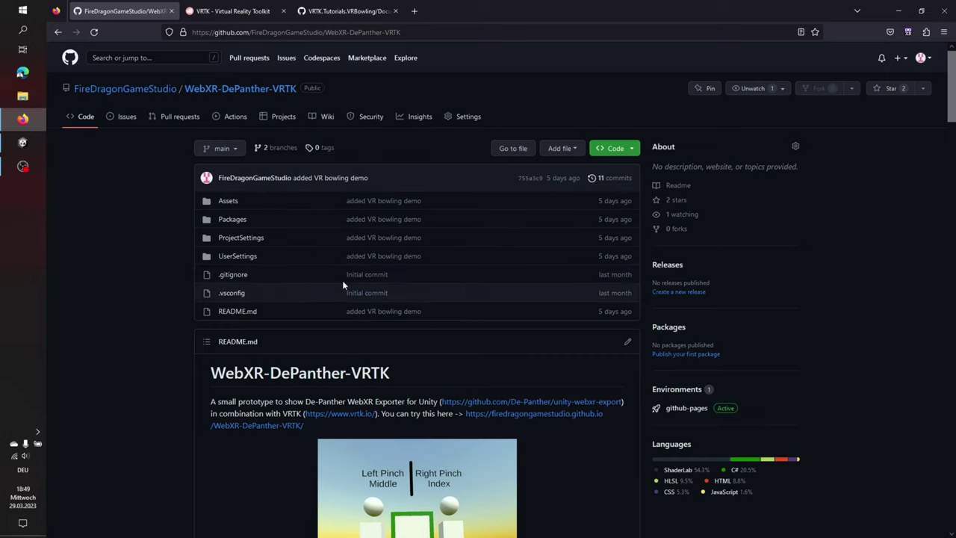
Browse to the VRBowling folder inside Assets of the WebXR-DePanther-VRTK repository
{"action": "left_click", "coordinate": [231, 201]}
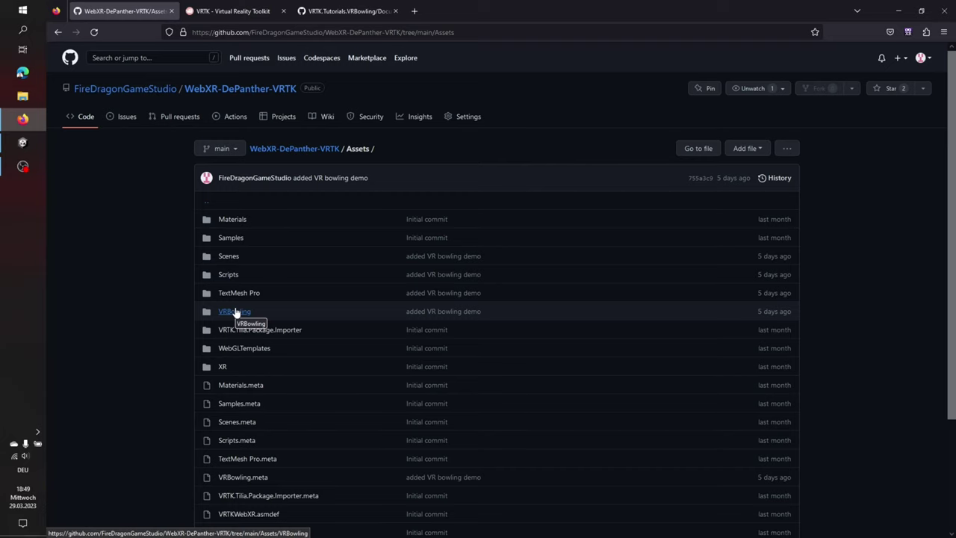
{"action": "left_click", "coordinate": [236, 312]}
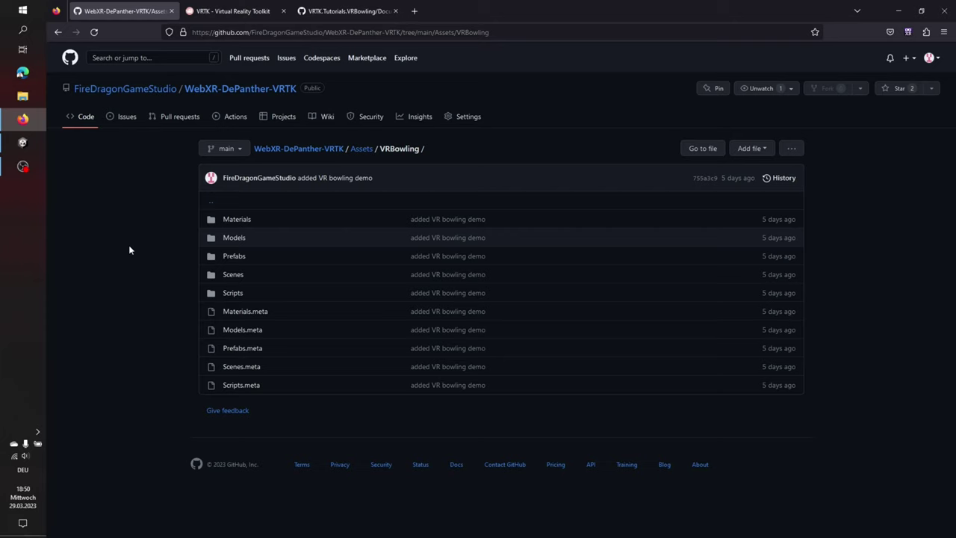
View the tutorials list on the VRTK academy site and the Making A VR Bowling Game tutorial on GitHub
{"action": "left_click", "coordinate": [243, 13]}
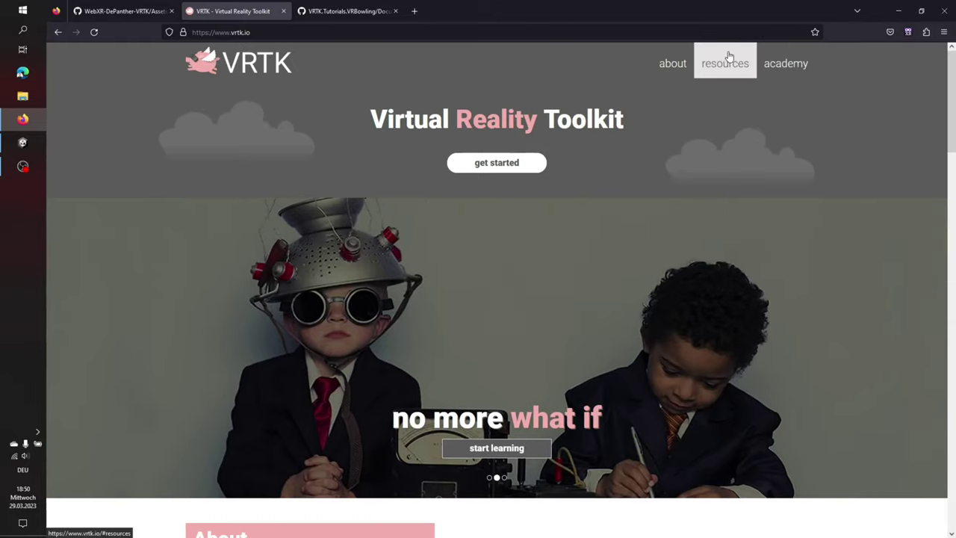
{"action": "left_click", "coordinate": [777, 66]}
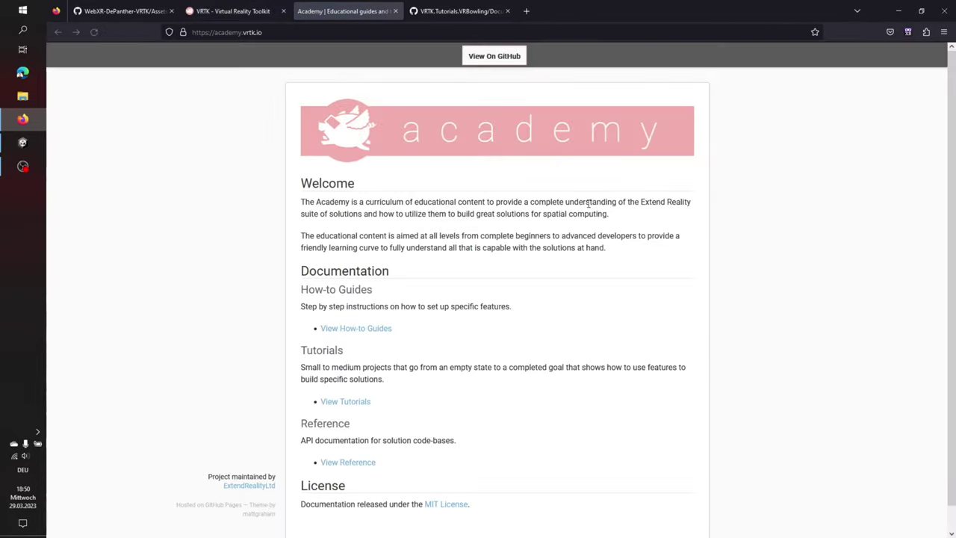
{"action": "left_click", "coordinate": [363, 404]}
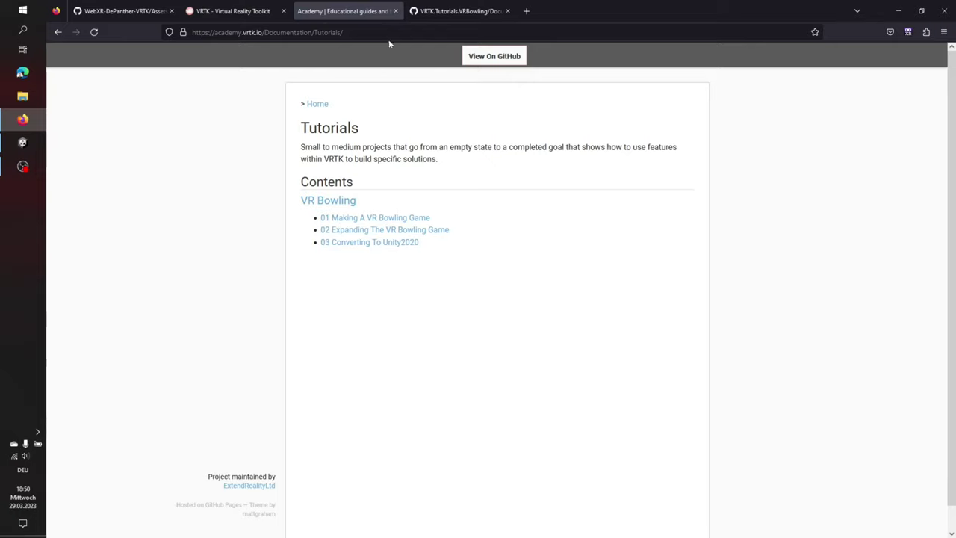
{"action": "left_click", "coordinate": [478, 11]}
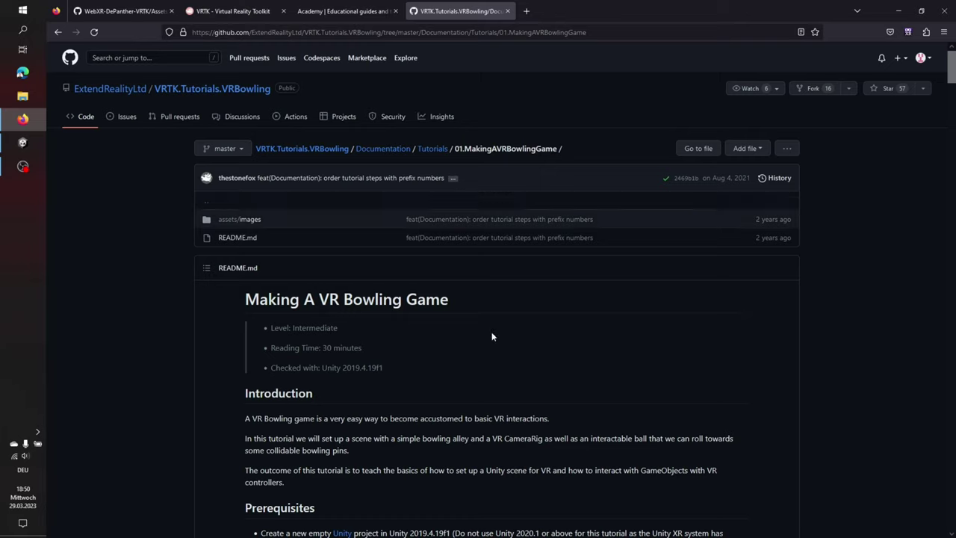
Switch to Unity and look through the scenes in Assets/Scenes and Assets/VRBowling/Scenes, including BowlingSceneEmpty
{"action": "left_click", "coordinate": [41, 150]}
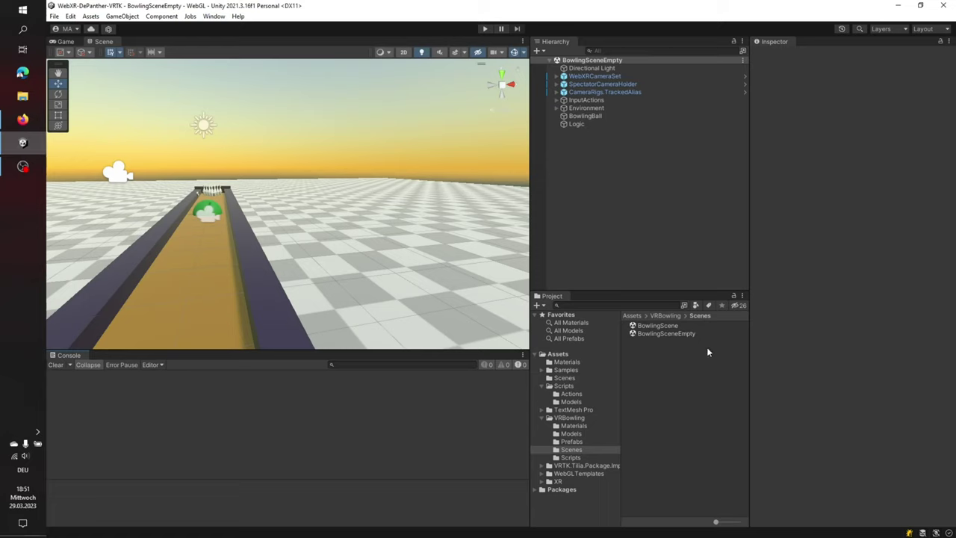
{"action": "left_click", "coordinate": [677, 335]}
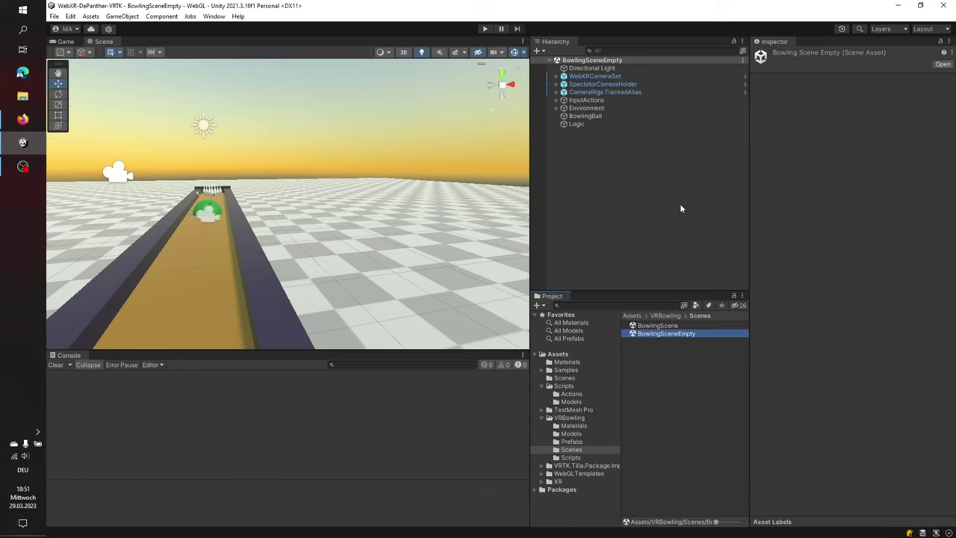
{"action": "left_click", "coordinate": [564, 379]}
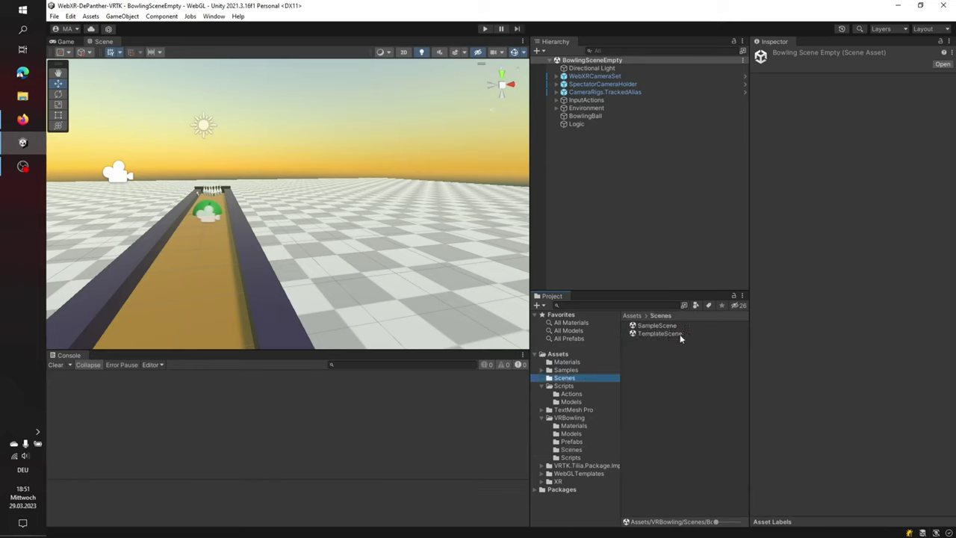
{"action": "left_click", "coordinate": [590, 451]}
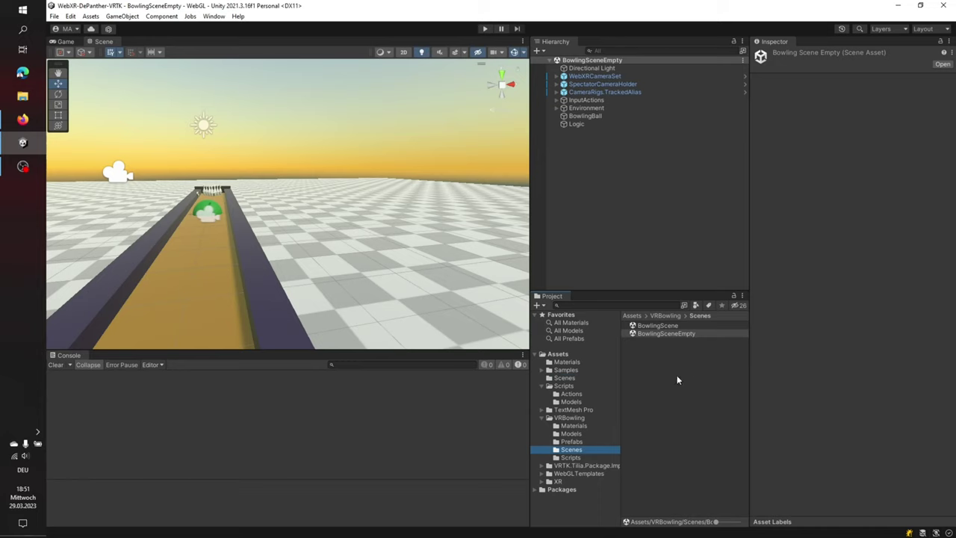
Inspect the components of the WebXRCameraSet, SpectatorCameraHolder and CameraRigs.TrackedAlias objects
{"action": "left_click", "coordinate": [602, 77]}
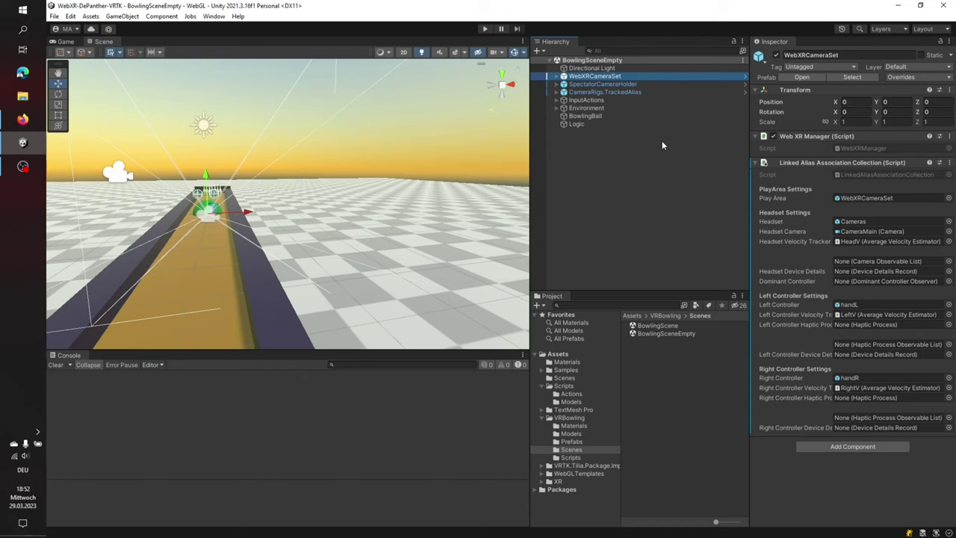
{"action": "left_click", "coordinate": [661, 84]}
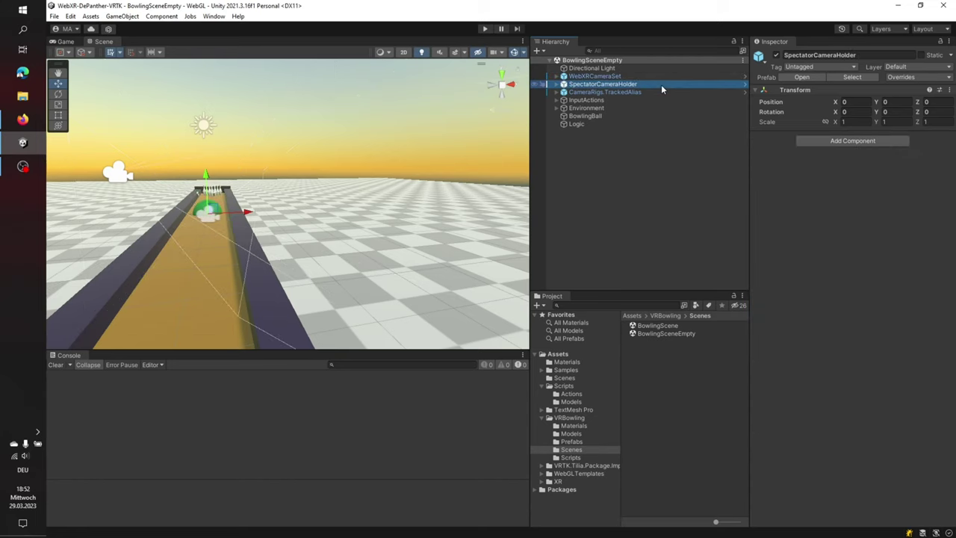
{"action": "left_click", "coordinate": [653, 92]}
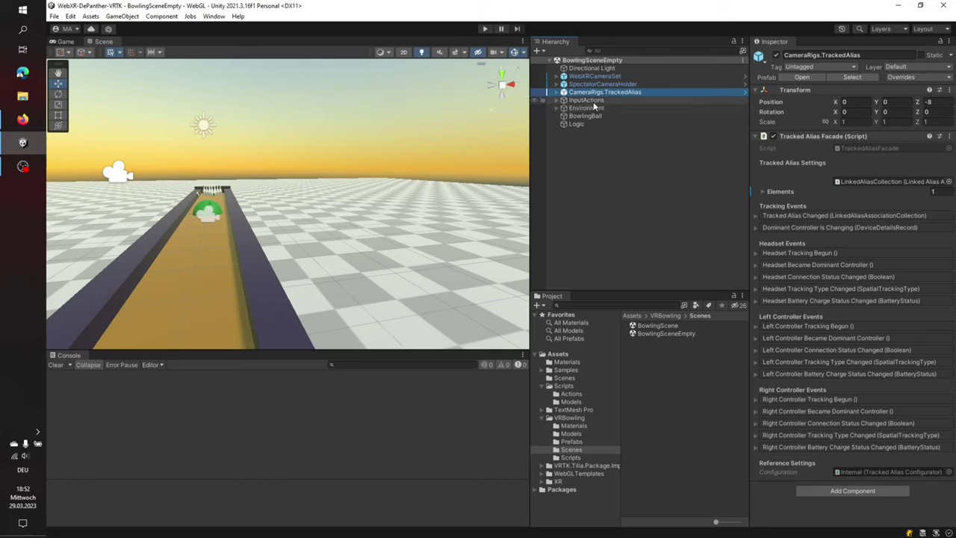
Delete the L.Interactions.Interactor object under LeftControllerAlias in CameraRigs.TrackedAlias and save the scene
{"action": "left_click", "coordinate": [557, 93]}
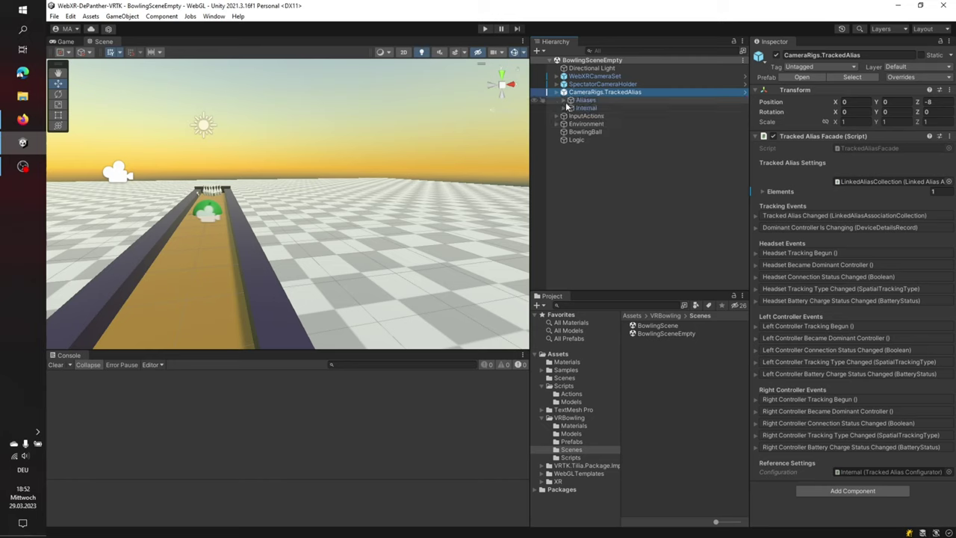
{"action": "left_click", "coordinate": [564, 100]}
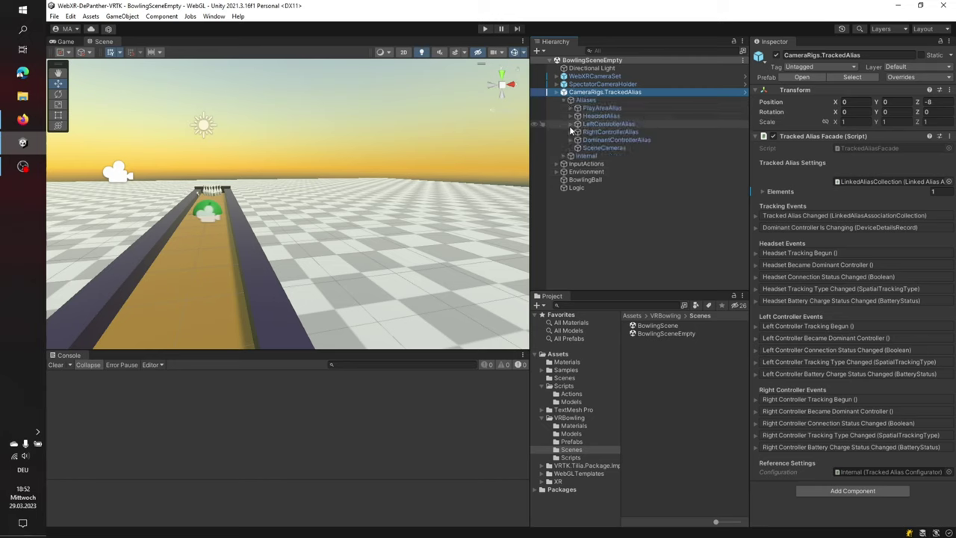
{"action": "left_click", "coordinate": [570, 124]}
{"action": "left_click", "coordinate": [571, 149]}
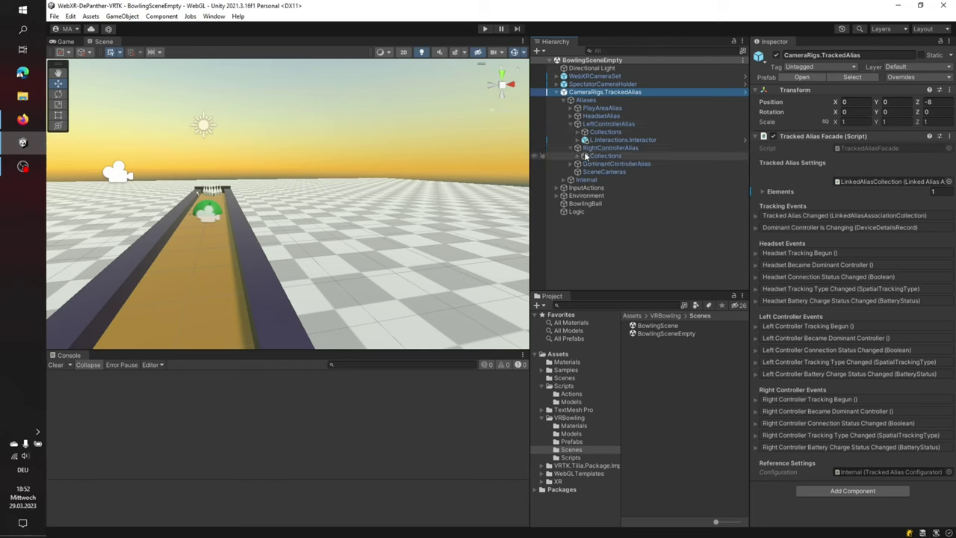
{"action": "left_click", "coordinate": [626, 140]}
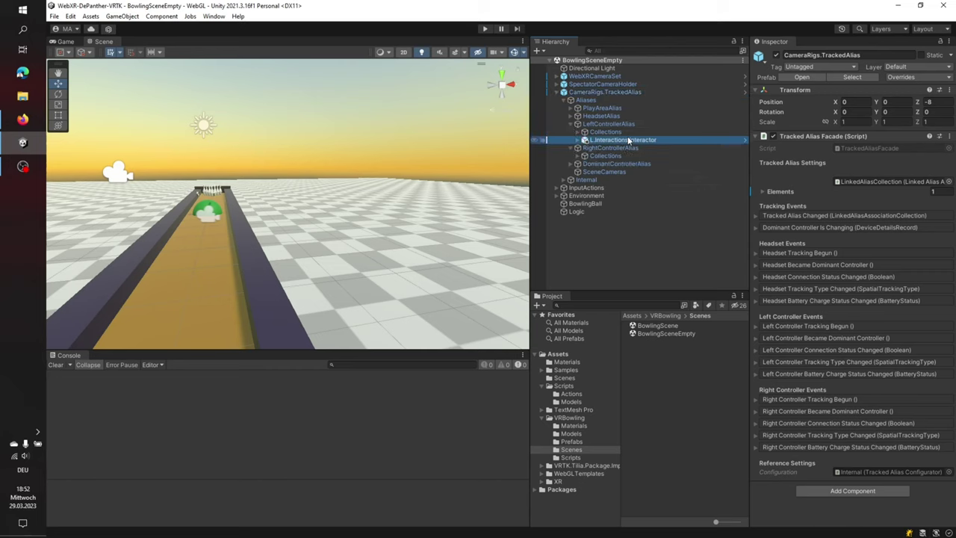
{"action": "key", "text": "Delete"}
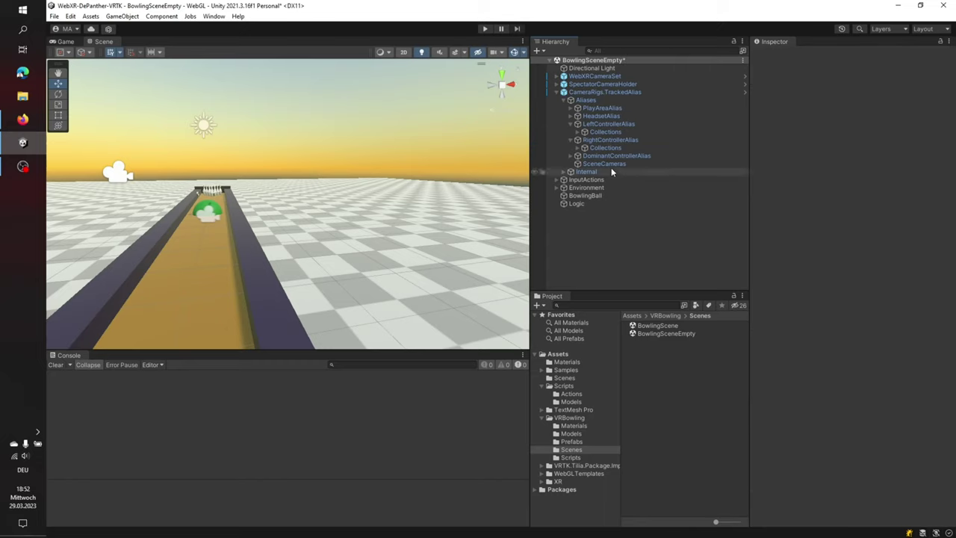
{"action": "key", "text": "ctrl+s"}
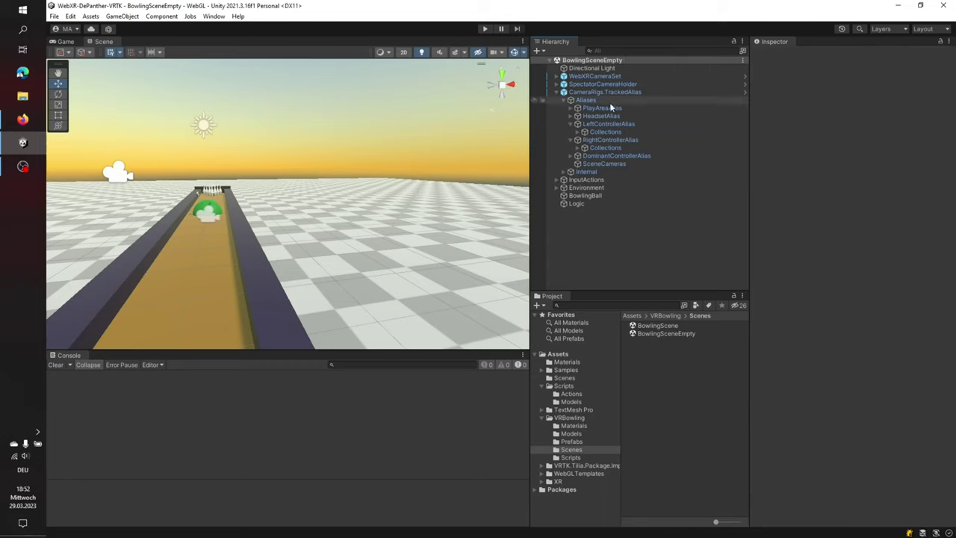
Collapse the left and right controller aliases and the CameraRigs.TrackedAlias object in the scene hierarchy
{"action": "left_click", "coordinate": [571, 124]}
{"action": "left_click", "coordinate": [572, 132]}
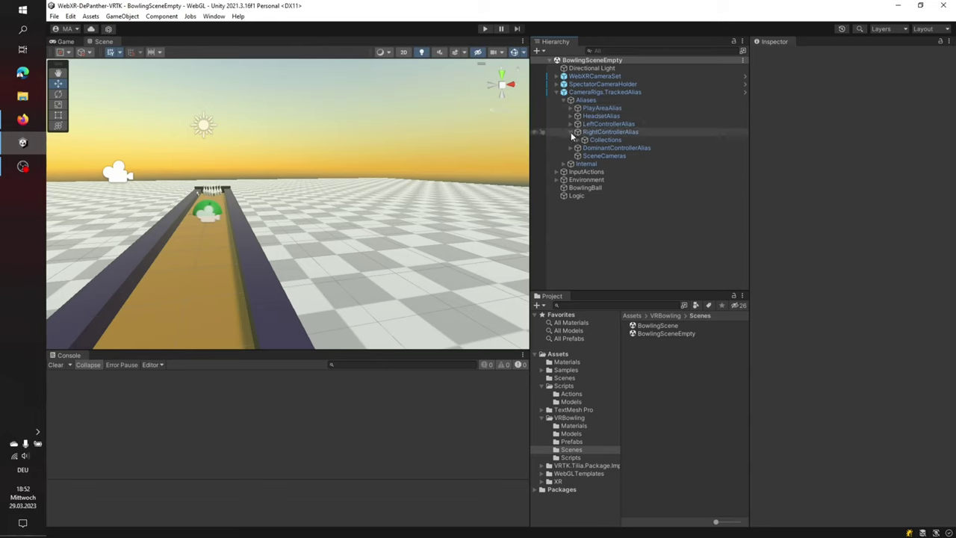
{"action": "left_click", "coordinate": [558, 94]}
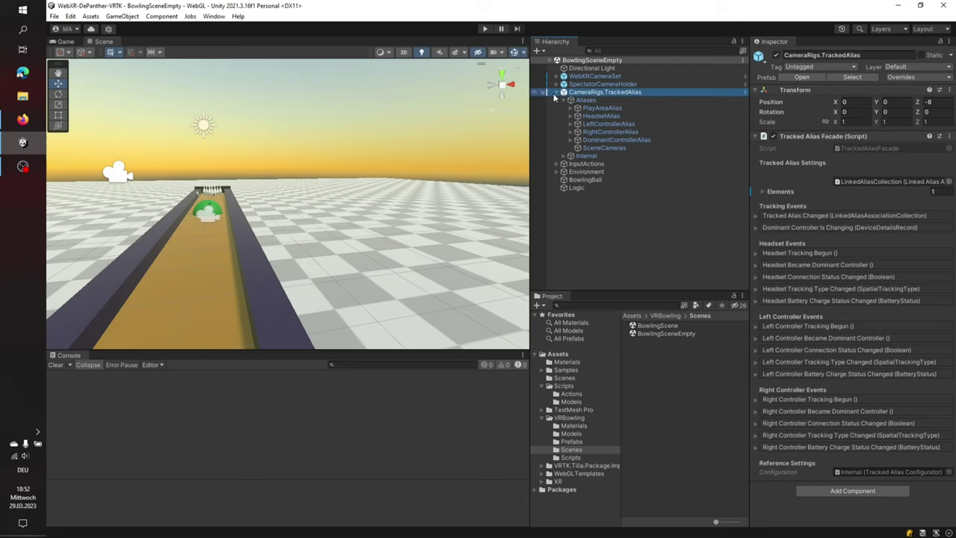
{"action": "left_click", "coordinate": [555, 93]}
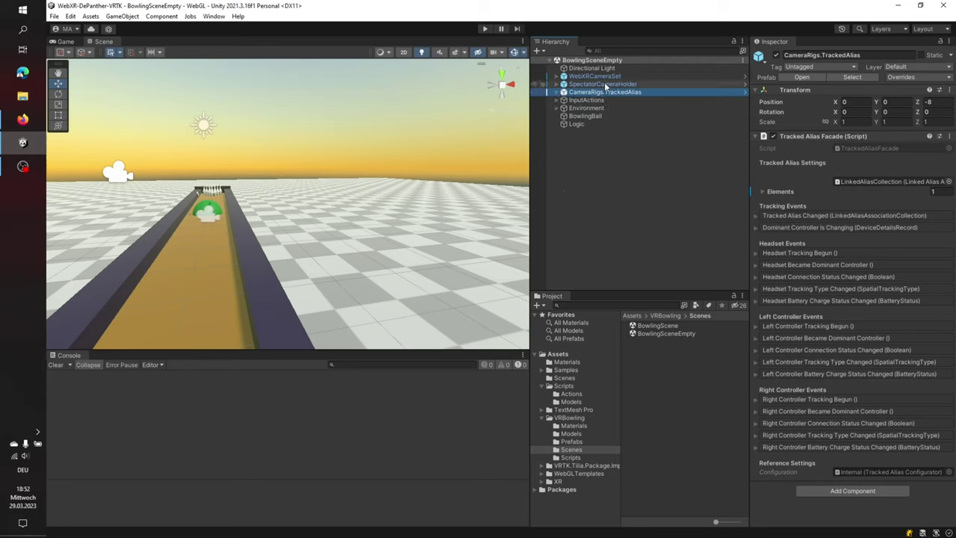
Examine the InputActions object's Controller group, including the left and right controllers' input actions such as LeftButtonB
{"action": "left_click", "coordinate": [584, 100]}
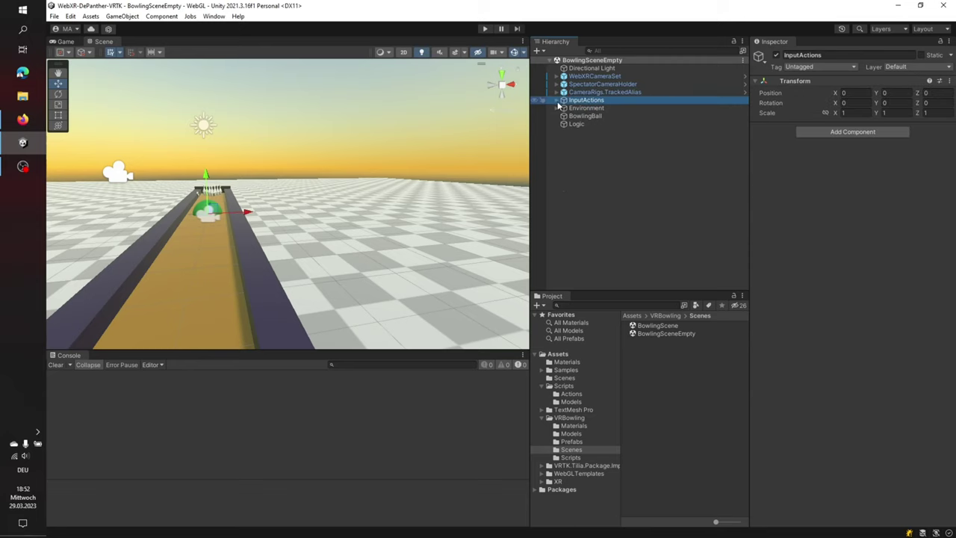
{"action": "left_click", "coordinate": [557, 101]}
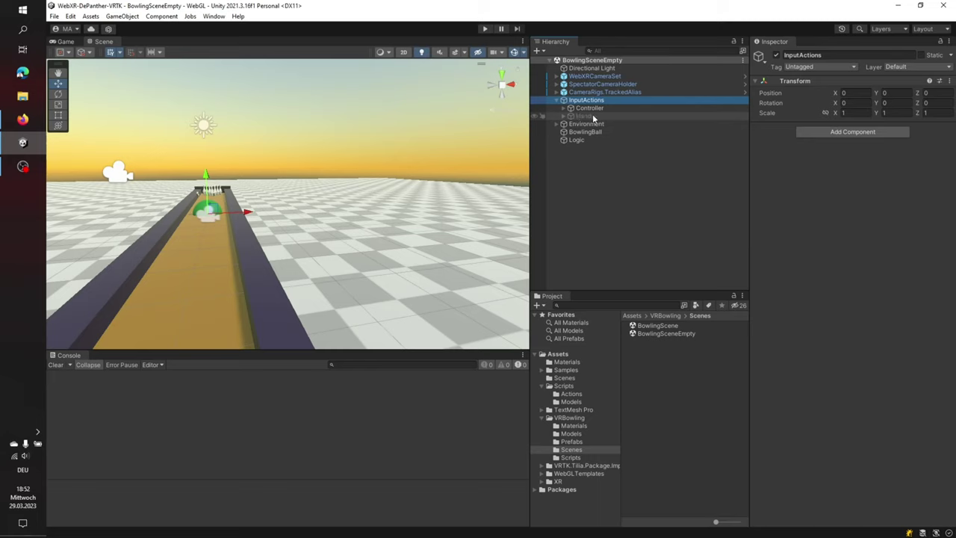
{"action": "left_click", "coordinate": [589, 109]}
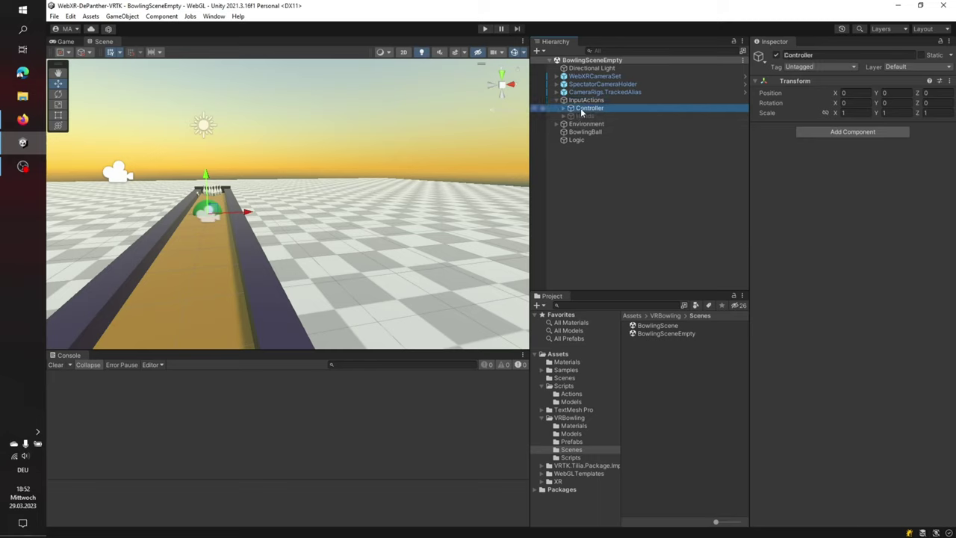
{"action": "left_click", "coordinate": [569, 108]}
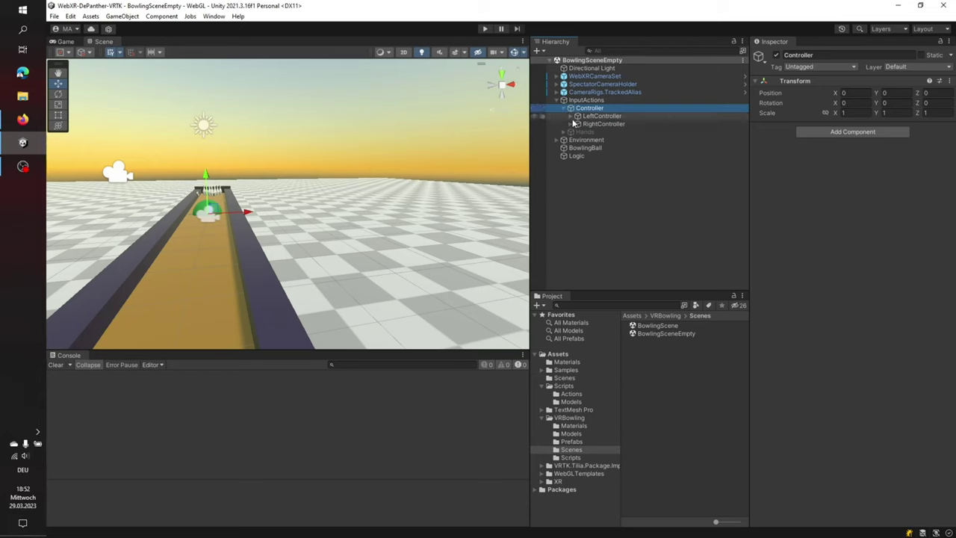
{"action": "left_click", "coordinate": [578, 116]}
{"action": "left_click", "coordinate": [578, 171]}
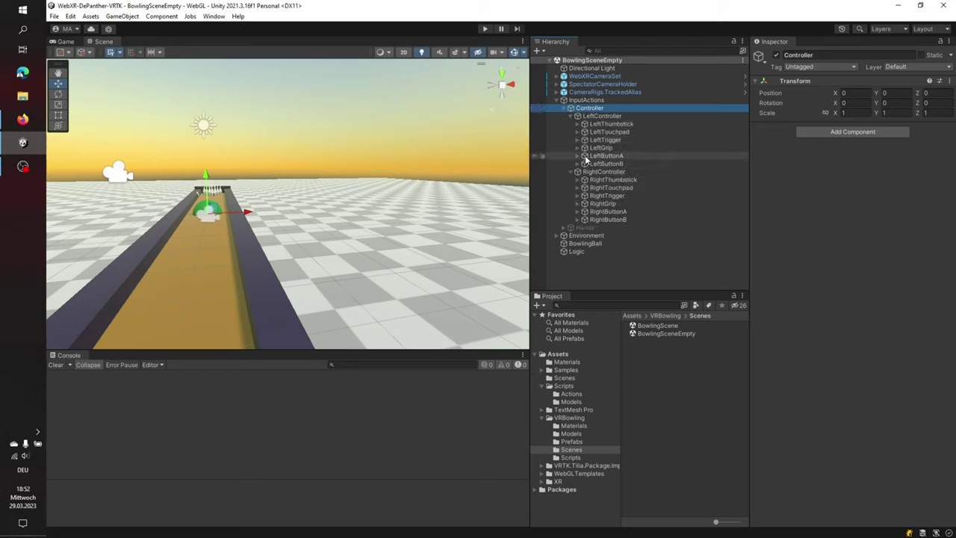
{"action": "left_click", "coordinate": [580, 163]}
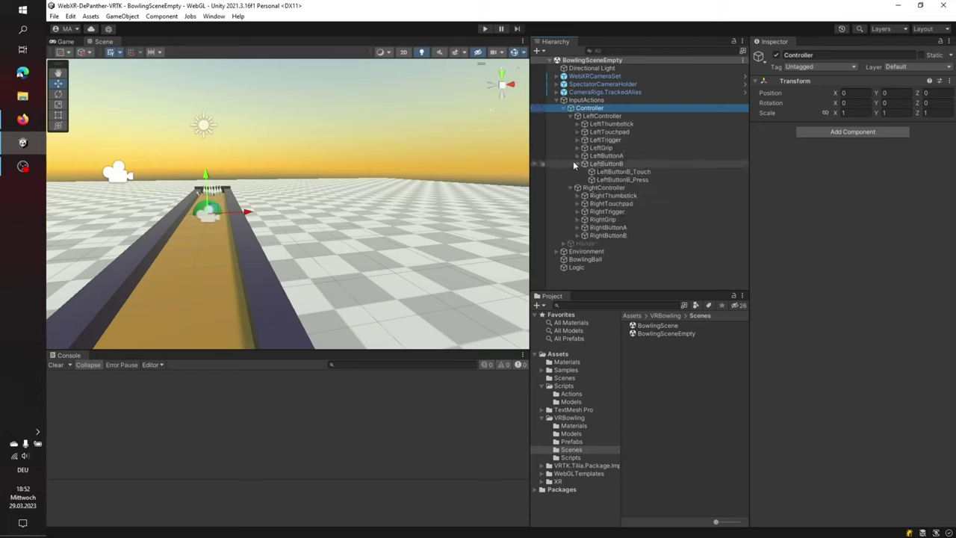
{"action": "left_click", "coordinate": [576, 116]}
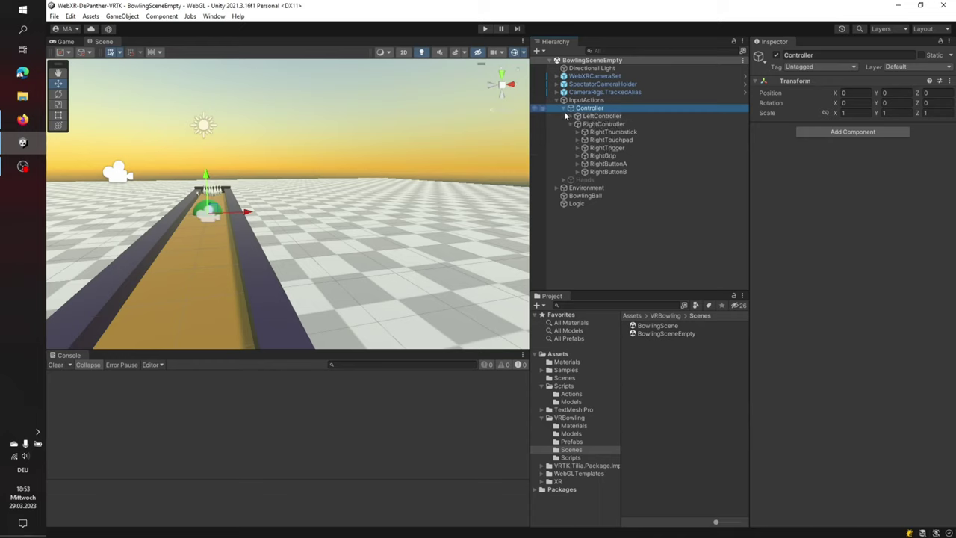
{"action": "left_click", "coordinate": [564, 110]}
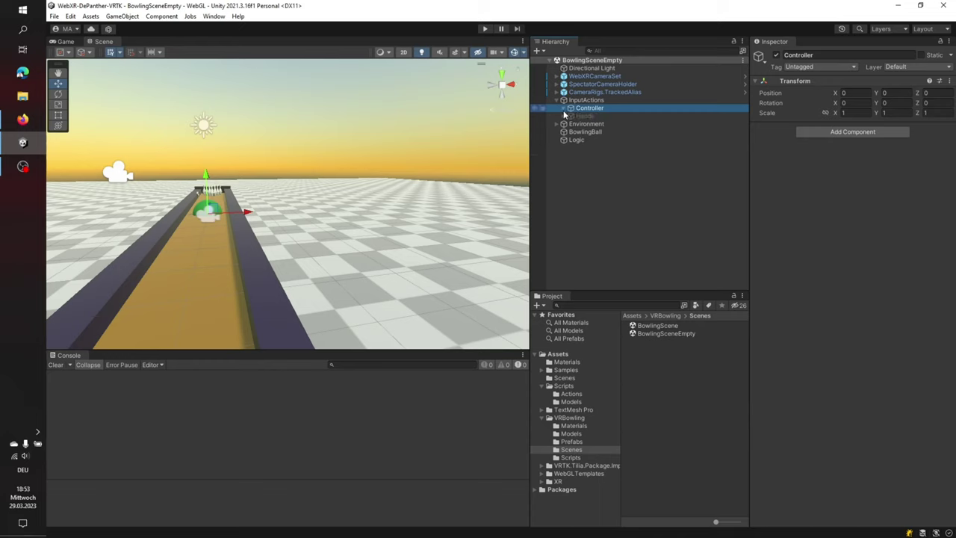
{"action": "left_click", "coordinate": [564, 109]}
{"action": "left_click", "coordinate": [578, 124]}
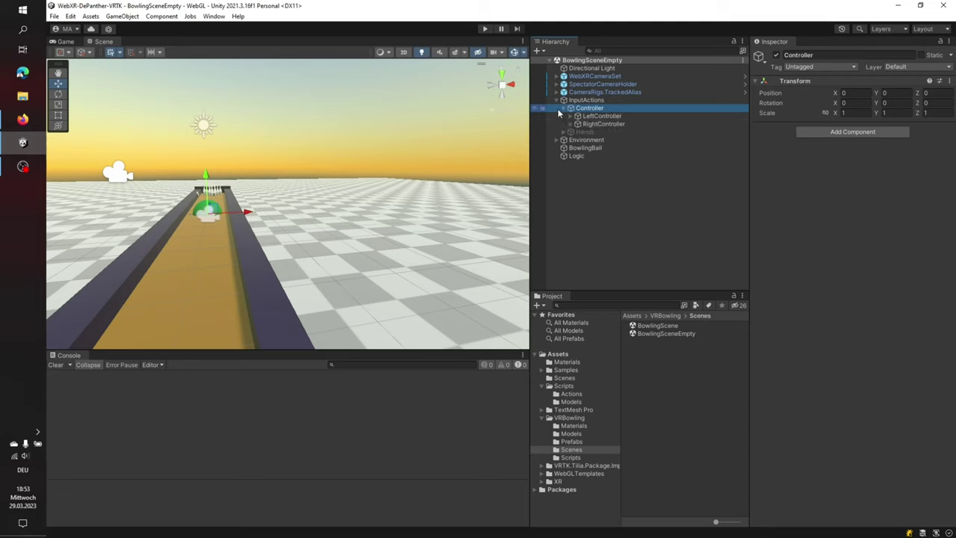
{"action": "left_click", "coordinate": [564, 109]}
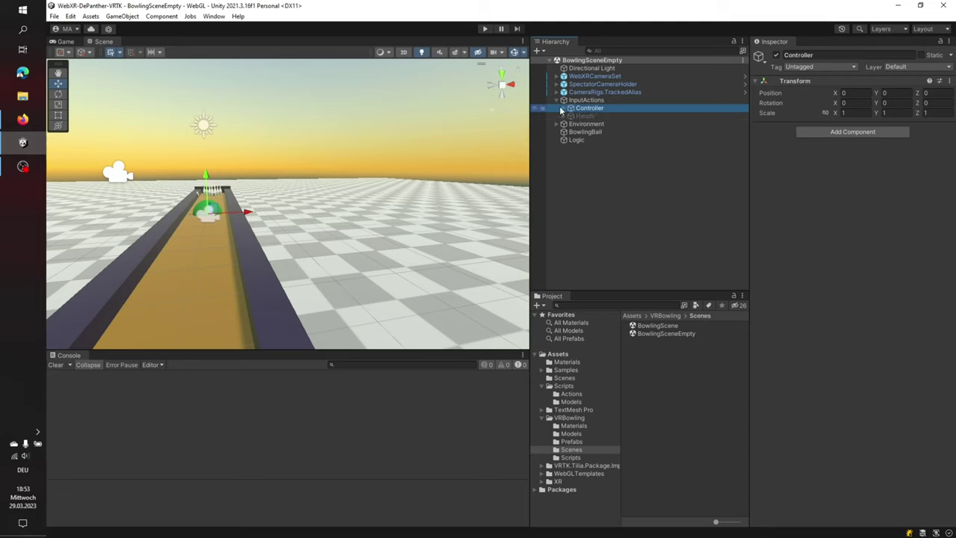
Inspect the Environment object with the whole bowling lane in view and expand its child objects
{"action": "left_click", "coordinate": [584, 124]}
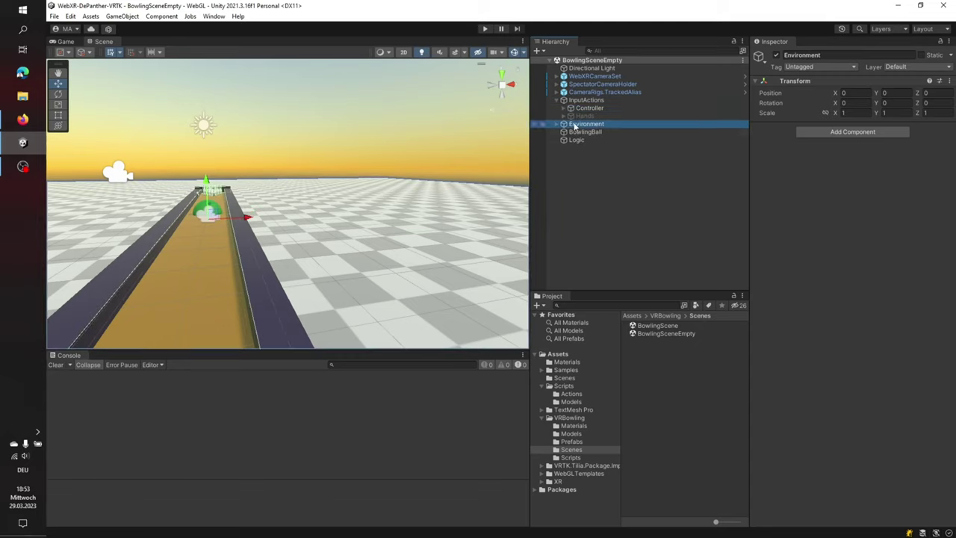
{"action": "left_click_drag", "start_coordinate": [423, 153], "coordinate": [282, 245], "text": "alt"}
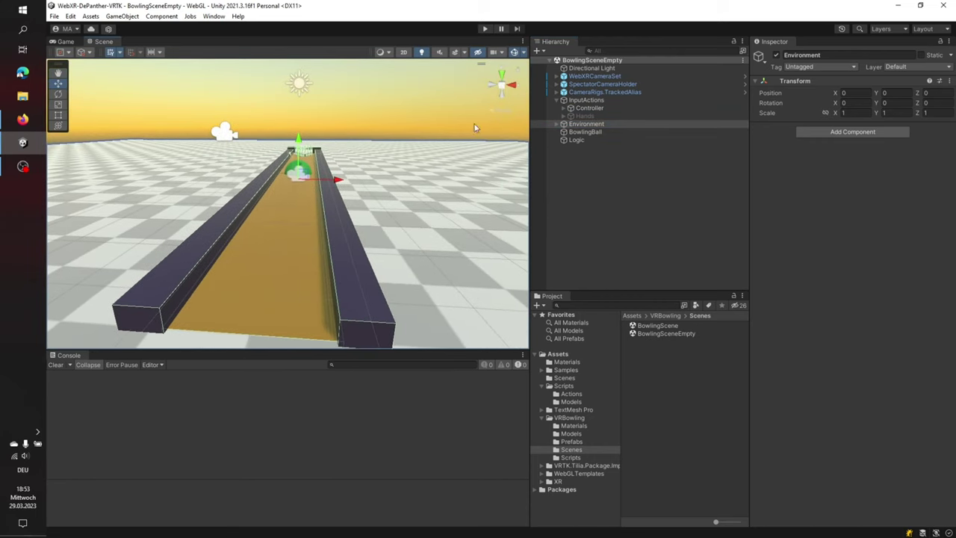
{"action": "left_click", "coordinate": [564, 124]}
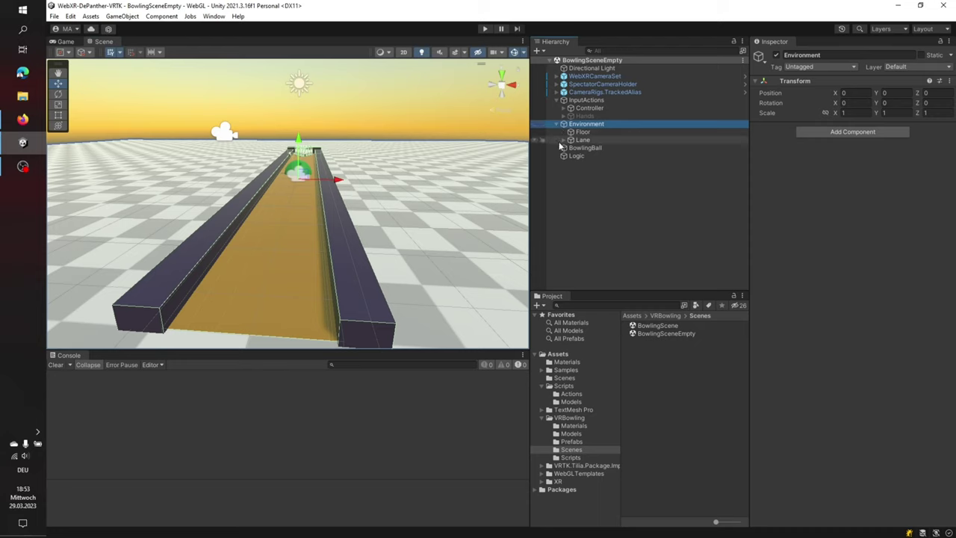
Inspect the Lane's child objects under Environment, collapse Environment, and examine the bowling ball area of the lane
{"action": "left_click", "coordinate": [570, 140]}
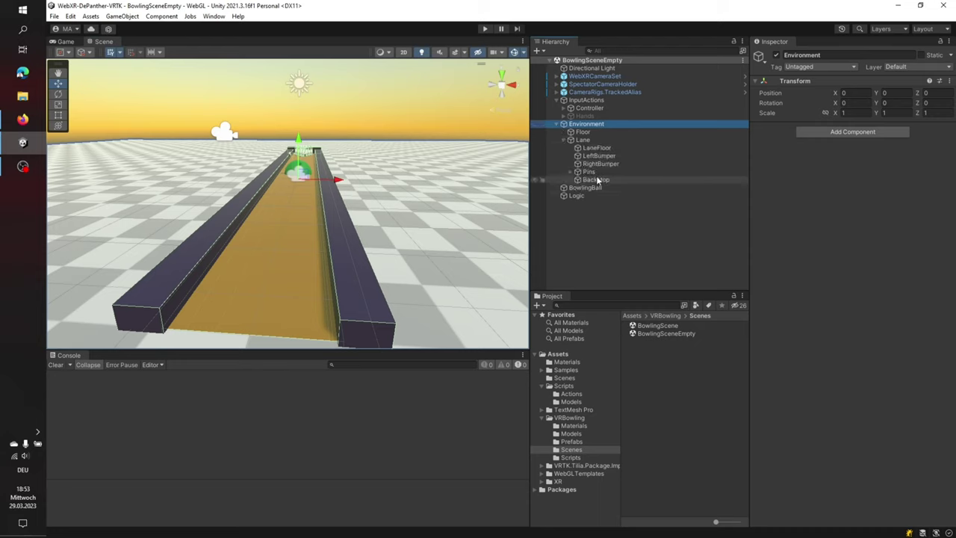
{"action": "left_click", "coordinate": [558, 125]}
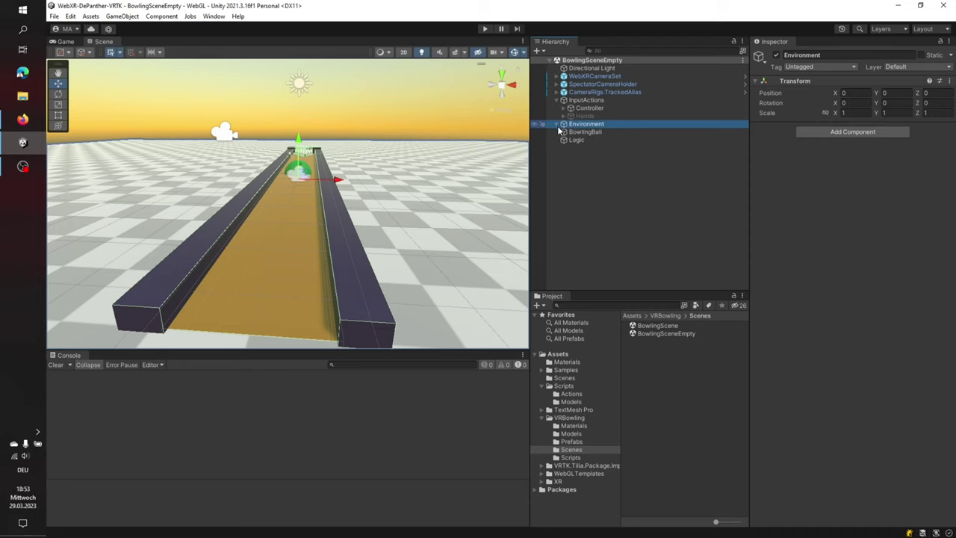
{"action": "key", "text": "w"}
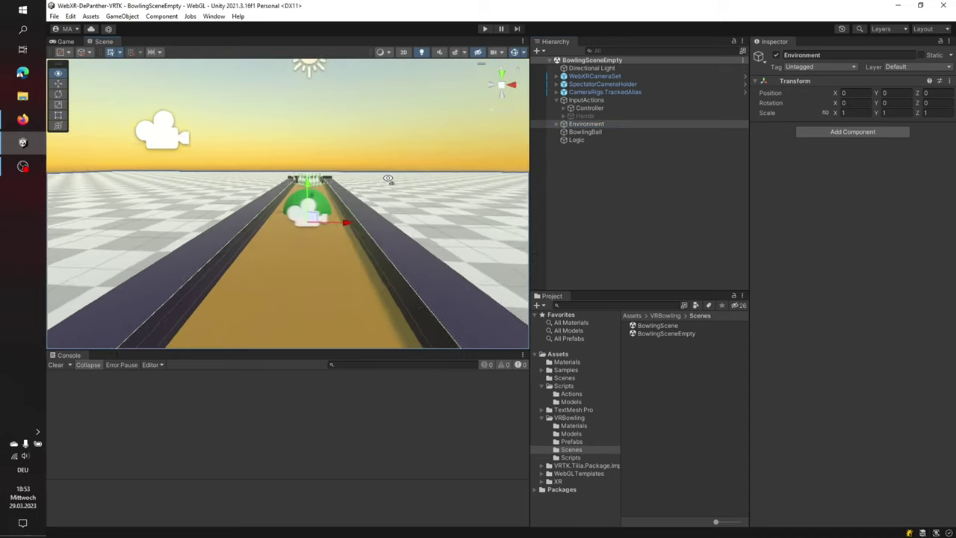
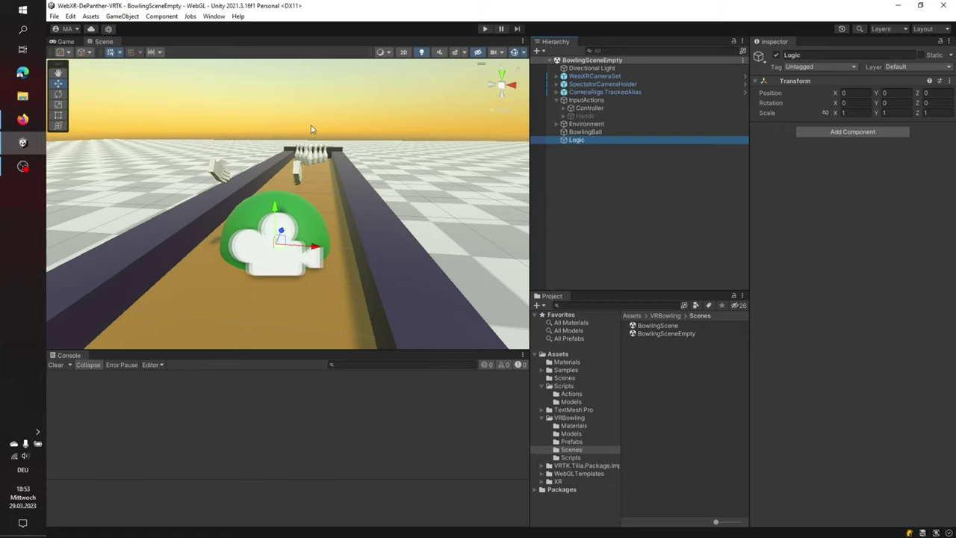
Switch to the VR bowling tutorial in Firefox, enlarge the page to 140%, and read its introduction and prerequisites
{"action": "left_click", "coordinate": [35, 124]}
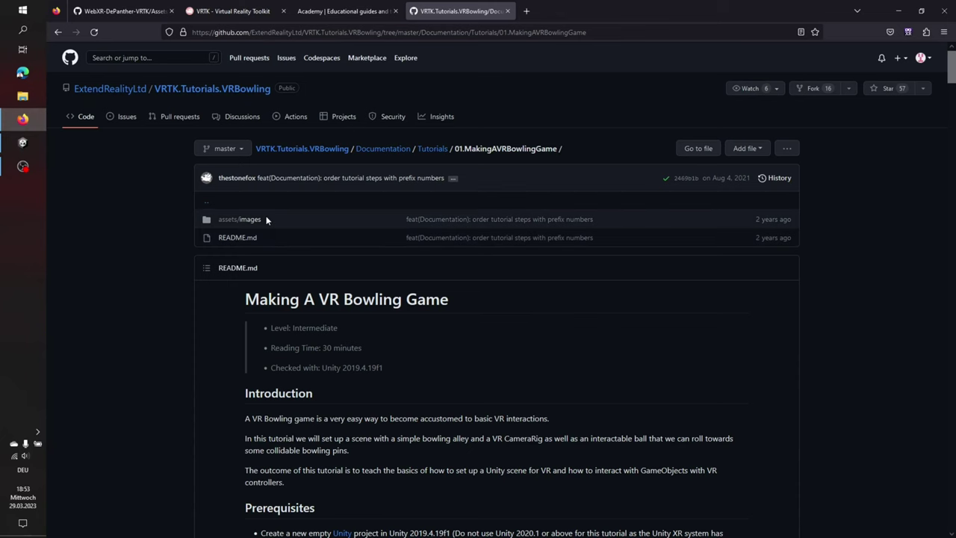
{"action": "scroll", "coordinate": [318, 232], "scroll_direction": "down", "scroll_amount": 3}
{"action": "scroll", "coordinate": [296, 260], "scroll_direction": "up", "scroll_amount": 4, "text": "ctrl"}
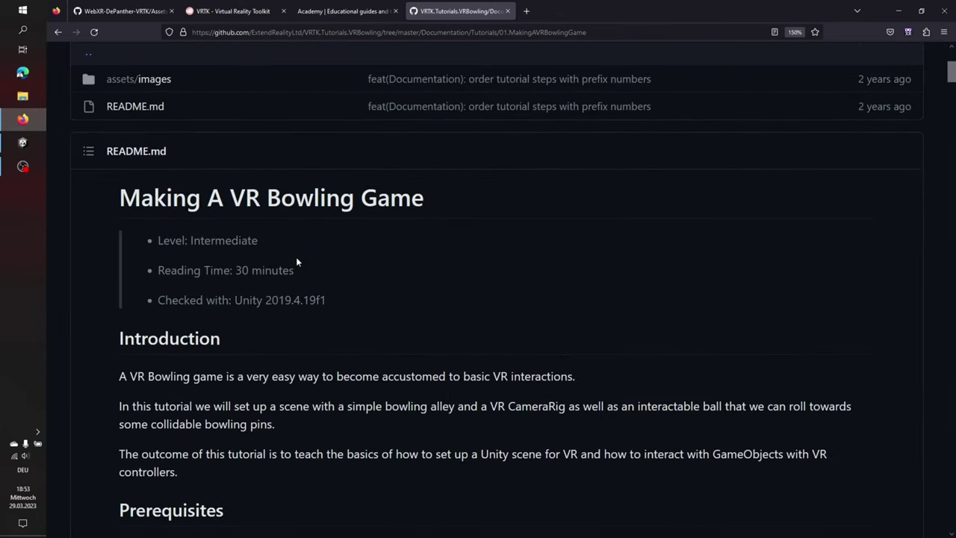
{"action": "scroll", "coordinate": [296, 257], "scroll_direction": "down", "scroll_amount": 2, "text": "ctrl"}
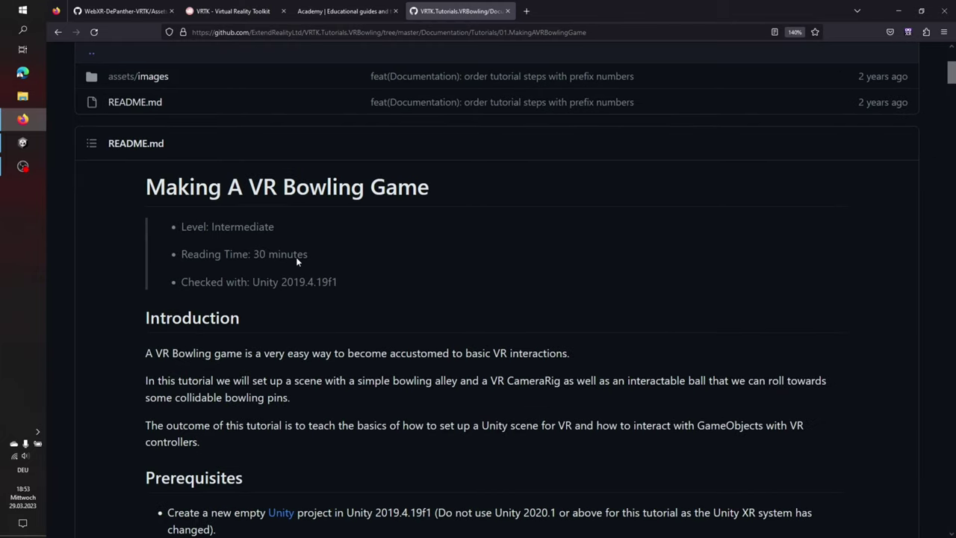
{"action": "scroll", "coordinate": [472, 226], "scroll_direction": "down", "scroll_amount": 3}
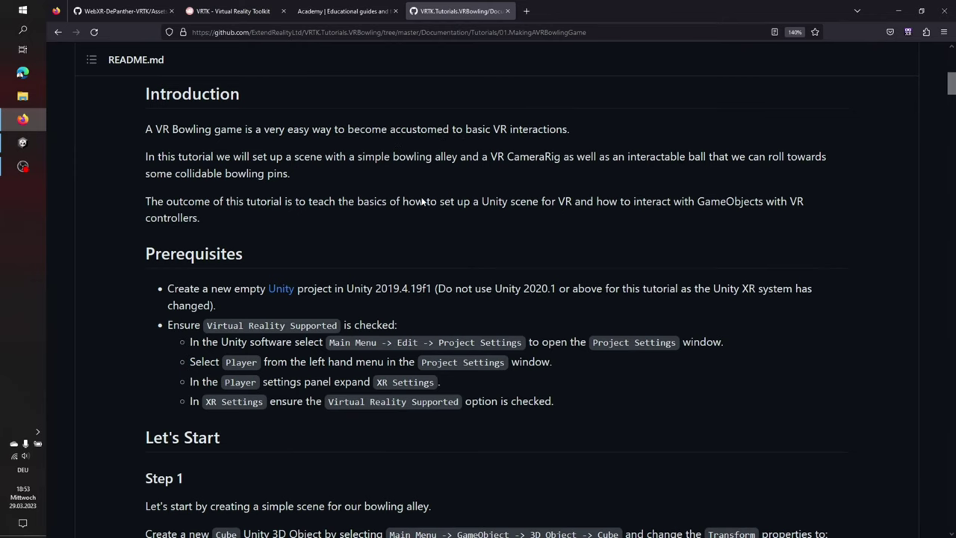
{"action": "scroll", "coordinate": [277, 227], "scroll_direction": "down", "scroll_amount": 3}
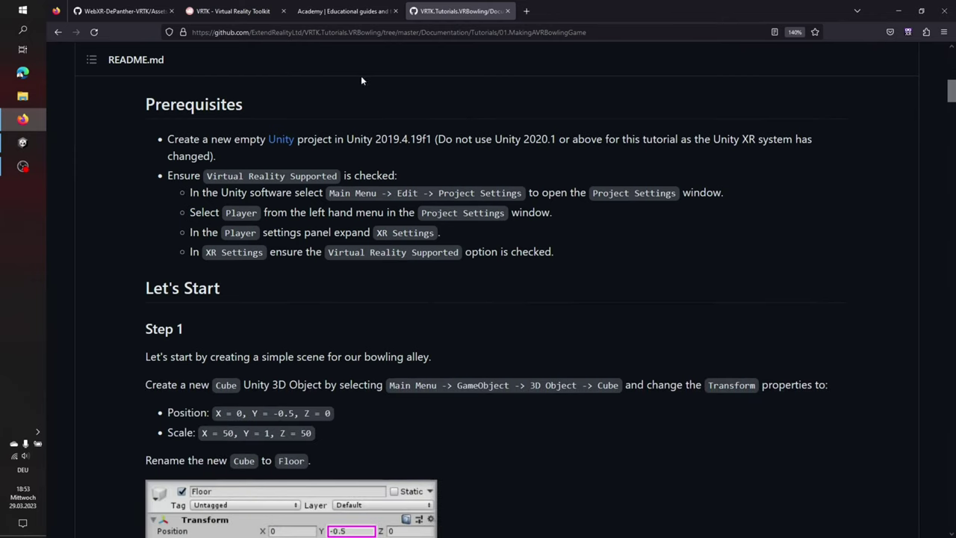
Read Step 1 of the tutorial about creating the Floor cube and applying its material
{"action": "scroll", "coordinate": [329, 231], "scroll_direction": "down", "scroll_amount": 3}
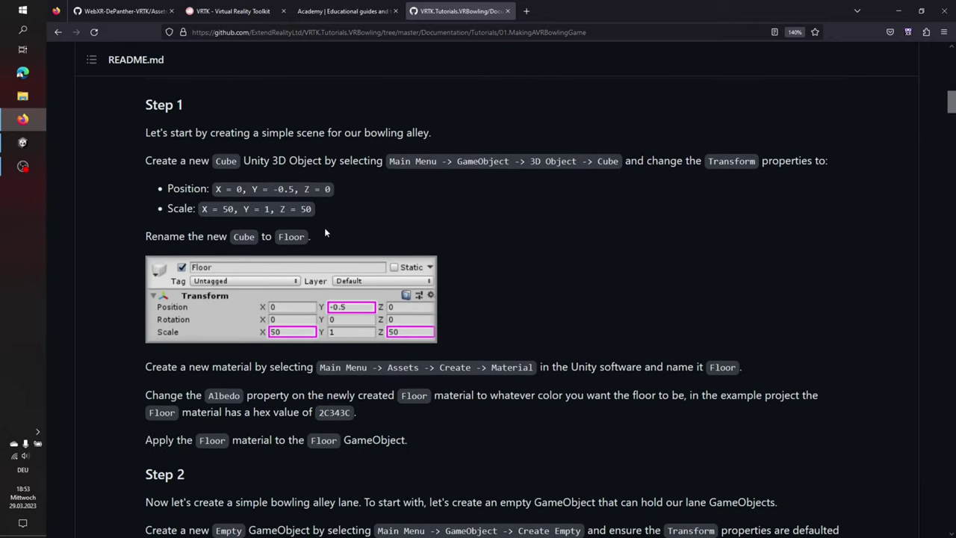
{"action": "scroll", "coordinate": [324, 233], "scroll_direction": "up", "scroll_amount": 1}
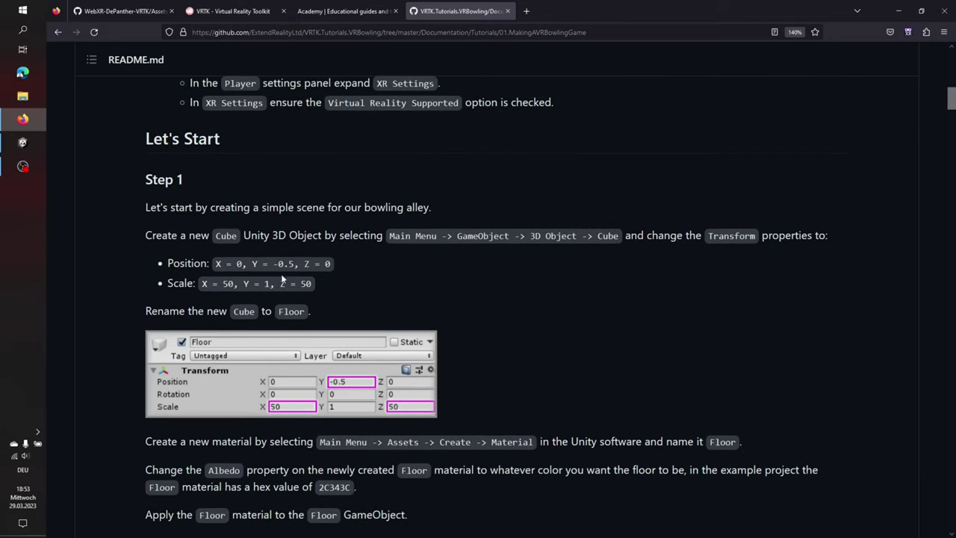
{"action": "left_click_drag", "start_coordinate": [230, 313], "coordinate": [341, 309]}
{"action": "left_click", "coordinate": [542, 275]}
{"action": "scroll", "coordinate": [544, 269], "scroll_direction": "down", "scroll_amount": 3}
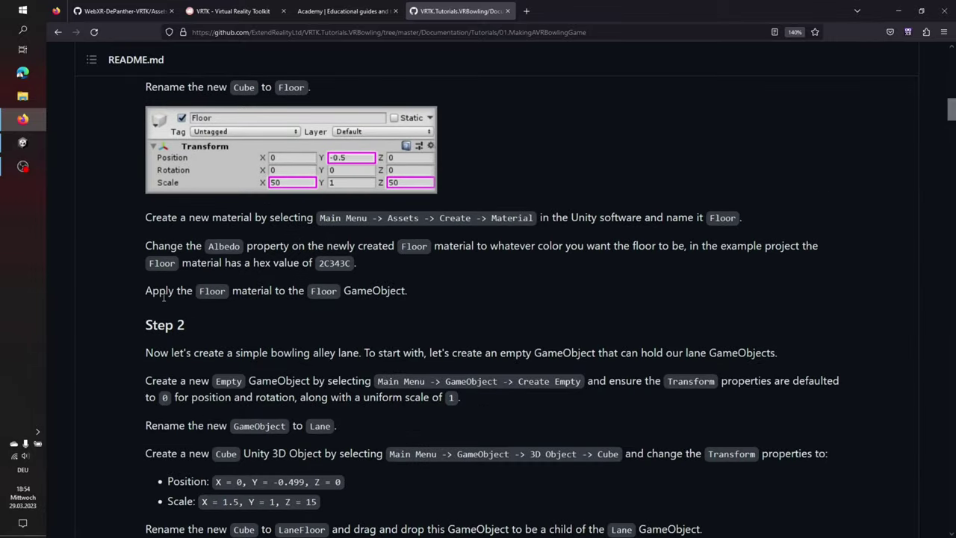
{"action": "left_click_drag", "start_coordinate": [163, 296], "coordinate": [307, 295]}
{"action": "left_click", "coordinate": [380, 326]}
Read Steps 2 to 4 of the tutorial about the lane floor, the bumpers and the bowling pin mesh
{"action": "scroll", "coordinate": [378, 326], "scroll_direction": "down", "scroll_amount": 4}
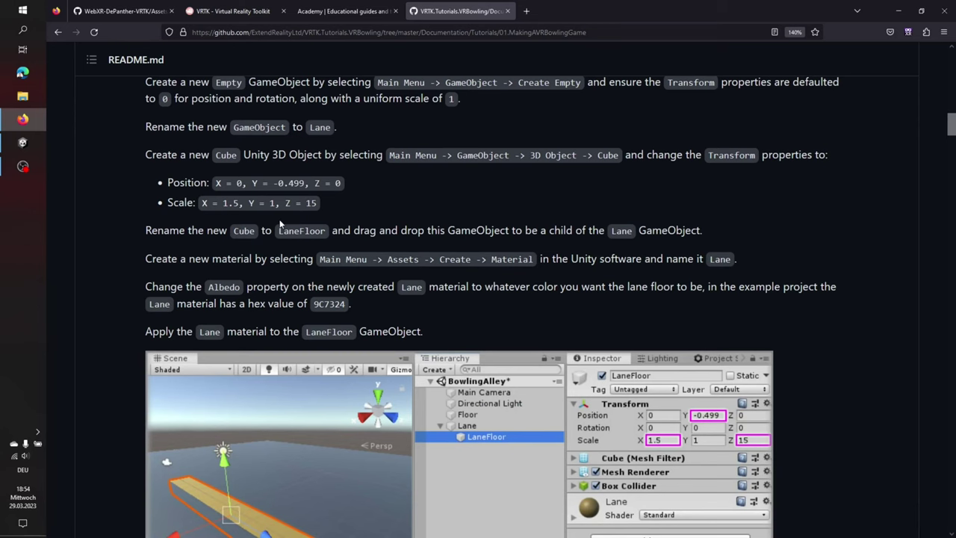
{"action": "scroll", "coordinate": [281, 224], "scroll_direction": "down", "scroll_amount": 4}
{"action": "scroll", "coordinate": [280, 224], "scroll_direction": "down", "scroll_amount": 2}
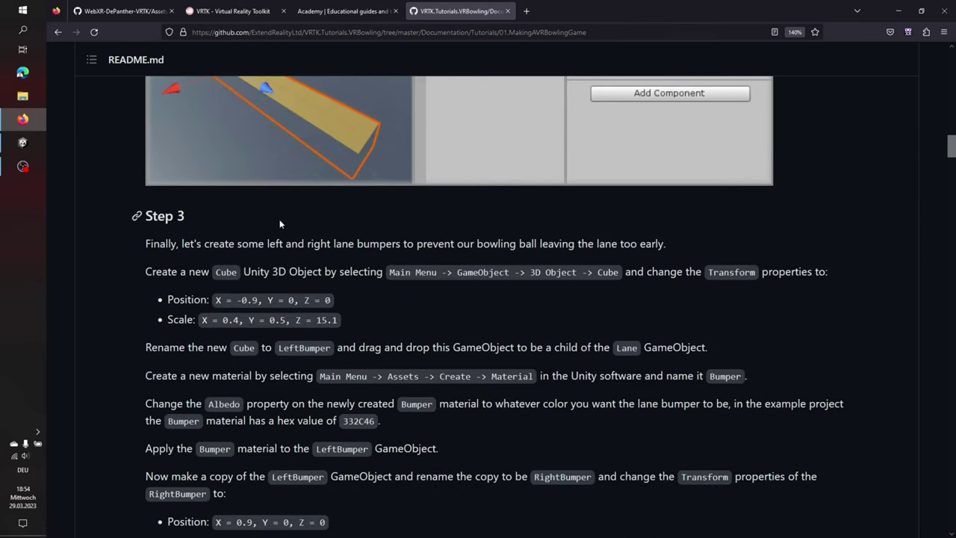
{"action": "scroll", "coordinate": [280, 224], "scroll_direction": "down", "scroll_amount": 2}
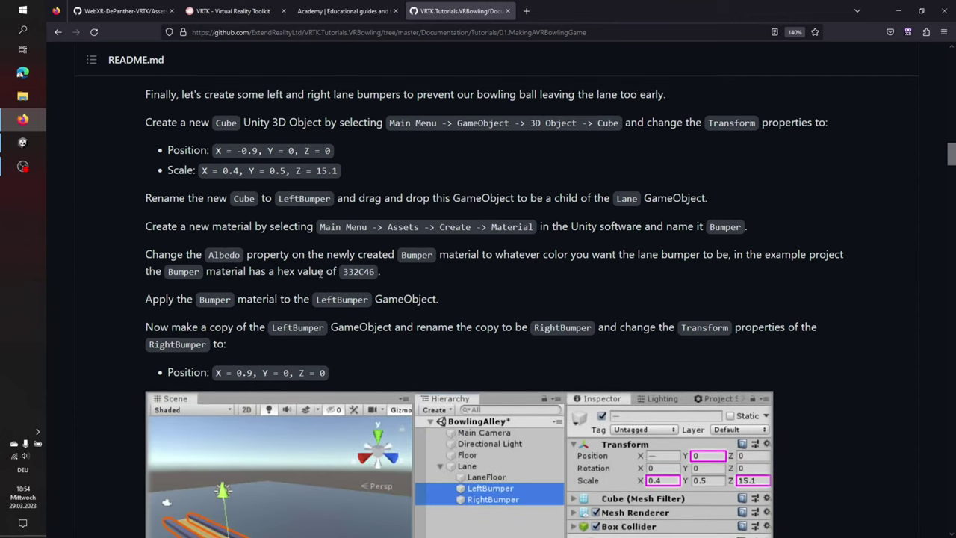
{"action": "scroll", "coordinate": [321, 274], "scroll_direction": "down", "scroll_amount": 2}
{"action": "scroll", "coordinate": [320, 278], "scroll_direction": "down", "scroll_amount": 5}
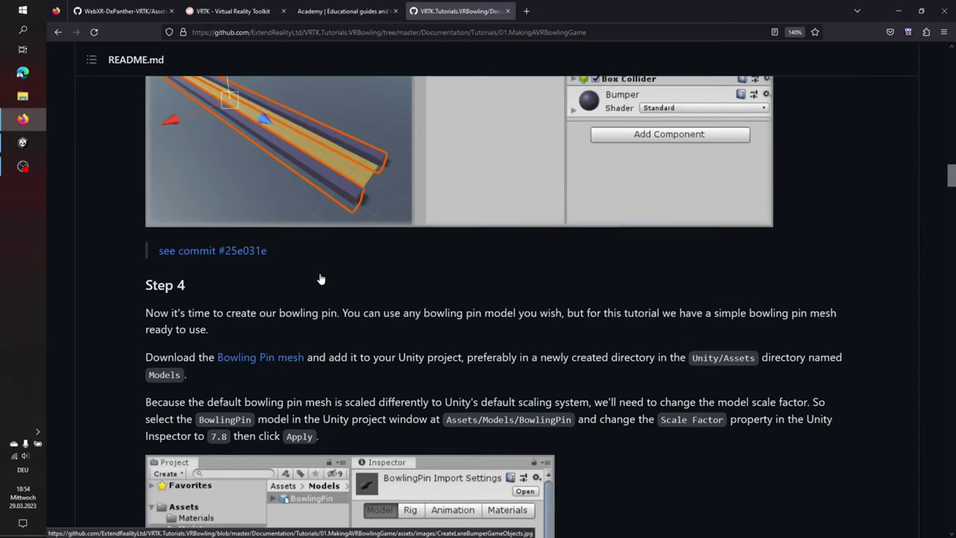
{"action": "scroll", "coordinate": [320, 278], "scroll_direction": "down", "scroll_amount": 1}
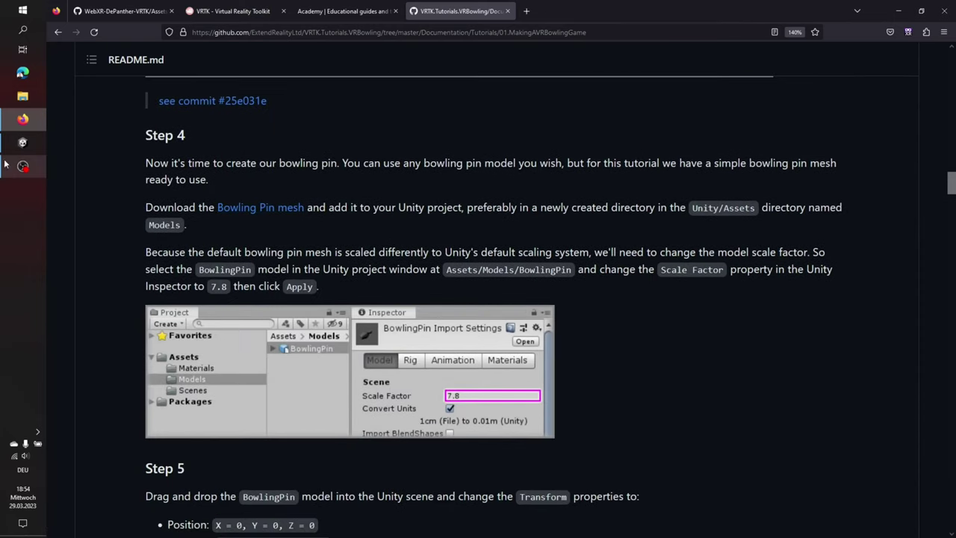
Switch to Unity and view the BowlingPin model in the VRBowling Models folder
{"action": "left_click", "coordinate": [22, 142]}
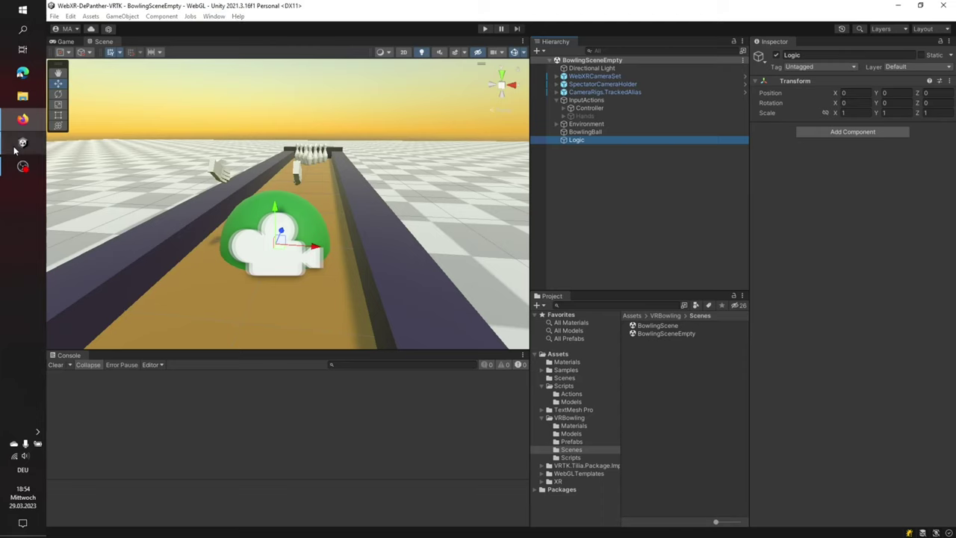
{"action": "left_click", "coordinate": [568, 434]}
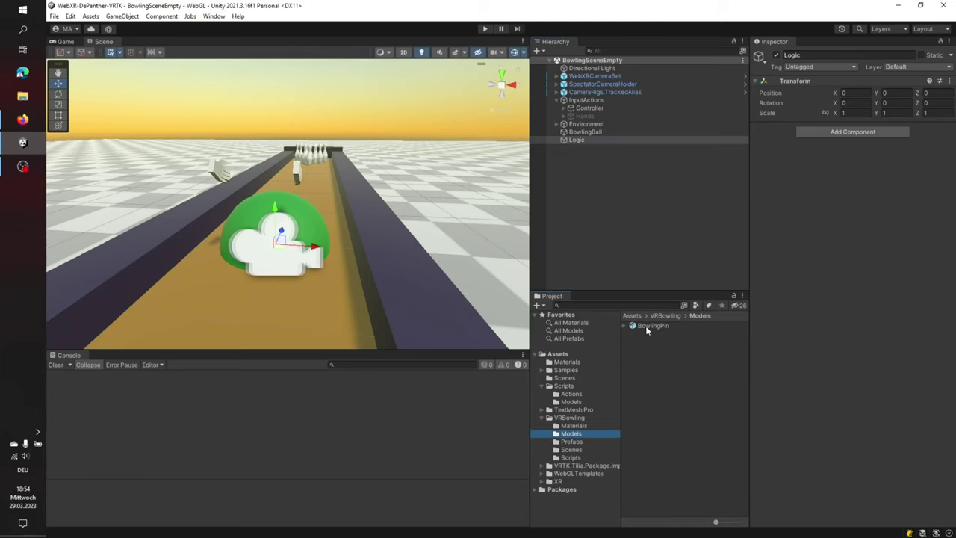
Return to the tutorial in Firefox and read Steps 5 and 6 about the pin's colliders, prefab and ten-pin layout
{"action": "key", "text": "alt+Tab"}
{"action": "scroll", "coordinate": [402, 200], "scroll_direction": "down", "scroll_amount": 4}
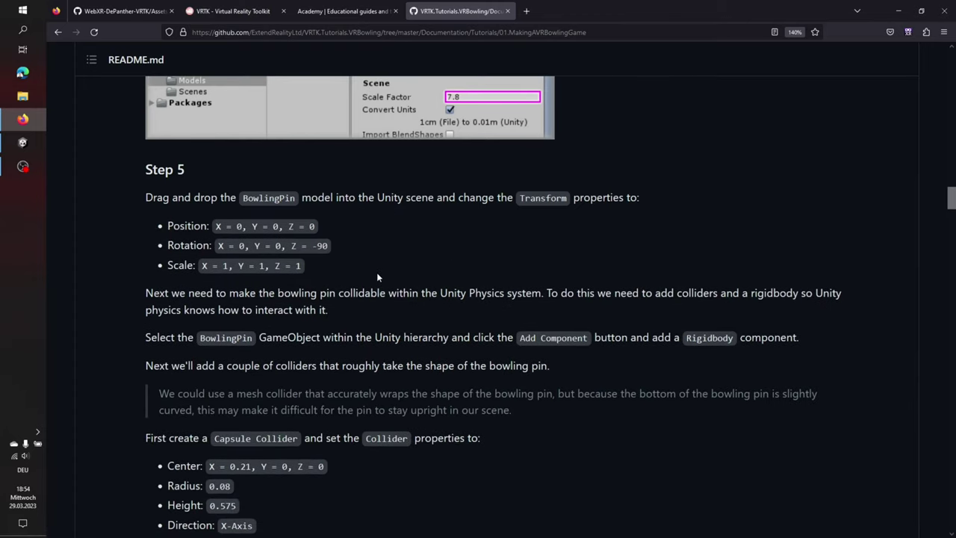
{"action": "scroll", "coordinate": [377, 277], "scroll_direction": "down", "scroll_amount": 3}
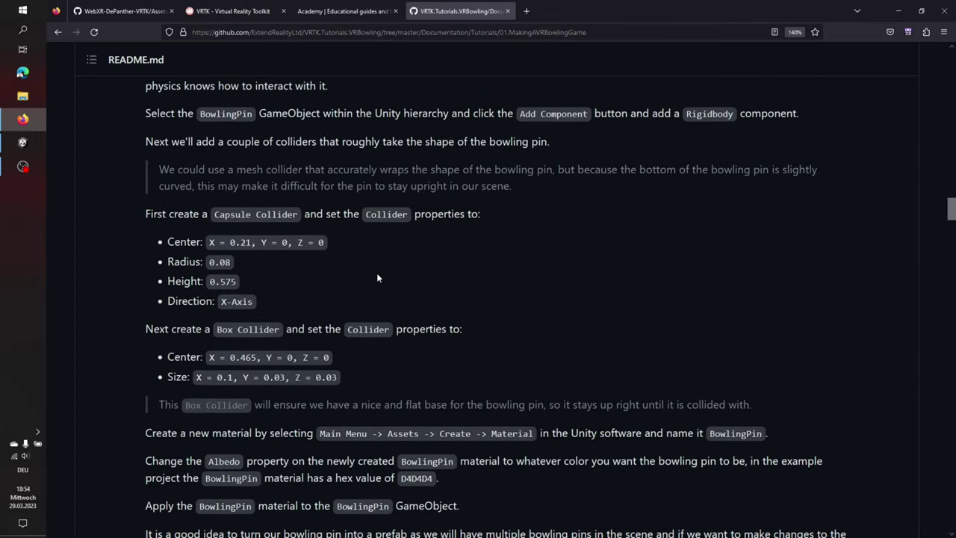
{"action": "scroll", "coordinate": [377, 277], "scroll_direction": "down", "scroll_amount": 2}
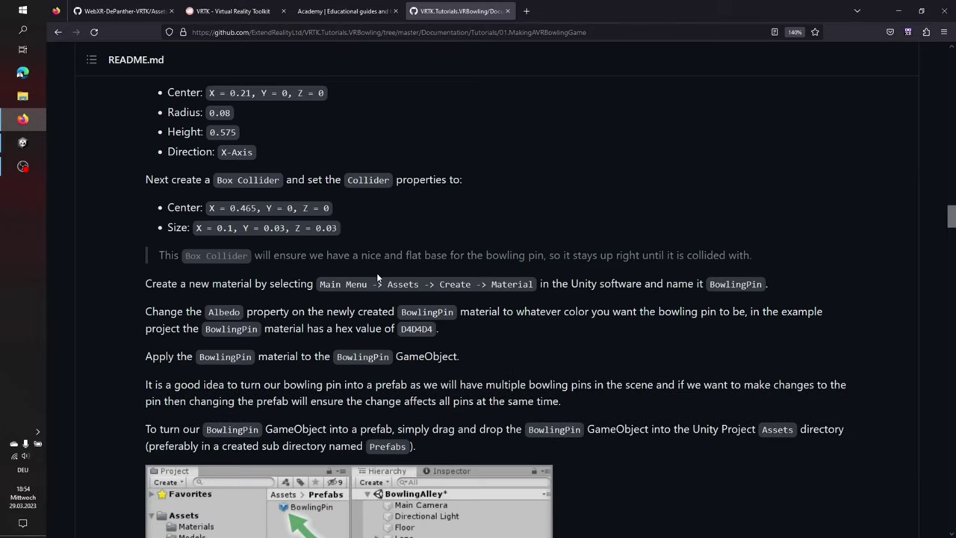
{"action": "scroll", "coordinate": [378, 275], "scroll_direction": "down", "scroll_amount": 3}
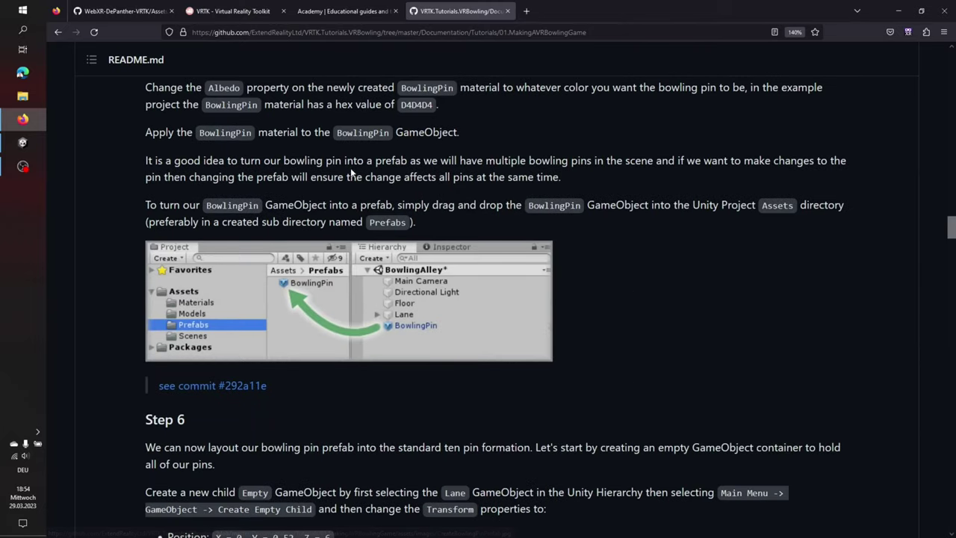
{"action": "scroll", "coordinate": [351, 172], "scroll_direction": "down", "scroll_amount": 3}
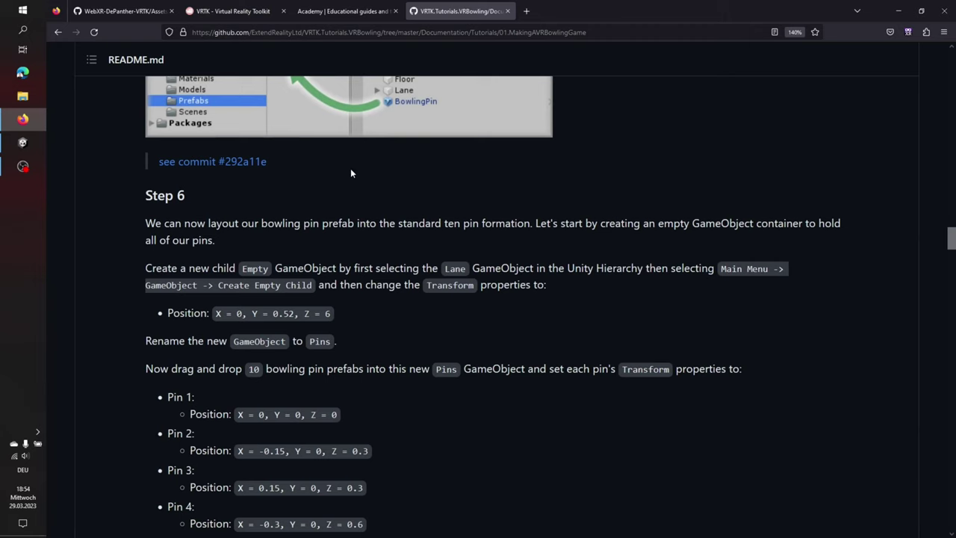
{"action": "scroll", "coordinate": [348, 215], "scroll_direction": "down", "scroll_amount": 3}
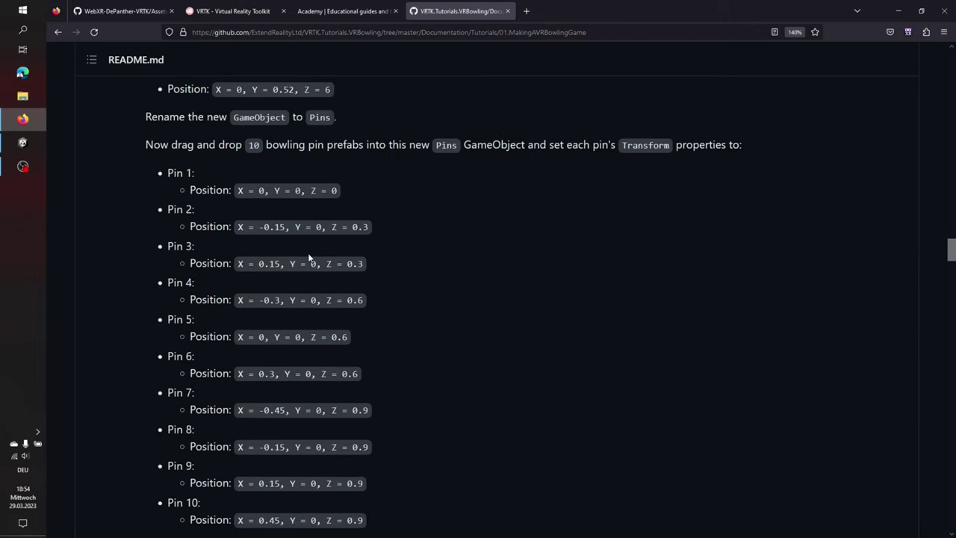
{"action": "scroll", "coordinate": [310, 258], "scroll_direction": "down", "scroll_amount": 3}
{"action": "scroll", "coordinate": [310, 257], "scroll_direction": "down", "scroll_amount": 3}
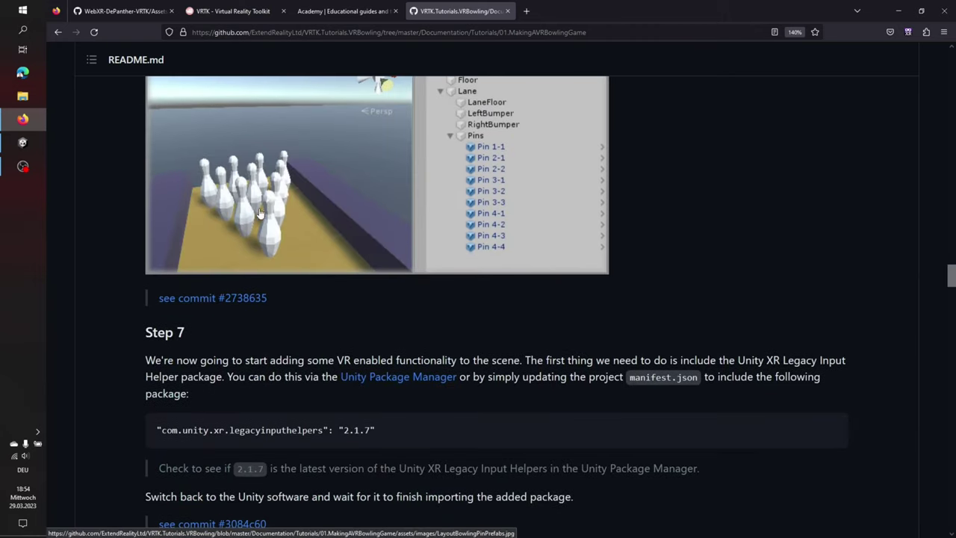
Read Steps 7 and 8 of the tutorial about the XR Legacy Input Helpers package and the NPMJS scoped registry
{"action": "scroll", "coordinate": [314, 273], "scroll_direction": "down", "scroll_amount": 2}
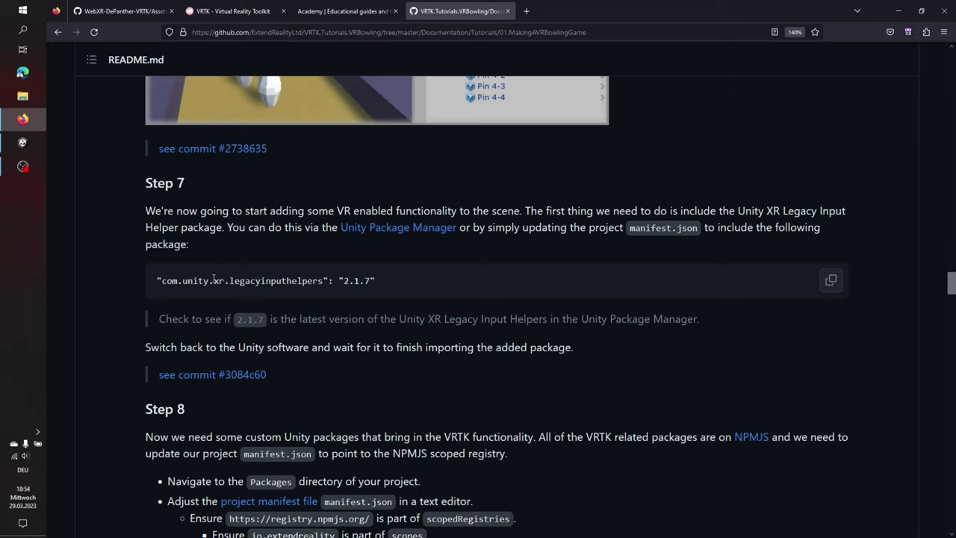
{"action": "left_click_drag", "start_coordinate": [210, 280], "coordinate": [379, 280]}
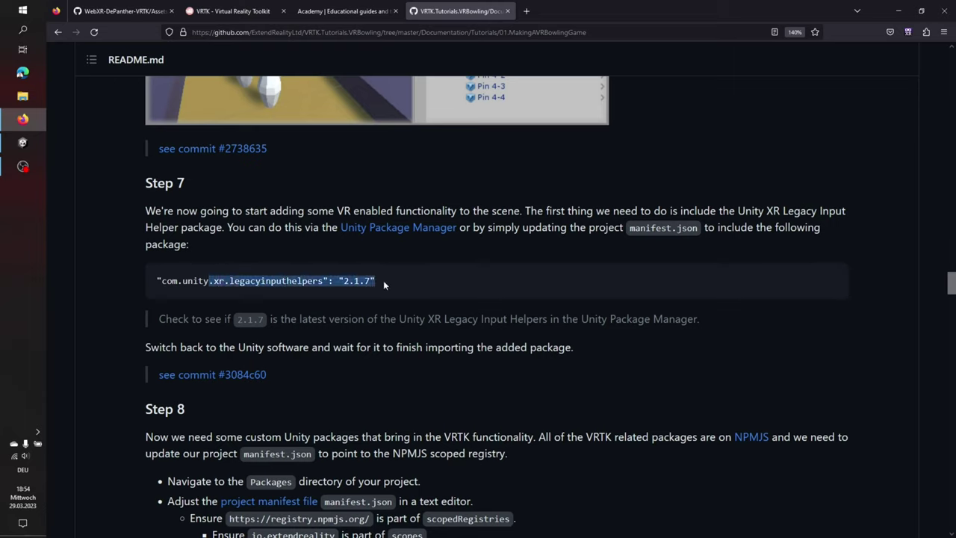
{"action": "left_click", "coordinate": [543, 318]}
{"action": "scroll", "coordinate": [497, 223], "scroll_direction": "down", "scroll_amount": 3}
{"action": "scroll", "coordinate": [498, 222], "scroll_direction": "down", "scroll_amount": 3}
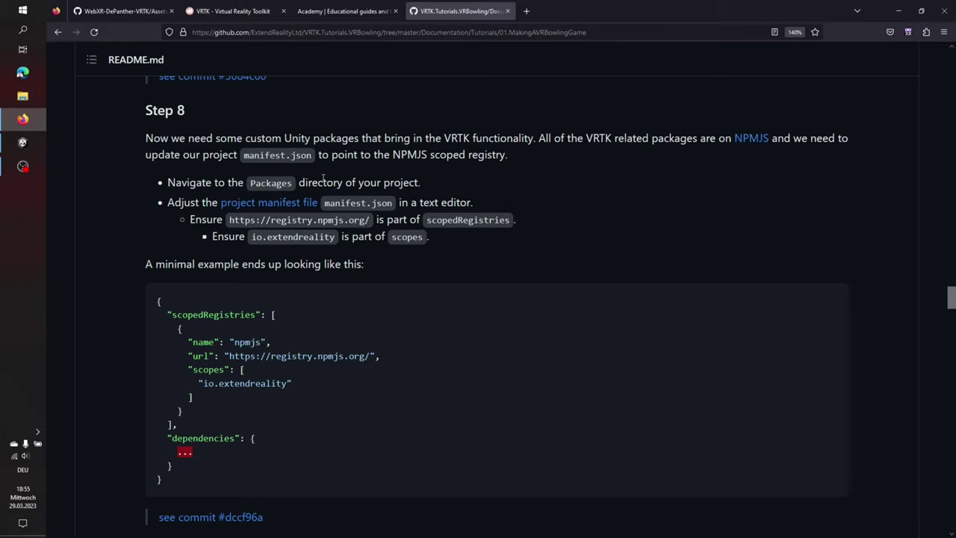
Switch to Unity, look through the available packages in the Tilia Package Importer, and close it
{"action": "left_click", "coordinate": [38, 152]}
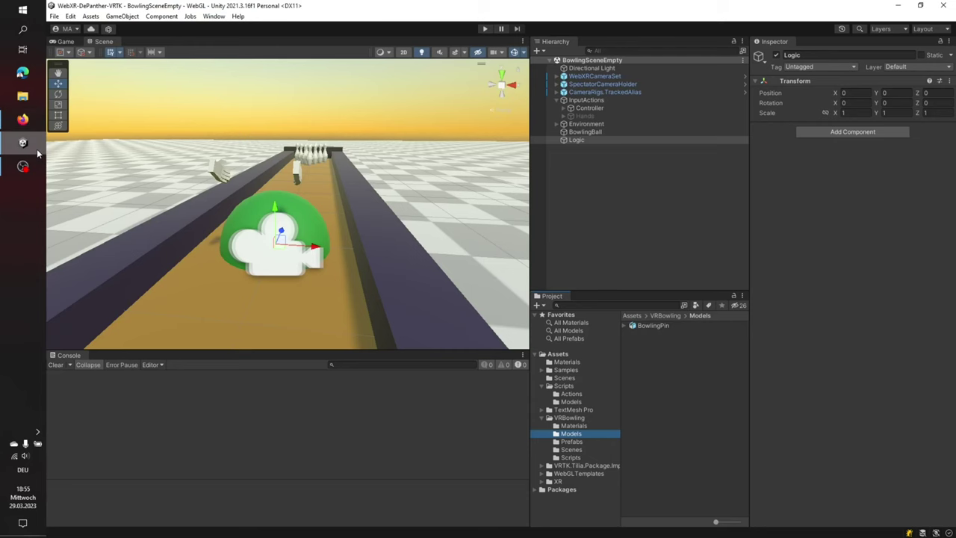
{"action": "left_click", "coordinate": [205, 17]}
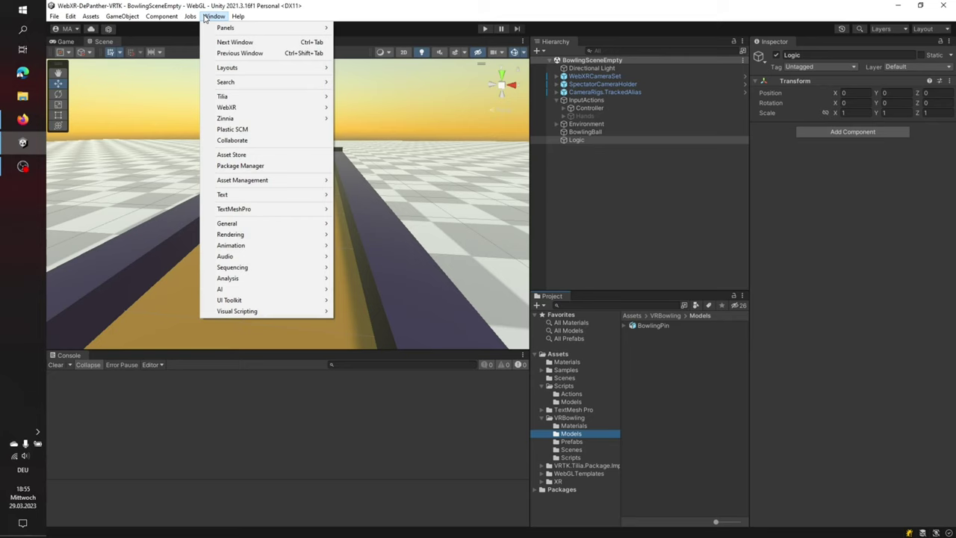
{"action": "mouse_move", "coordinate": [272, 97]}
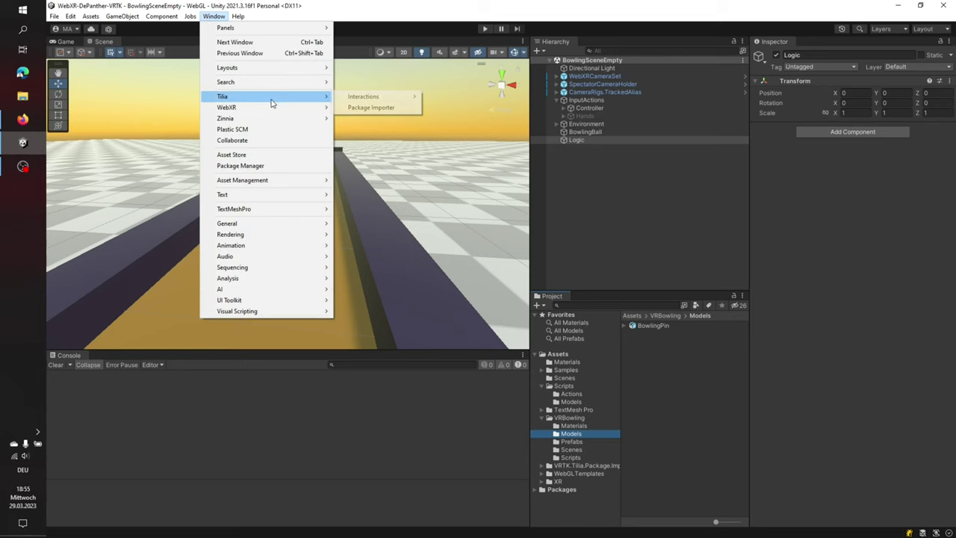
{"action": "left_click", "coordinate": [366, 107]}
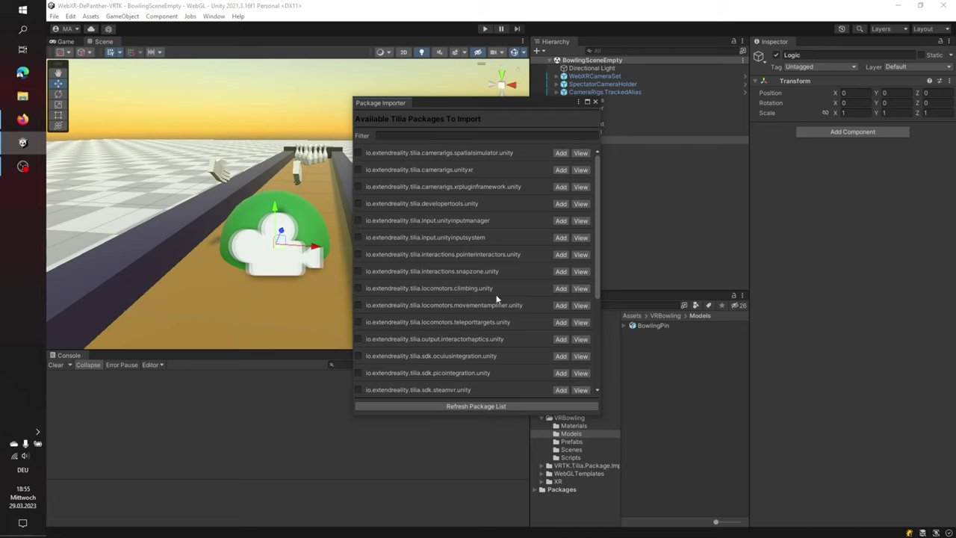
{"action": "left_click", "coordinate": [595, 102]}
Switch to the tutorial in Firefox and read Steps 9 and 10 about the Tilia camera rig packages and their scene setup
{"action": "left_click", "coordinate": [22, 120]}
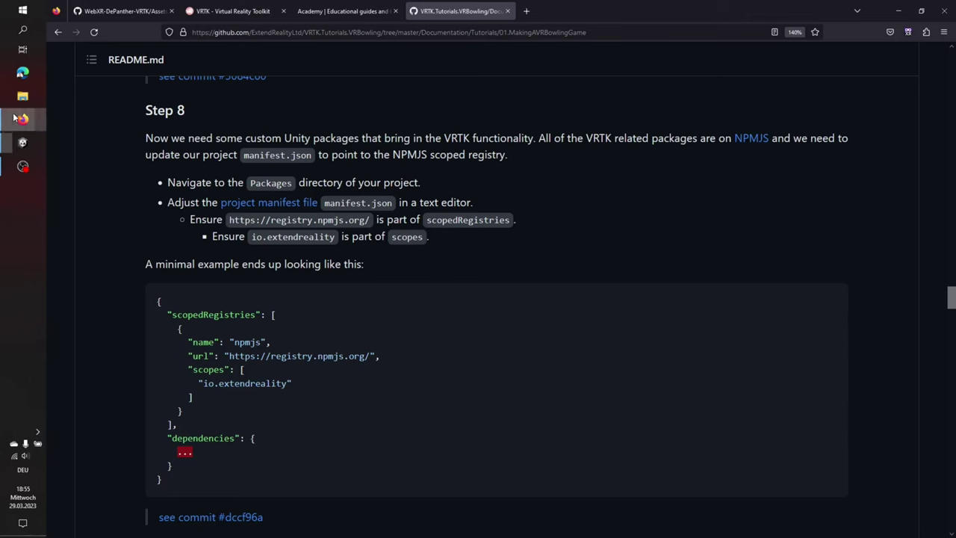
{"action": "scroll", "coordinate": [212, 244], "scroll_direction": "down", "scroll_amount": 5}
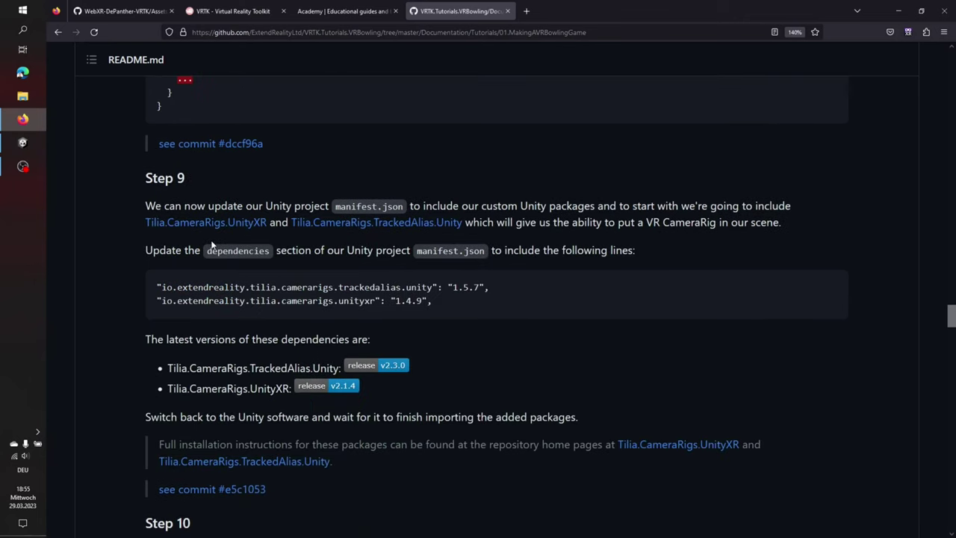
{"action": "scroll", "coordinate": [275, 254], "scroll_direction": "down", "scroll_amount": 3}
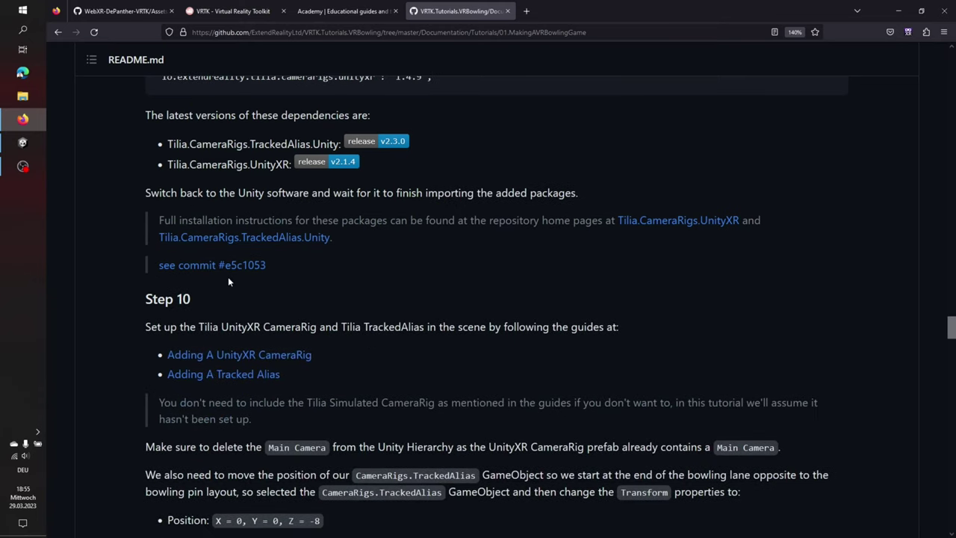
{"action": "scroll", "coordinate": [241, 292], "scroll_direction": "down", "scroll_amount": 2}
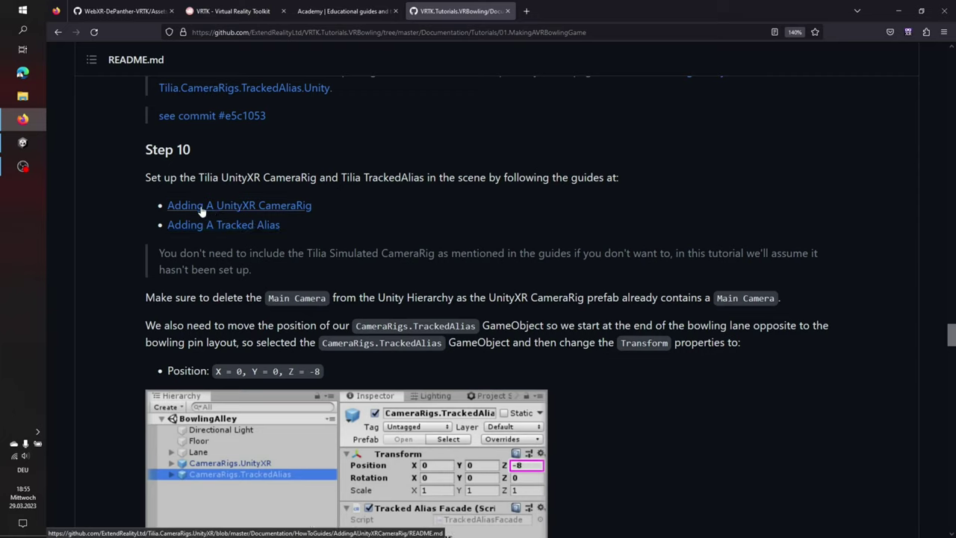
Switch to Unity and inspect the linked camera rig elements in the Tracked Alias Facade of CameraRigs.TrackedAlias
{"action": "left_click", "coordinate": [22, 143]}
{"action": "left_click", "coordinate": [606, 93]}
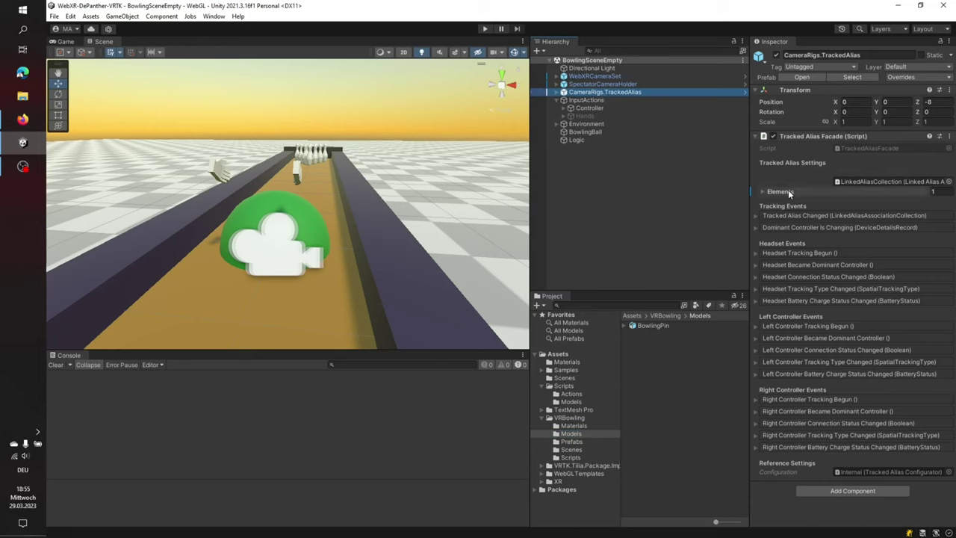
{"action": "left_click", "coordinate": [763, 192]}
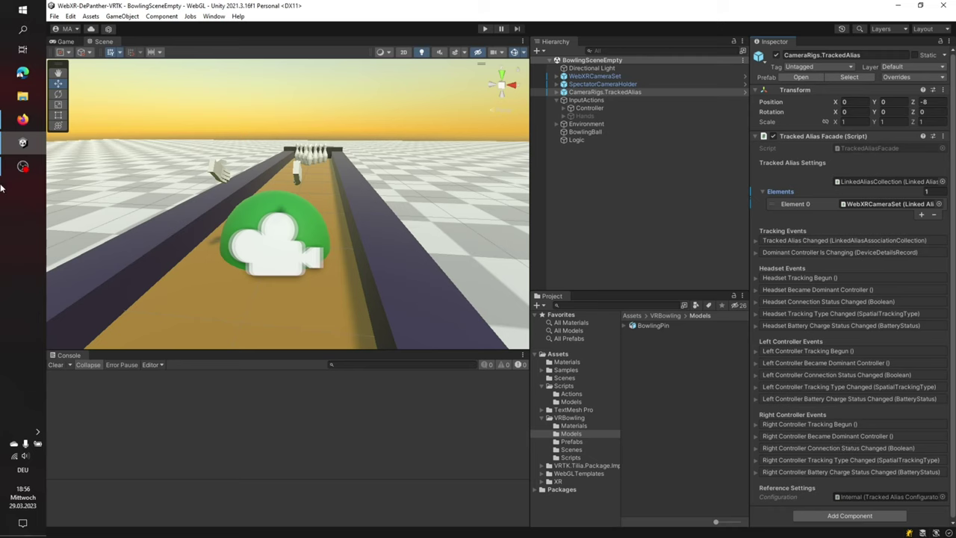
Return to the tutorial in Firefox and read the rest of Step 10 and Step 11 about the Unity Input Manager controller mappings
{"action": "left_click", "coordinate": [23, 119]}
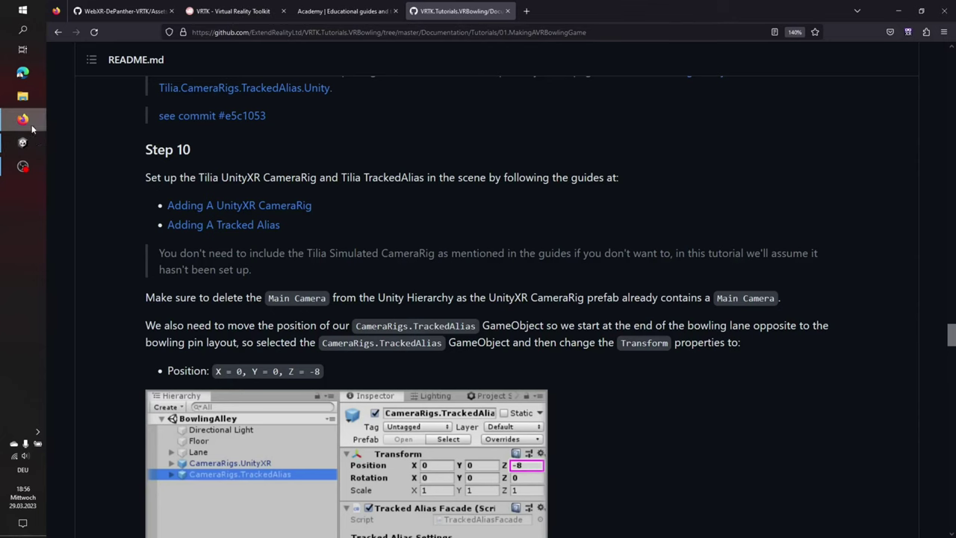
{"action": "scroll", "coordinate": [144, 221], "scroll_direction": "down", "scroll_amount": 2}
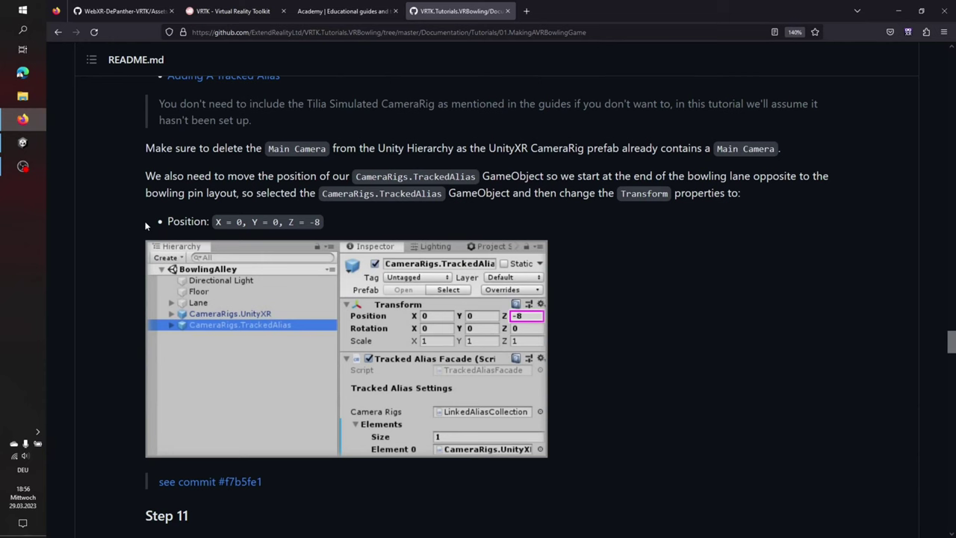
{"action": "scroll", "coordinate": [145, 221], "scroll_direction": "down", "scroll_amount": 4}
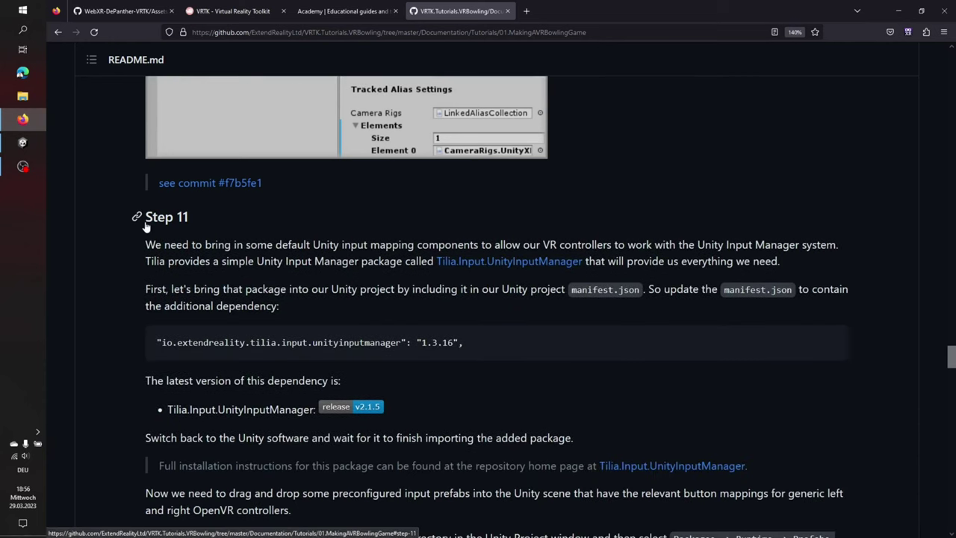
{"action": "scroll", "coordinate": [146, 225], "scroll_direction": "down", "scroll_amount": 2}
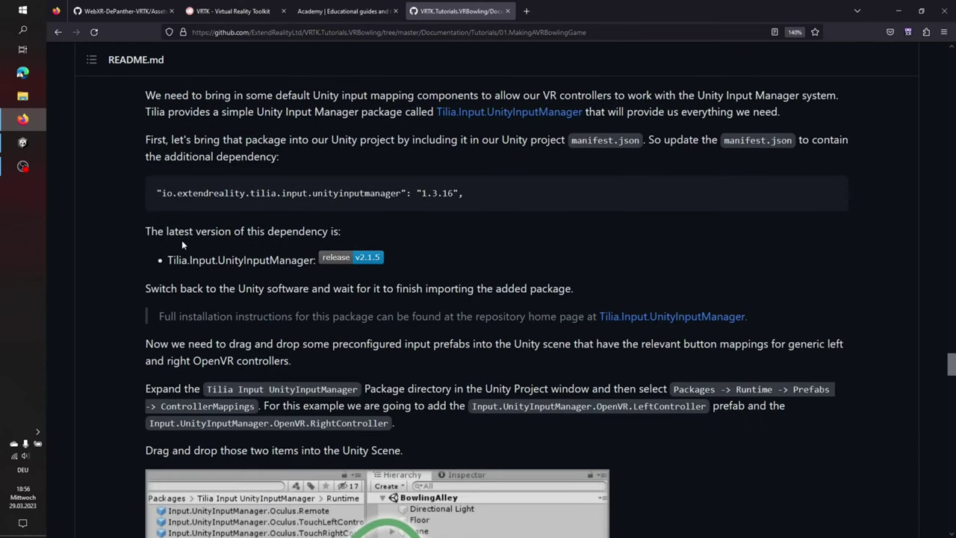
{"action": "scroll", "coordinate": [181, 244], "scroll_direction": "down", "scroll_amount": 3}
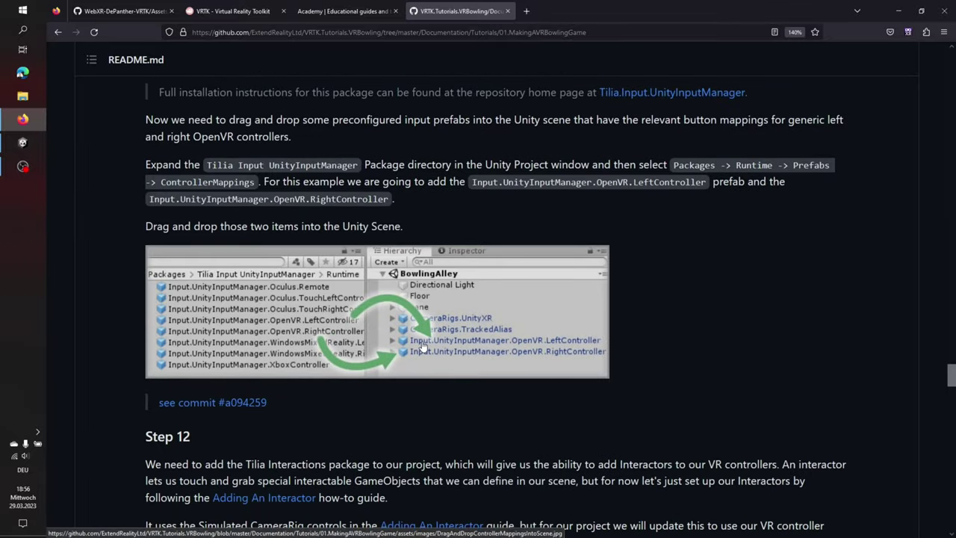
Read Step 12 of the tutorial about adding Interactors and assigning the controller's grip press as their Grab Action
{"action": "scroll", "coordinate": [421, 340], "scroll_direction": "down", "scroll_amount": 4}
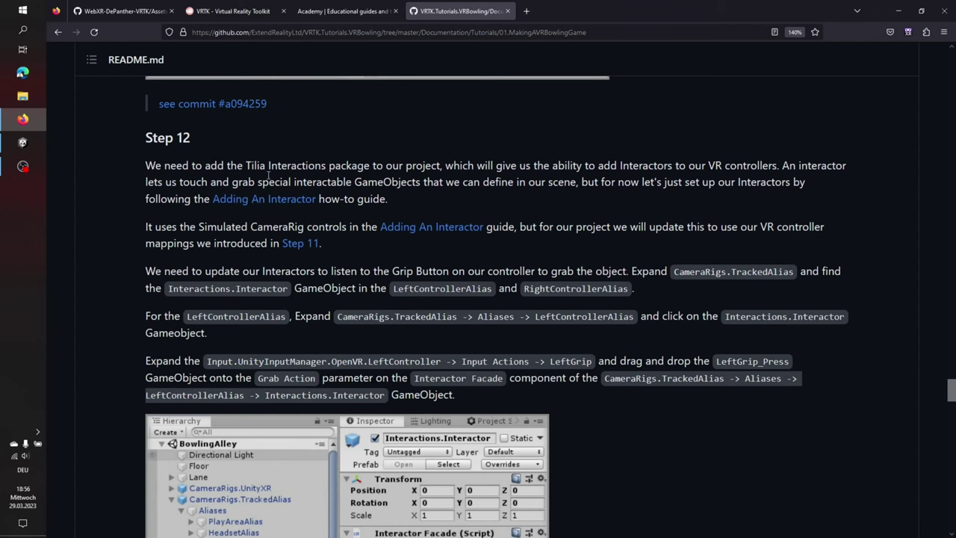
{"action": "scroll", "coordinate": [424, 233], "scroll_direction": "down", "scroll_amount": 2}
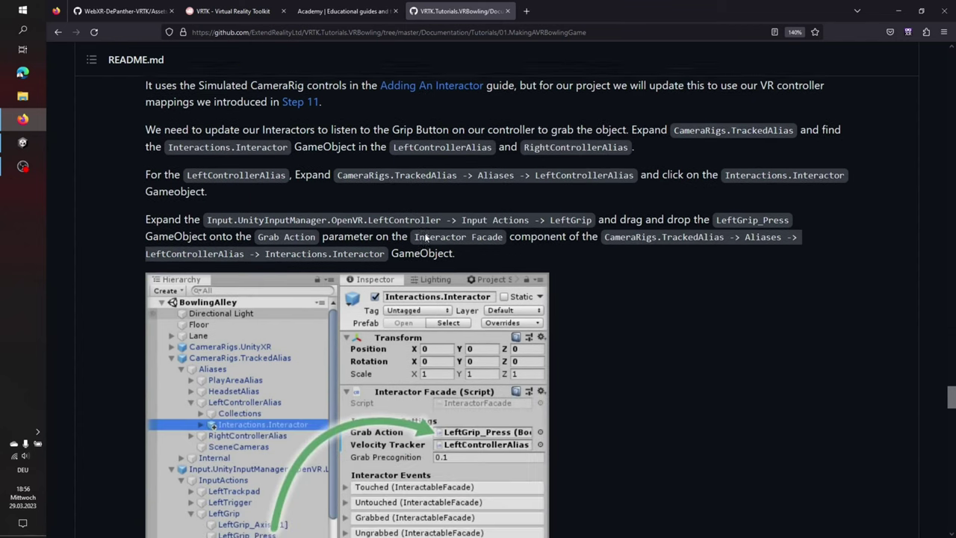
{"action": "scroll", "coordinate": [424, 233], "scroll_direction": "down", "scroll_amount": 1}
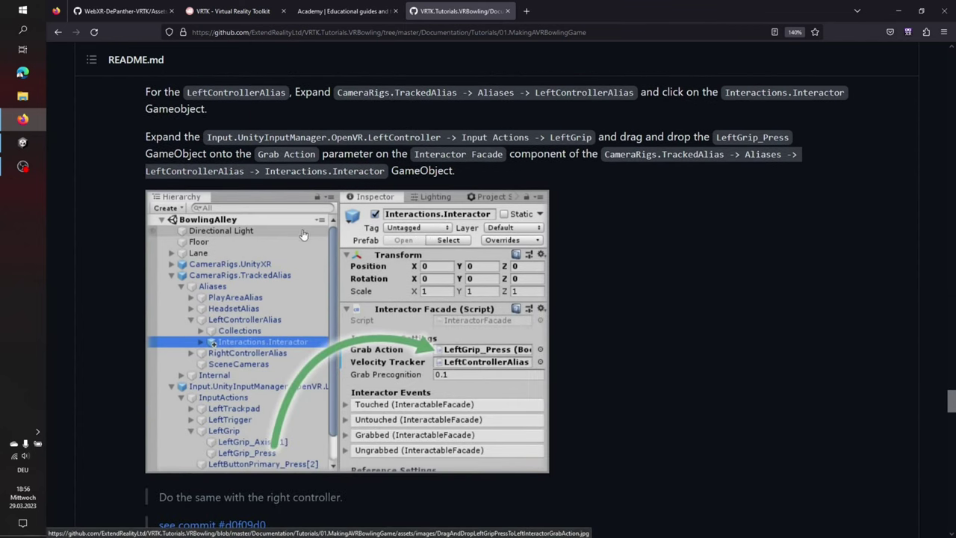
{"action": "scroll", "coordinate": [304, 234], "scroll_direction": "up", "scroll_amount": 2}
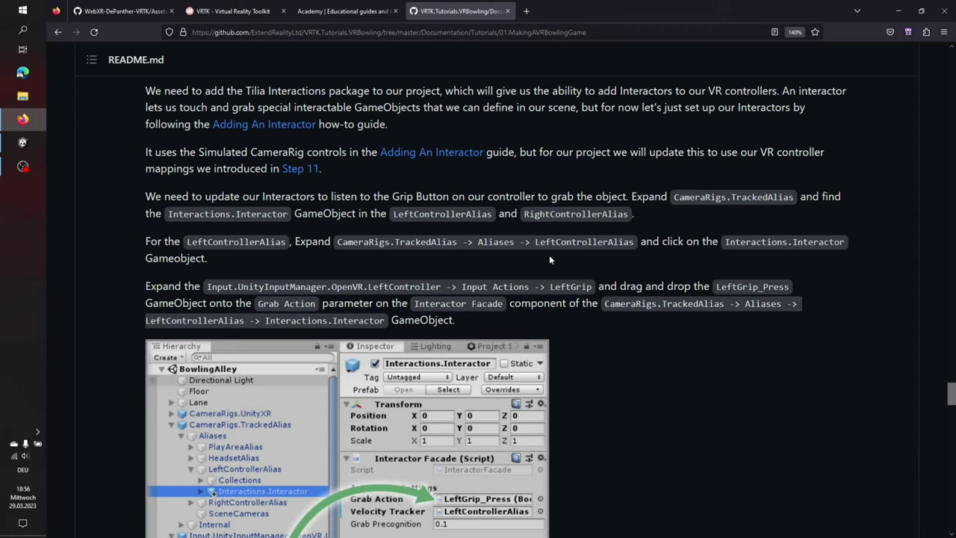
{"action": "scroll", "coordinate": [548, 247], "scroll_direction": "up", "scroll_amount": 3}
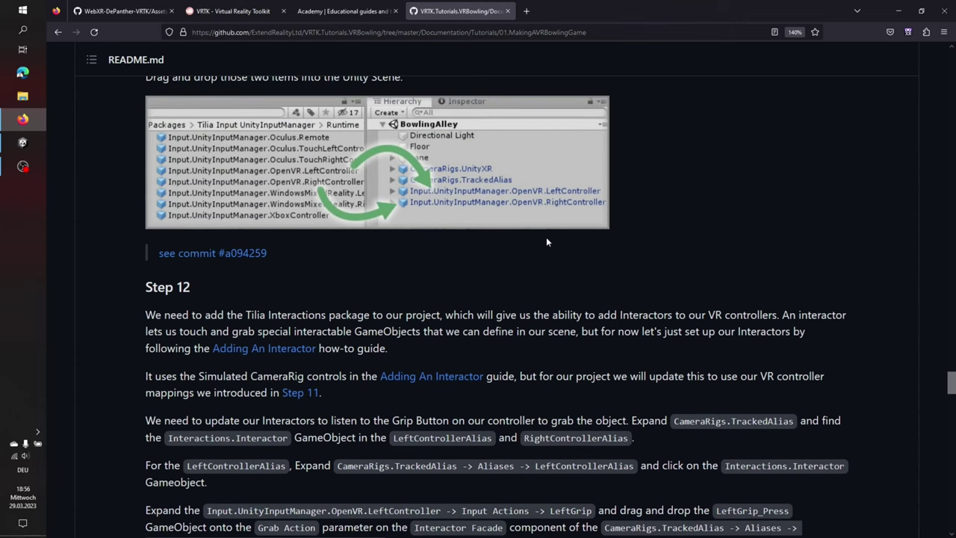
Open the Adding An Interactor guide in a new tab and read how to add the Interactions.Interactor prefab and set its Grab Action
{"action": "middle_click", "coordinate": [265, 349]}
{"action": "left_click", "coordinate": [583, 18]}
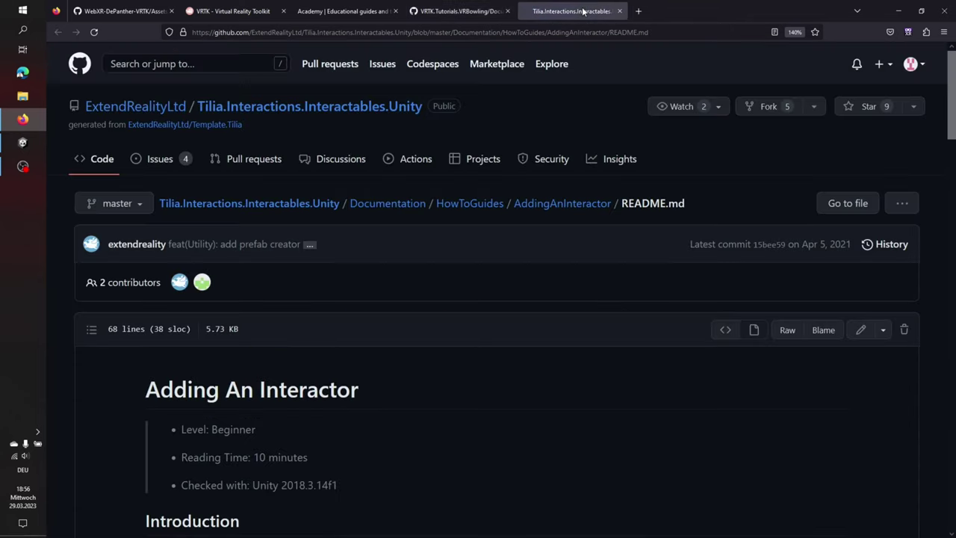
{"action": "scroll", "coordinate": [469, 284], "scroll_direction": "down", "scroll_amount": 5}
{"action": "scroll", "coordinate": [468, 284], "scroll_direction": "down", "scroll_amount": 10}
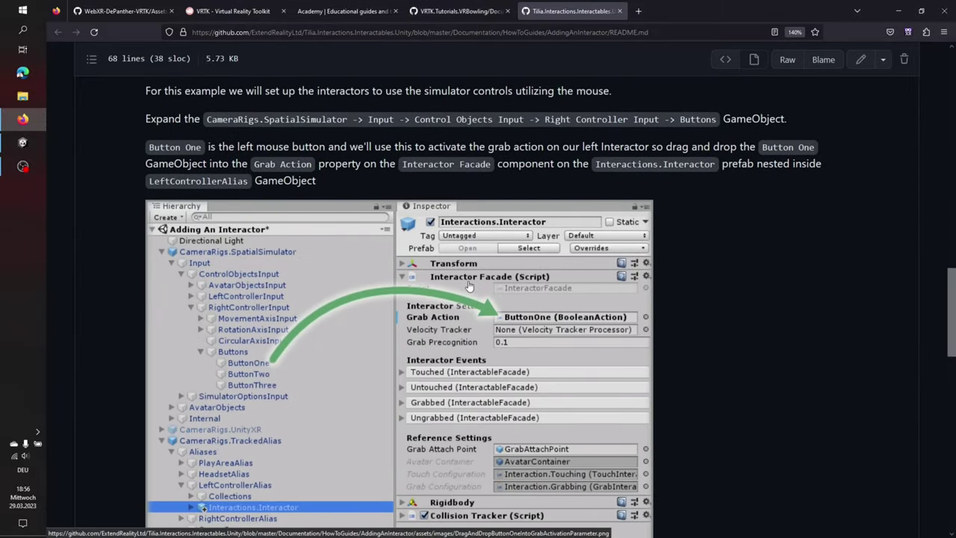
{"action": "scroll", "coordinate": [469, 284], "scroll_direction": "up", "scroll_amount": 3}
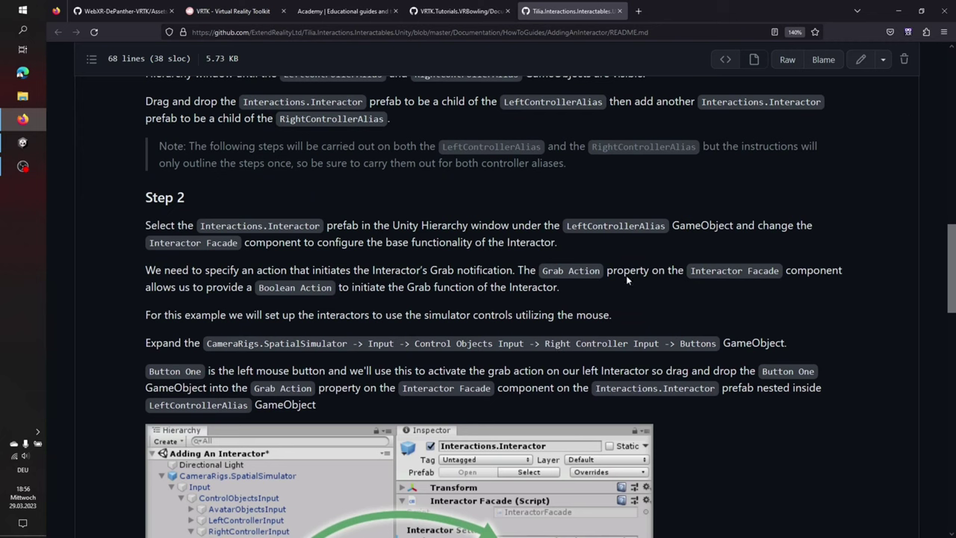
{"action": "scroll", "coordinate": [595, 218], "scroll_direction": "down", "scroll_amount": 3}
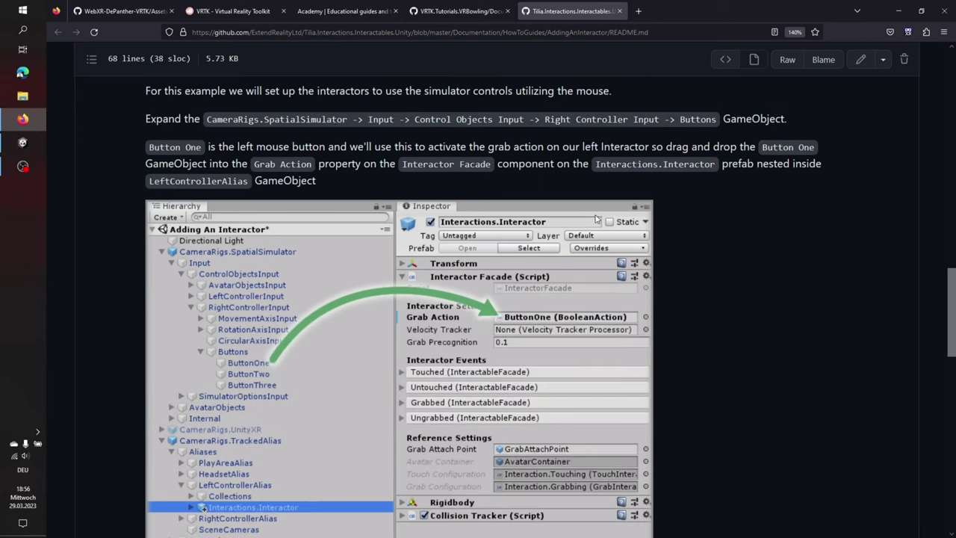
{"action": "scroll", "coordinate": [596, 217], "scroll_direction": "up", "scroll_amount": 6}
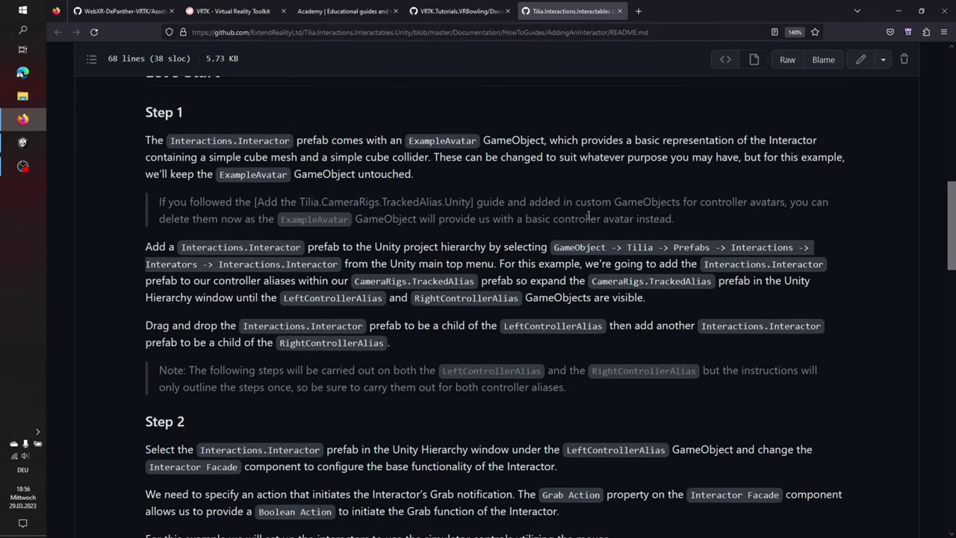
{"action": "left_click_drag", "start_coordinate": [555, 247], "coordinate": [810, 247]}
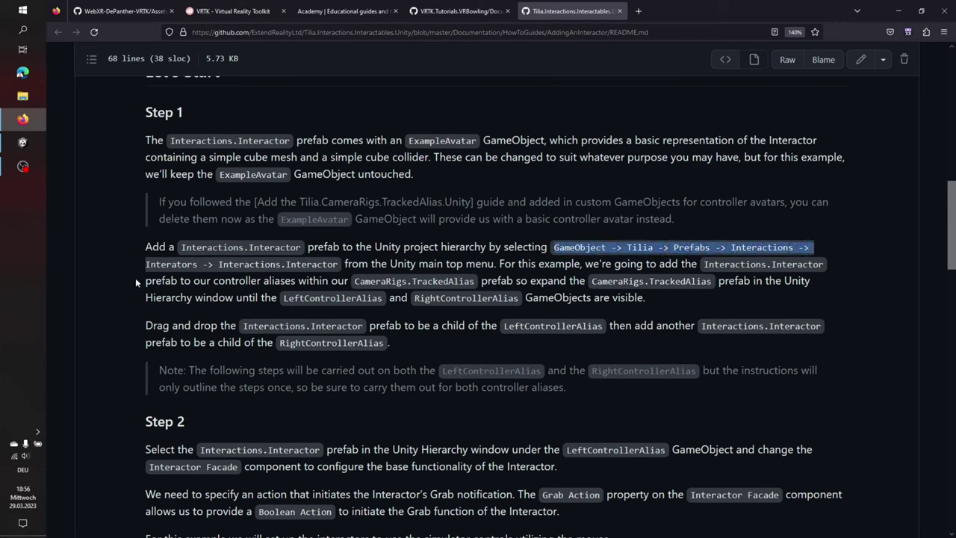
{"action": "left_click_drag", "start_coordinate": [147, 266], "coordinate": [337, 264]}
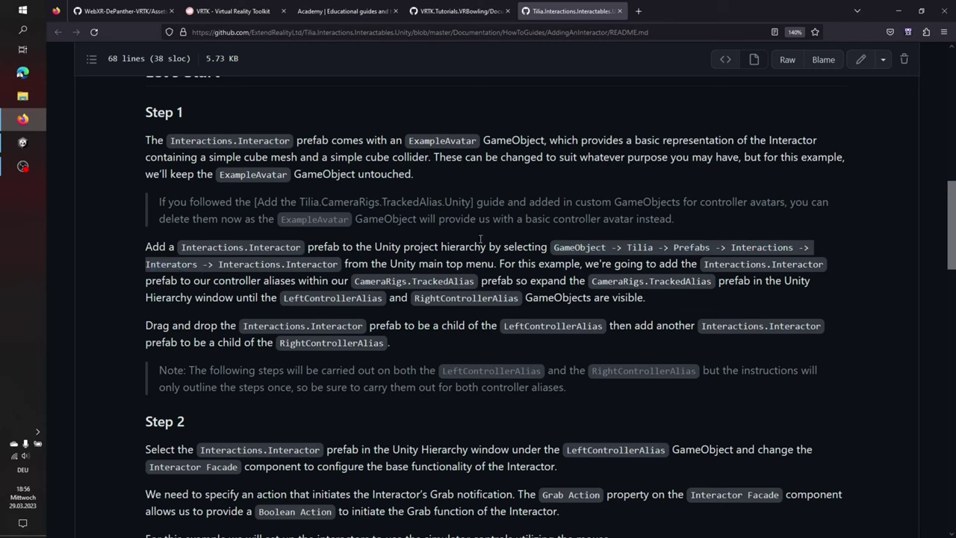
Switch to Unity, add a Tilia Interactions.Interactor prefab to the scene and name it L.Interactions.Interactor
{"action": "key", "text": "alt+Tab"}
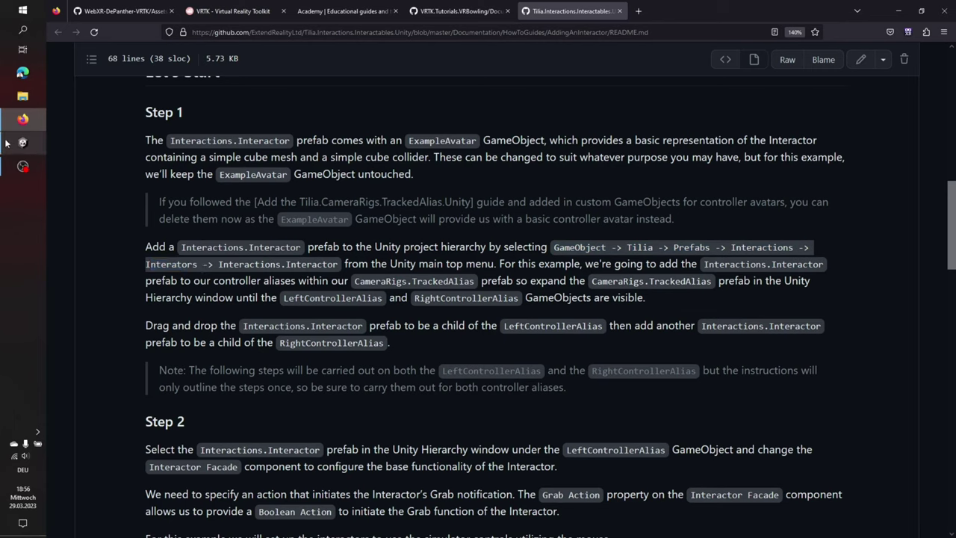
{"action": "right_click", "coordinate": [597, 177]}
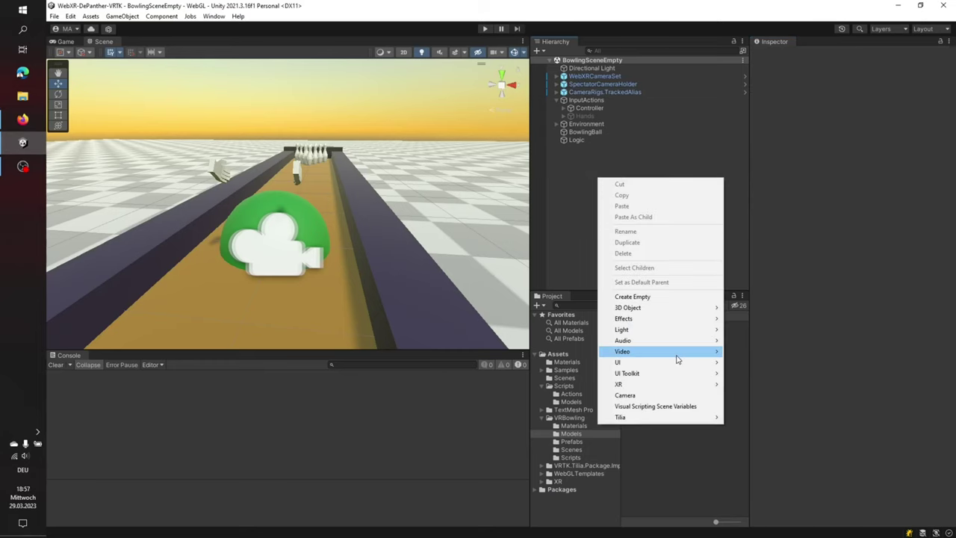
{"action": "mouse_move", "coordinate": [668, 417]}
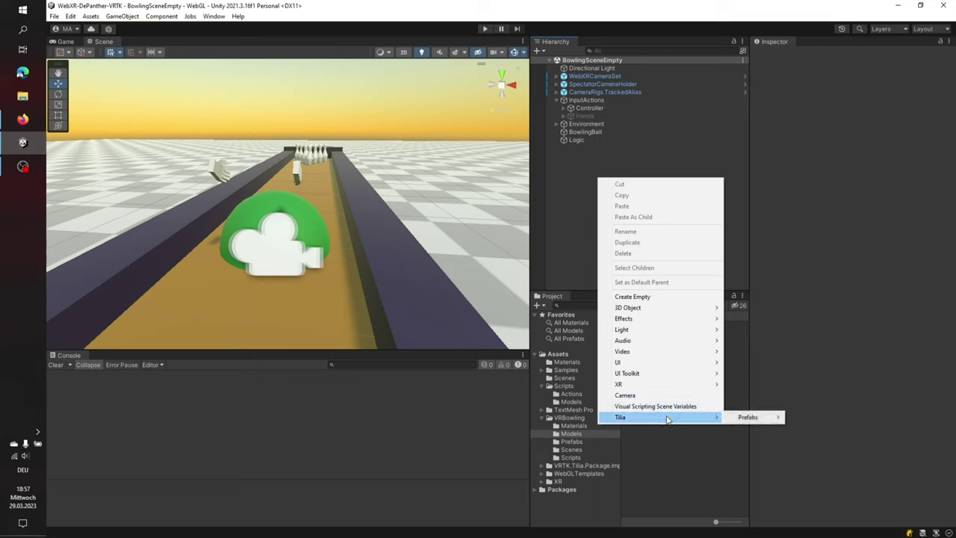
{"action": "mouse_move", "coordinate": [751, 420]}
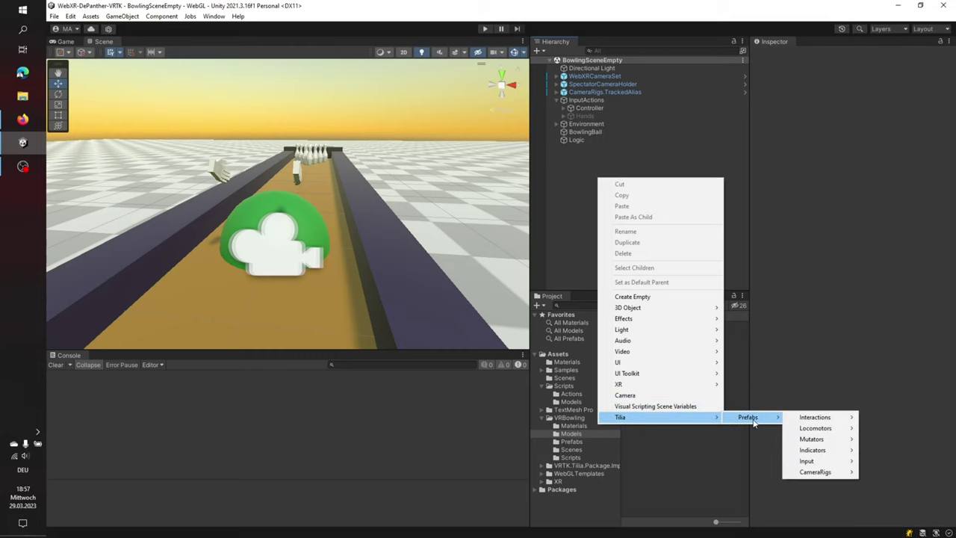
{"action": "mouse_move", "coordinate": [799, 423]}
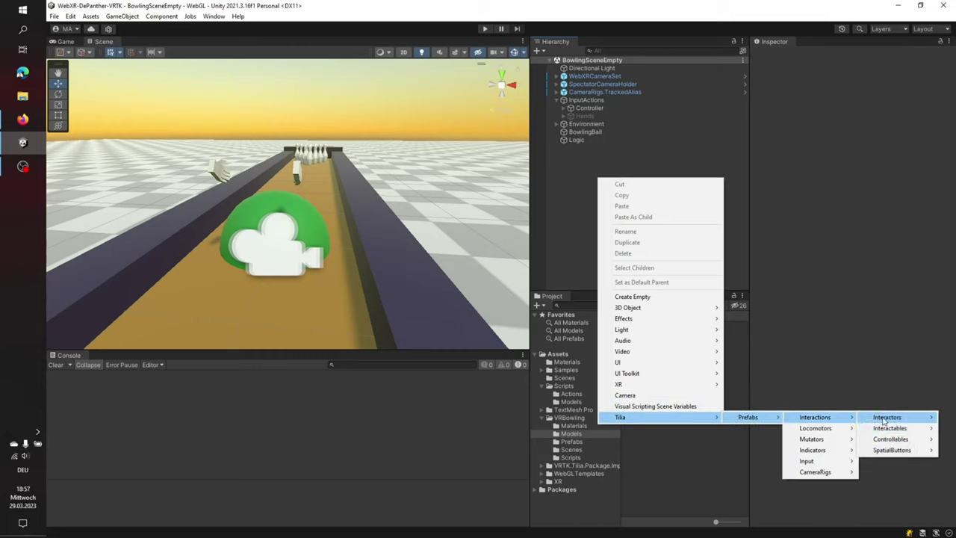
{"action": "mouse_move", "coordinate": [865, 417]}
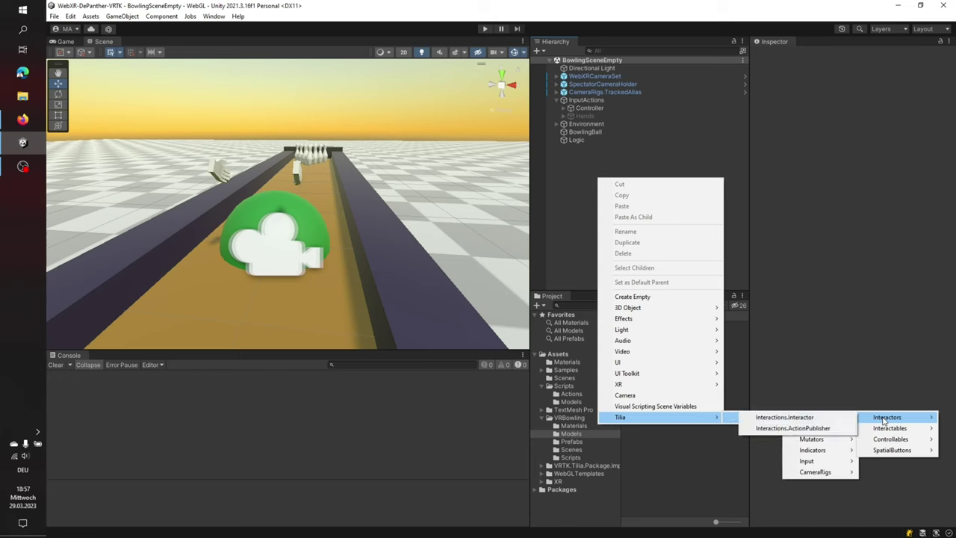
{"action": "left_click", "coordinate": [786, 421]}
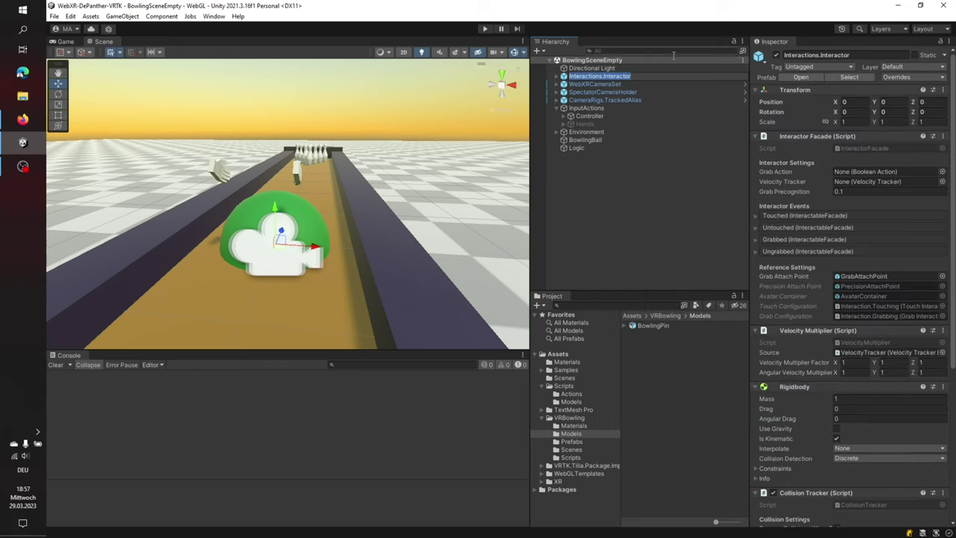
{"action": "key", "text": "Home"}
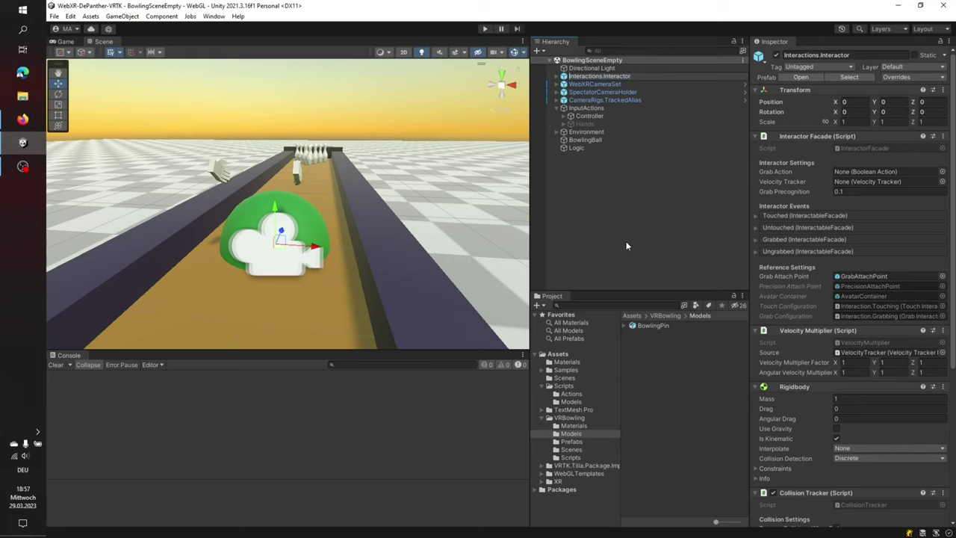
{"action": "type", "text": "L."}
{"action": "key", "text": "Return"}
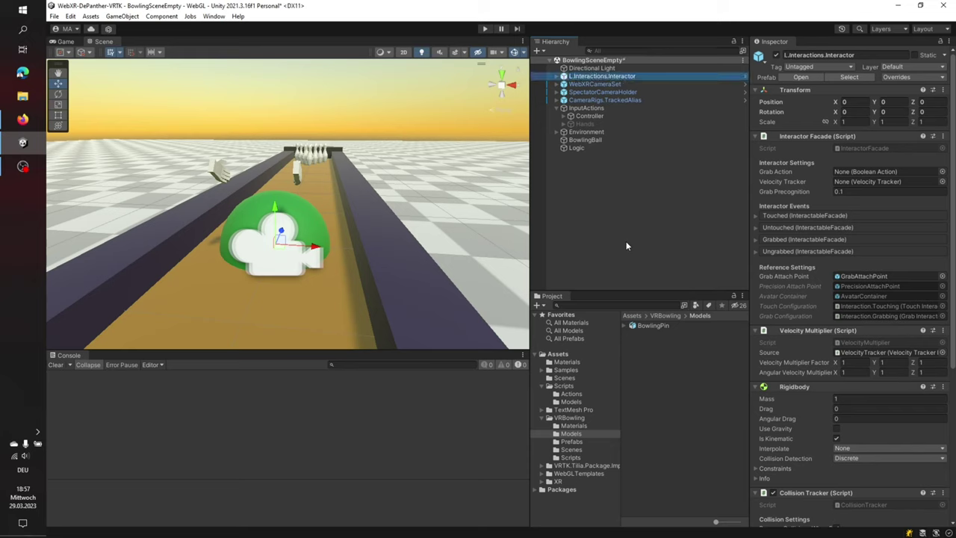
Duplicate L.Interactions.Interactor and rename the copy R.Interactions.Interactor
{"action": "key", "text": "ctrl+d"}
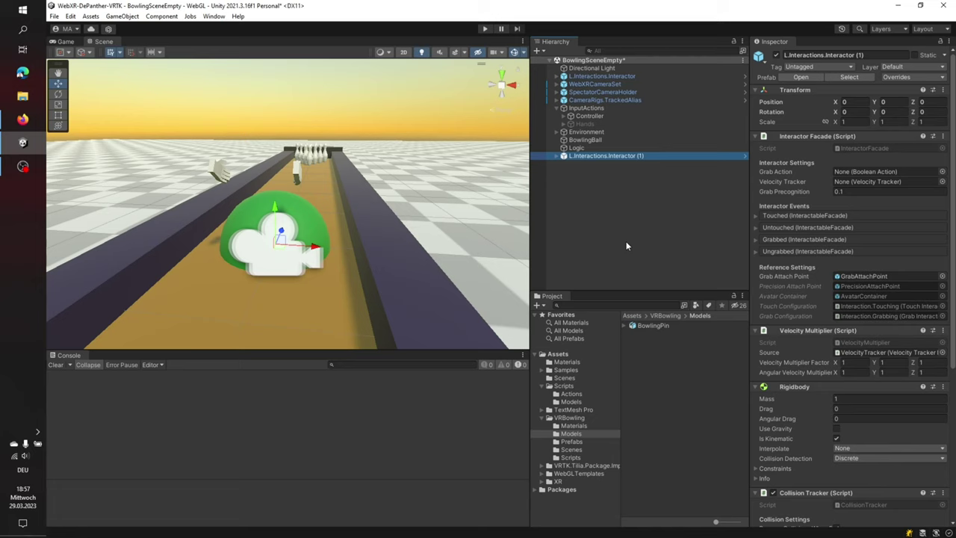
{"action": "key", "text": "F2"}
{"action": "key", "text": "End"}
{"action": "key", "text": "BackSpace"}
{"action": "key", "text": "BackSpace"}
{"action": "key", "text": "BackSpace"}
{"action": "key", "text": "BackSpace"}
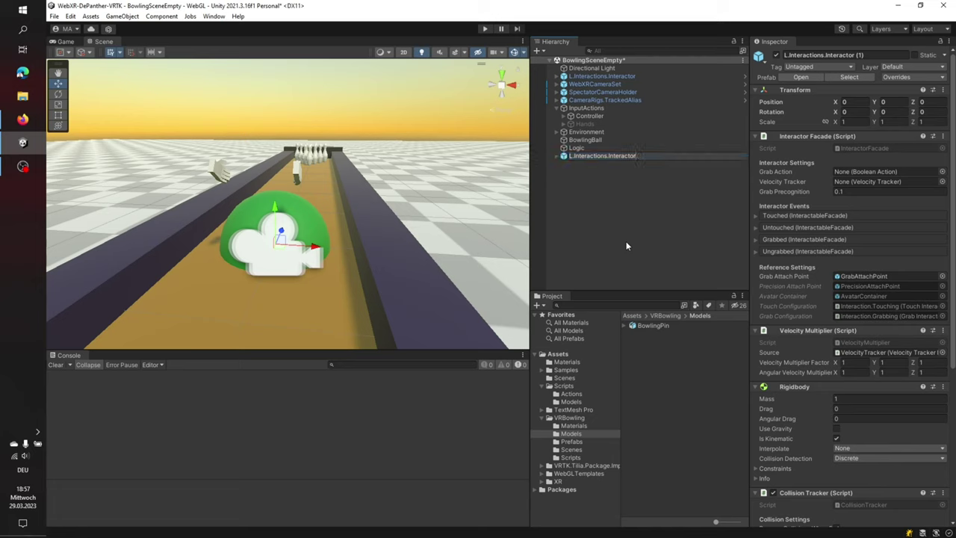
{"action": "key", "text": "Home"}
{"action": "key", "text": "Delete"}
{"action": "key", "text": "Delete"}
{"action": "type", "text": "R"}
{"action": "key", "text": "Return"}
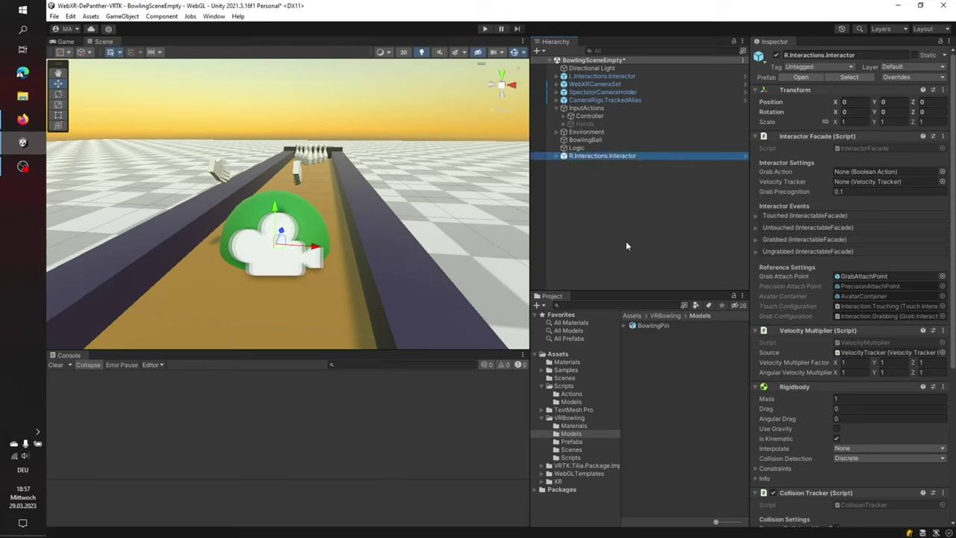
Nest L.Interactions.Interactor under LeftControllerAlias and R.Interactions.Interactor under RightControllerAlias within the CameraRigs.TrackedAlias aliases
{"action": "left_click", "coordinate": [559, 100]}
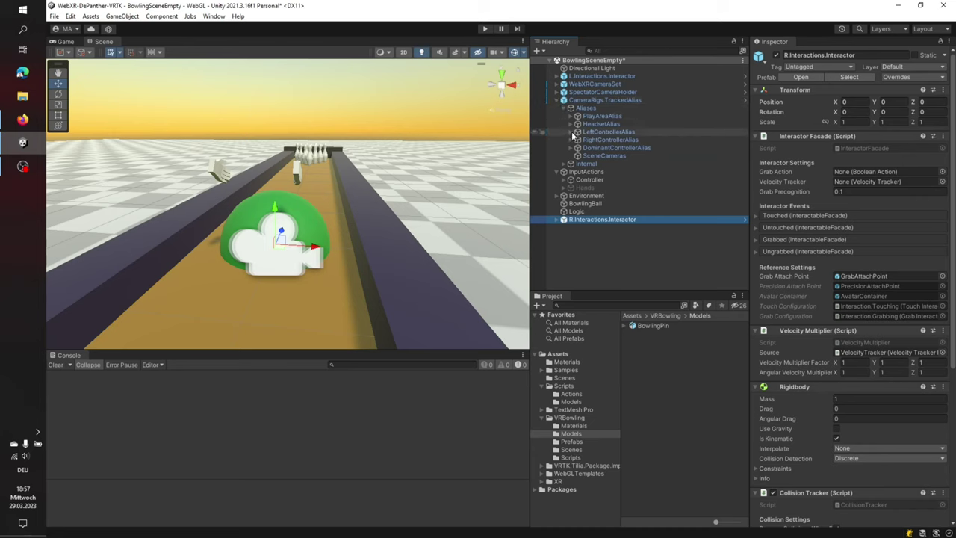
{"action": "left_click", "coordinate": [571, 131]}
{"action": "left_click", "coordinate": [569, 148]}
{"action": "left_click", "coordinate": [575, 149]}
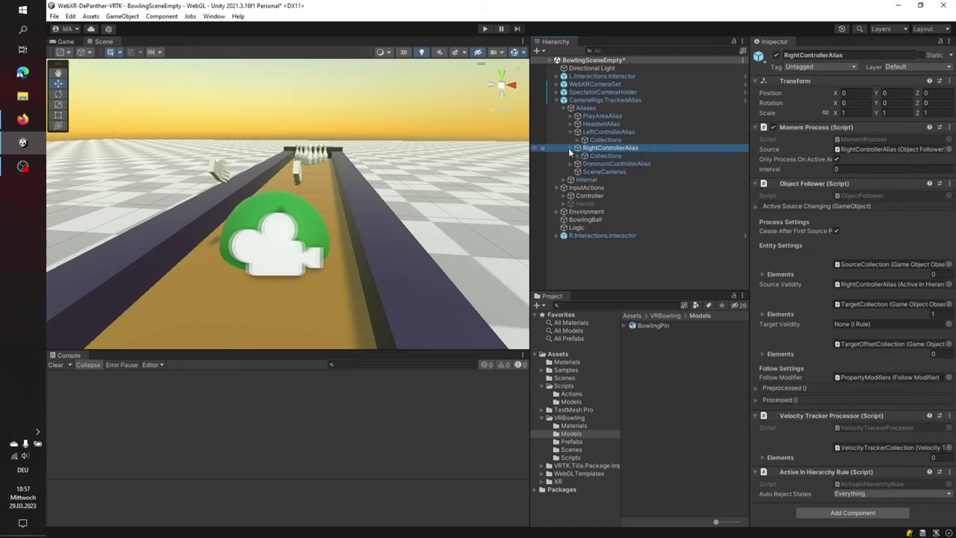
{"action": "left_click", "coordinate": [585, 77]}
{"action": "left_click_drag", "start_coordinate": [585, 77], "coordinate": [601, 133]}
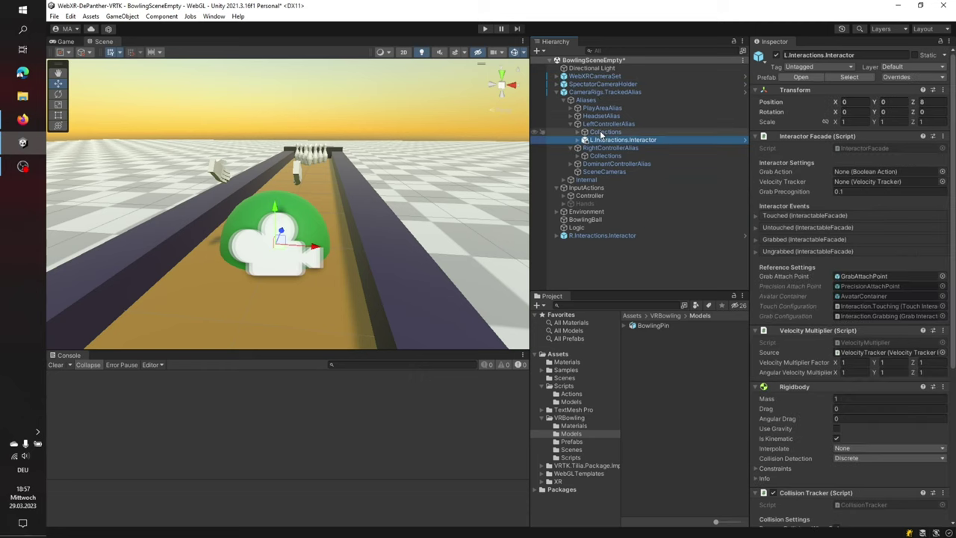
{"action": "left_click_drag", "start_coordinate": [608, 237], "coordinate": [608, 148]}
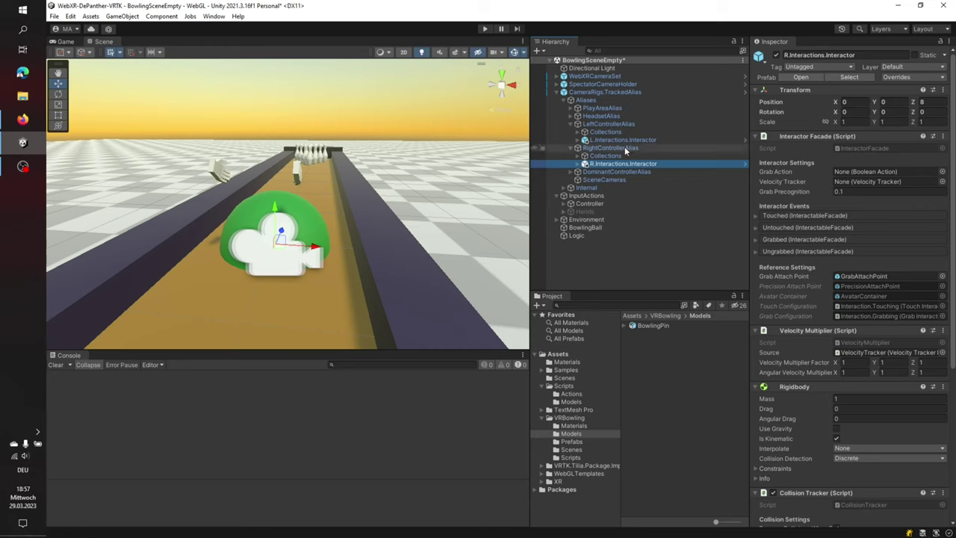
Assign RightControllerAlias as the Velocity Tracker and RightGrip_Press as the Grab Action of R.Interactions.Interactor
{"action": "left_click_drag", "start_coordinate": [624, 146], "coordinate": [844, 184]}
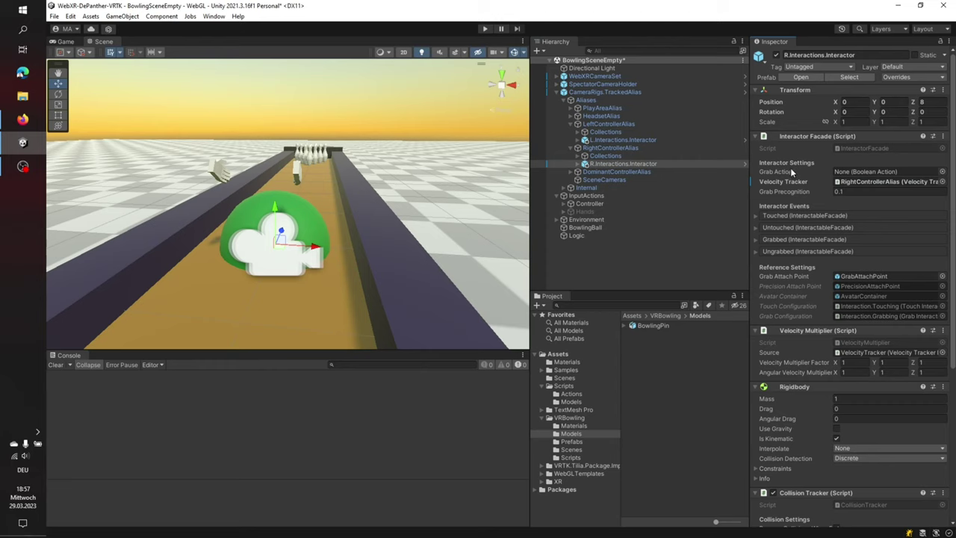
{"action": "mouse_move", "coordinate": [798, 175]}
{"action": "left_click", "coordinate": [566, 204]}
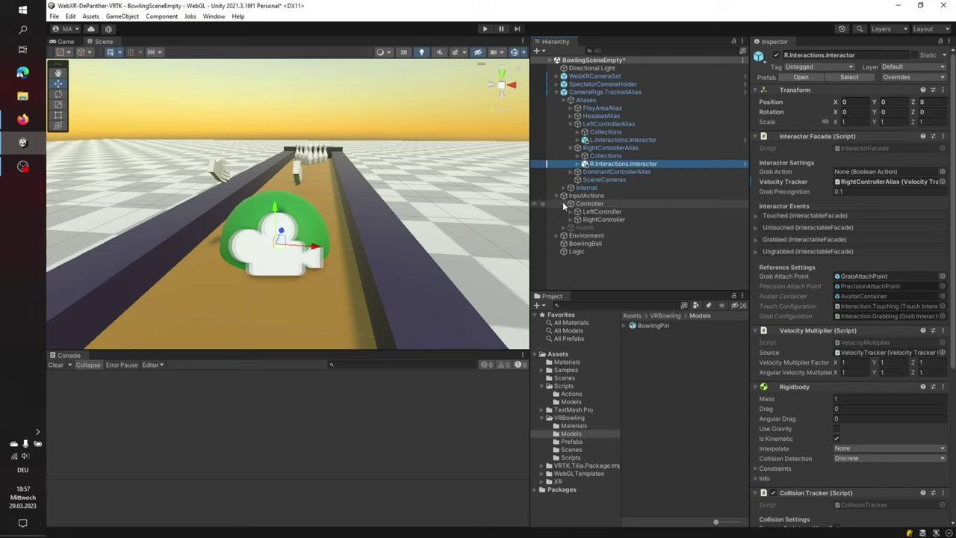
{"action": "left_click", "coordinate": [570, 221]}
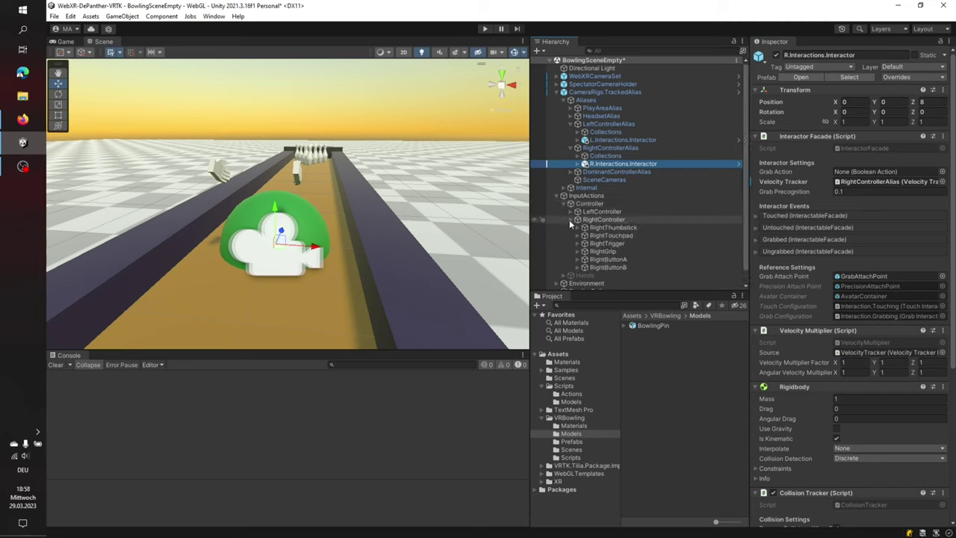
{"action": "left_click", "coordinate": [578, 252]}
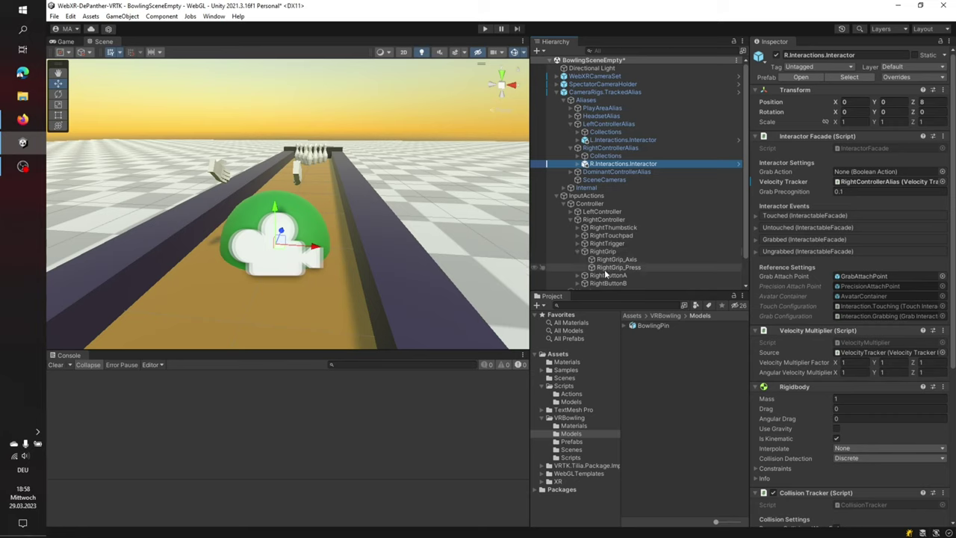
{"action": "left_click_drag", "start_coordinate": [624, 271], "coordinate": [853, 173]}
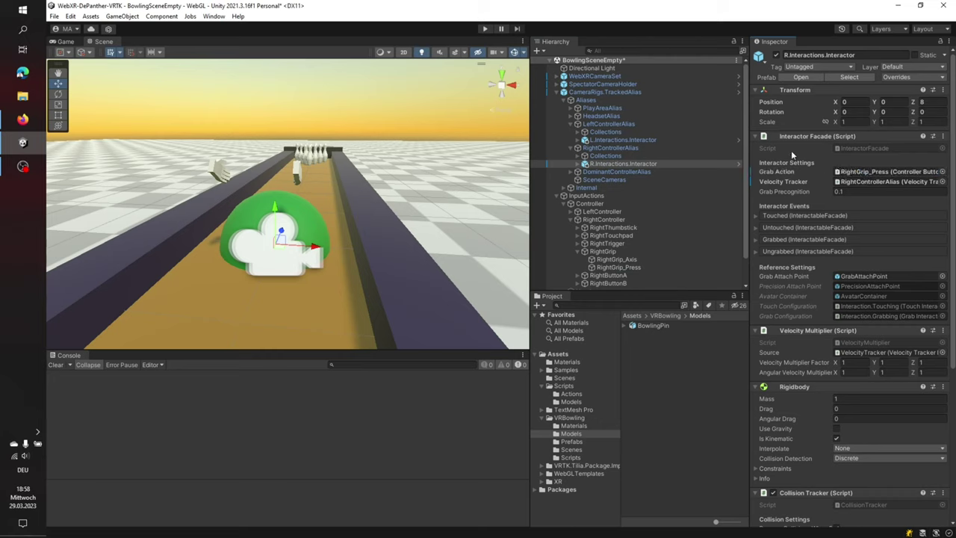
Assign LeftGrip_Press as the Grab Action and LeftControllerAlias as the Velocity Tracker of L.Interactions.Interactor
{"action": "left_click", "coordinate": [611, 141]}
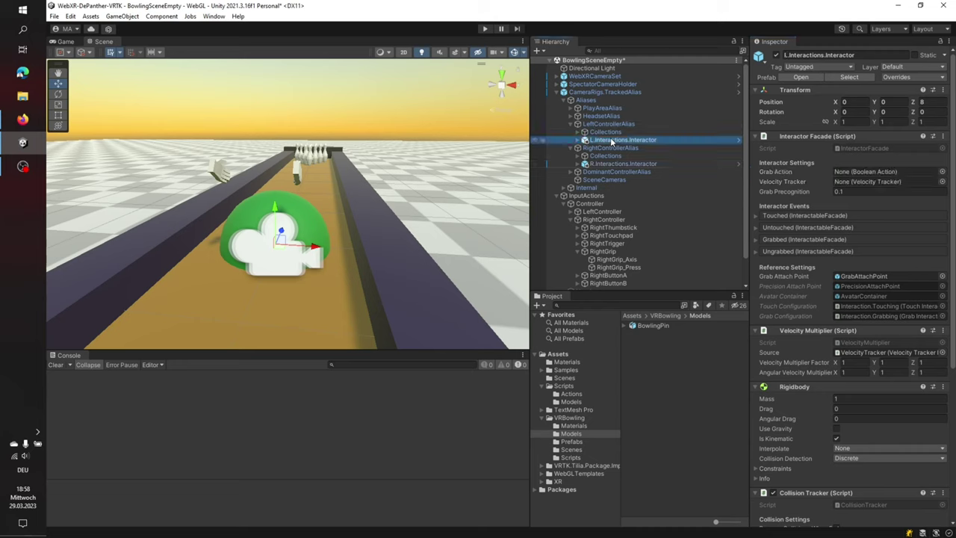
{"action": "left_click", "coordinate": [575, 219]}
{"action": "left_click", "coordinate": [577, 212]}
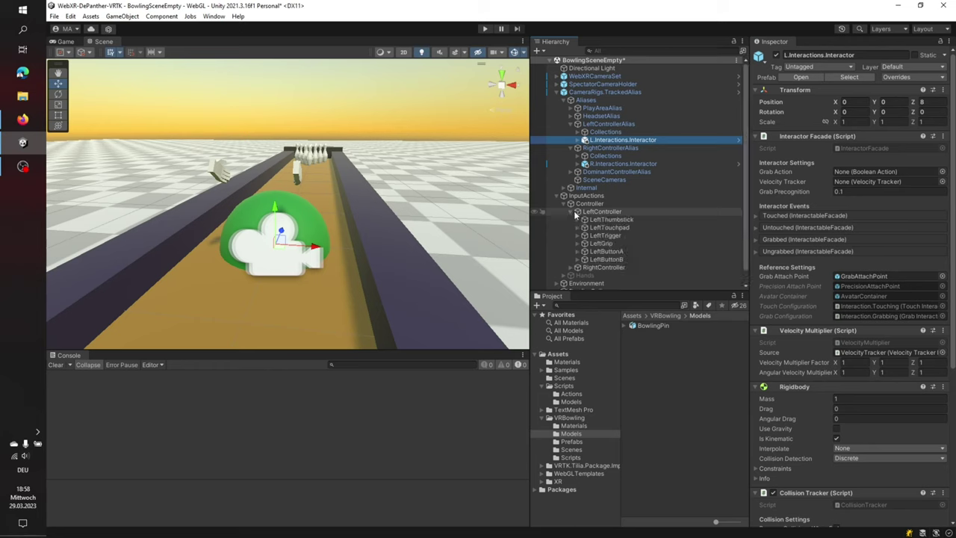
{"action": "left_click", "coordinate": [579, 244]}
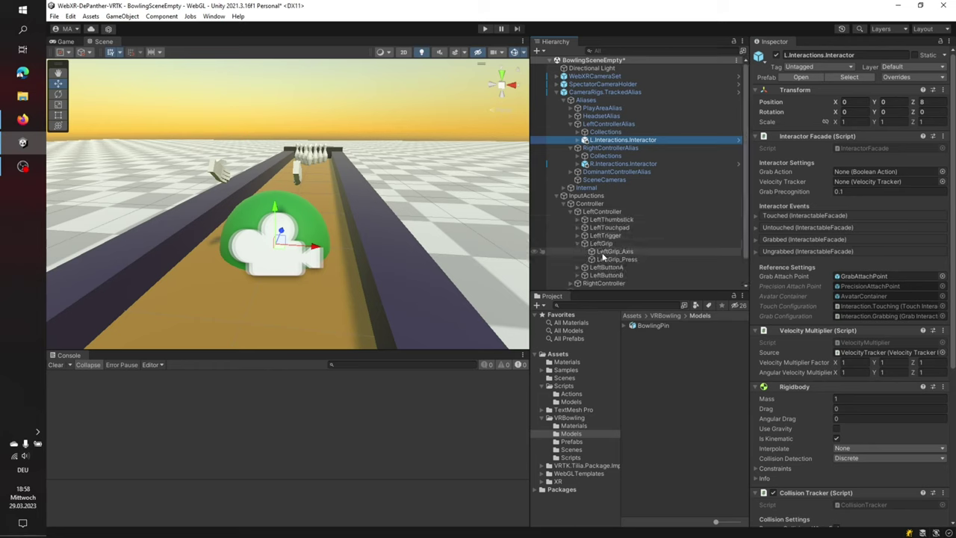
{"action": "left_click_drag", "start_coordinate": [609, 260], "coordinate": [841, 175]}
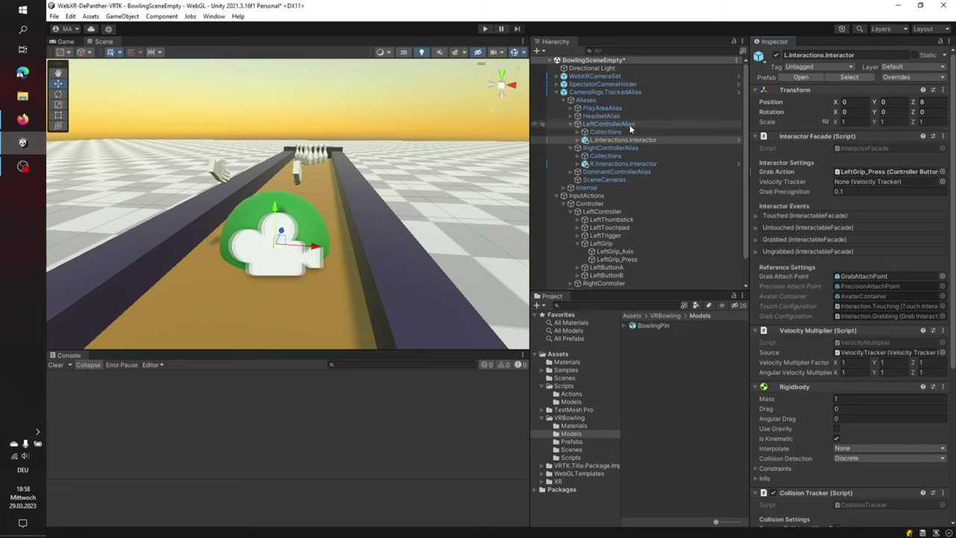
{"action": "left_click_drag", "start_coordinate": [630, 129], "coordinate": [857, 191]}
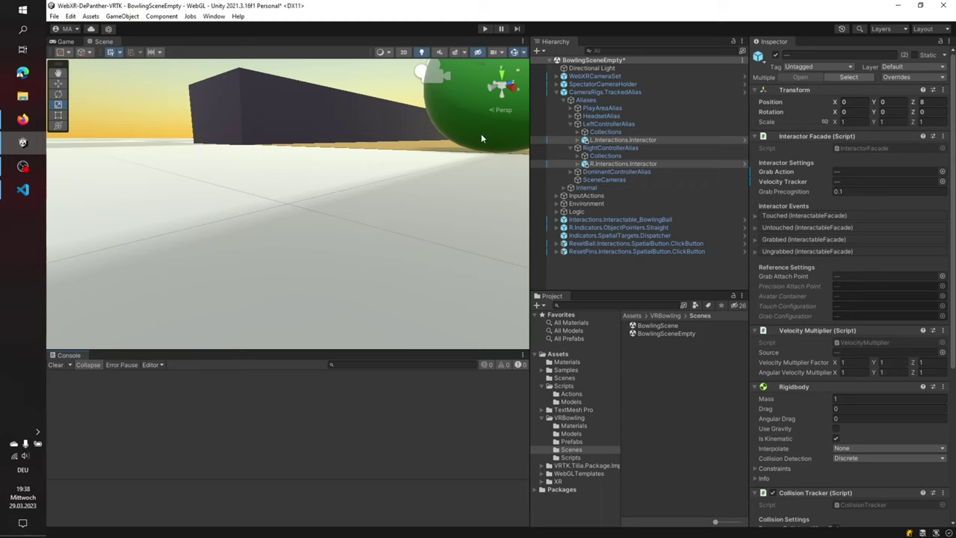
Set the Z position of both L.Interactions.Interactor and R.Interactions.Interactor to 0
{"action": "left_click", "coordinate": [587, 92]}
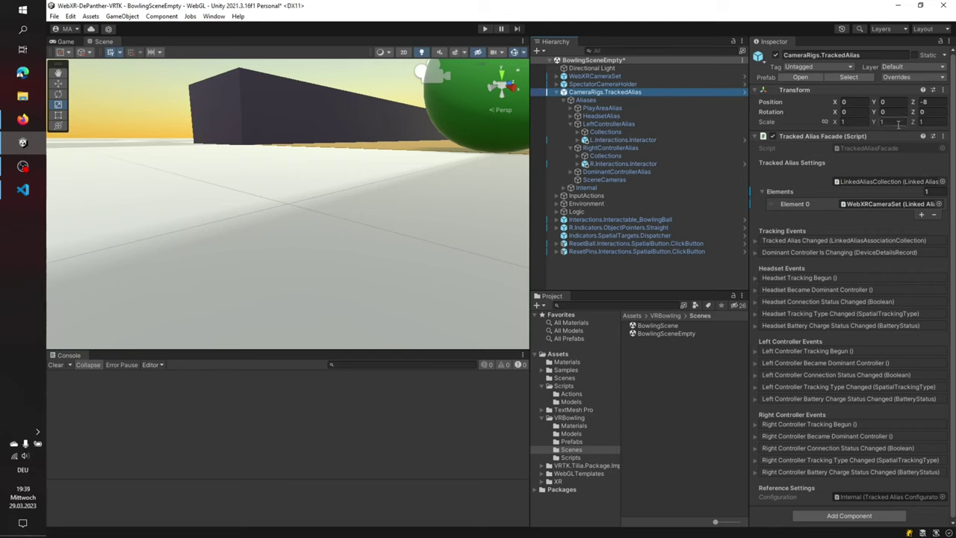
{"action": "left_click", "coordinate": [642, 140]}
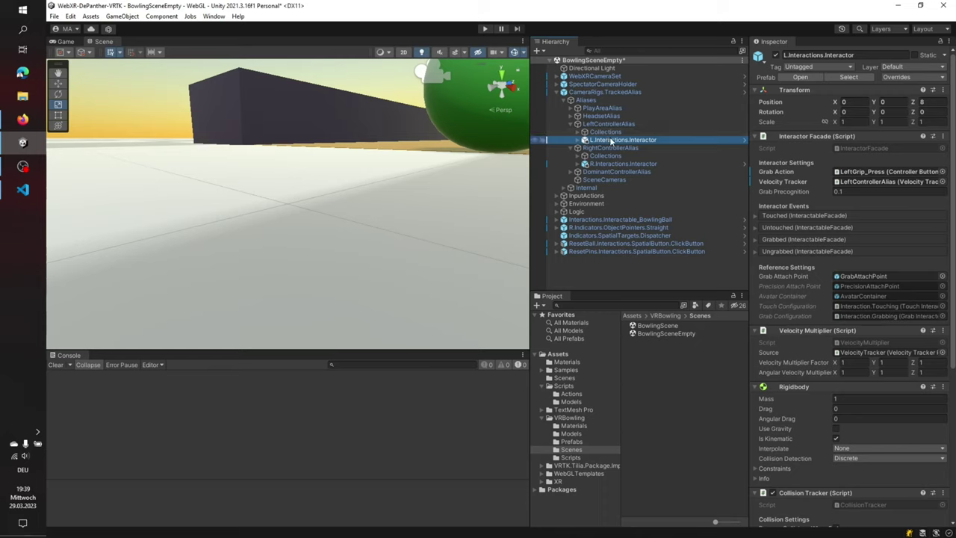
{"action": "left_click", "coordinate": [926, 101]}
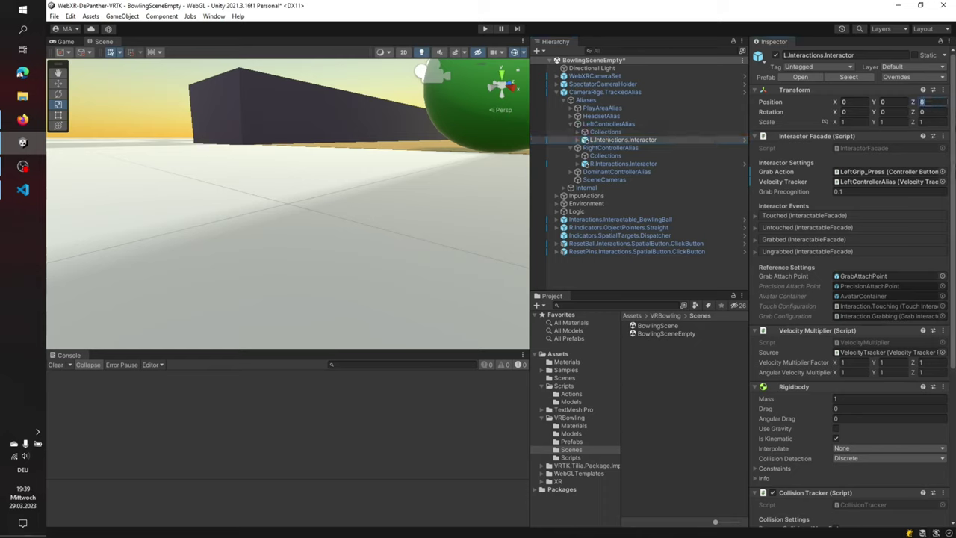
{"action": "type", "text": "0"}
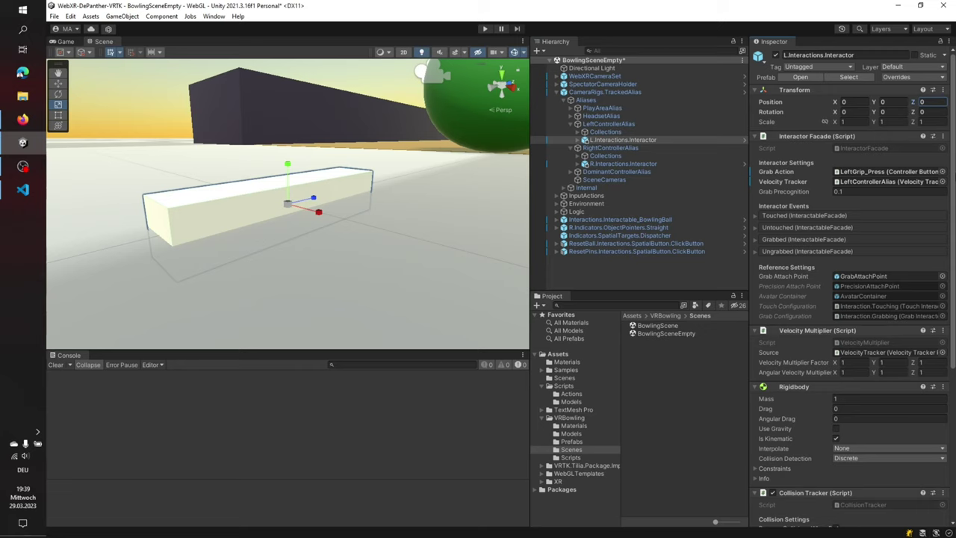
{"action": "left_click", "coordinate": [619, 164]}
{"action": "left_click", "coordinate": [924, 102]}
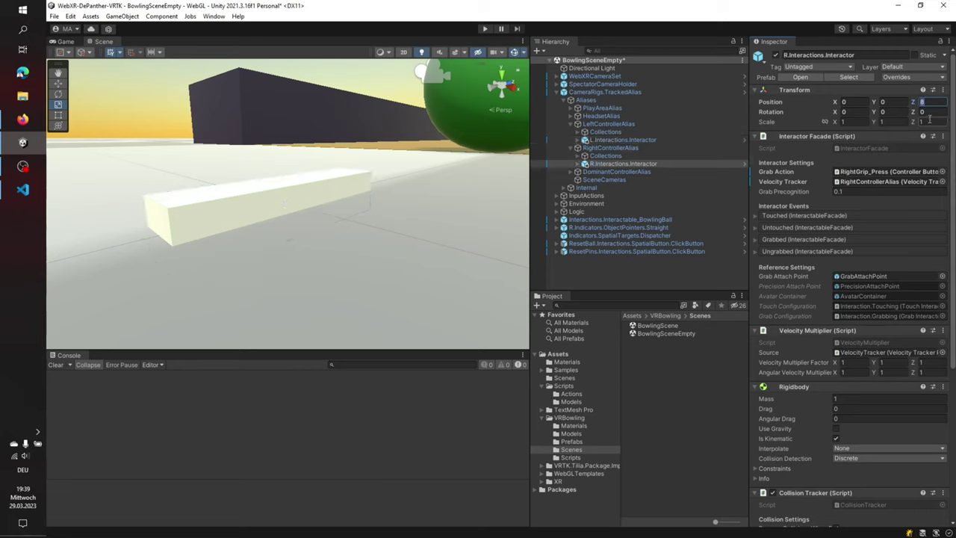
{"action": "type", "text": "0"}
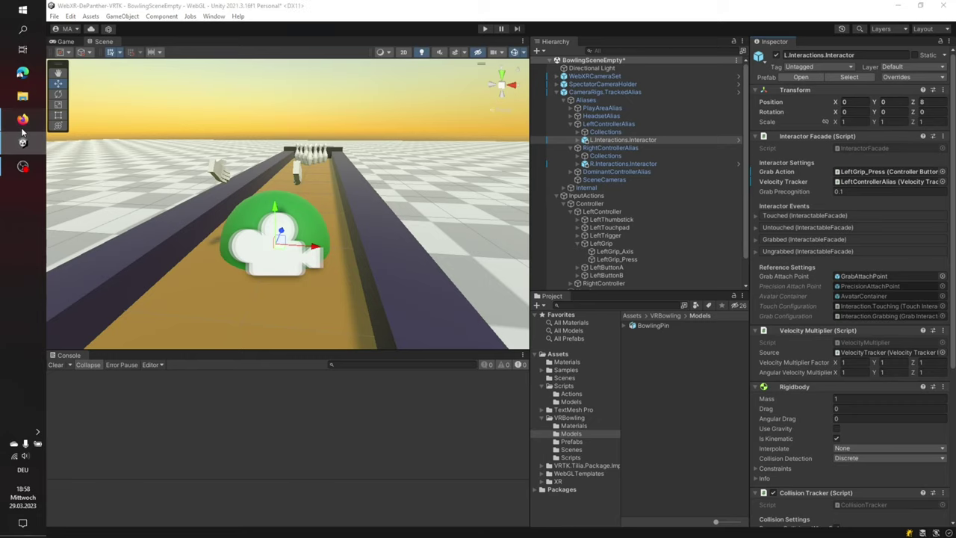
Switch to Firefox, review Steps 2 and 3 of the Adding An Interactor guide on Grab Action and Velocity Tracker, and close the guide
{"action": "left_click", "coordinate": [22, 119]}
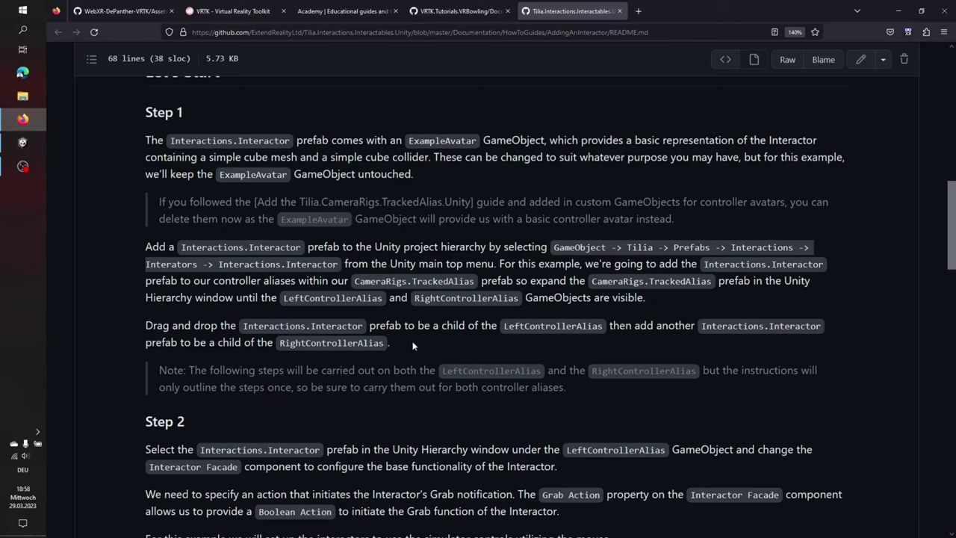
{"action": "scroll", "coordinate": [389, 292], "scroll_direction": "down", "scroll_amount": 4}
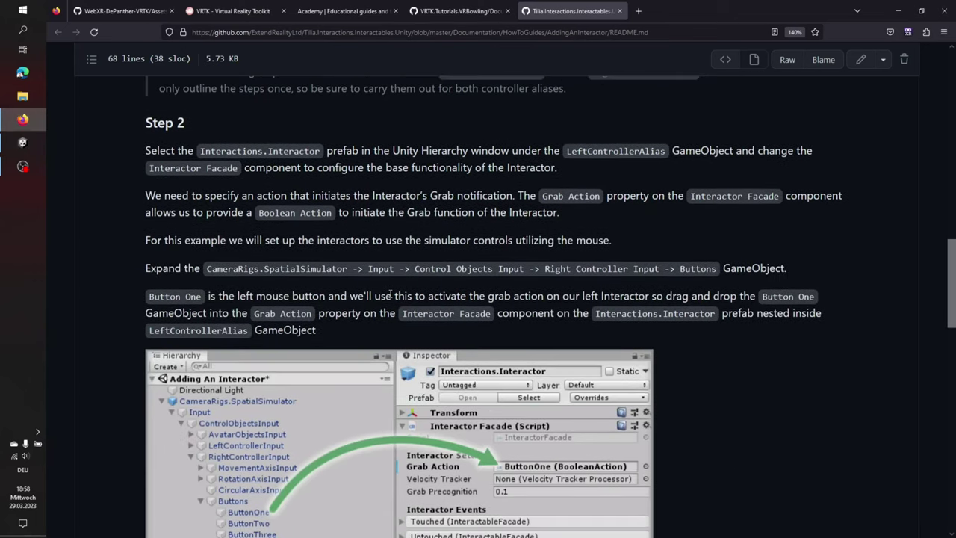
{"action": "scroll", "coordinate": [389, 294], "scroll_direction": "down", "scroll_amount": 5}
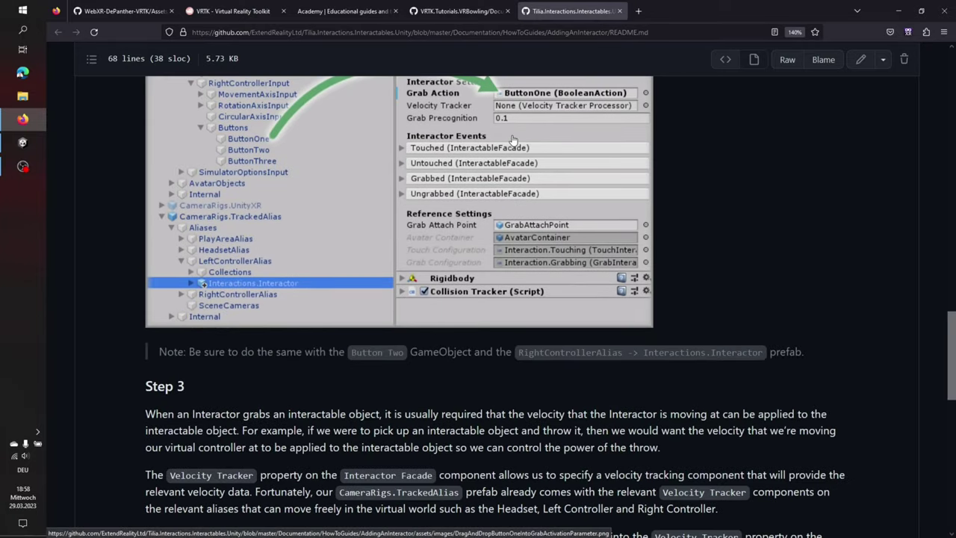
{"action": "scroll", "coordinate": [513, 139], "scroll_direction": "up", "scroll_amount": 2}
{"action": "scroll", "coordinate": [608, 215], "scroll_direction": "down", "scroll_amount": 5}
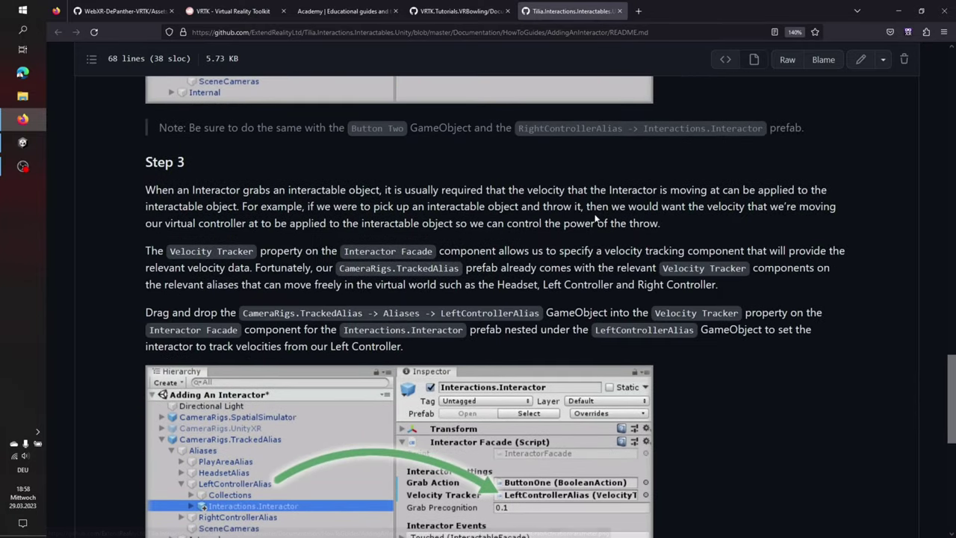
{"action": "scroll", "coordinate": [381, 247], "scroll_direction": "down", "scroll_amount": 2}
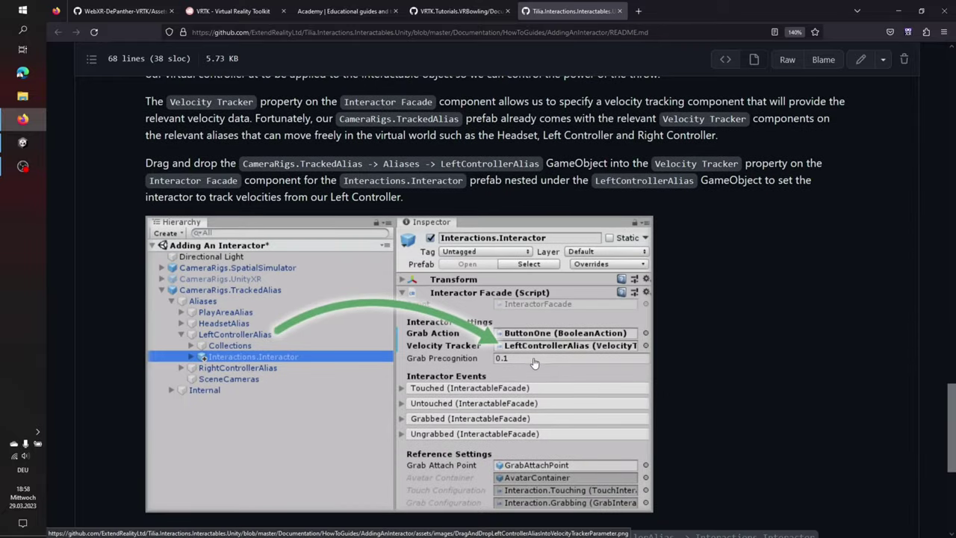
{"action": "scroll", "coordinate": [532, 183], "scroll_direction": "down", "scroll_amount": 4}
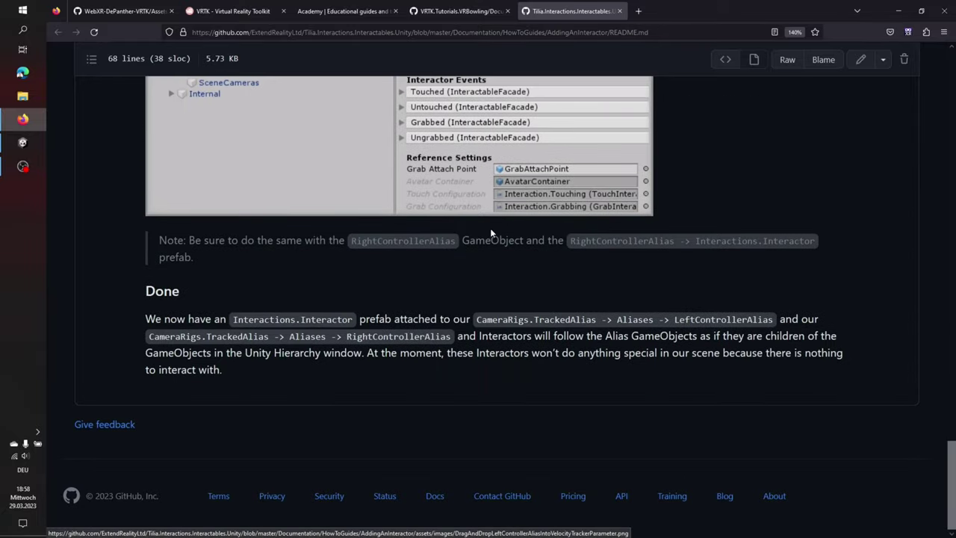
{"action": "left_click", "coordinate": [619, 11]}
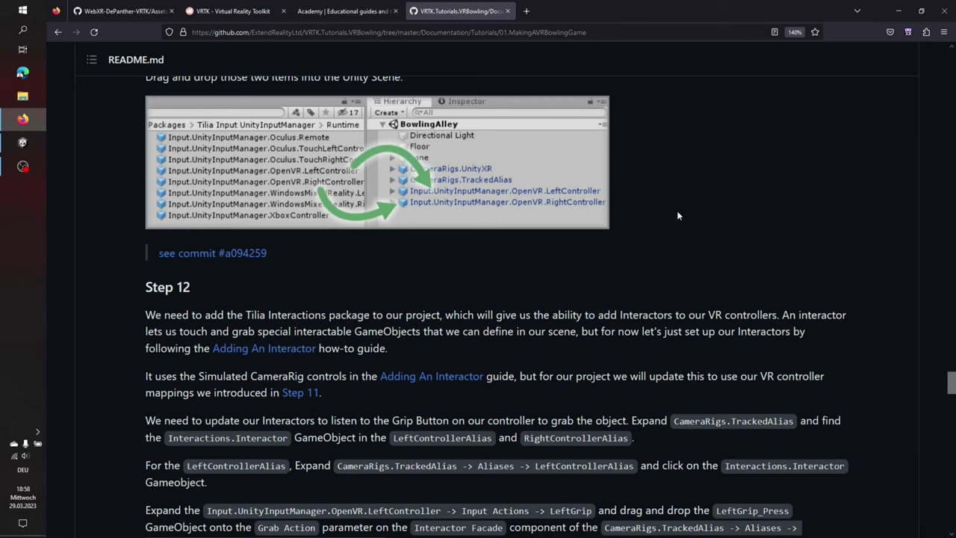
Read Step 13 of the bowling tutorial about creating the ball and converting it with the Tilia Interactable Creator
{"action": "scroll", "coordinate": [675, 213], "scroll_direction": "down", "scroll_amount": 10}
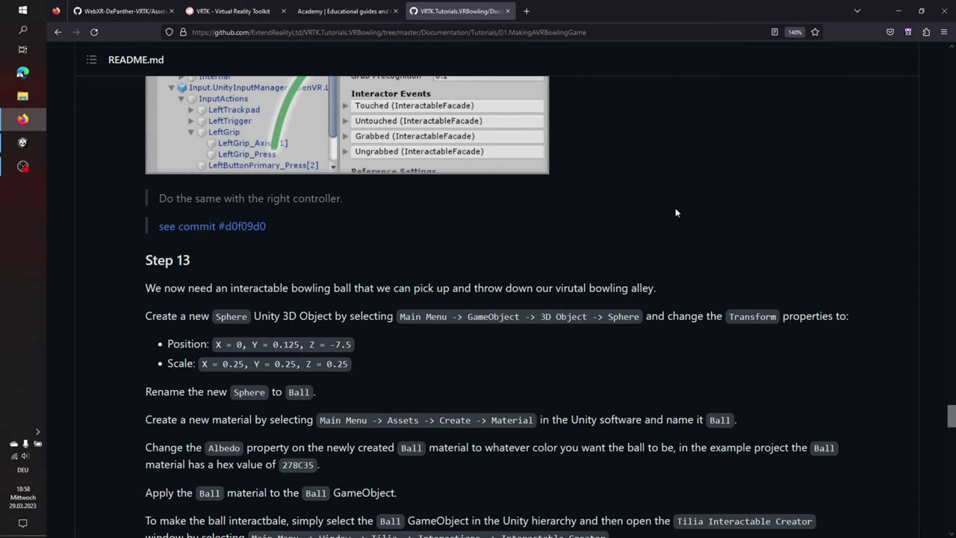
{"action": "scroll", "coordinate": [676, 213], "scroll_direction": "down", "scroll_amount": 2}
{"action": "left_click_drag", "start_coordinate": [249, 139], "coordinate": [656, 139]}
{"action": "left_click", "coordinate": [621, 190]}
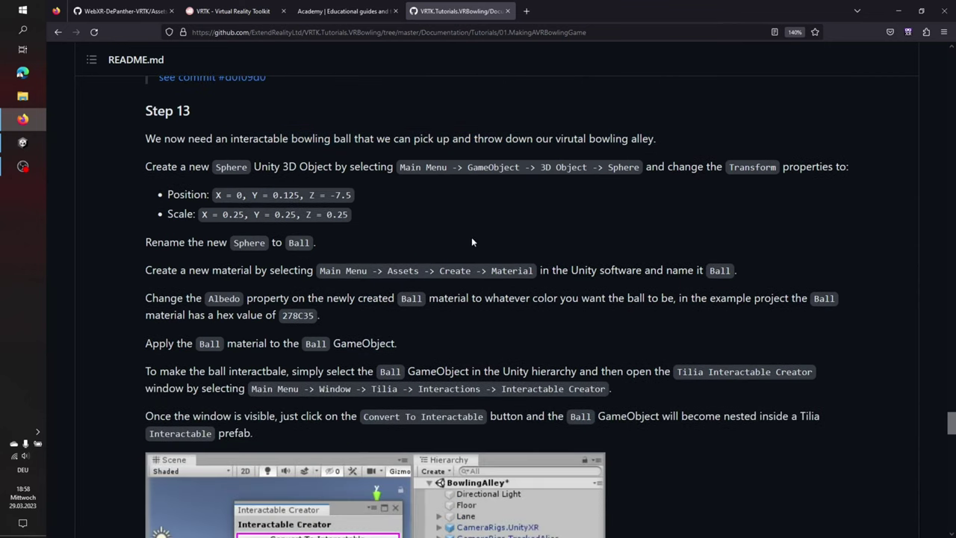
{"action": "scroll", "coordinate": [526, 186], "scroll_direction": "down", "scroll_amount": 3}
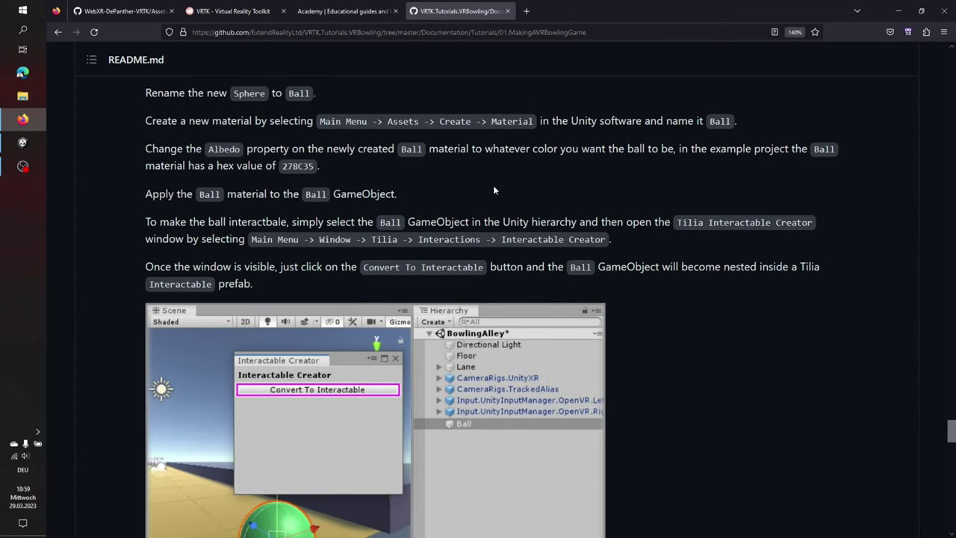
{"action": "left_click_drag", "start_coordinate": [292, 222], "coordinate": [689, 247]}
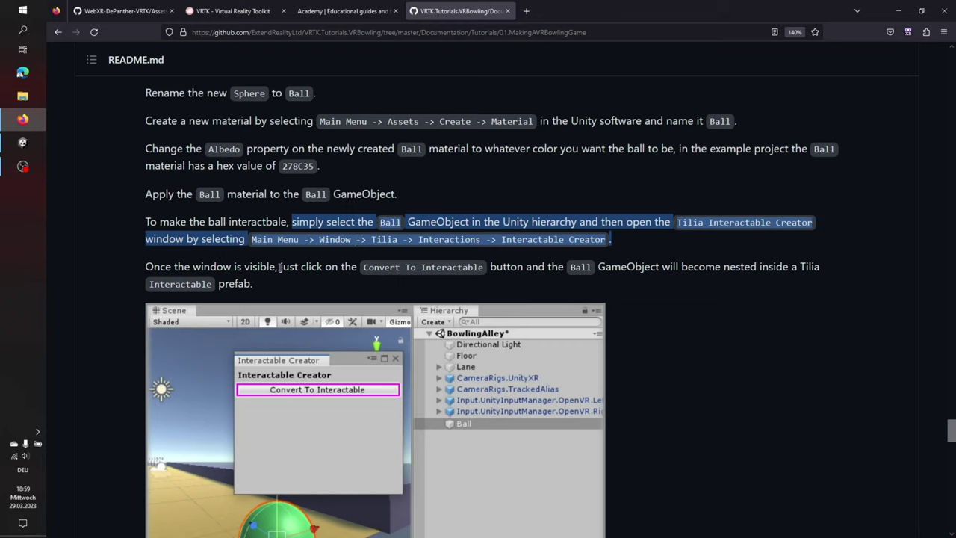
{"action": "left_click_drag", "start_coordinate": [280, 267], "coordinate": [540, 267]}
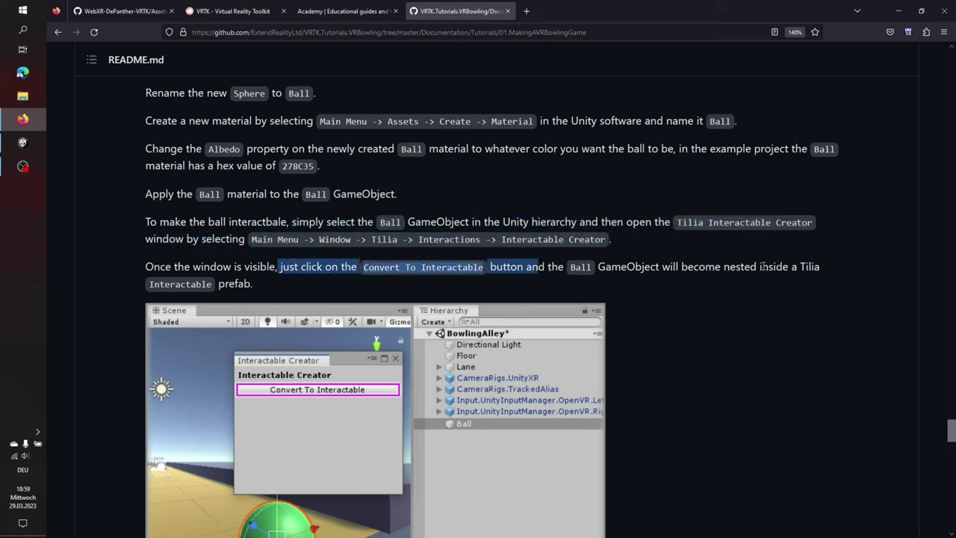
{"action": "left_click", "coordinate": [732, 267]}
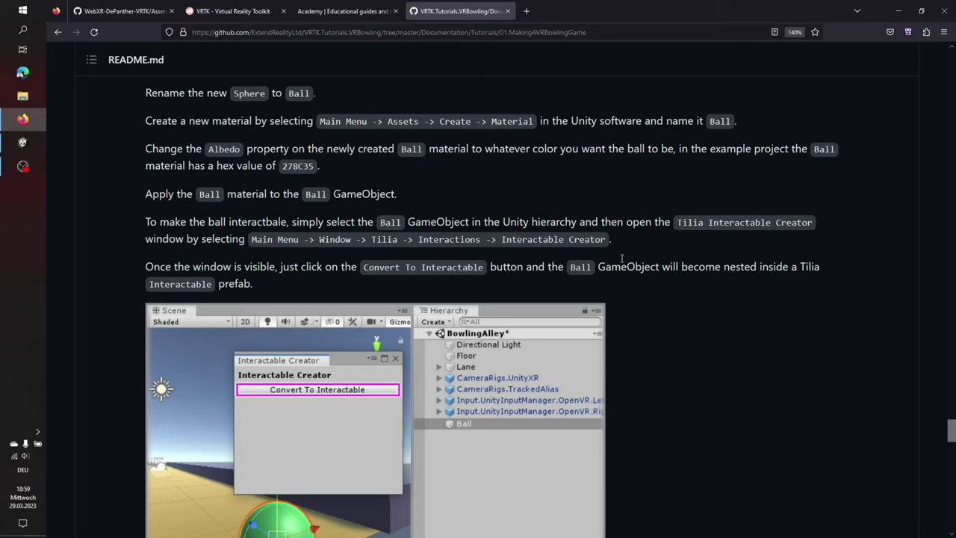
Switch to Unity, collapse the CameraRigs.TrackedAlias and InputActions hierarchies, select BowlingBall, and save the scene
{"action": "left_click", "coordinate": [11, 142]}
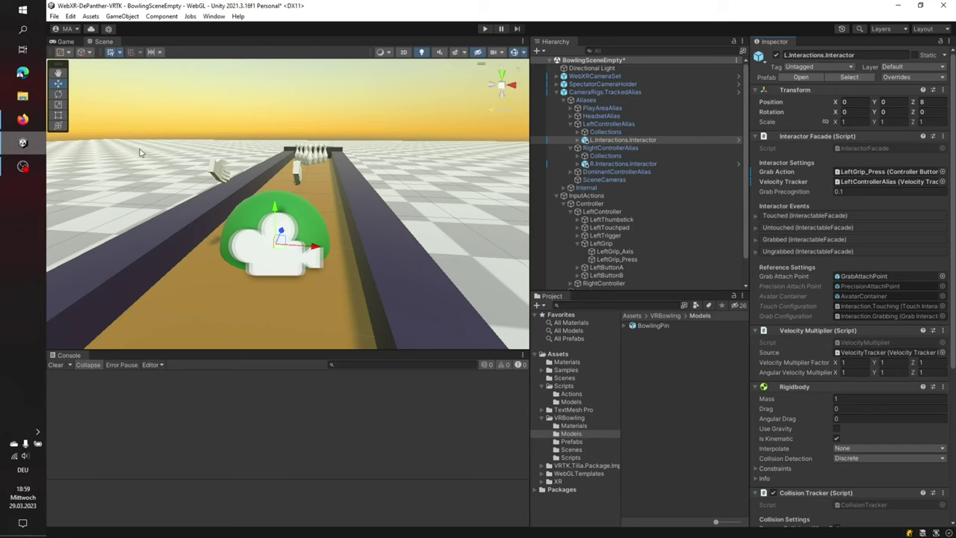
{"action": "left_click", "coordinate": [564, 101]}
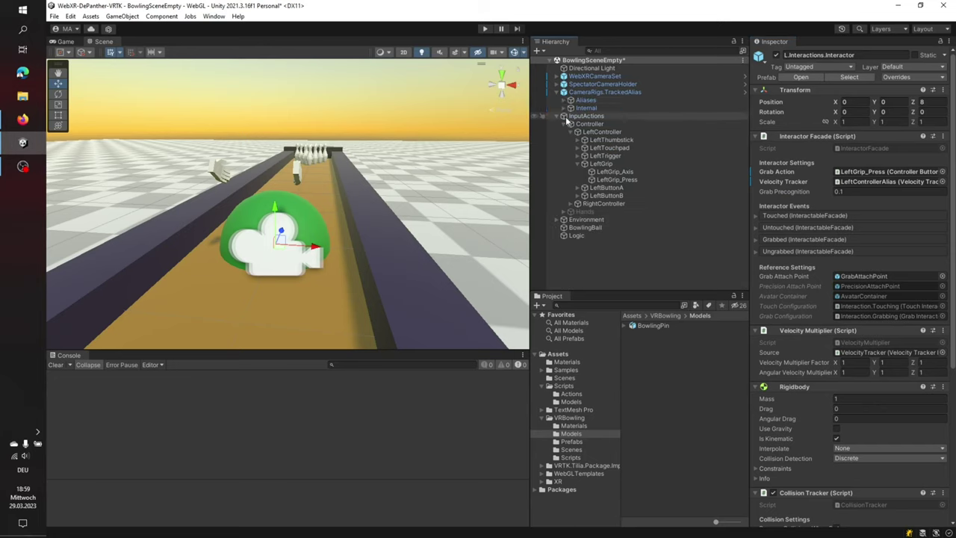
{"action": "left_click", "coordinate": [557, 116]}
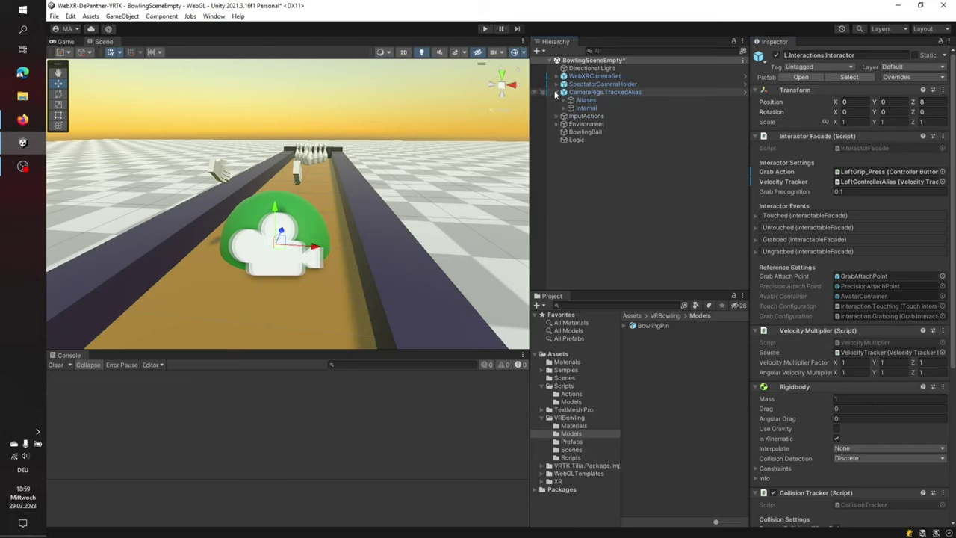
{"action": "left_click", "coordinate": [556, 92]}
{"action": "left_click", "coordinate": [587, 115]}
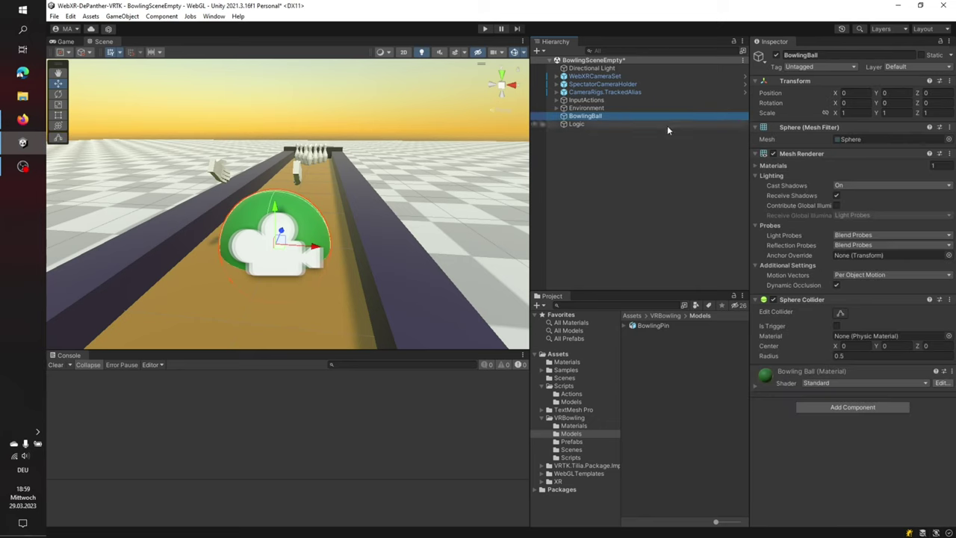
{"action": "key", "text": "ctrl+s"}
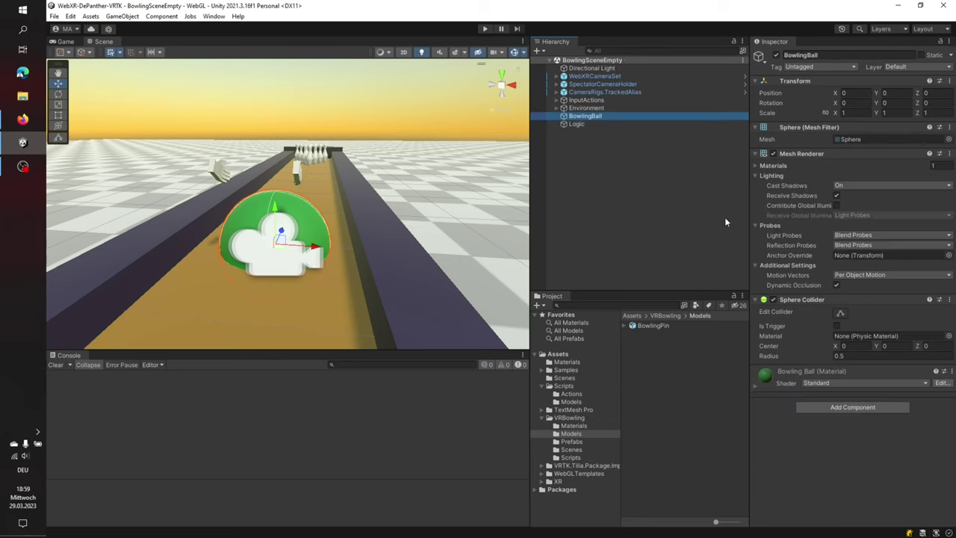
Convert BowlingBall into a Tilia Interactable with the Interactable Creator, close the creator window, and keep the converted object's name
{"action": "left_click", "coordinate": [215, 17]}
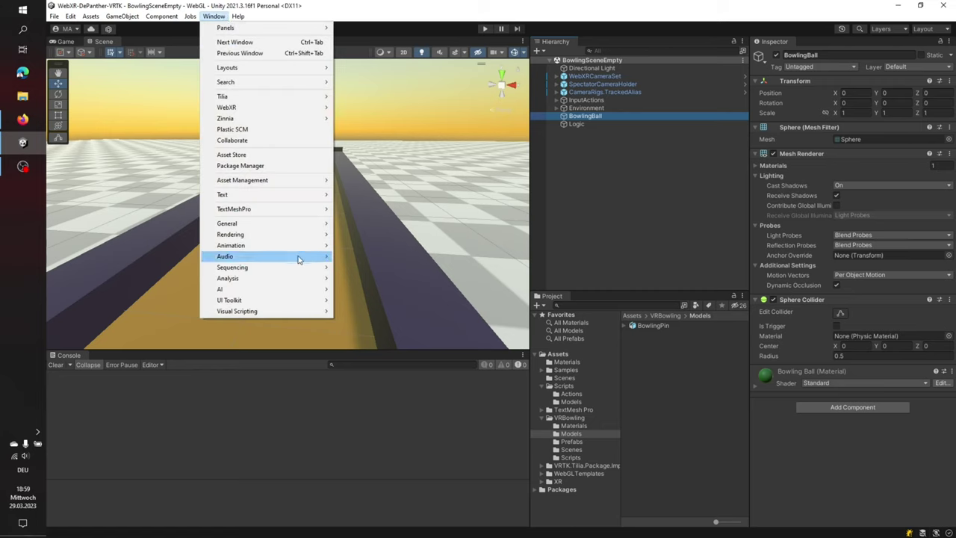
{"action": "mouse_move", "coordinate": [321, 97]}
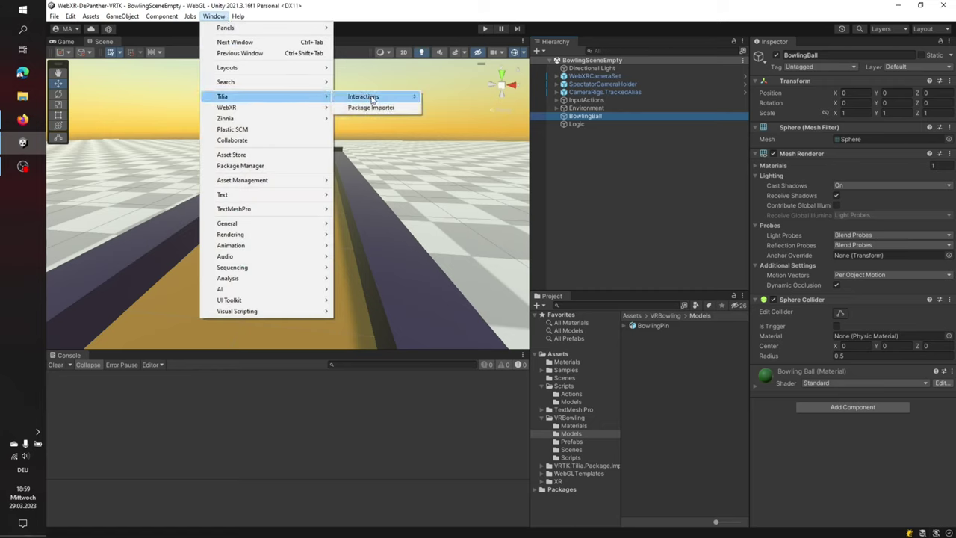
{"action": "mouse_move", "coordinate": [372, 98]}
{"action": "left_click", "coordinate": [450, 97]}
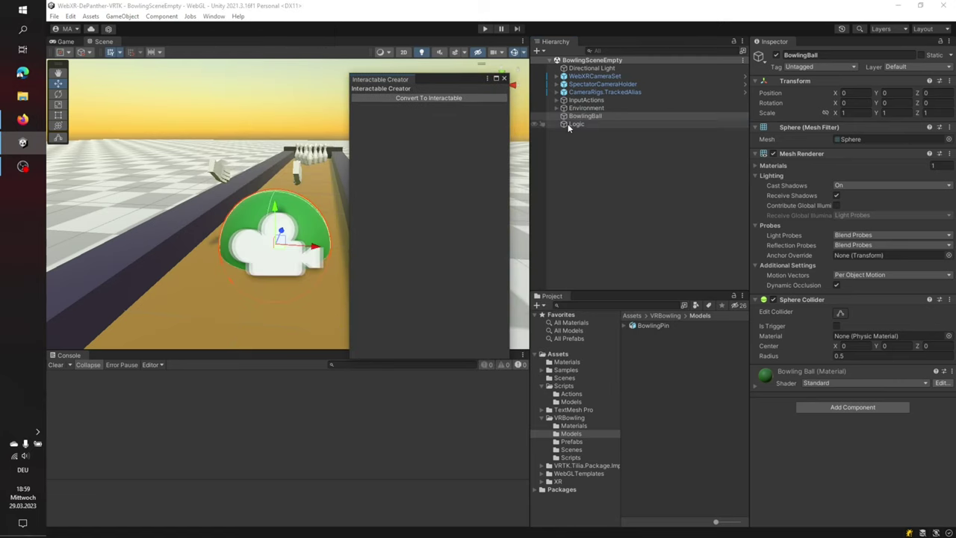
{"action": "left_click", "coordinate": [446, 97]}
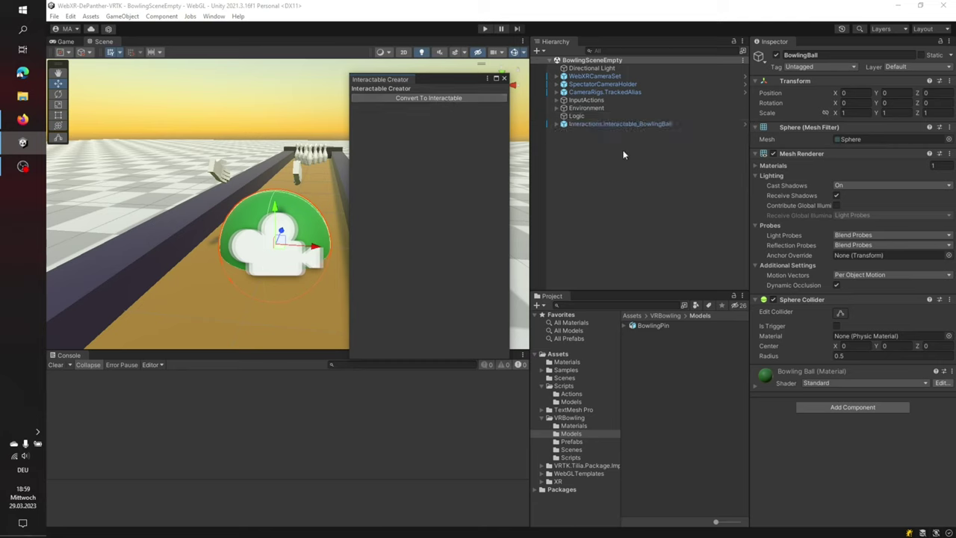
{"action": "left_click", "coordinate": [626, 125]}
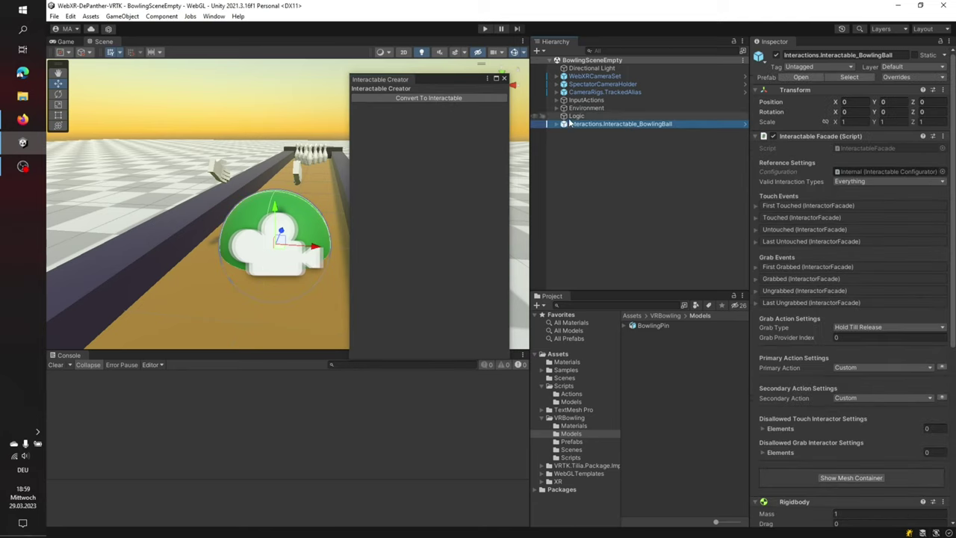
{"action": "left_click", "coordinate": [504, 78]}
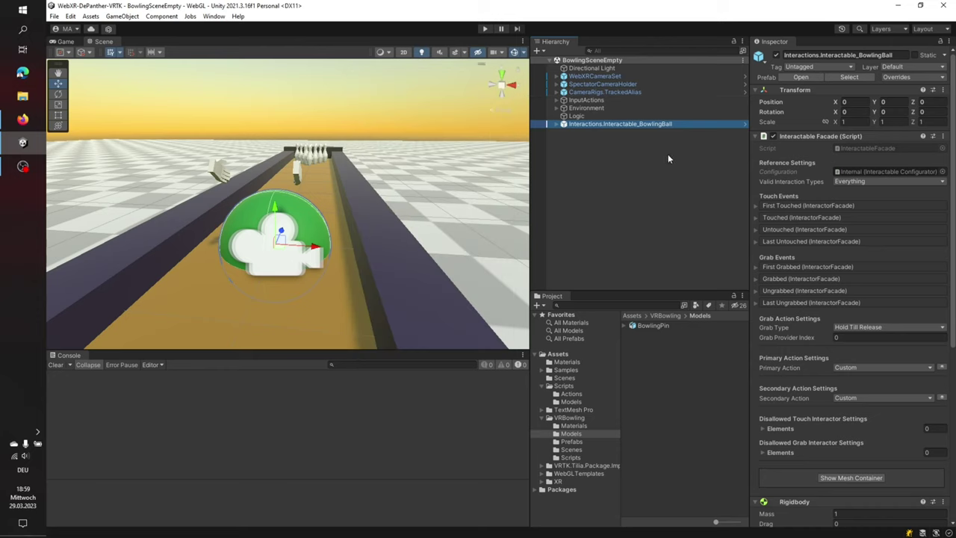
{"action": "key", "text": "F2"}
{"action": "key", "text": "Return"}
Switch to Firefox and read the tutorial's explanation of primary and secondary grab actions and the Interactable Facade settings for the ball
{"action": "left_click", "coordinate": [22, 119]}
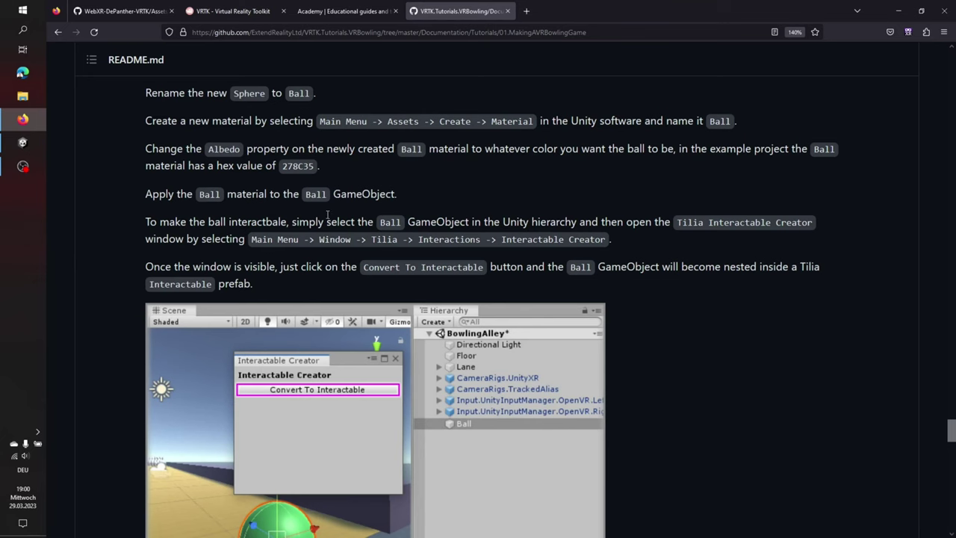
{"action": "scroll", "coordinate": [314, 215], "scroll_direction": "down", "scroll_amount": 8}
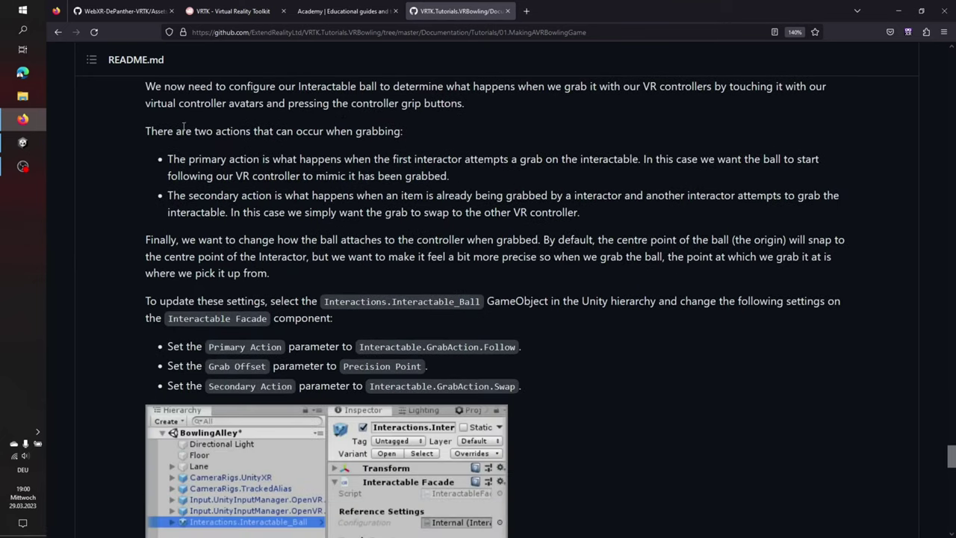
{"action": "left_click_drag", "start_coordinate": [177, 130], "coordinate": [400, 131]}
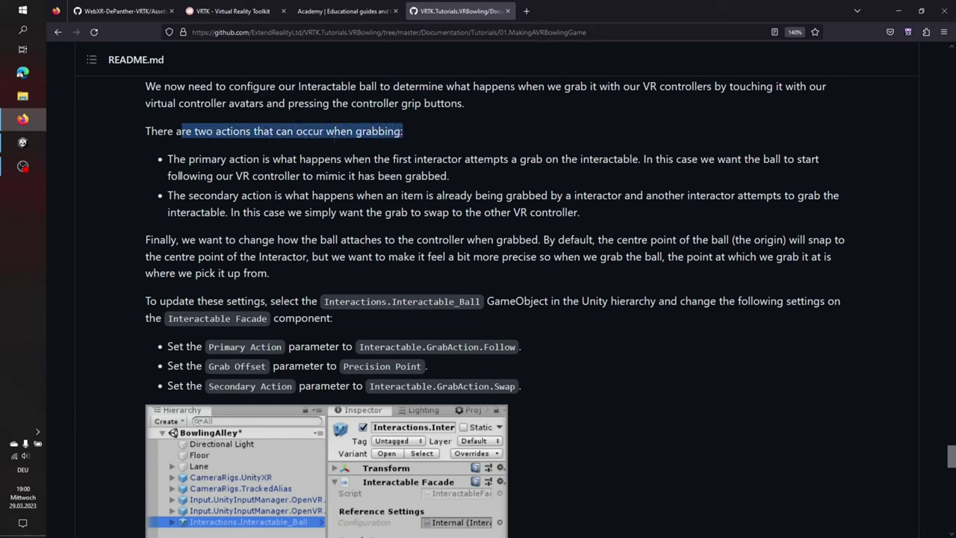
{"action": "left_click_drag", "start_coordinate": [186, 159], "coordinate": [602, 171]}
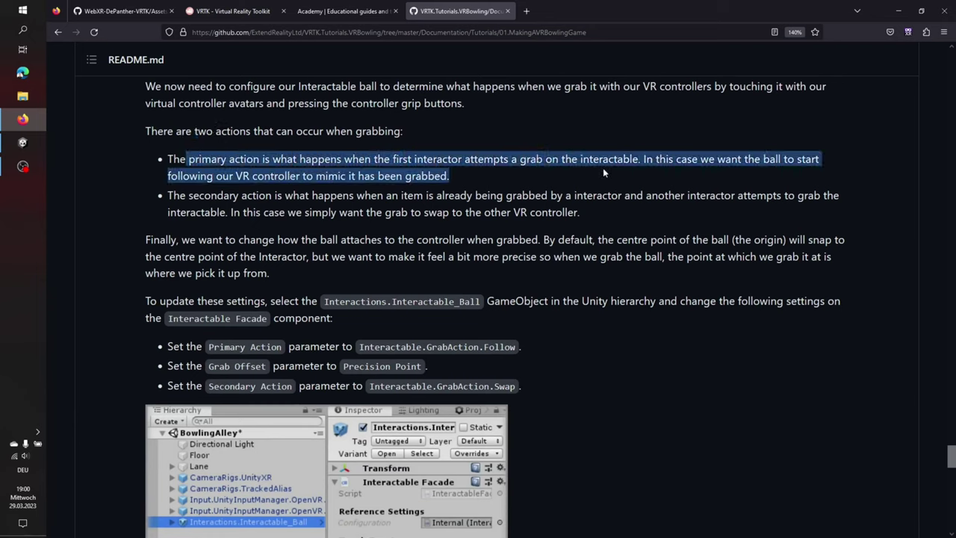
{"action": "left_click_drag", "start_coordinate": [186, 195], "coordinate": [490, 210]}
{"action": "scroll", "coordinate": [478, 212], "scroll_direction": "down", "scroll_amount": 3}
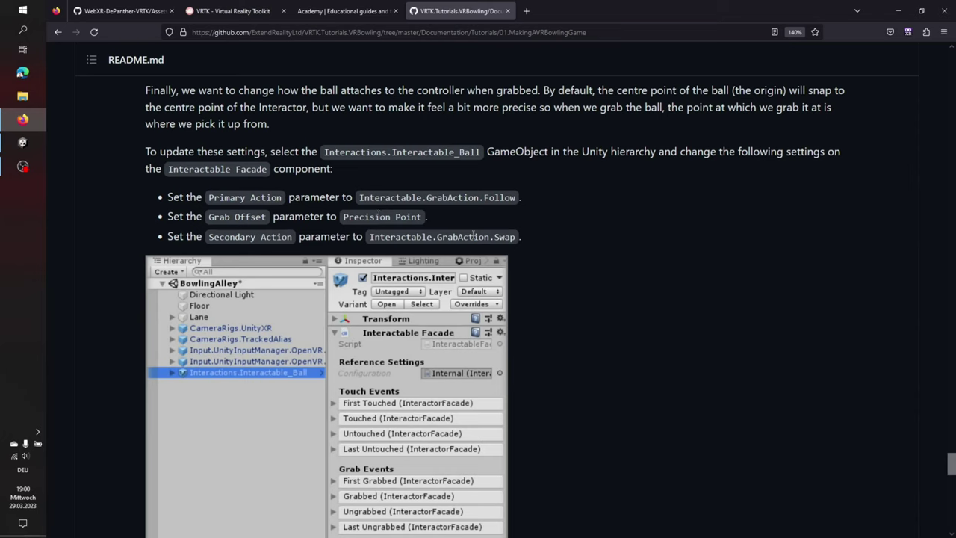
In Unity, set the interactable bowling ball's Primary Action to Interactable.GrabAction.Follow and its Grab Offset to Precision Point
{"action": "left_click", "coordinate": [22, 142]}
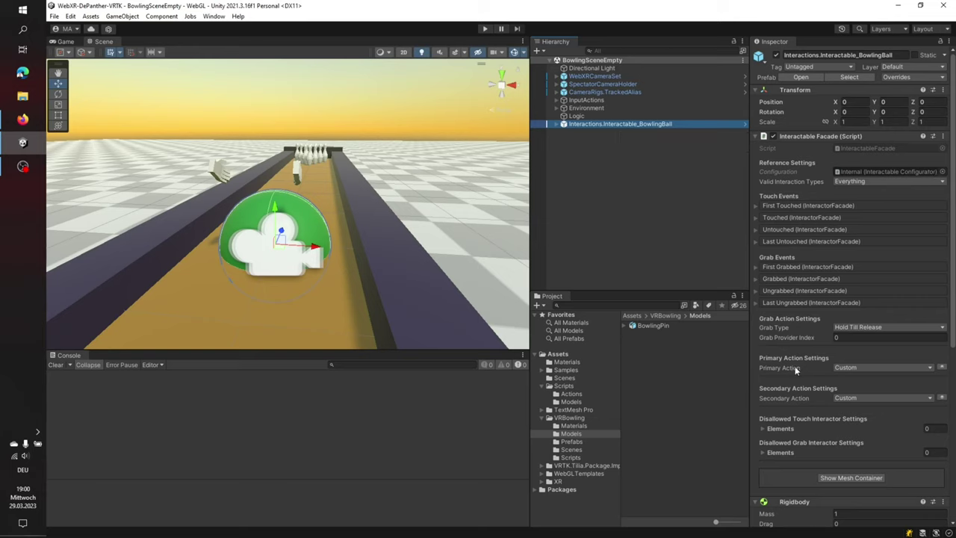
{"action": "left_click", "coordinate": [846, 367]}
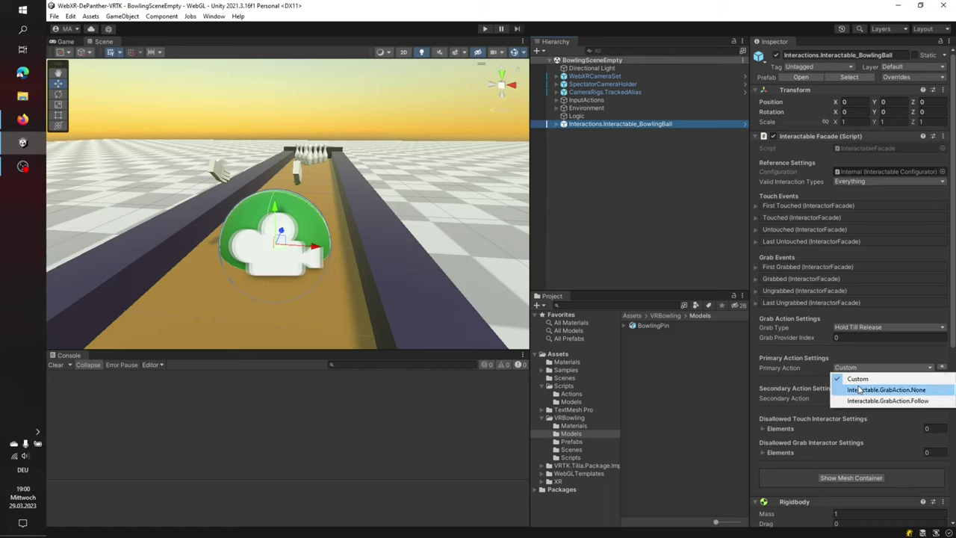
{"action": "left_click", "coordinate": [887, 401]}
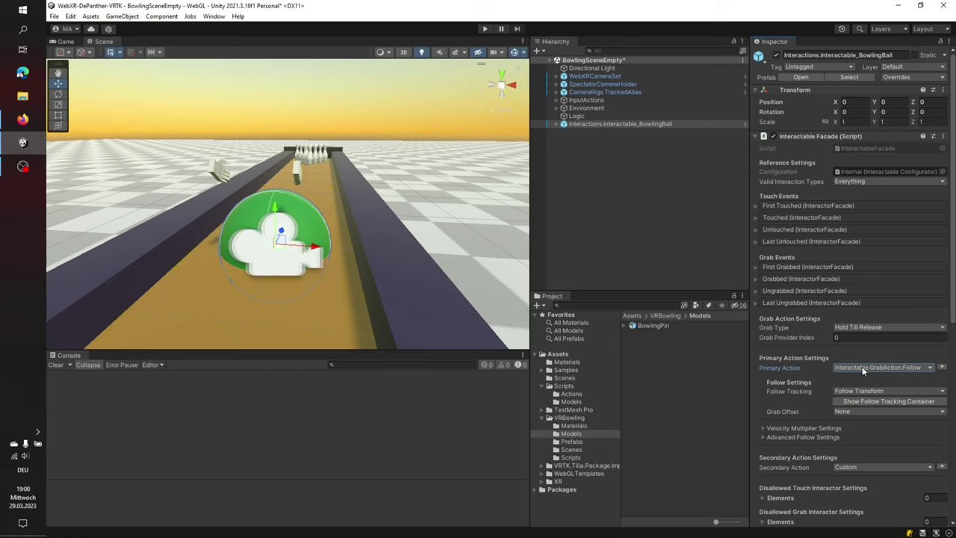
{"action": "left_click", "coordinate": [857, 412]}
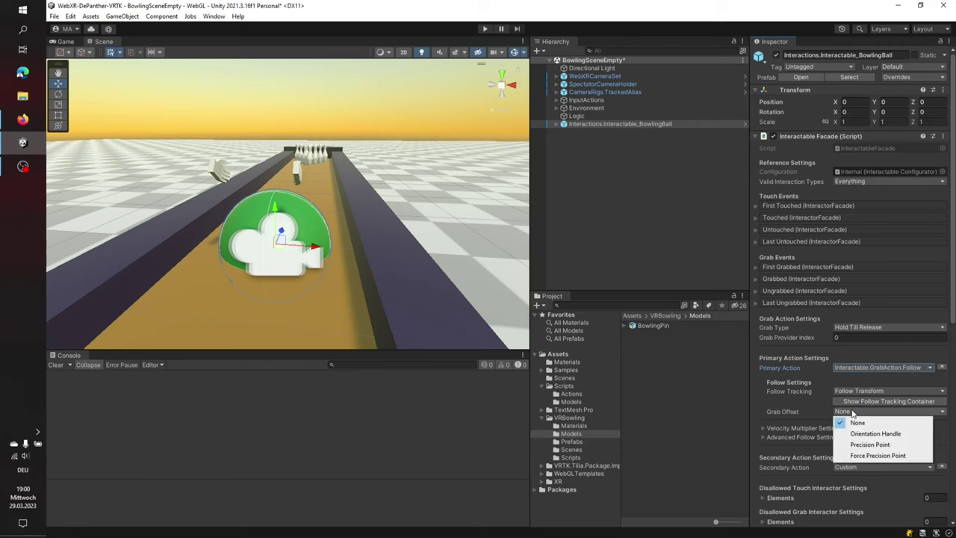
{"action": "left_click", "coordinate": [870, 444]}
Set the interactable bowling ball's Secondary Action to Interactable.GrabAction.Swap and save the scene
{"action": "scroll", "coordinate": [853, 258], "scroll_direction": "down", "scroll_amount": 3}
{"action": "scroll", "coordinate": [852, 257], "scroll_direction": "down", "scroll_amount": 2}
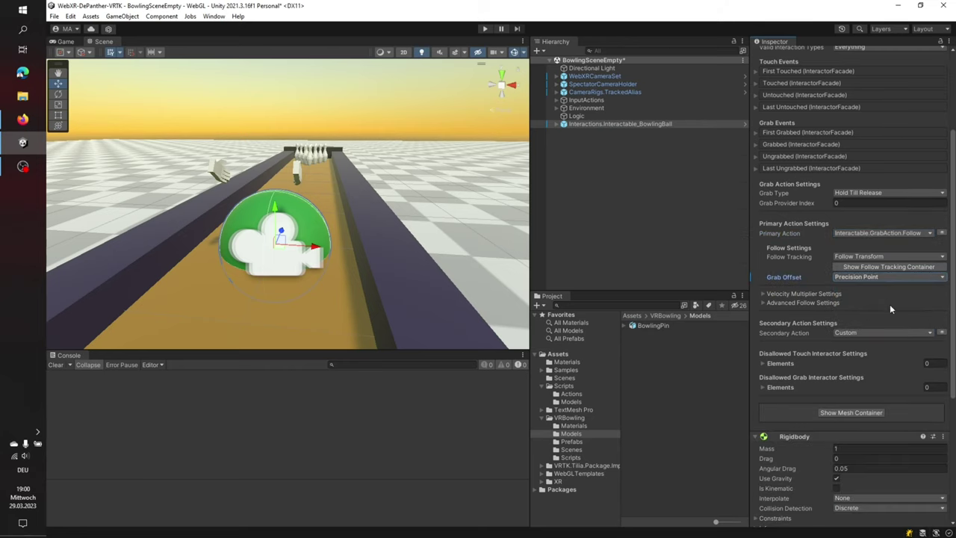
{"action": "left_click", "coordinate": [879, 333]}
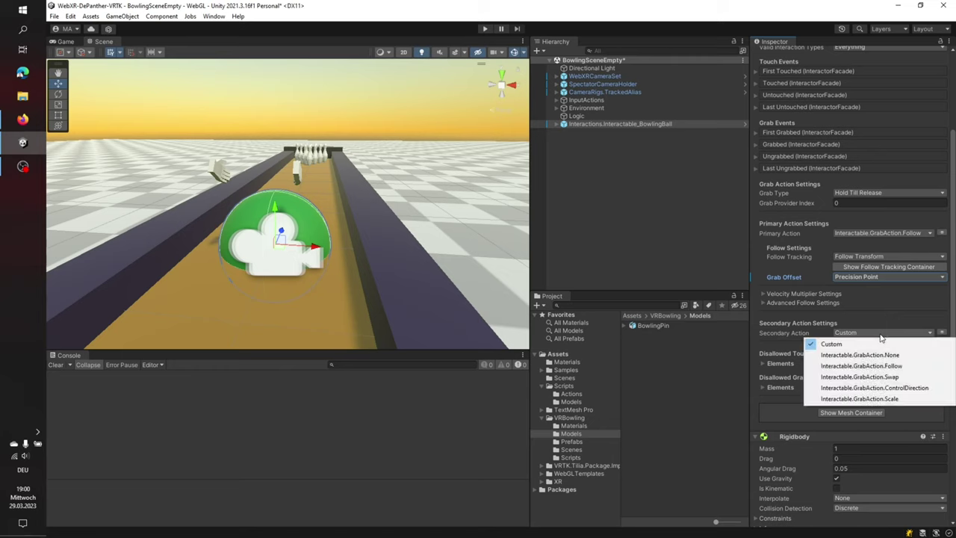
{"action": "left_click", "coordinate": [883, 377]}
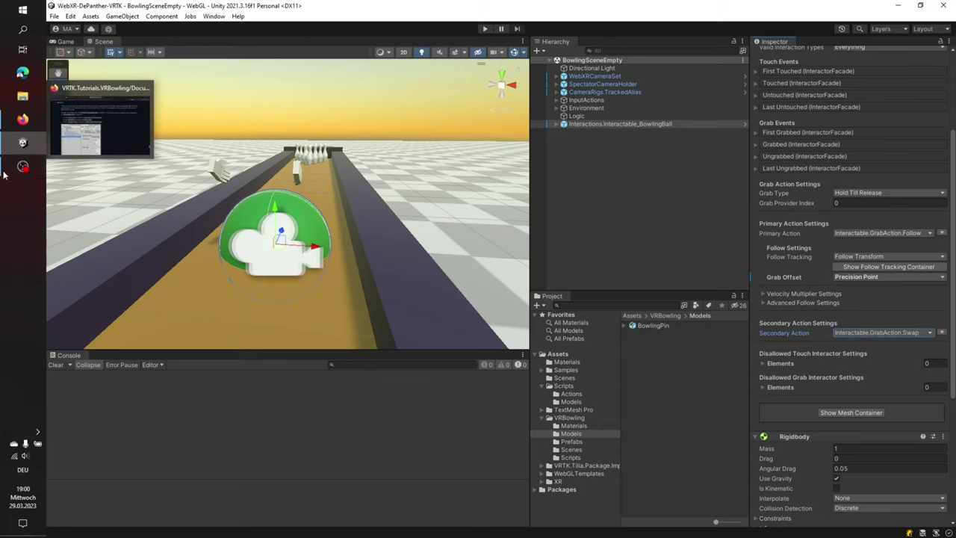
Switch to Firefox and read the rest of the bowling tutorial, from Step 14 on the pins' mass to What's Up Next
{"action": "left_click", "coordinate": [4, 118]}
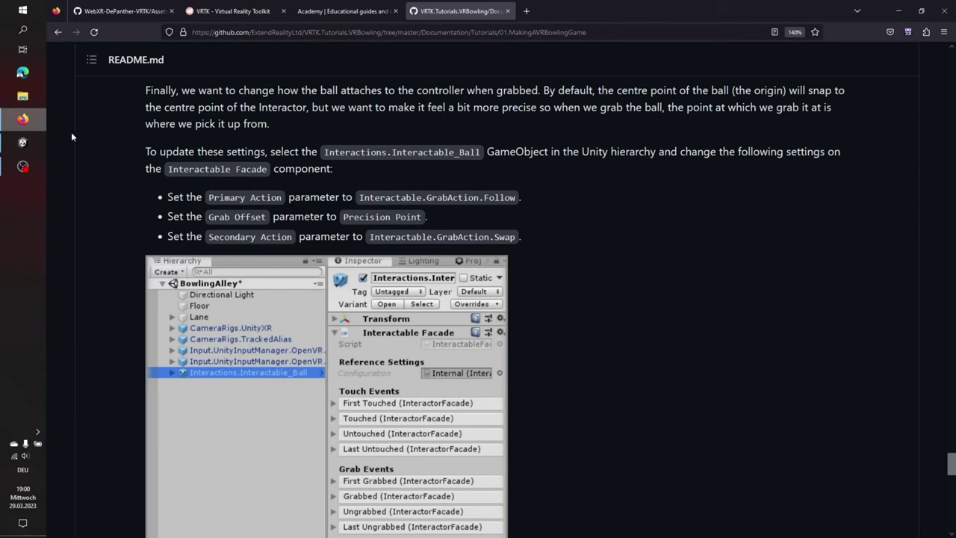
{"action": "scroll", "coordinate": [587, 286], "scroll_direction": "down", "scroll_amount": 5}
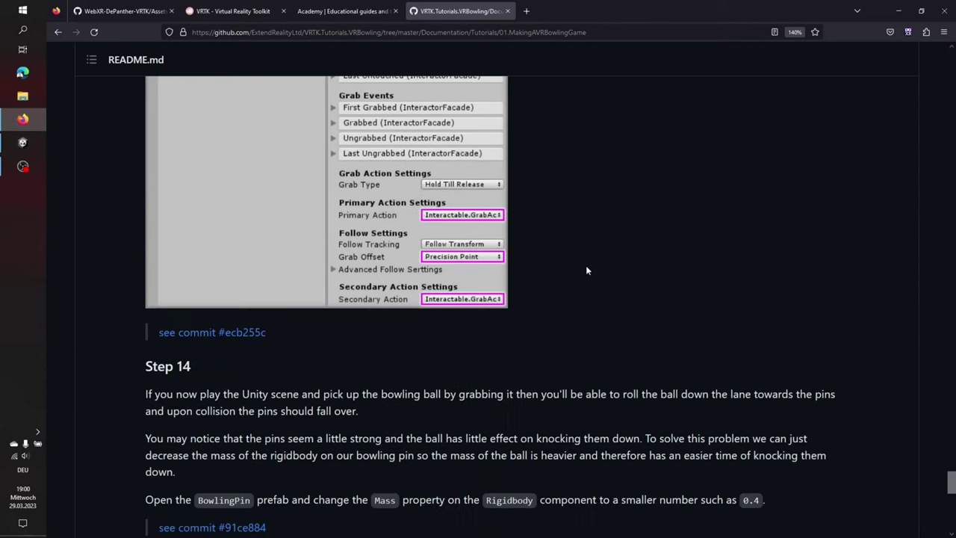
{"action": "scroll", "coordinate": [587, 269], "scroll_direction": "down", "scroll_amount": 2}
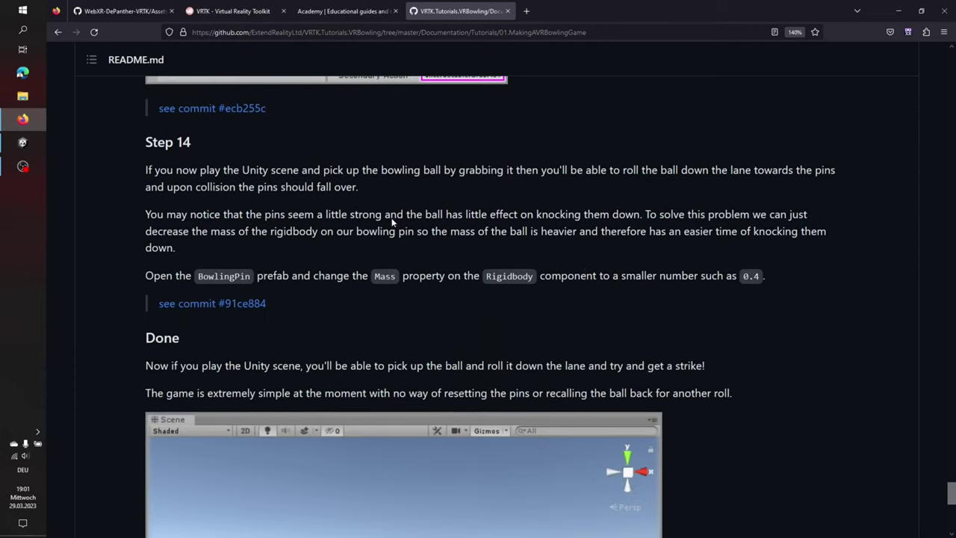
{"action": "scroll", "coordinate": [847, 149], "scroll_direction": "down", "scroll_amount": 3}
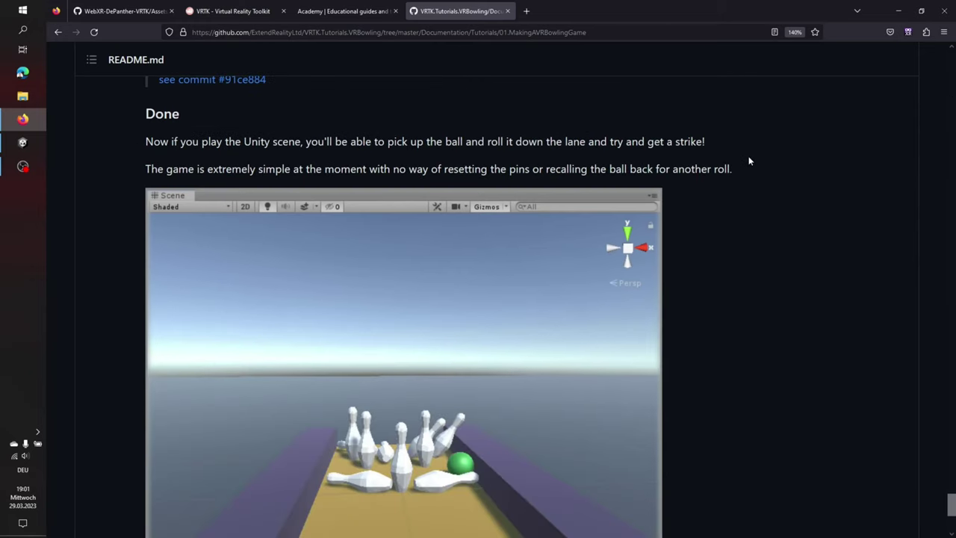
{"action": "scroll", "coordinate": [746, 160], "scroll_direction": "up", "scroll_amount": 2}
{"action": "scroll", "coordinate": [670, 187], "scroll_direction": "down", "scroll_amount": 3}
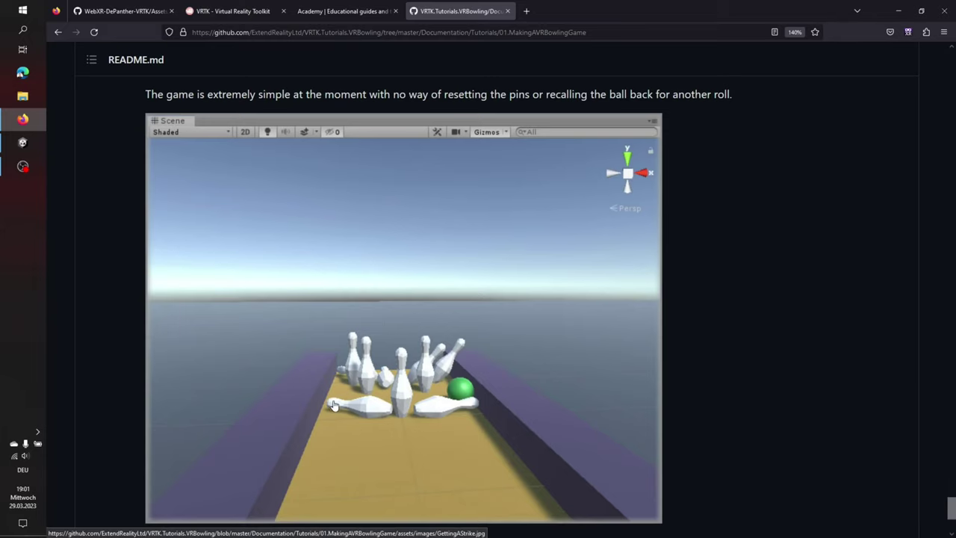
{"action": "scroll", "coordinate": [381, 343], "scroll_direction": "down", "scroll_amount": 3}
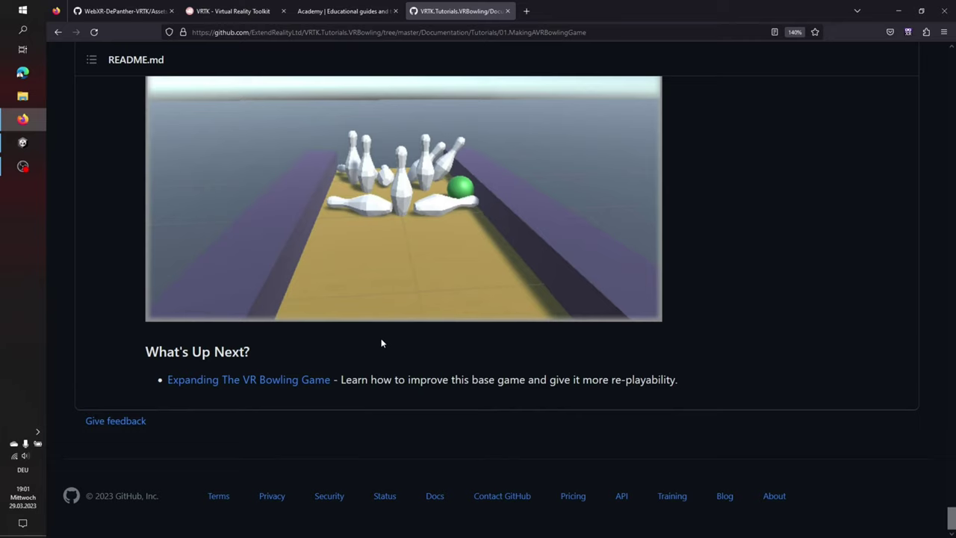
Open the Expanding The VR Bowling Game tutorial, check it against the Academy's tutorial list, and read its introduction and Step 1
{"action": "left_click", "coordinate": [291, 380]}
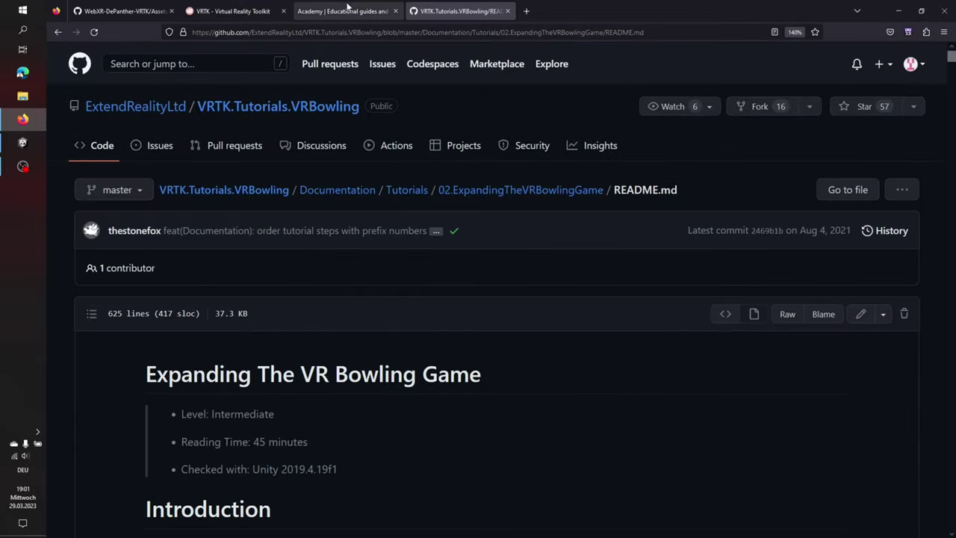
{"action": "left_click", "coordinate": [349, 11]}
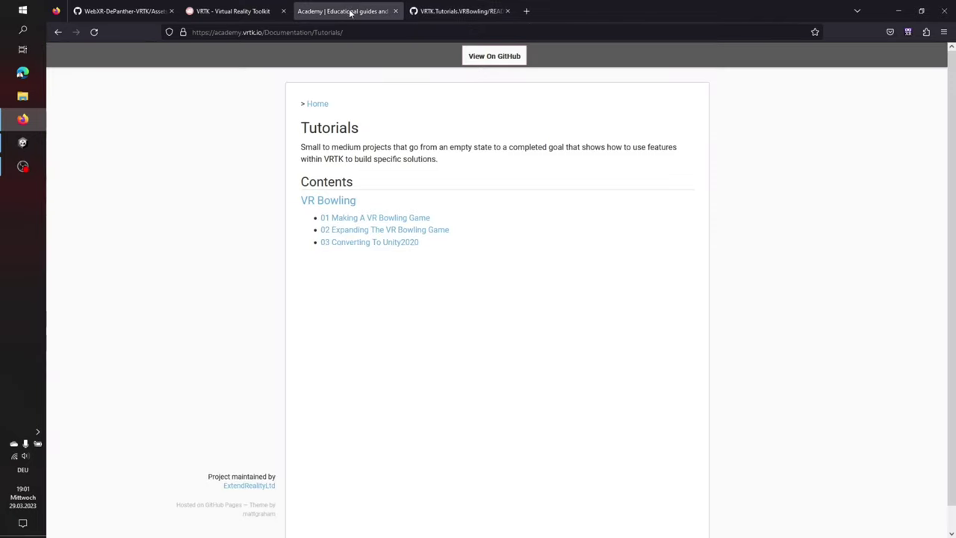
{"action": "left_click", "coordinate": [423, 11]}
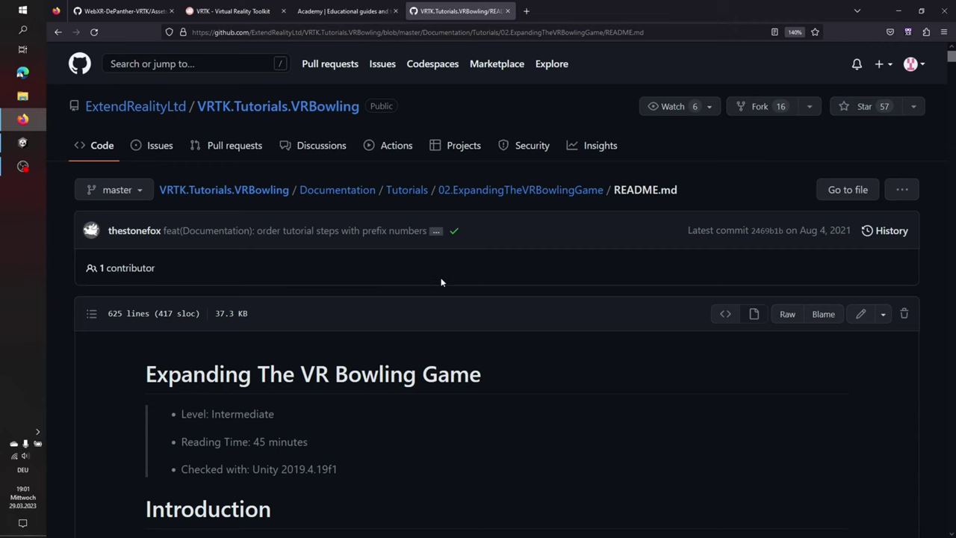
{"action": "scroll", "coordinate": [441, 281], "scroll_direction": "down", "scroll_amount": 4}
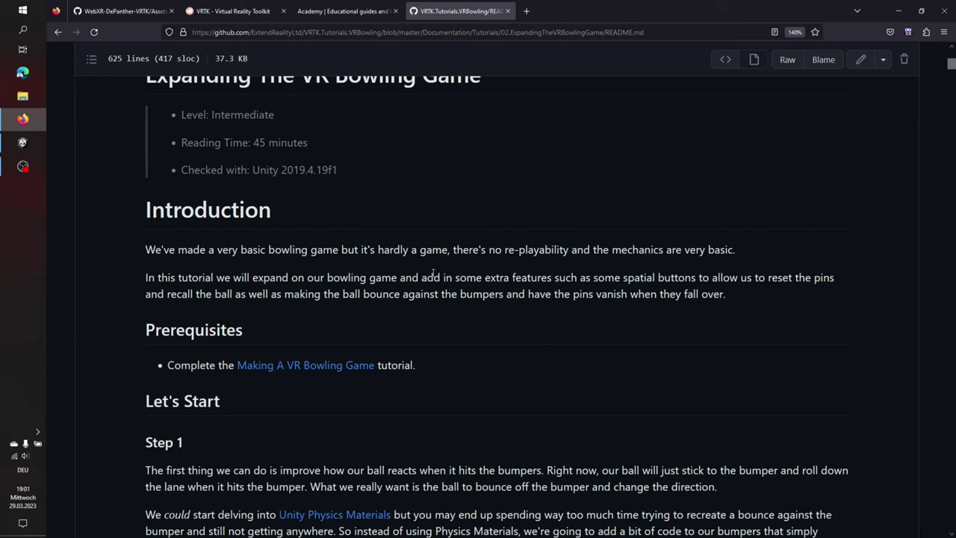
{"action": "scroll", "coordinate": [433, 272], "scroll_direction": "down", "scroll_amount": 4}
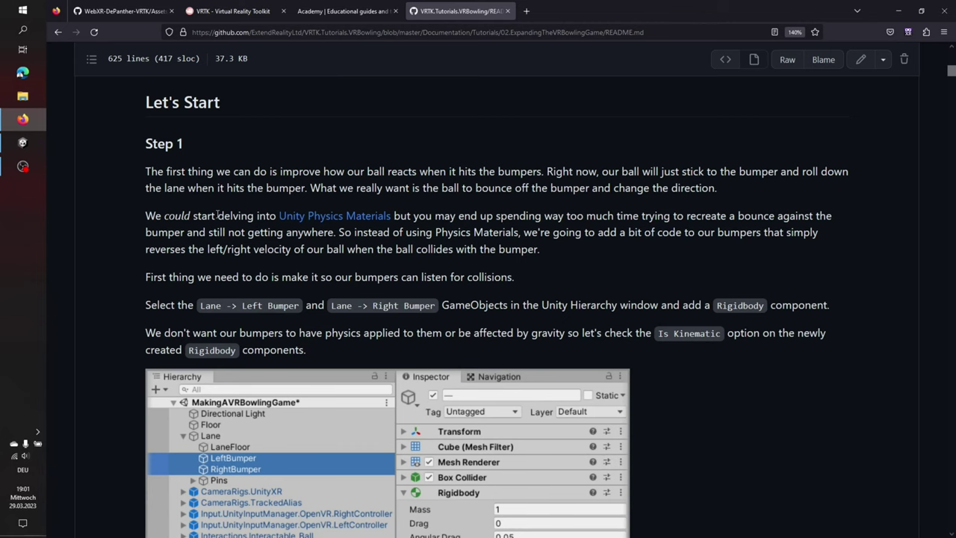
{"action": "scroll", "coordinate": [291, 213], "scroll_direction": "down", "scroll_amount": 3}
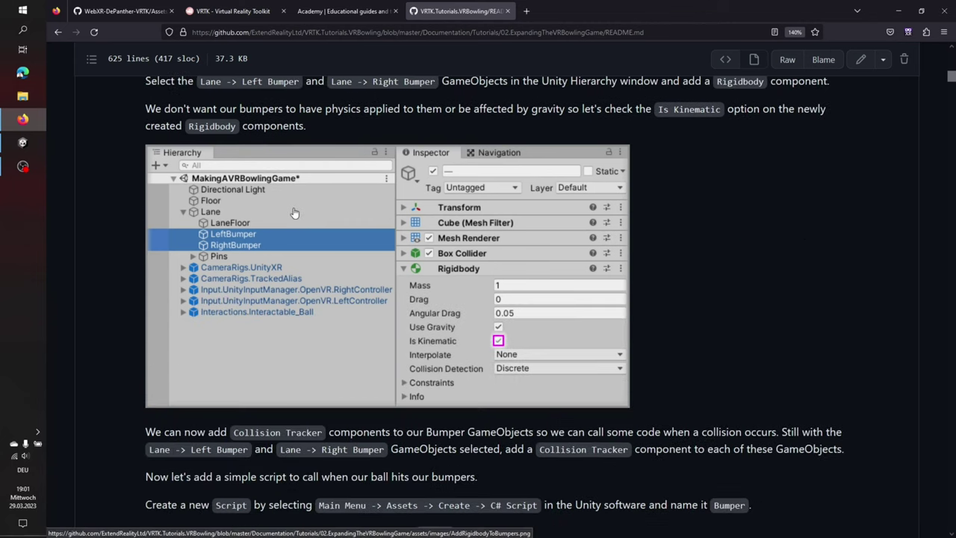
Read the tutorial's Step 1 instructions on giving both bumpers a kinematic Rigidbody and a Collision Tracker component
{"action": "scroll", "coordinate": [301, 208], "scroll_direction": "up", "scroll_amount": 2}
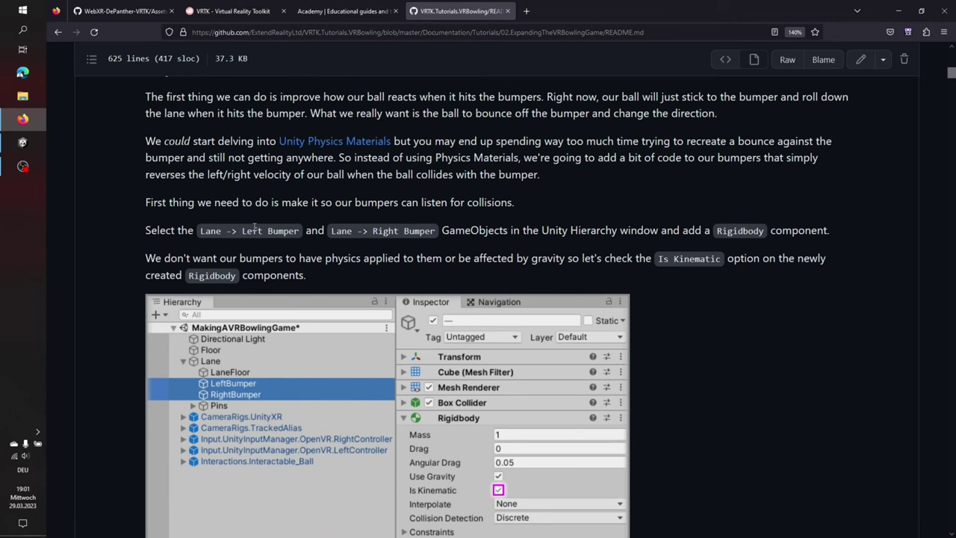
{"action": "scroll", "coordinate": [350, 209], "scroll_direction": "down", "scroll_amount": 3}
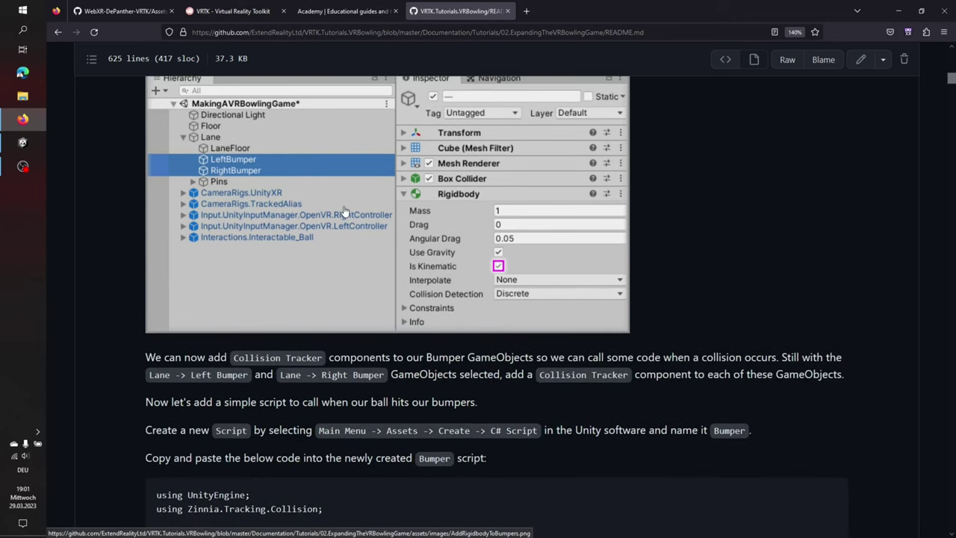
{"action": "scroll", "coordinate": [345, 211], "scroll_direction": "up", "scroll_amount": 1}
{"action": "scroll", "coordinate": [345, 211], "scroll_direction": "down", "scroll_amount": 3}
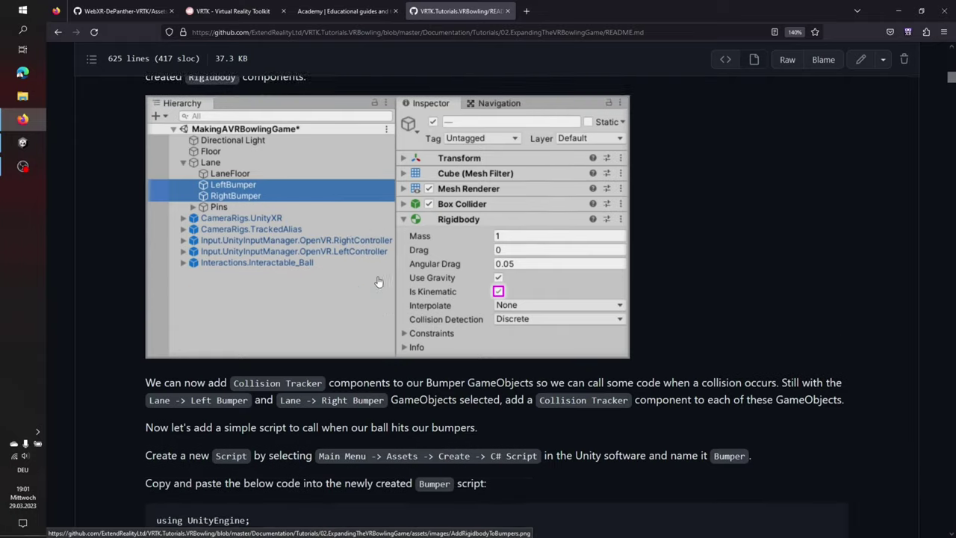
{"action": "left_click_drag", "start_coordinate": [145, 209], "coordinate": [704, 208]}
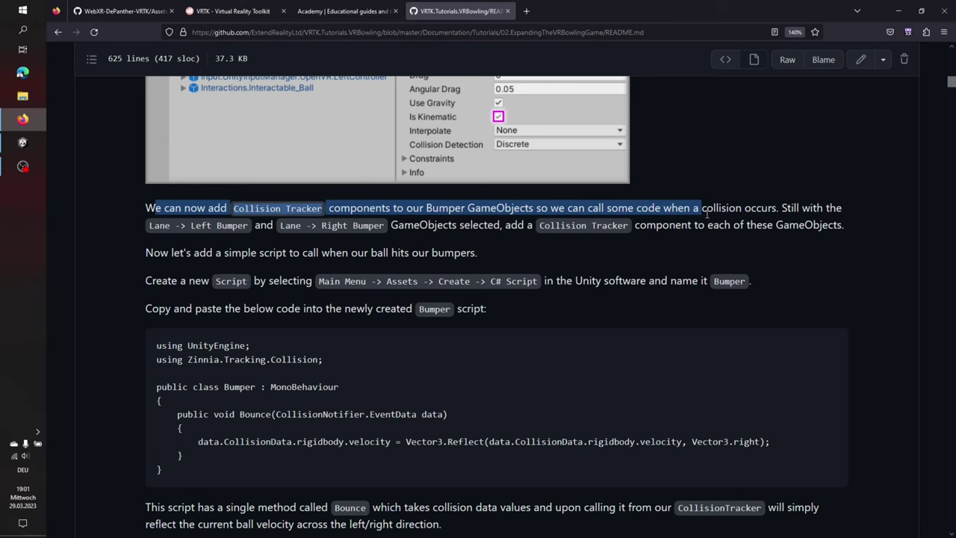
{"action": "scroll", "coordinate": [438, 247], "scroll_direction": "up", "scroll_amount": 2}
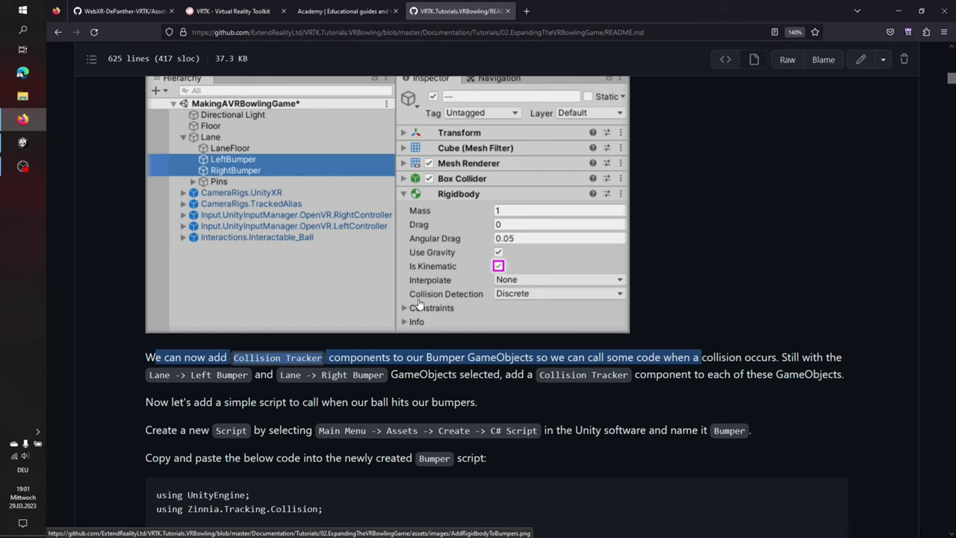
{"action": "scroll", "coordinate": [417, 302], "scroll_direction": "down", "scroll_amount": 3}
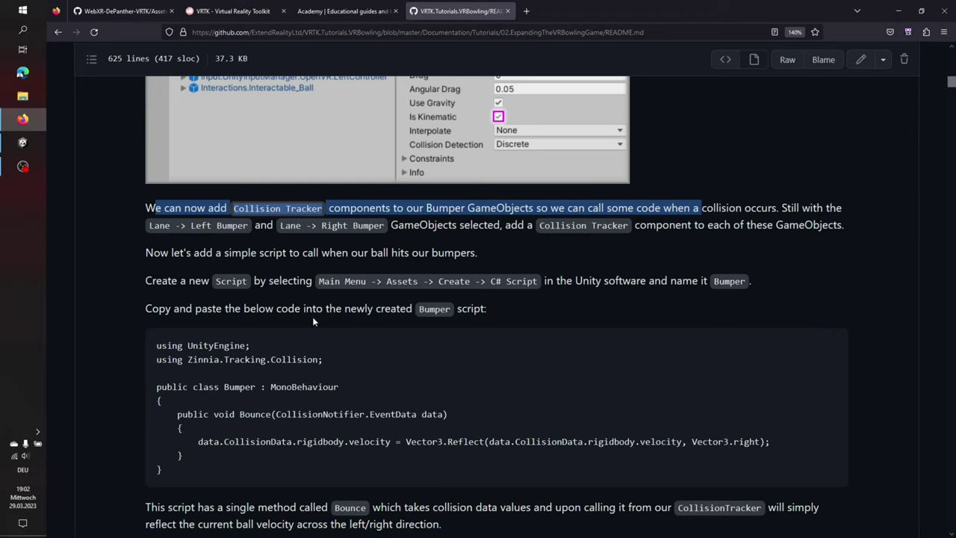
Switch to Unity and add a Collision Tracker component to both LeftBumper and RightBumper under Environment's Lane
{"action": "left_click", "coordinate": [22, 142]}
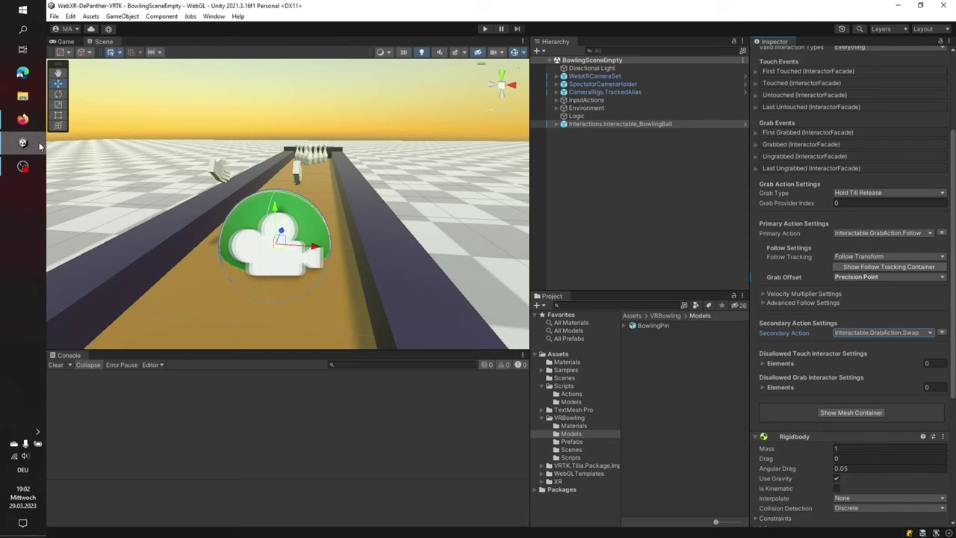
{"action": "left_click", "coordinate": [557, 107]}
{"action": "left_click", "coordinate": [571, 124]}
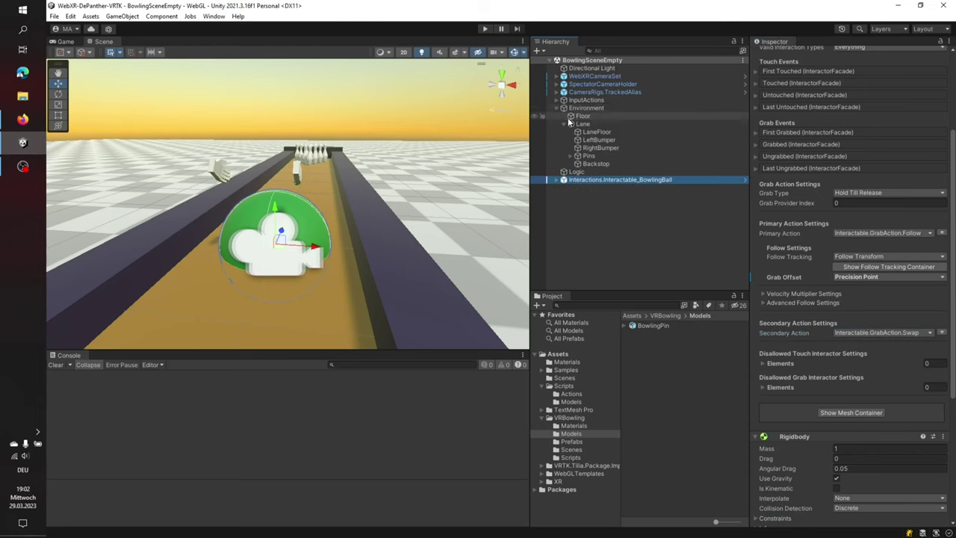
{"action": "left_click", "coordinate": [598, 140]}
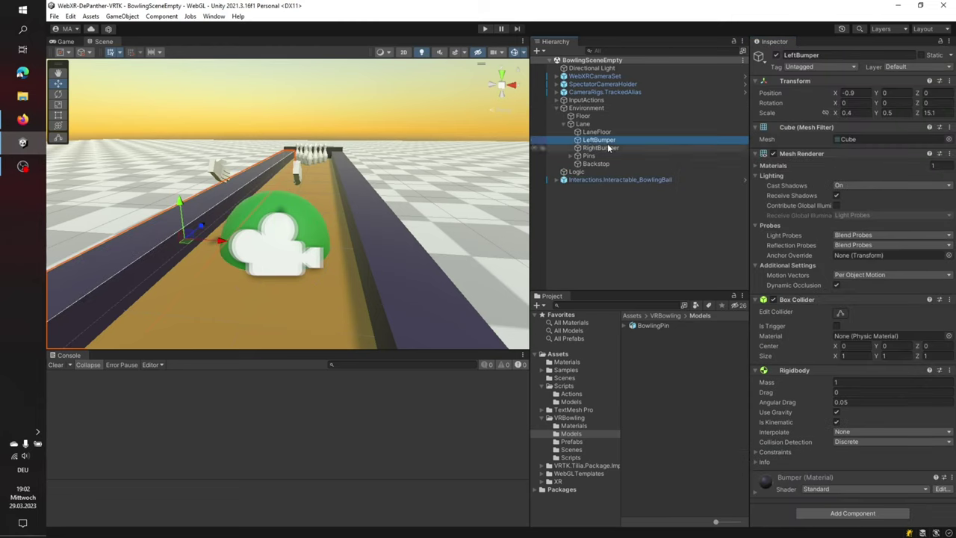
{"action": "left_click", "coordinate": [609, 147], "text": "ctrl"}
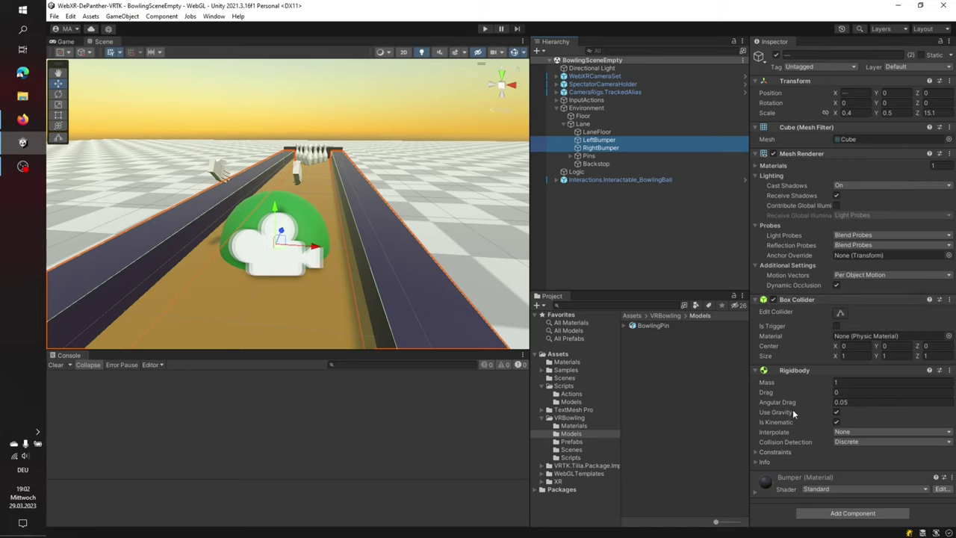
{"action": "left_click", "coordinate": [829, 514]}
{"action": "type", "text": "col"}
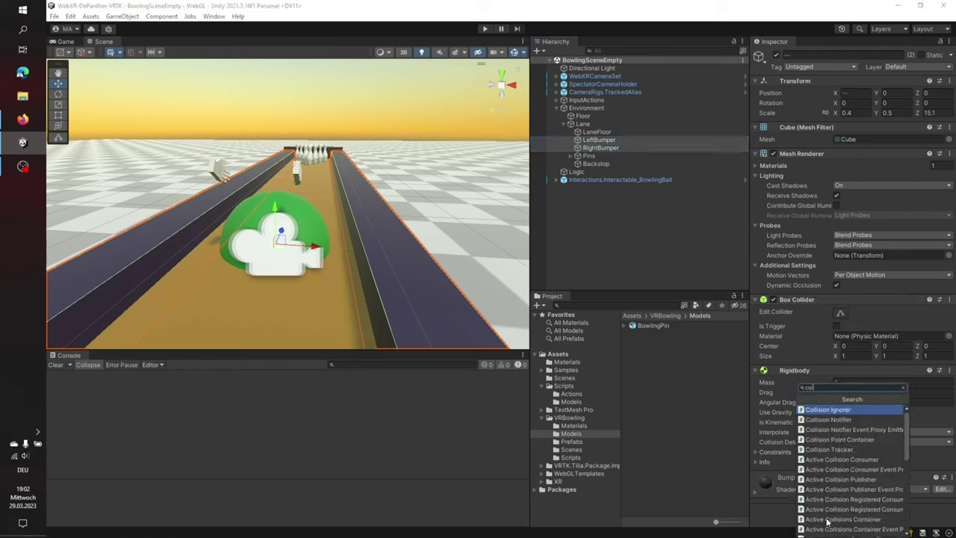
{"action": "key", "text": "Down"}
{"action": "key", "text": "Down"}
{"action": "key", "text": "Down"}
{"action": "key", "text": "Down"}
{"action": "key", "text": "Return"}
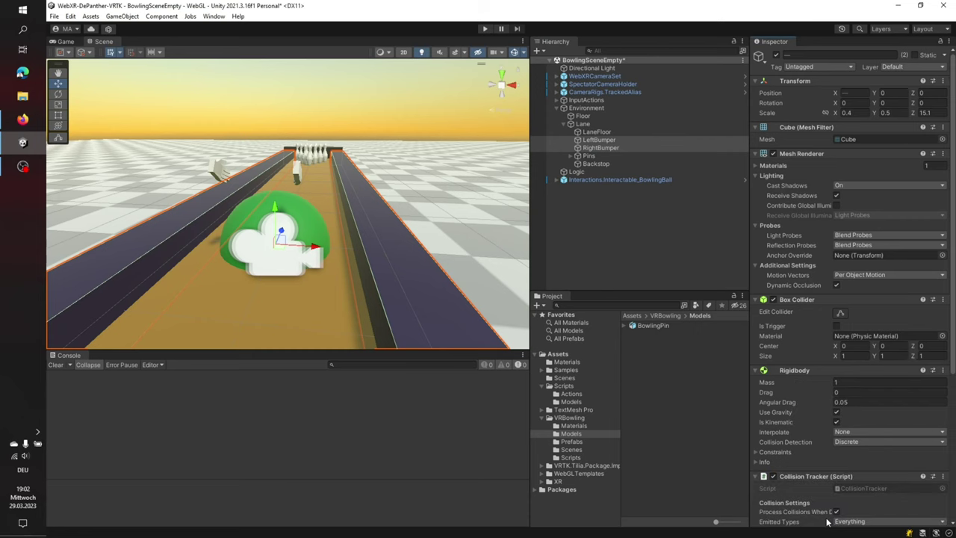
{"action": "scroll", "coordinate": [906, 409], "scroll_direction": "down", "scroll_amount": 5}
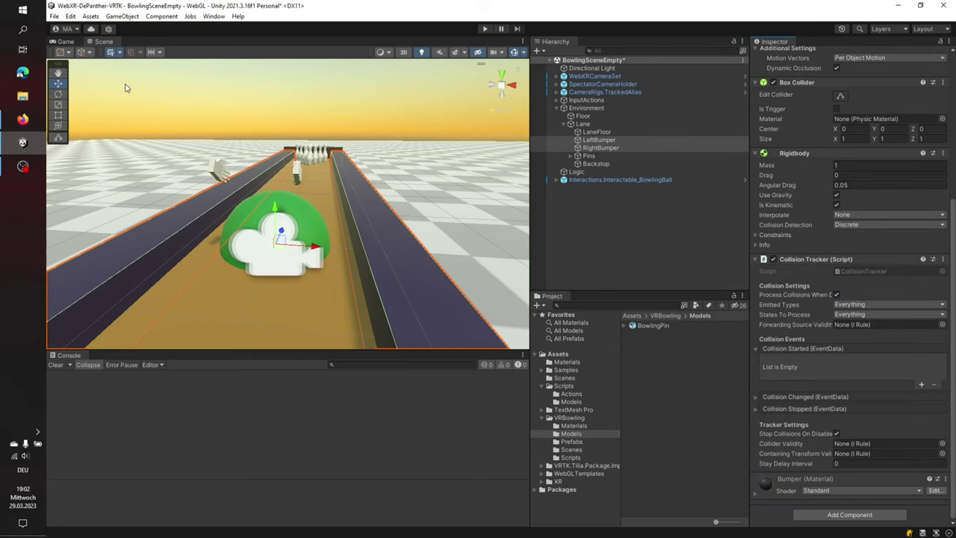
Consult the tutorial's Bumper script section in Firefox, and in Unity add the Bumper script to both bumpers, moved above the Collision Tracker
{"action": "left_click", "coordinate": [23, 120]}
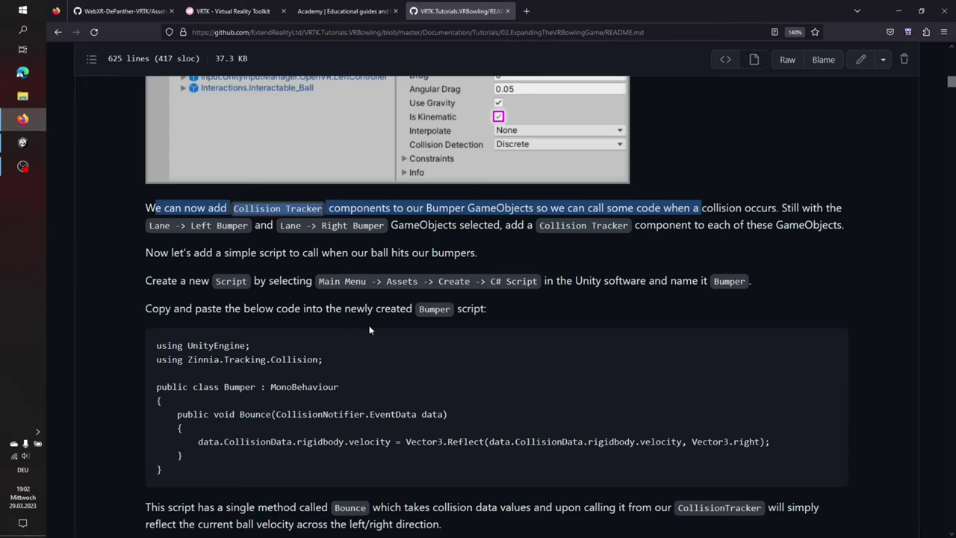
{"action": "scroll", "coordinate": [347, 323], "scroll_direction": "down", "scroll_amount": 3}
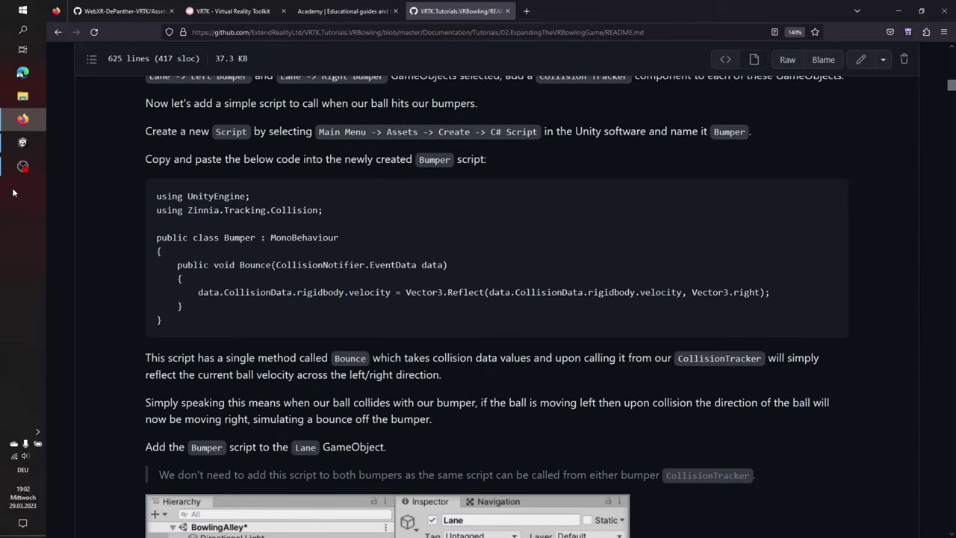
{"action": "left_click", "coordinate": [23, 143]}
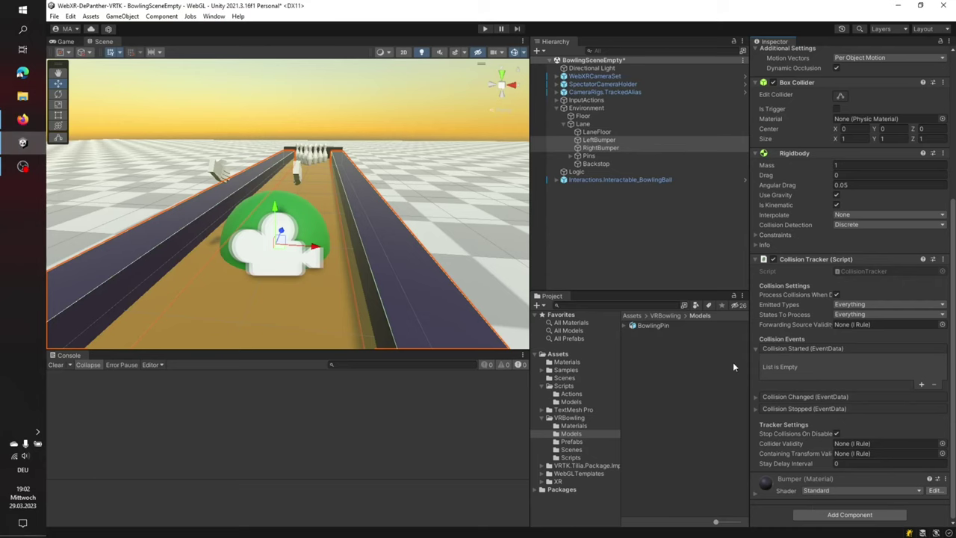
{"action": "left_click", "coordinate": [820, 514]}
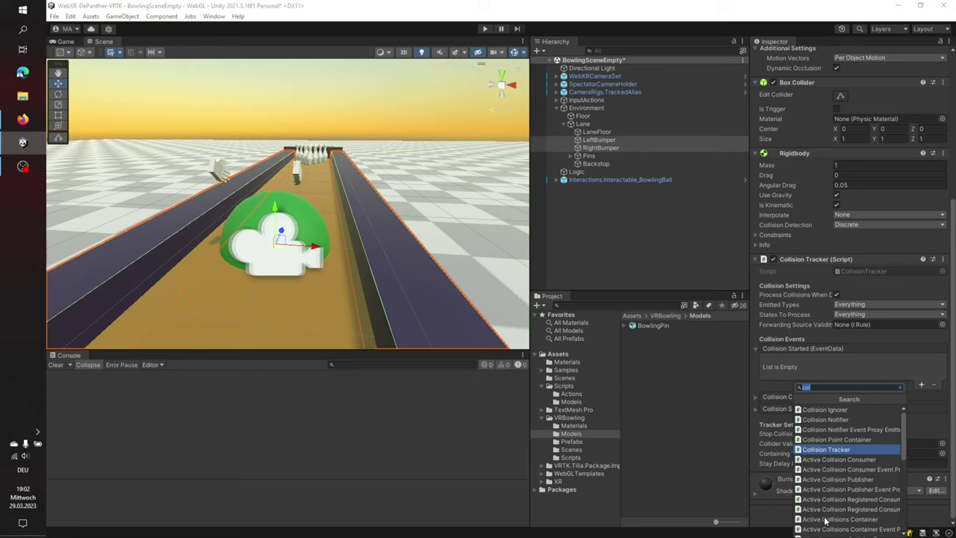
{"action": "type", "text": "bumper"}
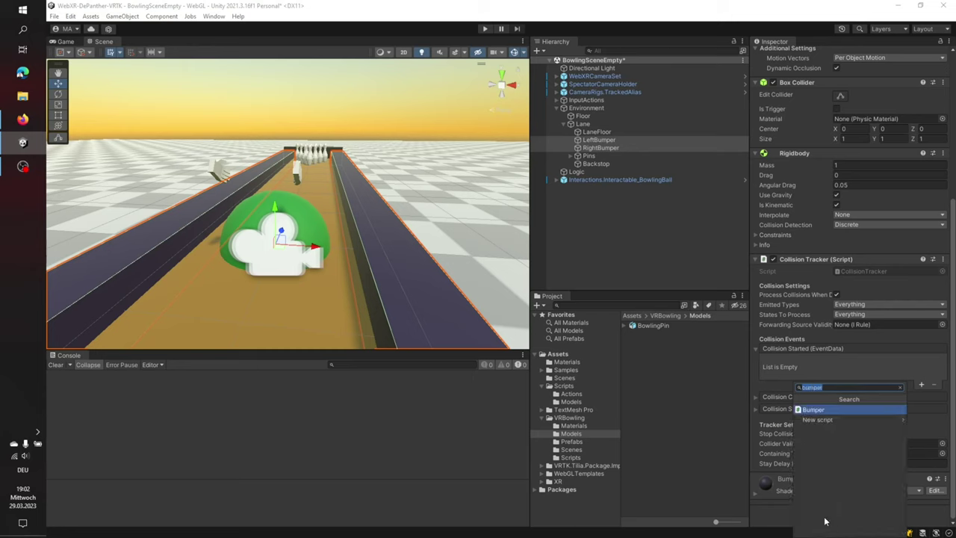
{"action": "key", "text": "Return"}
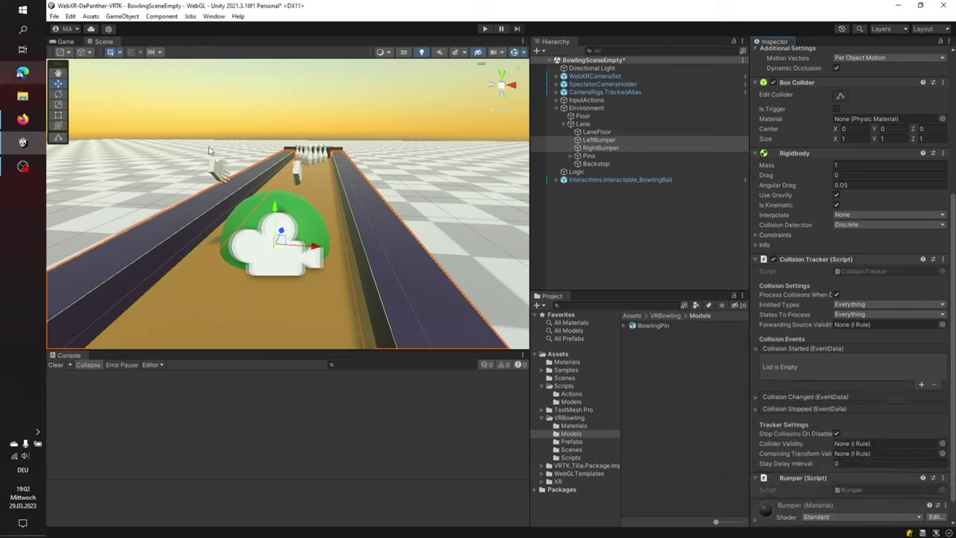
{"action": "left_click", "coordinate": [944, 478]}
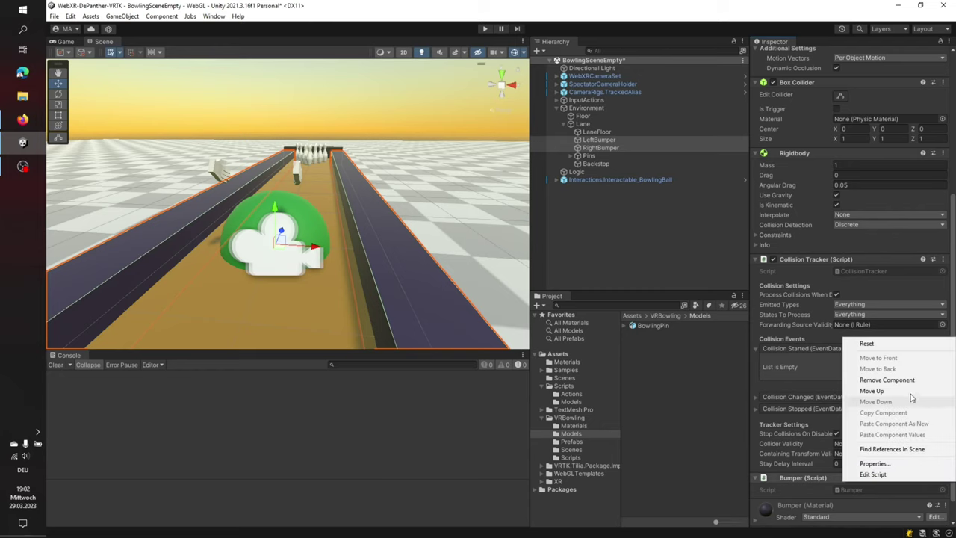
{"action": "left_click", "coordinate": [907, 390]}
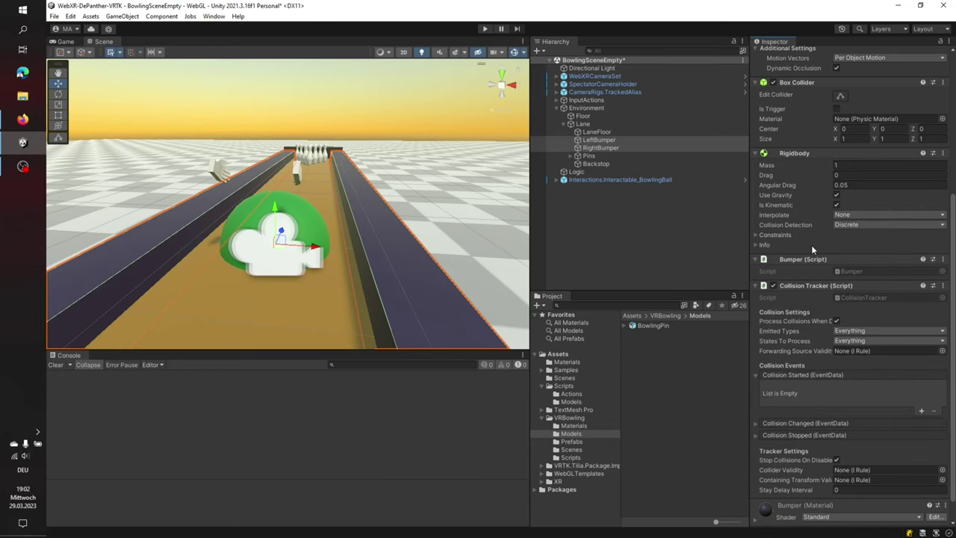
Switch to Firefox and read the Bounce method explanation and which GameObject the Bumper script belongs on
{"action": "left_click", "coordinate": [23, 118]}
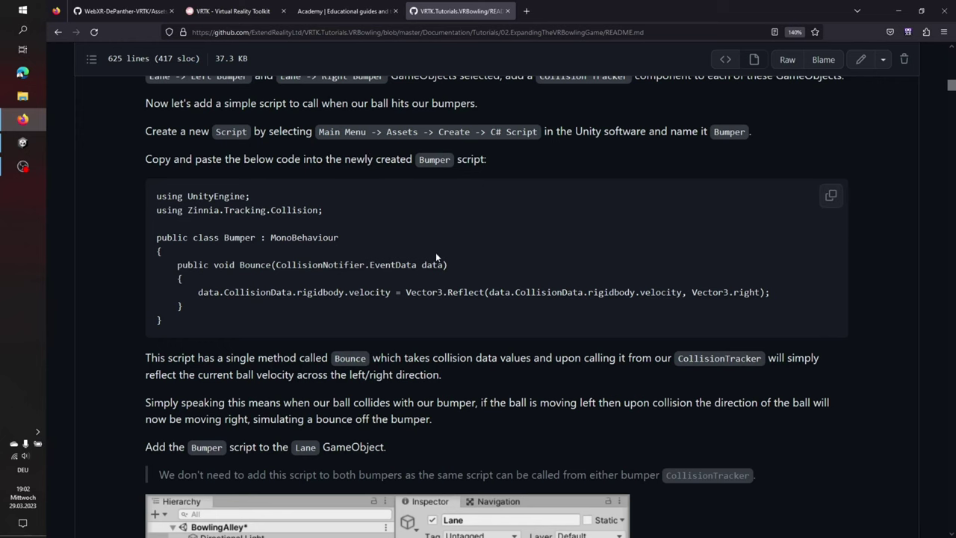
{"action": "scroll", "coordinate": [436, 252], "scroll_direction": "down", "scroll_amount": 3}
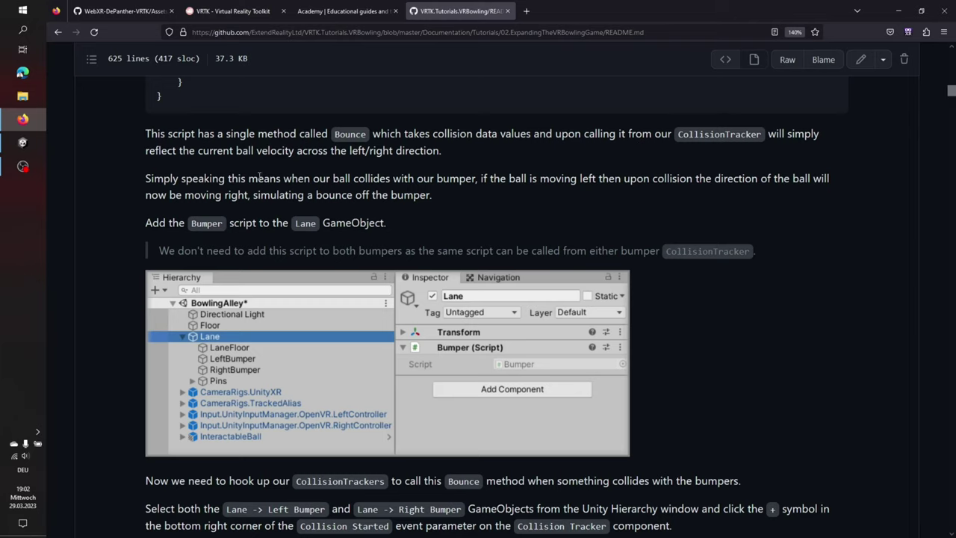
{"action": "scroll", "coordinate": [431, 187], "scroll_direction": "up", "scroll_amount": 3}
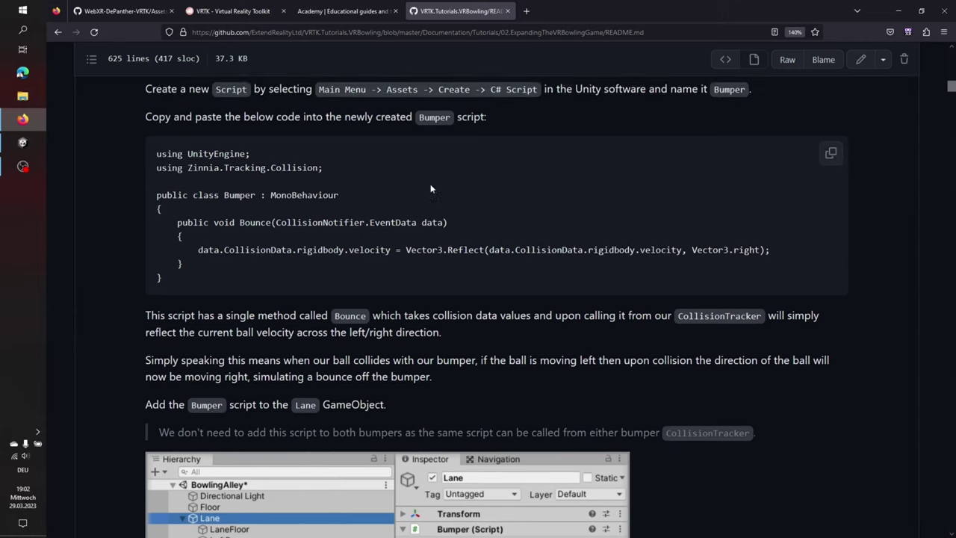
{"action": "scroll", "coordinate": [430, 187], "scroll_direction": "up", "scroll_amount": 1}
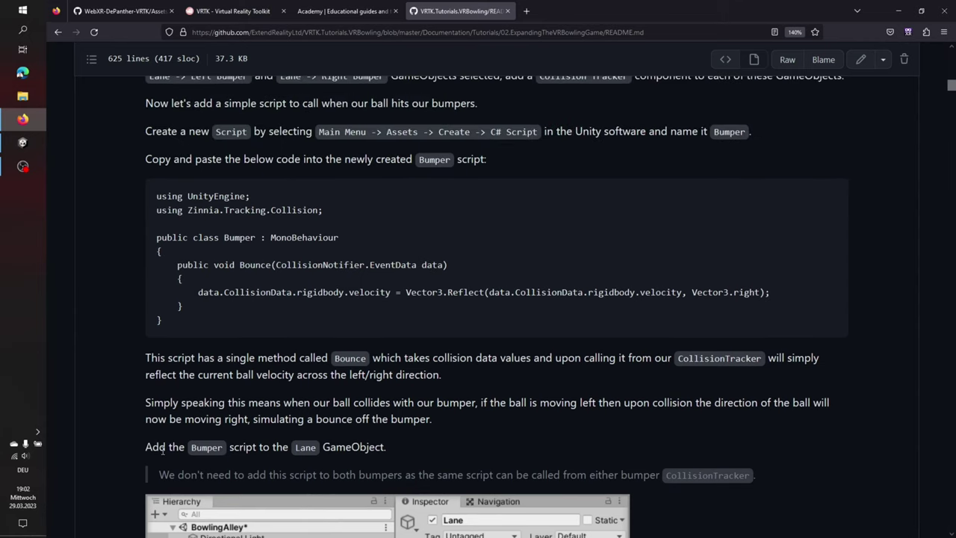
{"action": "left_click_drag", "start_coordinate": [162, 449], "coordinate": [527, 432]}
{"action": "left_click", "coordinate": [527, 431]}
{"action": "scroll", "coordinate": [518, 366], "scroll_direction": "down", "scroll_amount": 3}
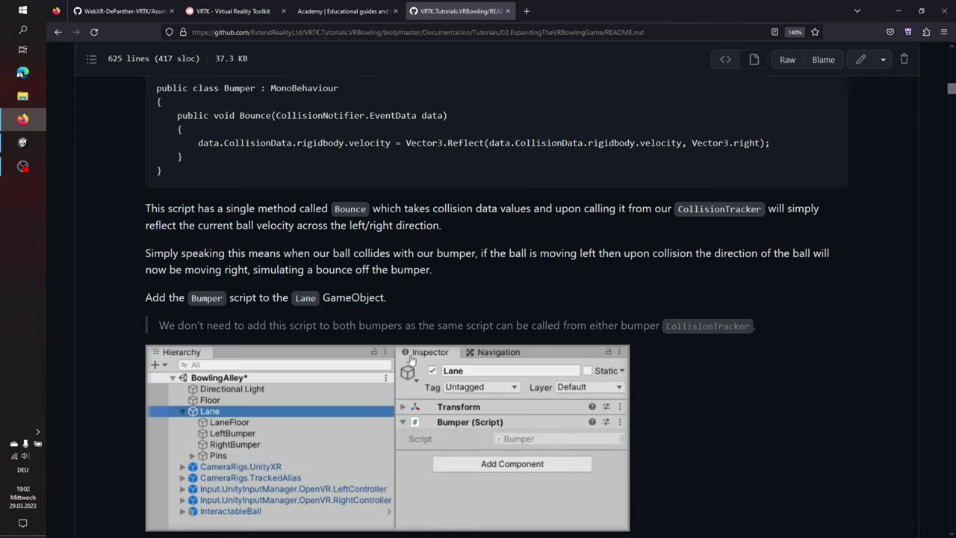
Switch to Unity, remove the Bumper script from both bumpers, and check the components on Lane and the bumpers
{"action": "left_click", "coordinate": [22, 142]}
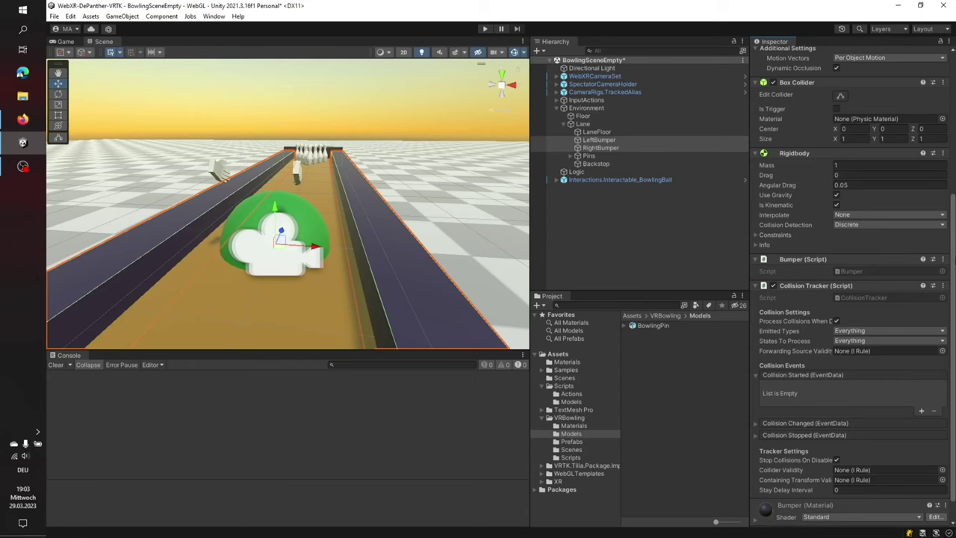
{"action": "left_click", "coordinate": [943, 260]}
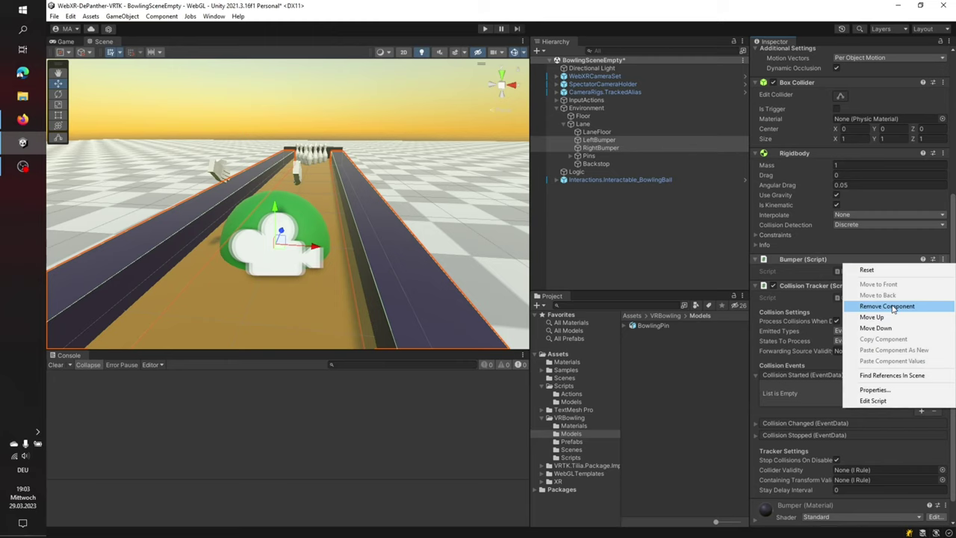
{"action": "left_click", "coordinate": [886, 306]}
{"action": "left_click", "coordinate": [597, 124]}
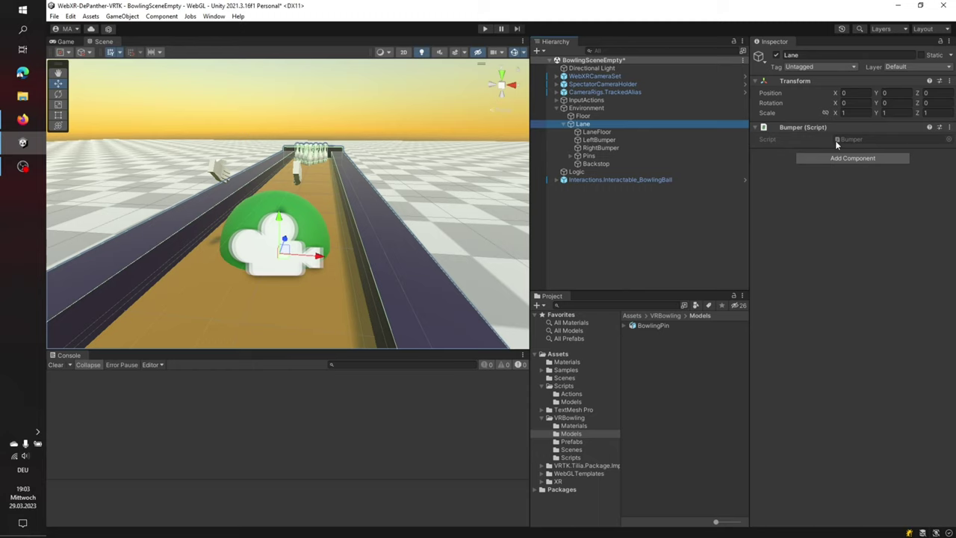
{"action": "left_click", "coordinate": [612, 140]}
{"action": "left_click", "coordinate": [611, 147]}
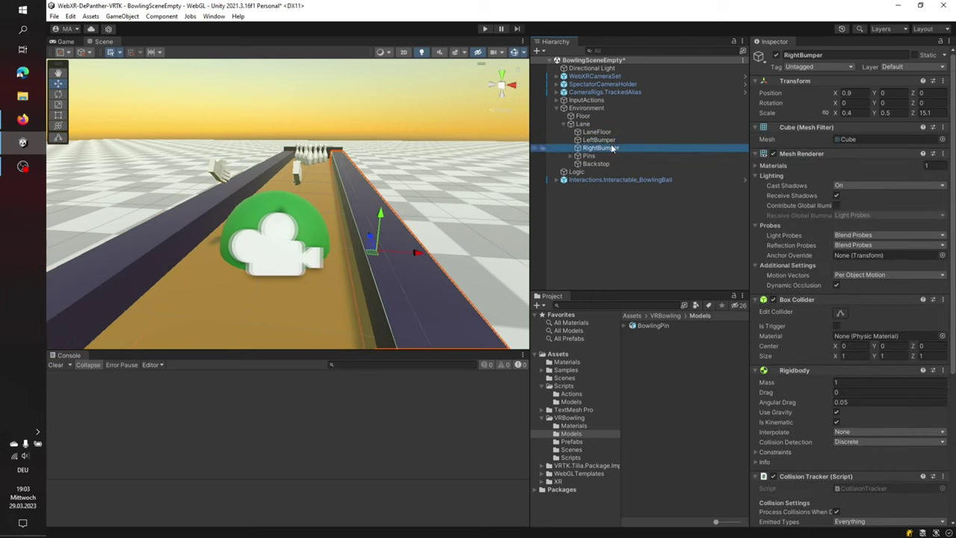
Read in Firefox how to hook the bumpers' Collision Started event to the Lane's Bumper Bounce function, and return to Unity
{"action": "left_click", "coordinate": [21, 118]}
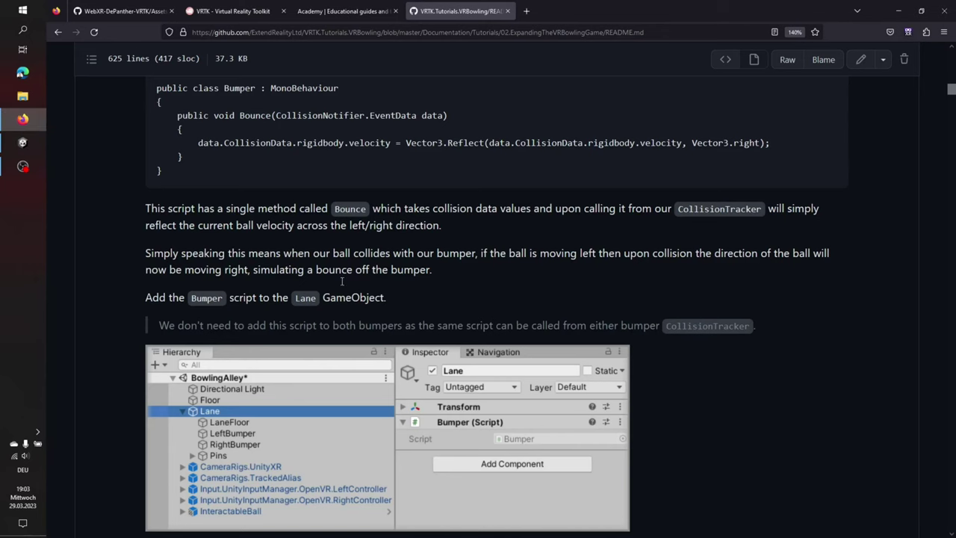
{"action": "scroll", "coordinate": [422, 238], "scroll_direction": "down", "scroll_amount": 5}
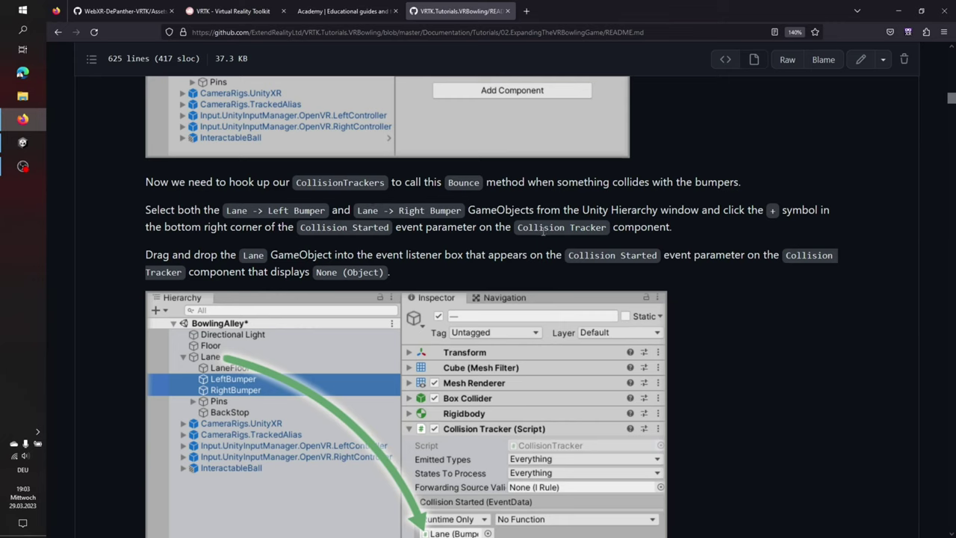
{"action": "scroll", "coordinate": [545, 230], "scroll_direction": "down", "scroll_amount": 2}
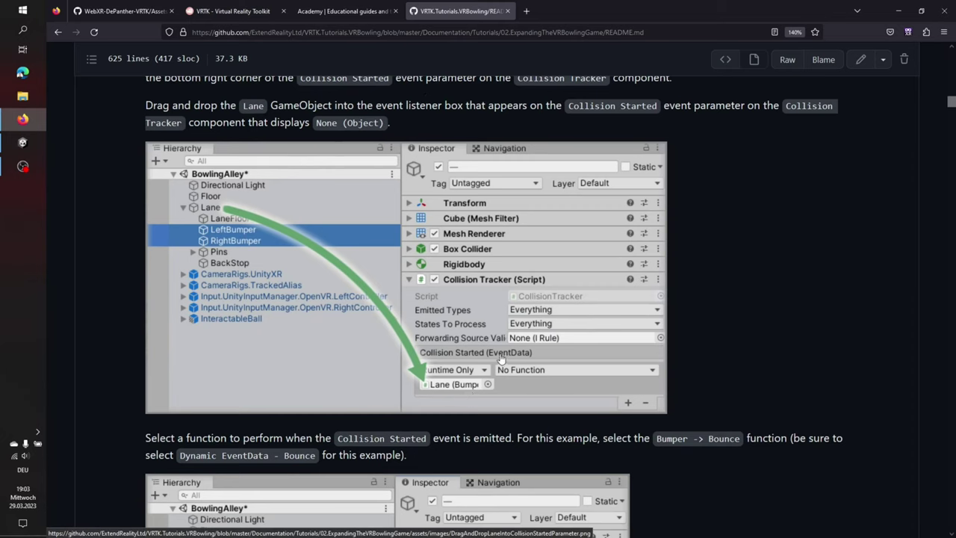
{"action": "scroll", "coordinate": [500, 360], "scroll_direction": "down", "scroll_amount": 4}
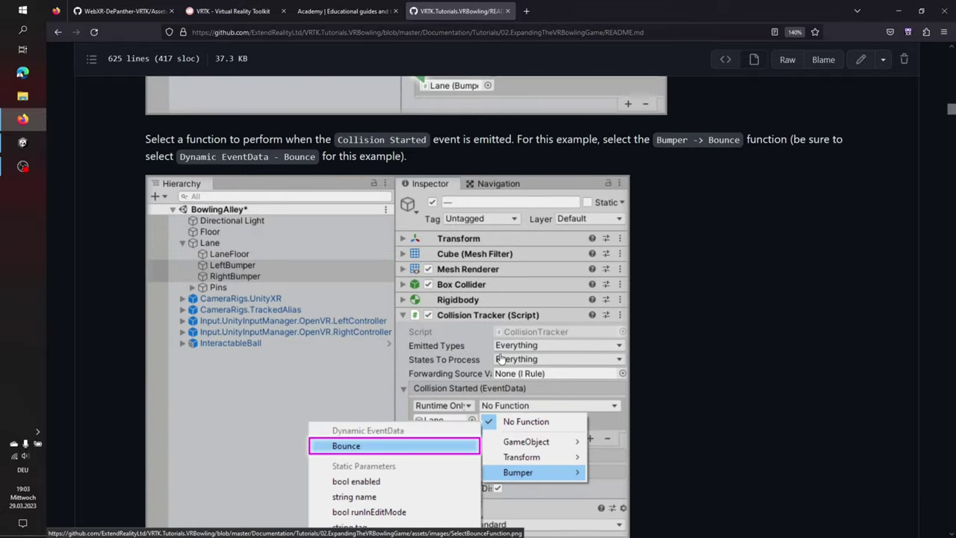
{"action": "left_click", "coordinate": [11, 142]}
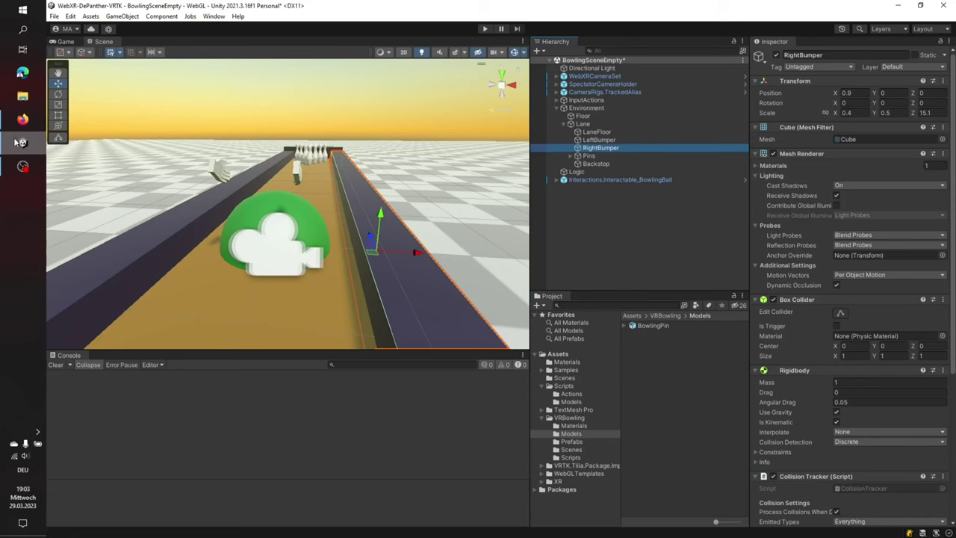
Select both bumpers and add a Collision Started listener on their Collision Tracker that calls the Lane's dynamic Bumper Bounce function
{"action": "left_click", "coordinate": [600, 140], "text": "ctrl"}
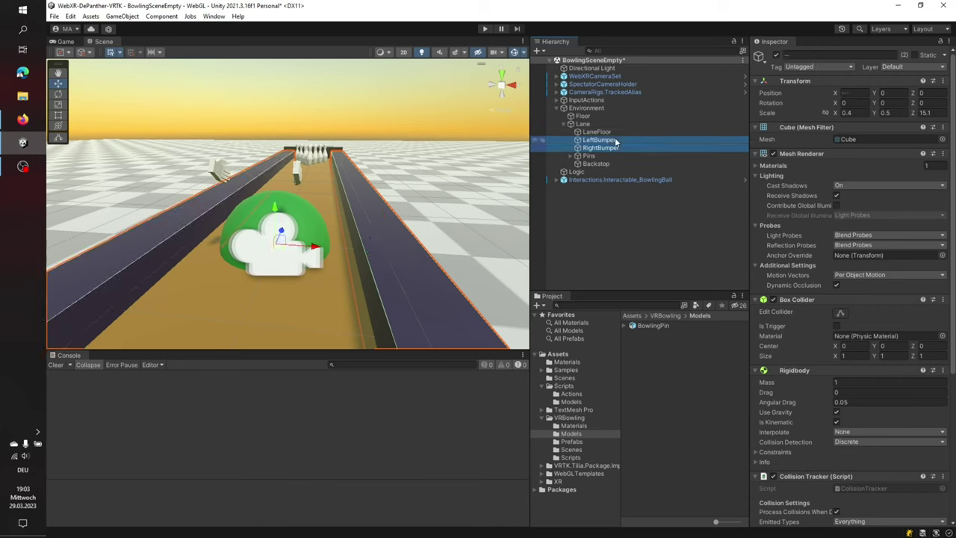
{"action": "scroll", "coordinate": [798, 194], "scroll_direction": "down", "scroll_amount": 5}
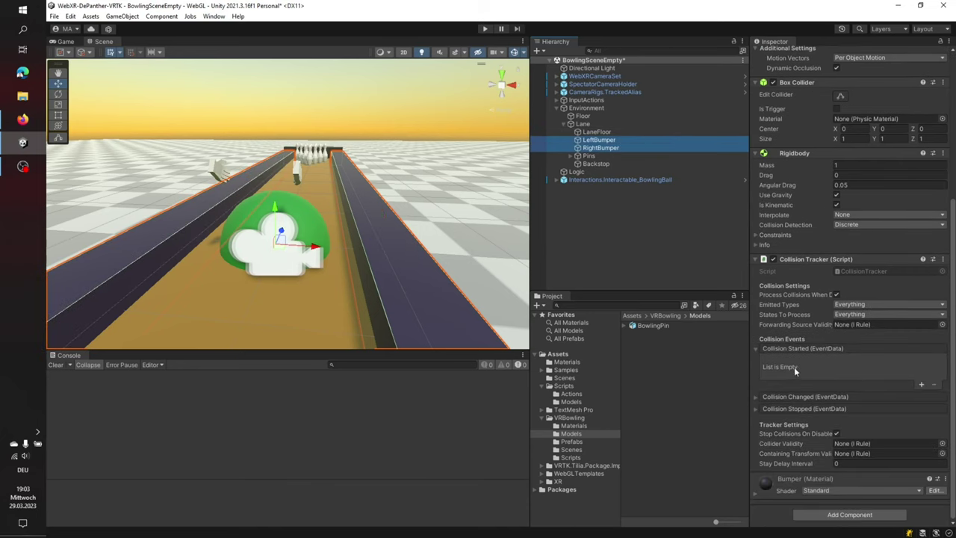
{"action": "left_click", "coordinate": [921, 385]}
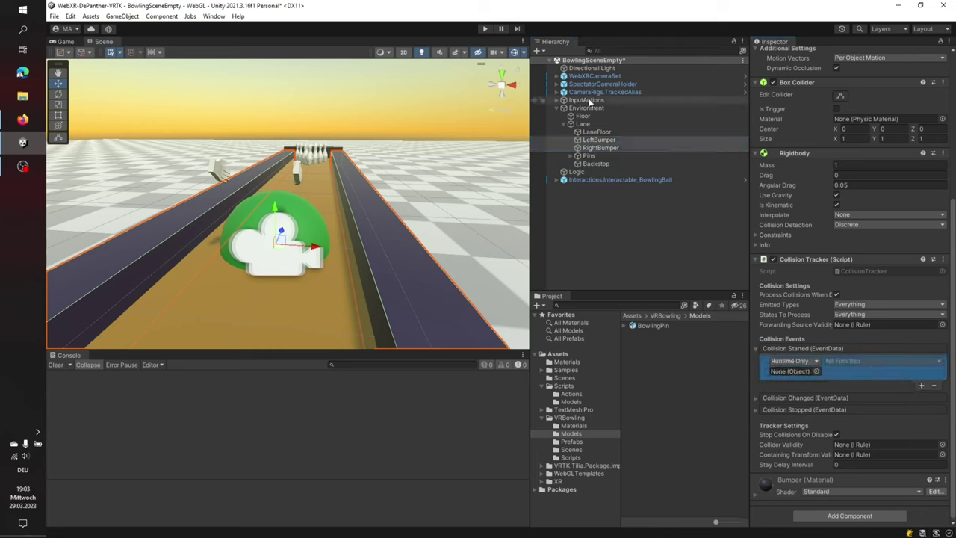
{"action": "left_click_drag", "start_coordinate": [583, 123], "coordinate": [792, 372]}
{"action": "left_click", "coordinate": [838, 362]}
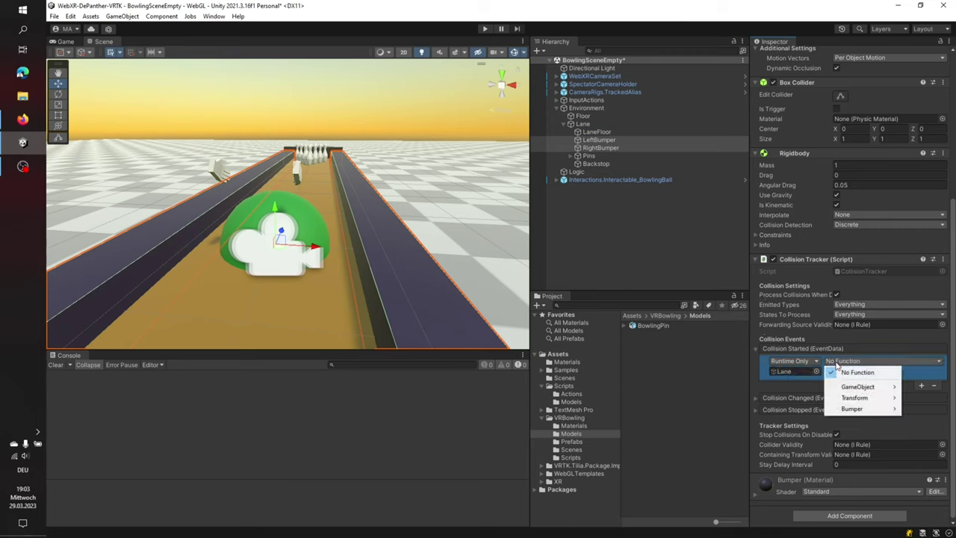
{"action": "mouse_move", "coordinate": [848, 410]}
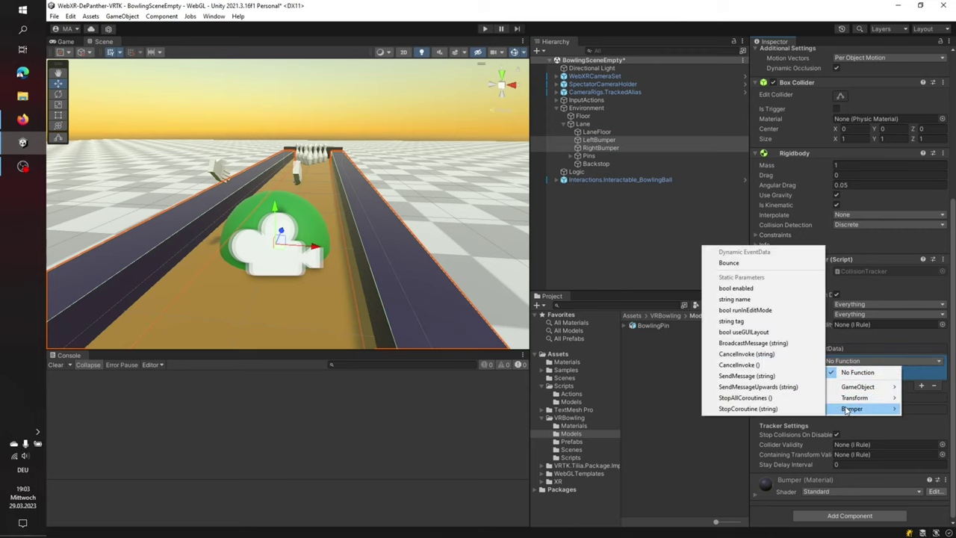
{"action": "left_click", "coordinate": [748, 264]}
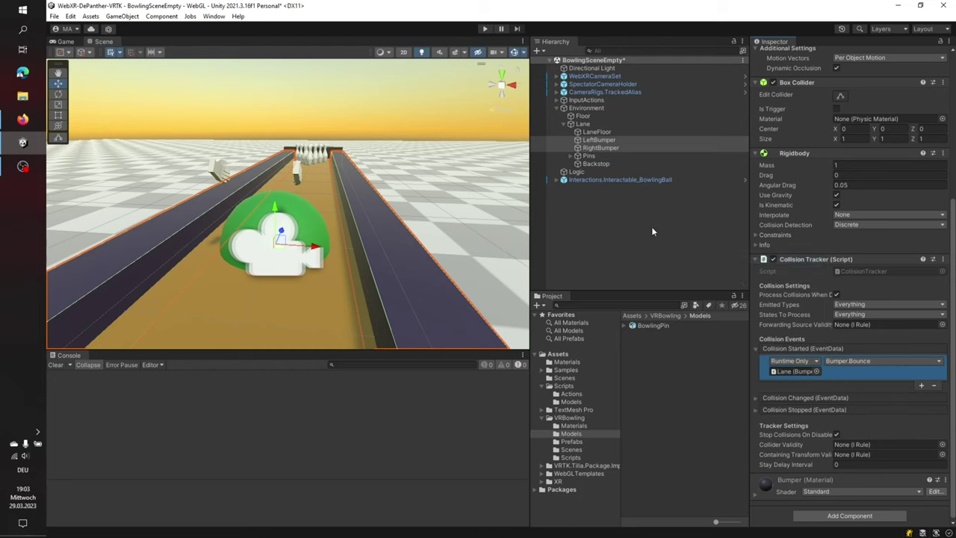
Switch to Firefox and read Step 2 of the tutorial, covering the pins, the BackStop and the ResetBallPosition object
{"action": "mouse_move", "coordinate": [39, 132]}
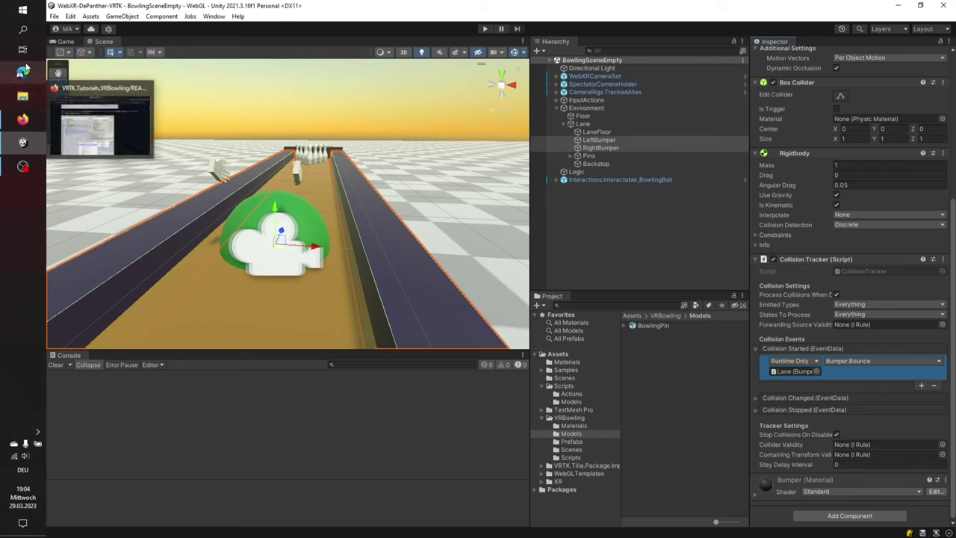
{"action": "left_click", "coordinate": [34, 121]}
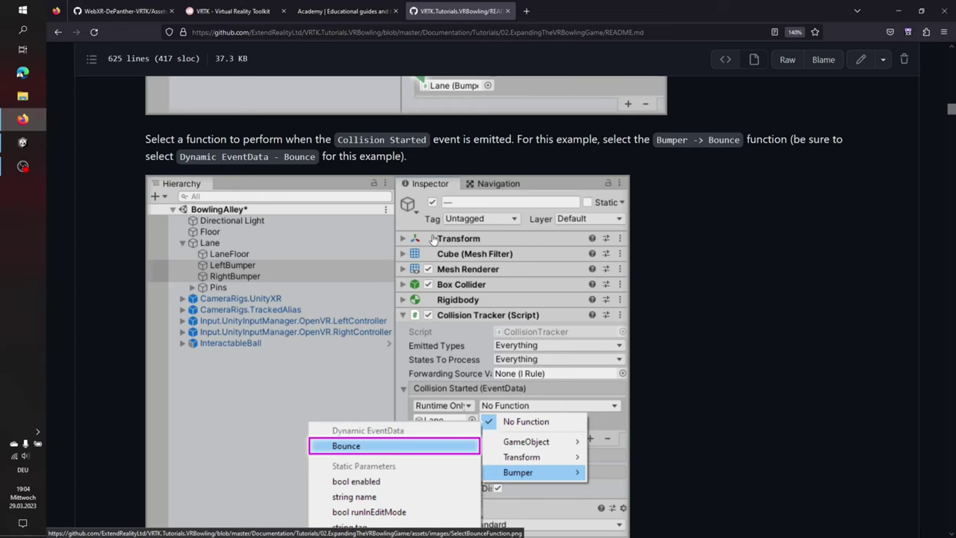
{"action": "scroll", "coordinate": [435, 238], "scroll_direction": "down", "scroll_amount": 4}
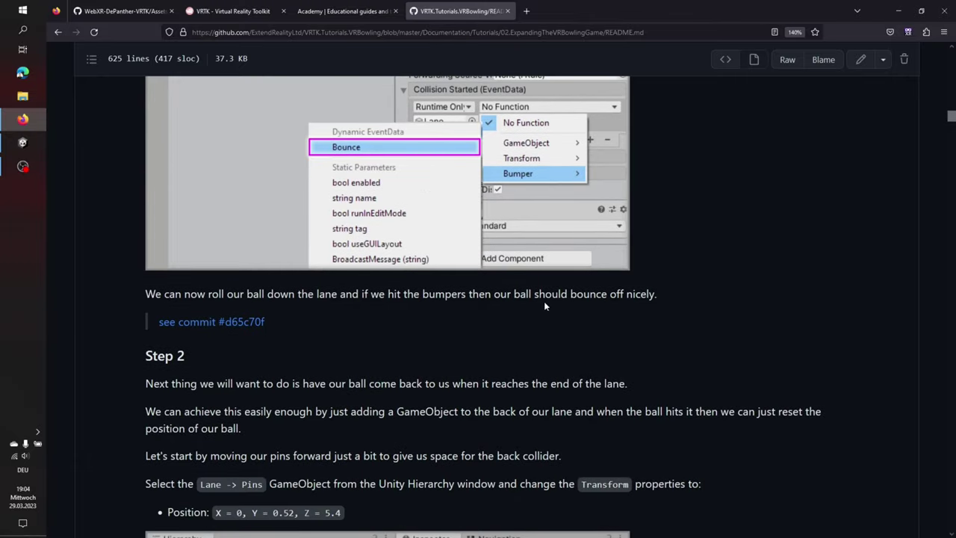
{"action": "scroll", "coordinate": [543, 300], "scroll_direction": "down", "scroll_amount": 2}
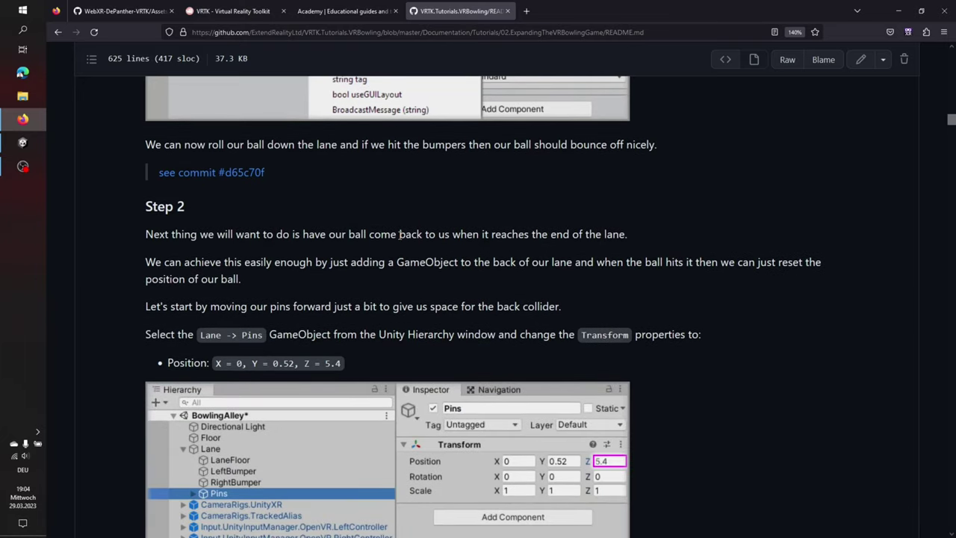
{"action": "scroll", "coordinate": [400, 234], "scroll_direction": "down", "scroll_amount": 2}
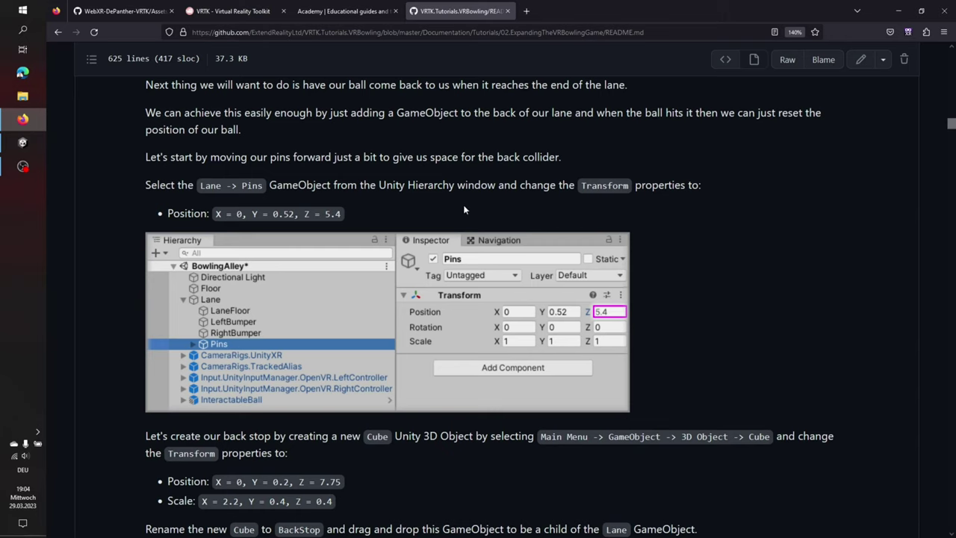
{"action": "scroll", "coordinate": [463, 209], "scroll_direction": "down", "scroll_amount": 3}
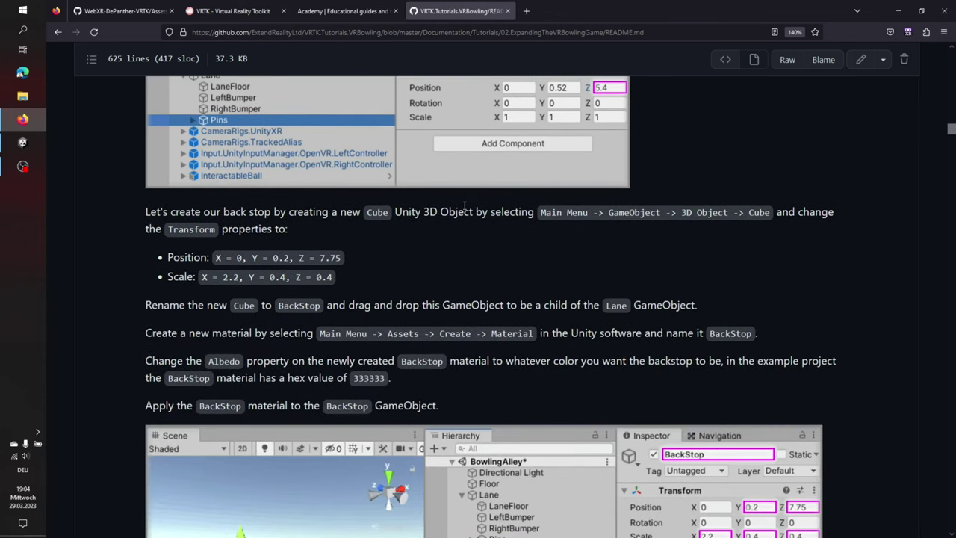
{"action": "scroll", "coordinate": [465, 205], "scroll_direction": "down", "scroll_amount": 1}
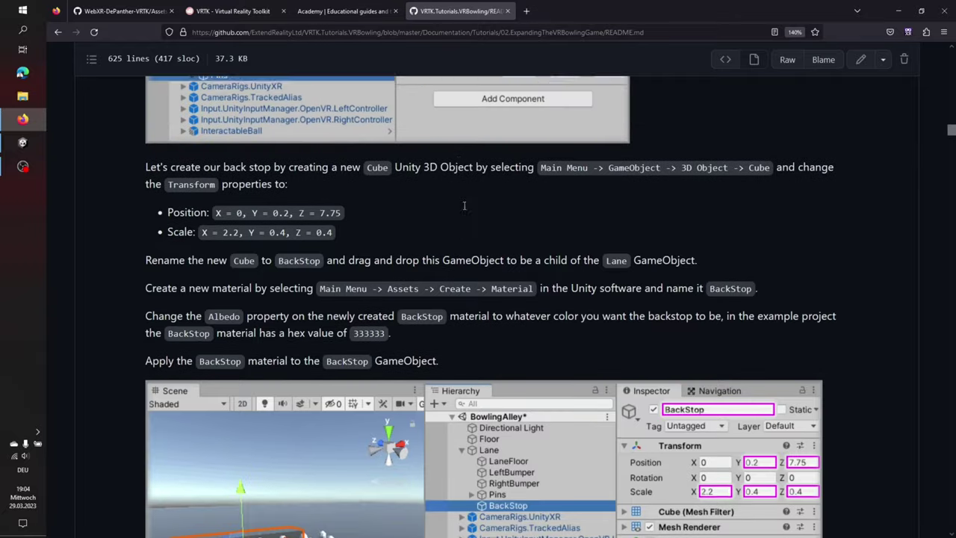
{"action": "scroll", "coordinate": [465, 205], "scroll_direction": "up", "scroll_amount": 1}
{"action": "scroll", "coordinate": [465, 206], "scroll_direction": "down", "scroll_amount": 2}
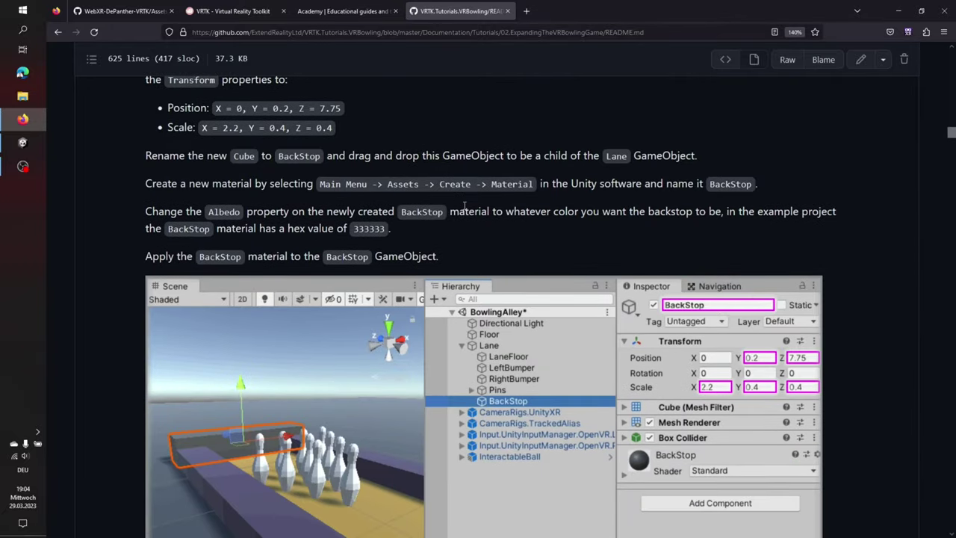
{"action": "scroll", "coordinate": [463, 205], "scroll_direction": "down", "scroll_amount": 4}
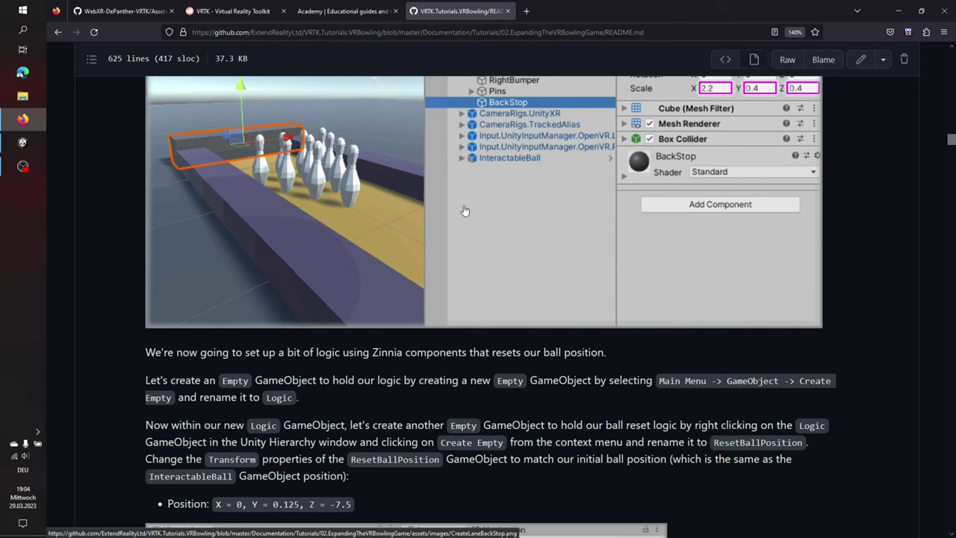
{"action": "scroll", "coordinate": [464, 211], "scroll_direction": "down", "scroll_amount": 2}
{"action": "scroll", "coordinate": [465, 205], "scroll_direction": "down", "scroll_amount": 2}
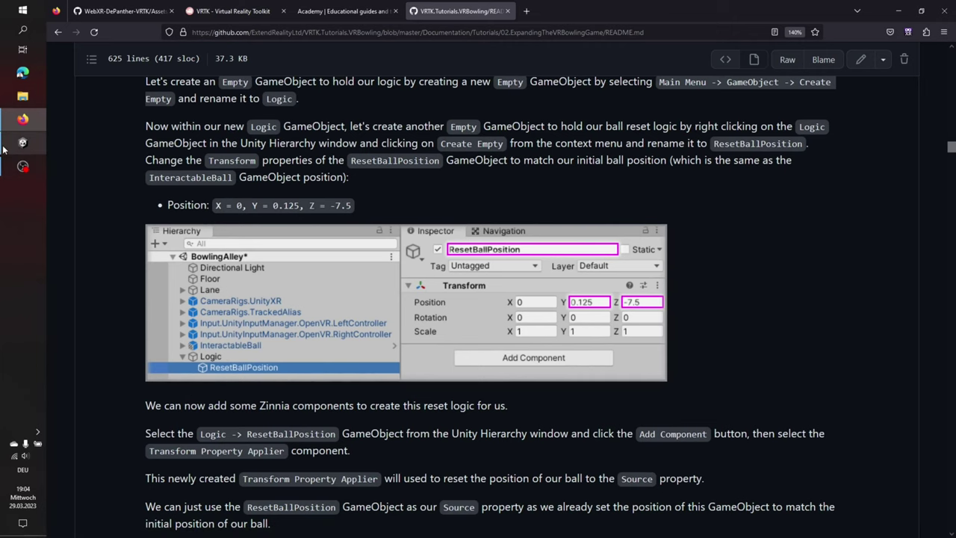
Switch to Unity, create an empty child object named ResetBallPosition under Logic, and collapse the Environment group
{"action": "mouse_move", "coordinate": [4, 146]}
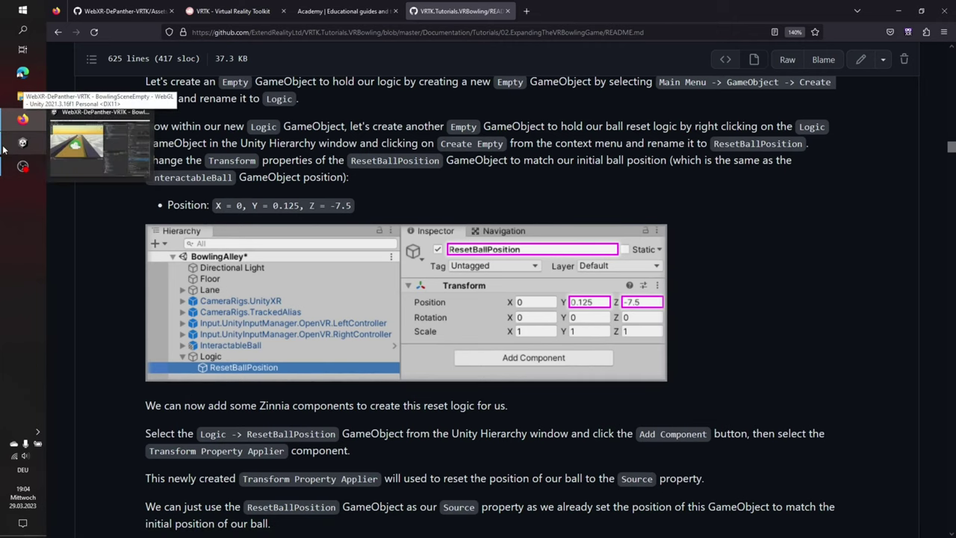
{"action": "left_click", "coordinate": [4, 146]}
{"action": "left_click", "coordinate": [572, 173]}
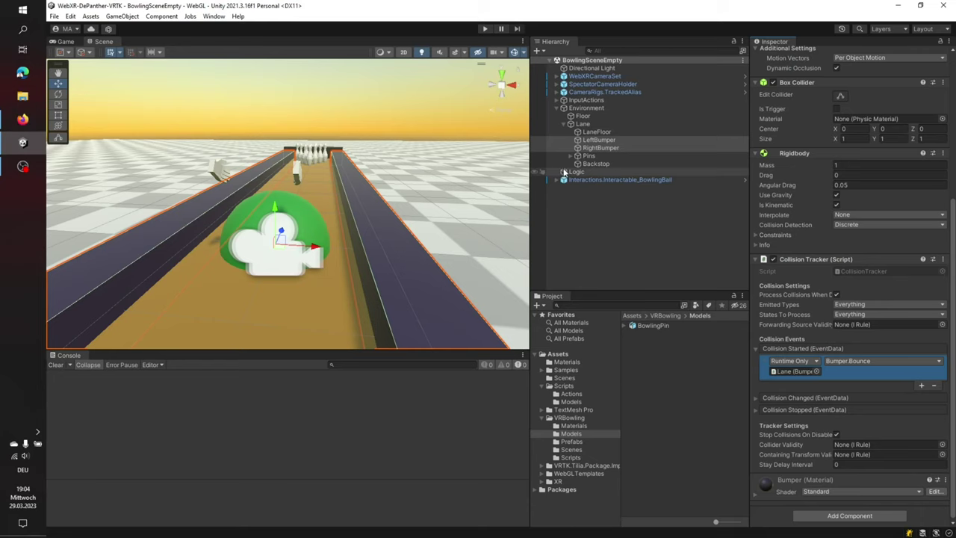
{"action": "right_click", "coordinate": [573, 172]}
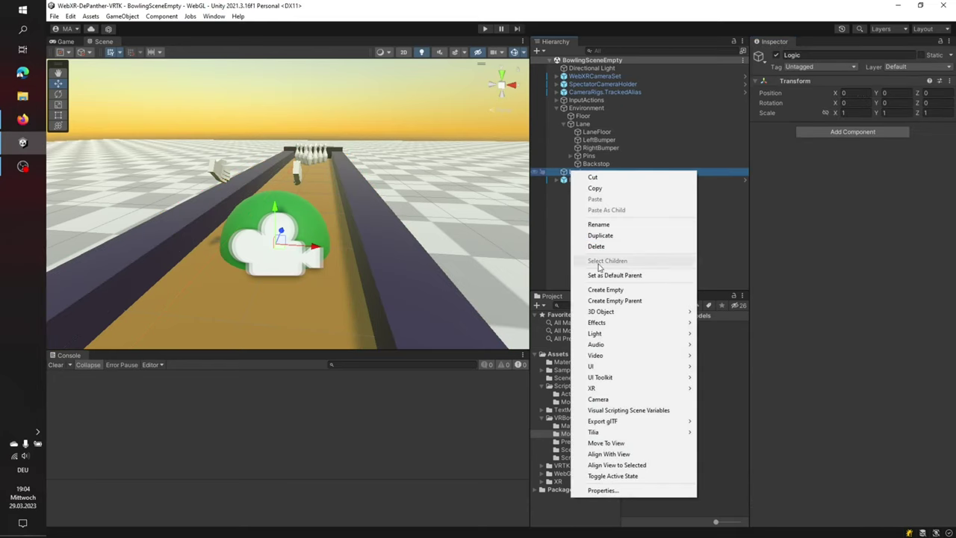
{"action": "left_click", "coordinate": [601, 290]}
{"action": "type", "text": "Re"}
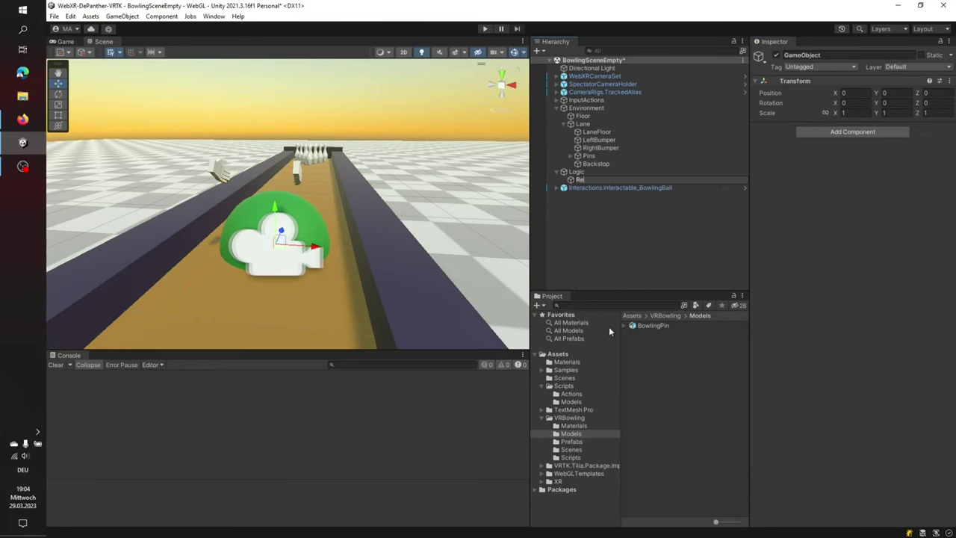
{"action": "type", "text": "setBallPosition"}
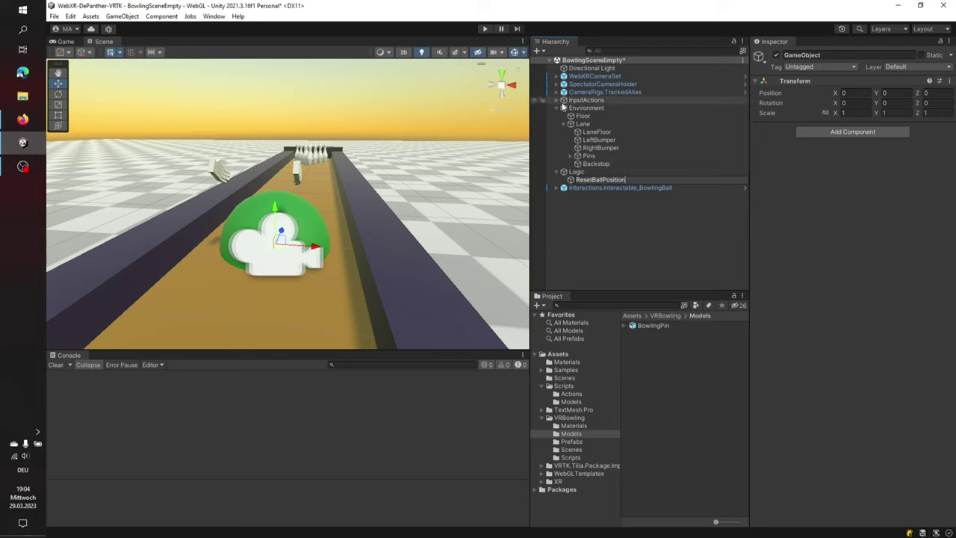
{"action": "key", "text": "Return"}
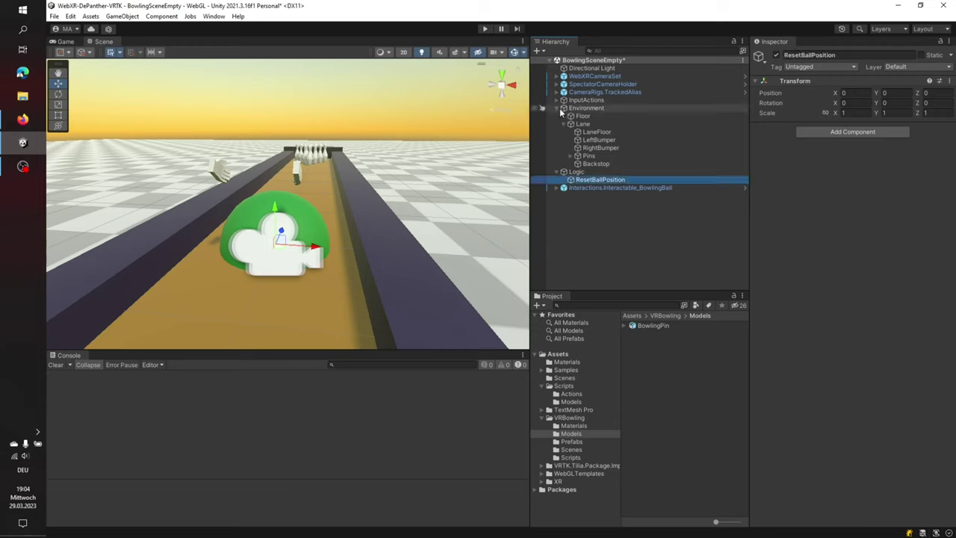
{"action": "left_click", "coordinate": [558, 107]}
Check the reset position in the Firefox tutorial and set ResetBallPosition's position in Unity to Y 0.125 and Z -7.5
{"action": "left_click", "coordinate": [23, 119]}
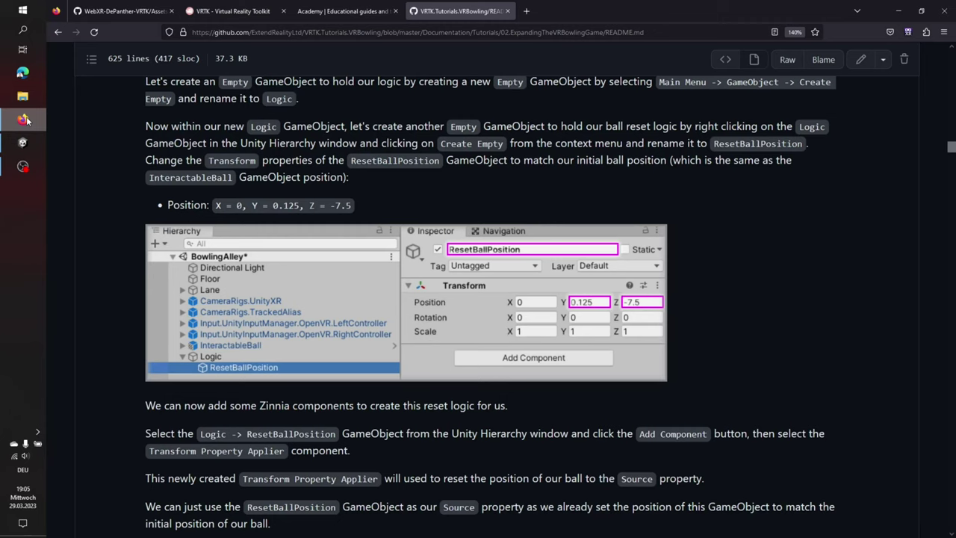
{"action": "left_click", "coordinate": [23, 120]}
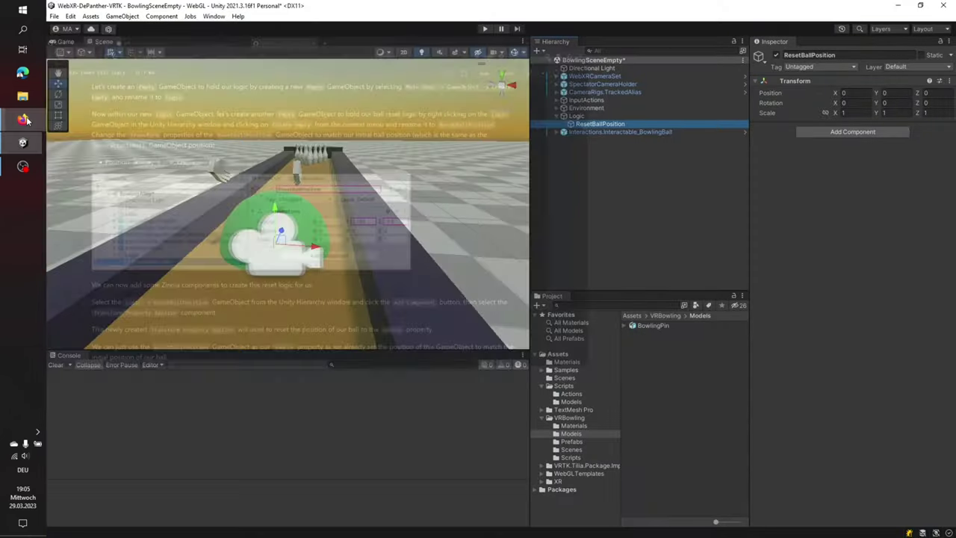
{"action": "left_click", "coordinate": [899, 93]}
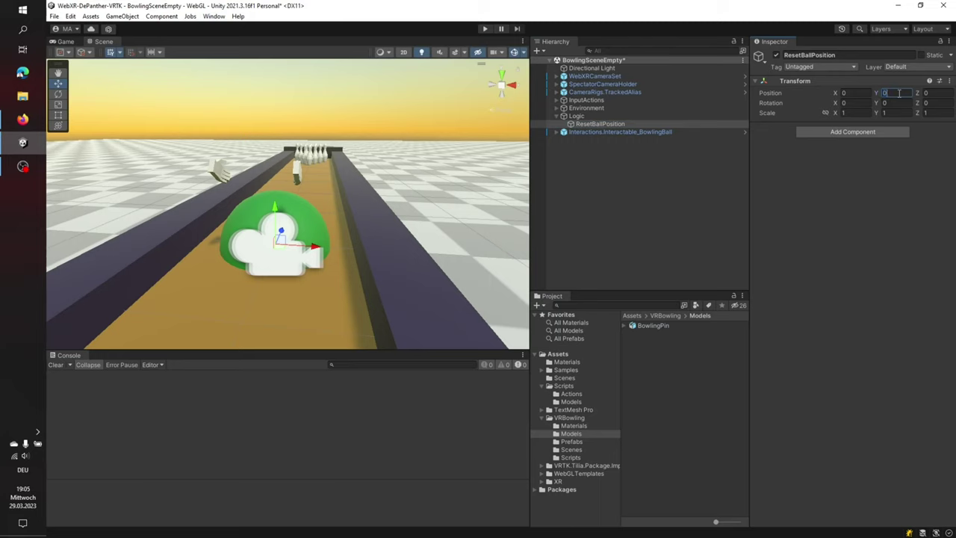
{"action": "type", "text": "0.125"}
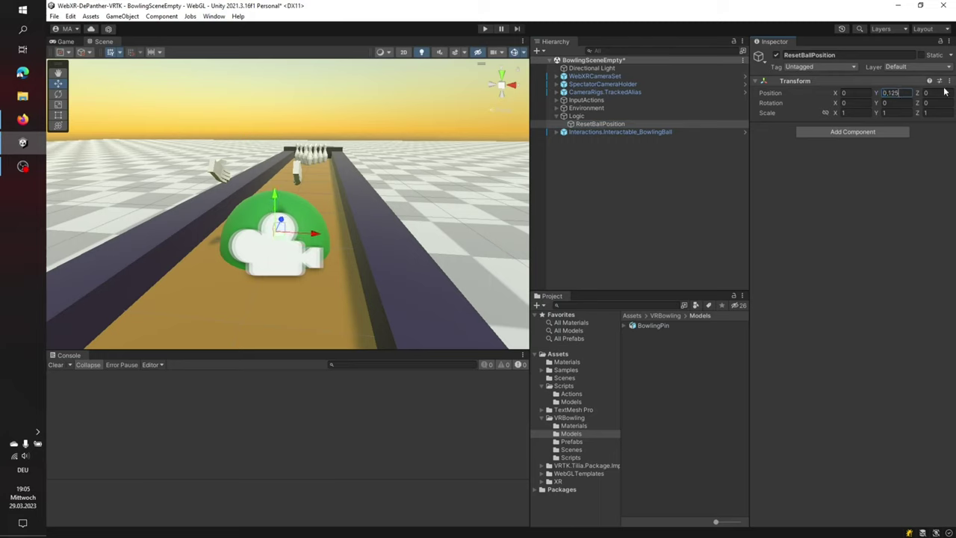
{"action": "left_click", "coordinate": [945, 92]}
{"action": "type", "text": "-7,5"}
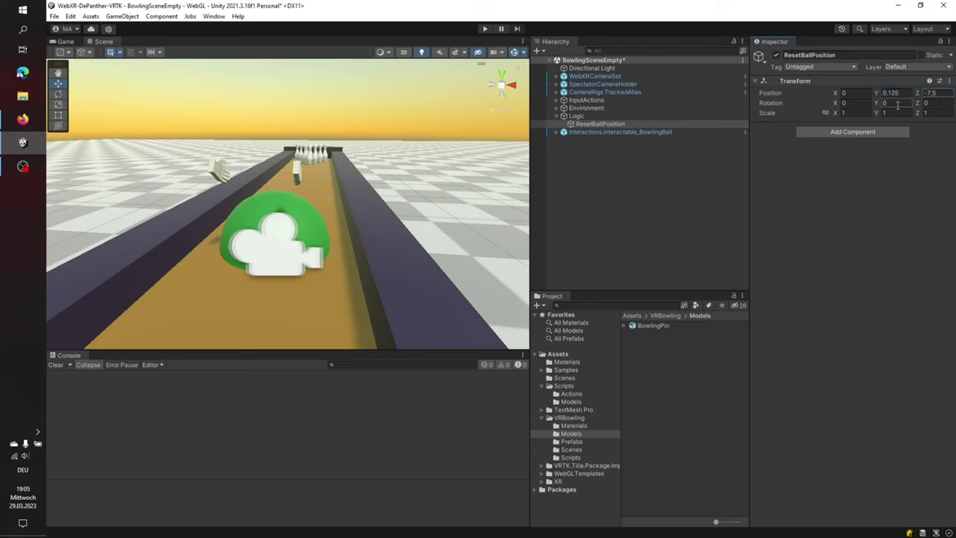
{"action": "left_click_drag", "start_coordinate": [444, 224], "coordinate": [66, 190], "text": "alt"}
{"action": "mouse_move", "coordinate": [166, 192]}
{"action": "left_mouse_down", "text": "alt"}
{"action": "mouse_move", "coordinate": [168, 174]}
{"action": "mouse_move", "coordinate": [175, 205]}
{"action": "mouse_move", "coordinate": [171, 192]}
{"action": "left_mouse_up", "text": "alt"}
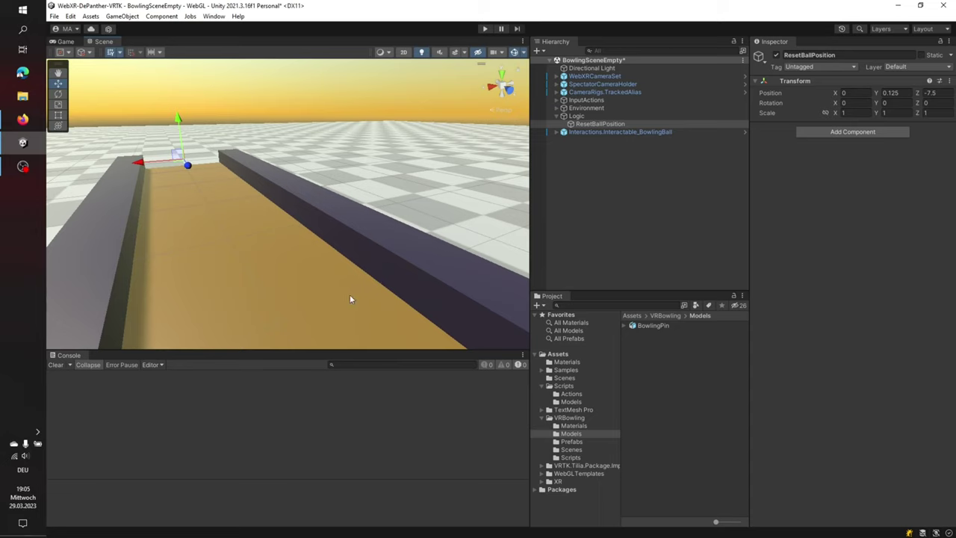
Read in Firefox how to set up the Transform Property Applier, and return to Unity with ResetBallPosition selected
{"action": "left_click", "coordinate": [577, 116]}
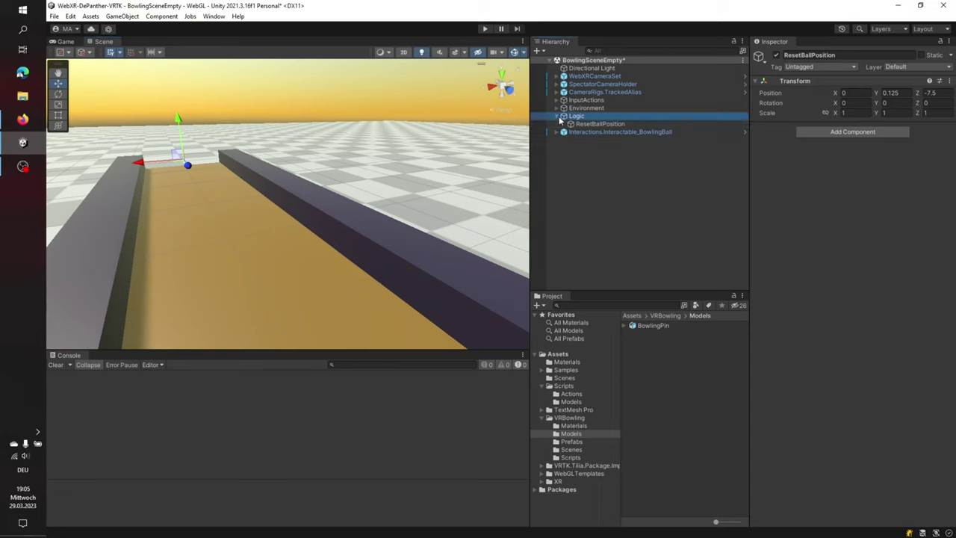
{"action": "left_click", "coordinate": [557, 116]}
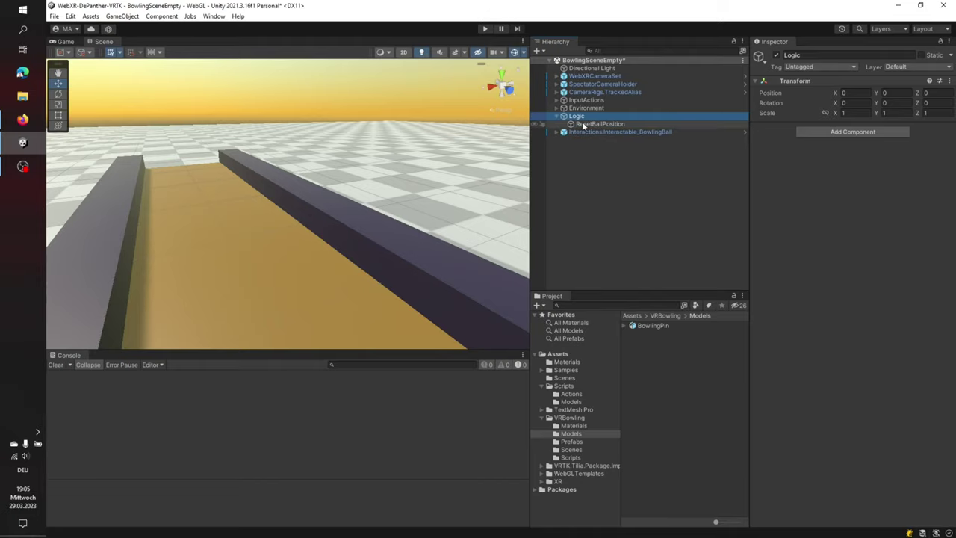
{"action": "left_click", "coordinate": [22, 119]}
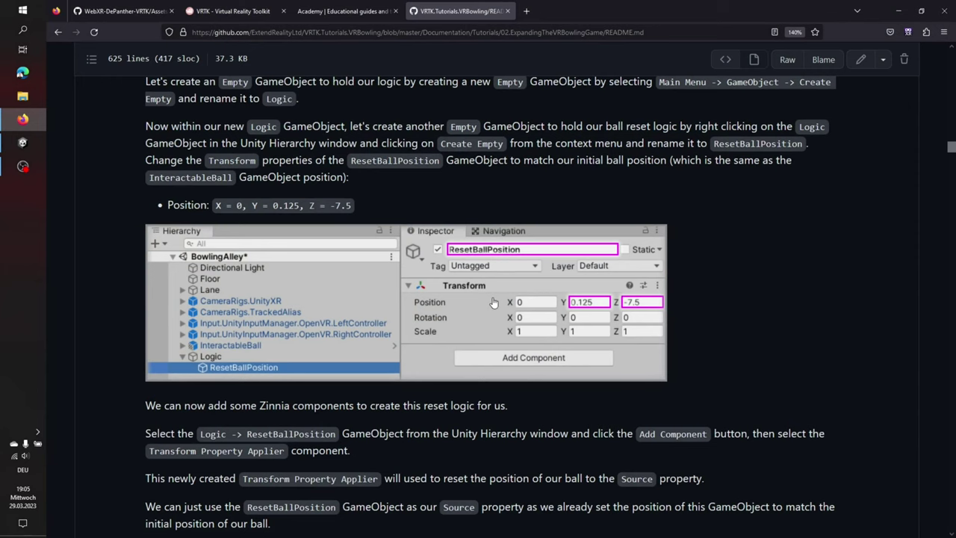
{"action": "scroll", "coordinate": [419, 254], "scroll_direction": "down", "scroll_amount": 3}
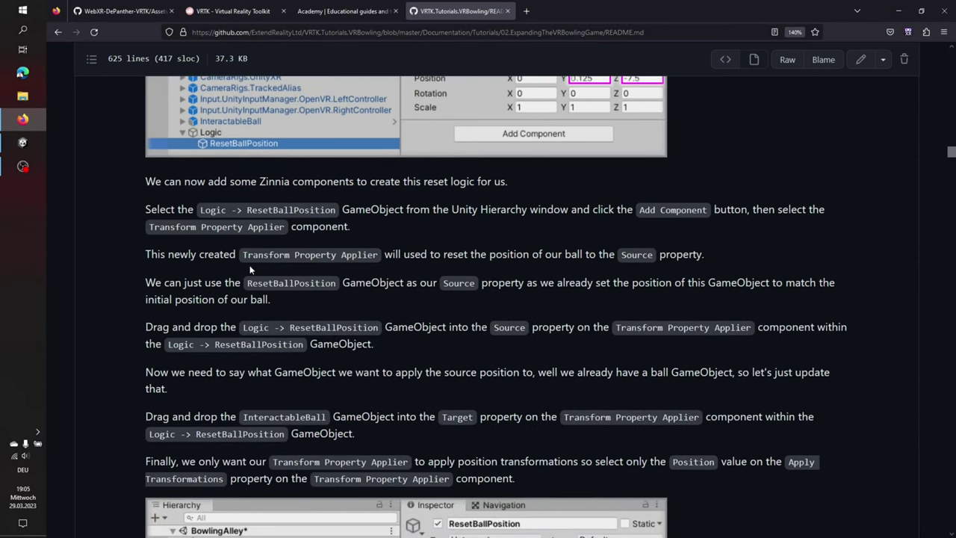
{"action": "scroll", "coordinate": [251, 269], "scroll_direction": "up", "scroll_amount": 2}
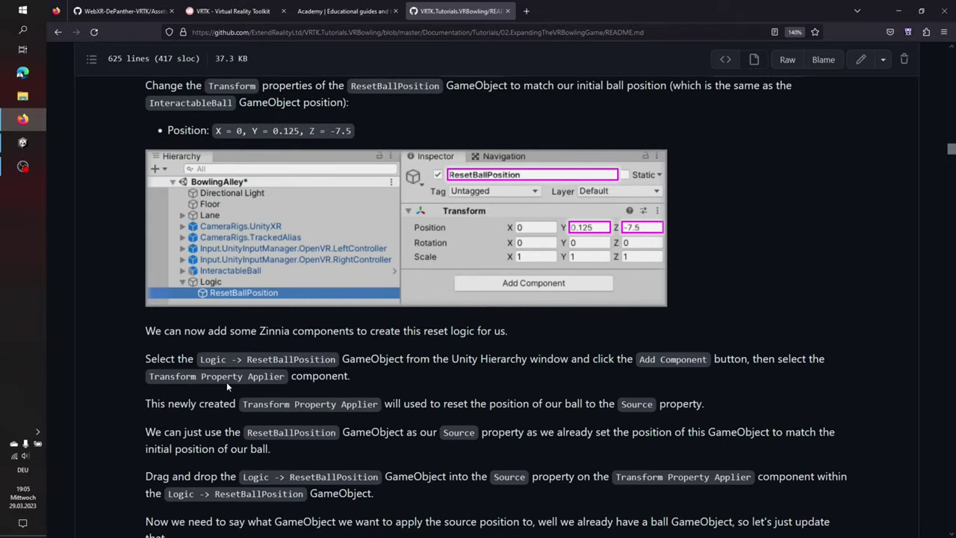
{"action": "left_click", "coordinate": [23, 149]}
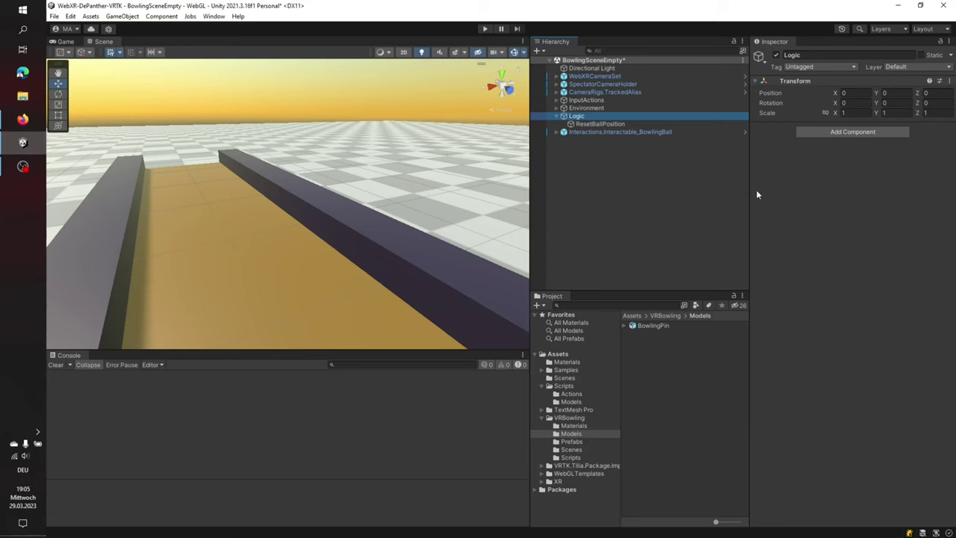
{"action": "left_click", "coordinate": [621, 124]}
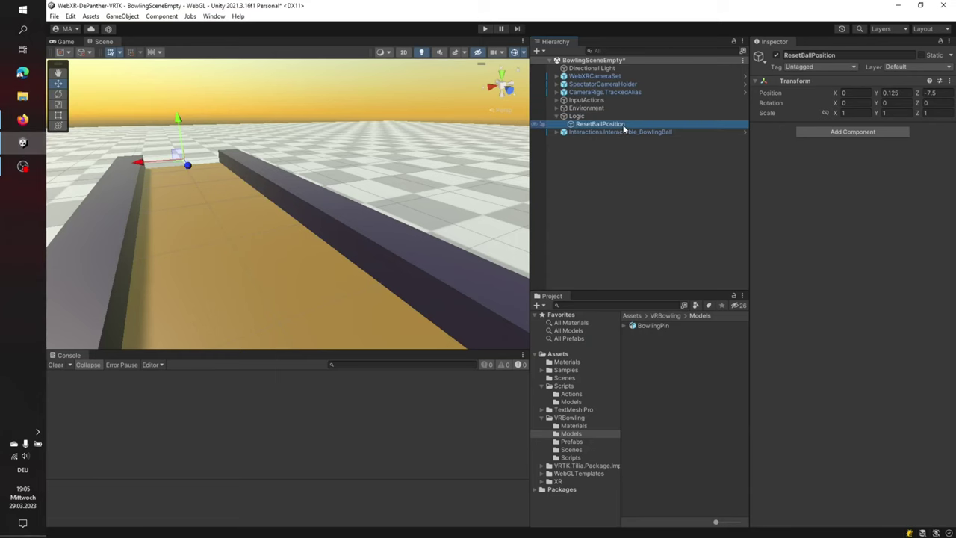
Add a Transform Property Applier component to the ResetBallPosition object
{"action": "left_click", "coordinate": [813, 133]}
{"action": "type", "text": "tran"}
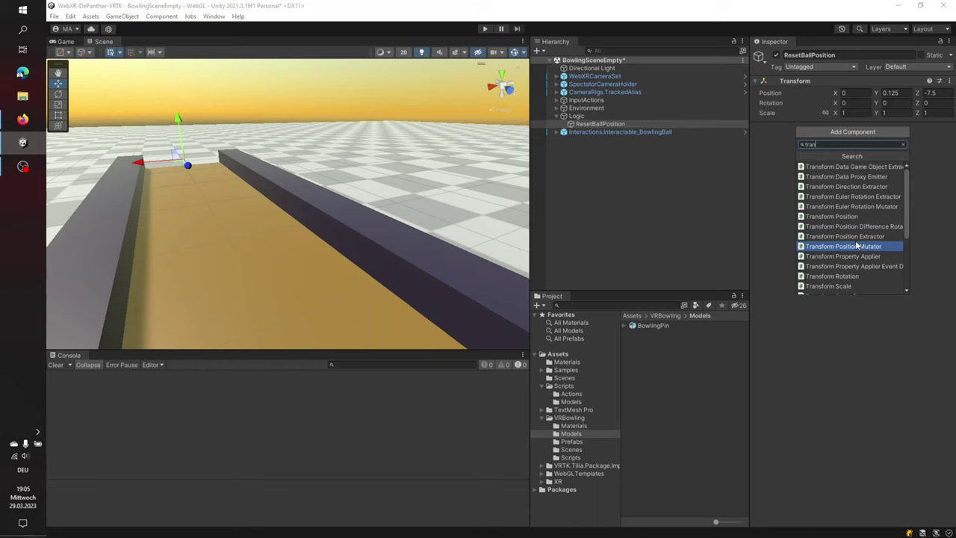
{"action": "type", "text": "sform prop"}
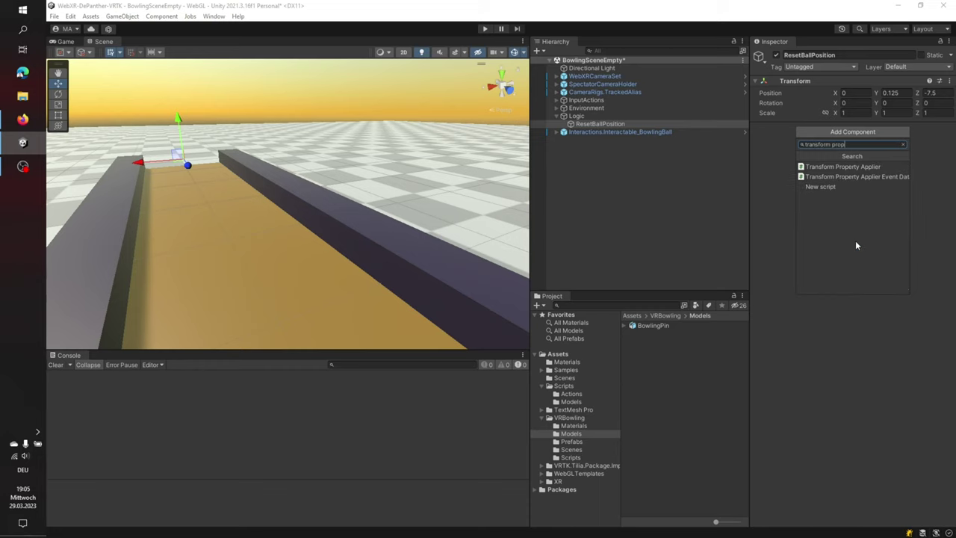
{"action": "left_click", "coordinate": [862, 168]}
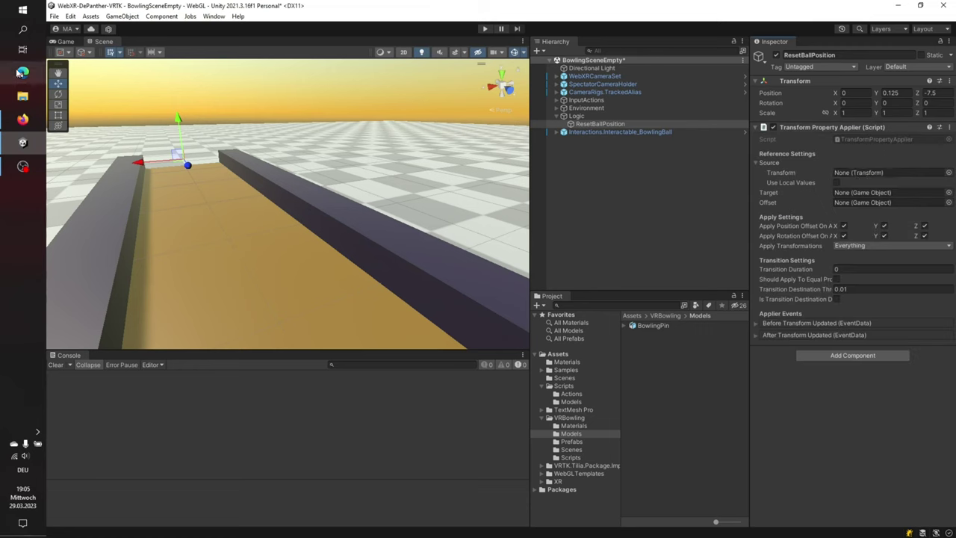
Read the Source and Target instructions in Firefox, then in Unity assign ResetBallPosition as the applier's source Transform and Interactions.Interactable_BowlingBall as its Target
{"action": "left_click", "coordinate": [14, 116]}
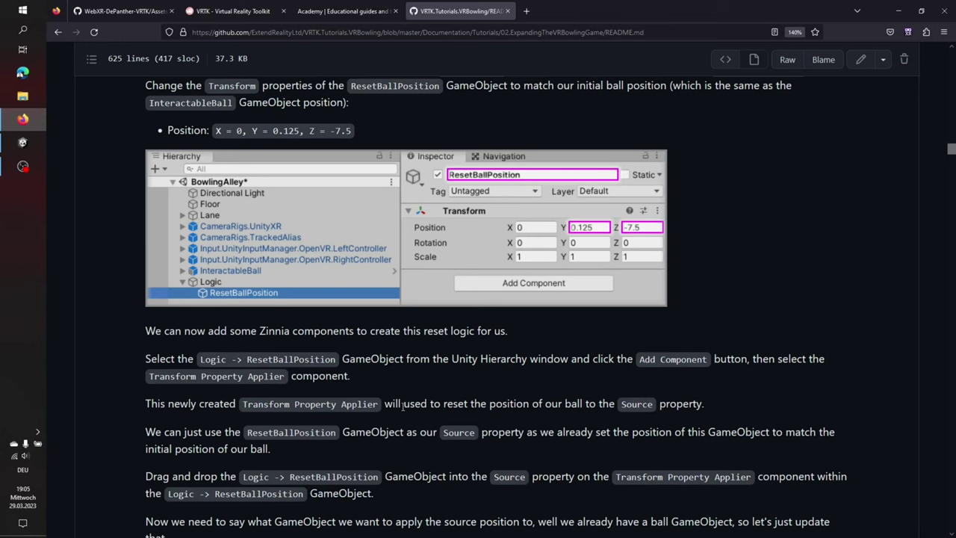
{"action": "left_click_drag", "start_coordinate": [403, 406], "coordinate": [616, 407]}
{"action": "scroll", "coordinate": [774, 319], "scroll_direction": "down", "scroll_amount": 3}
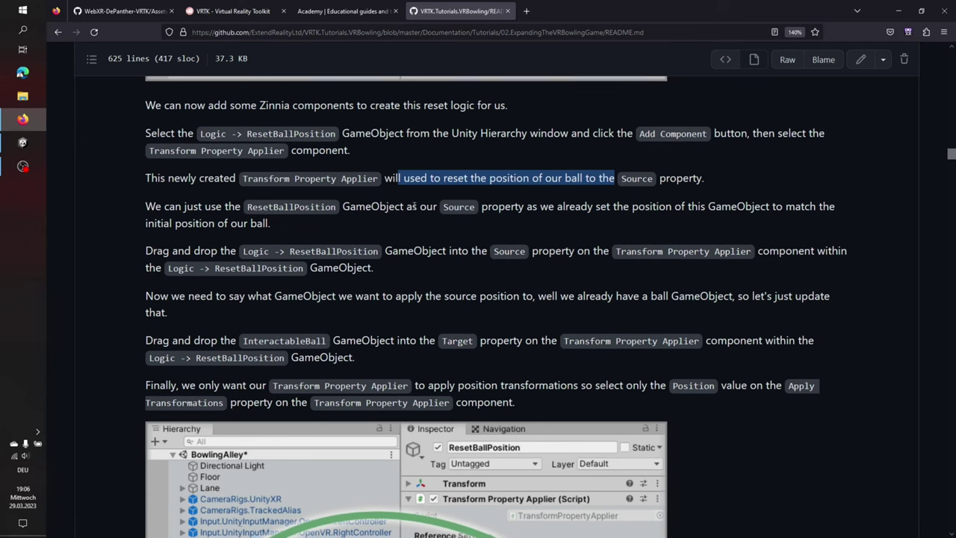
{"action": "scroll", "coordinate": [413, 210], "scroll_direction": "down", "scroll_amount": 2}
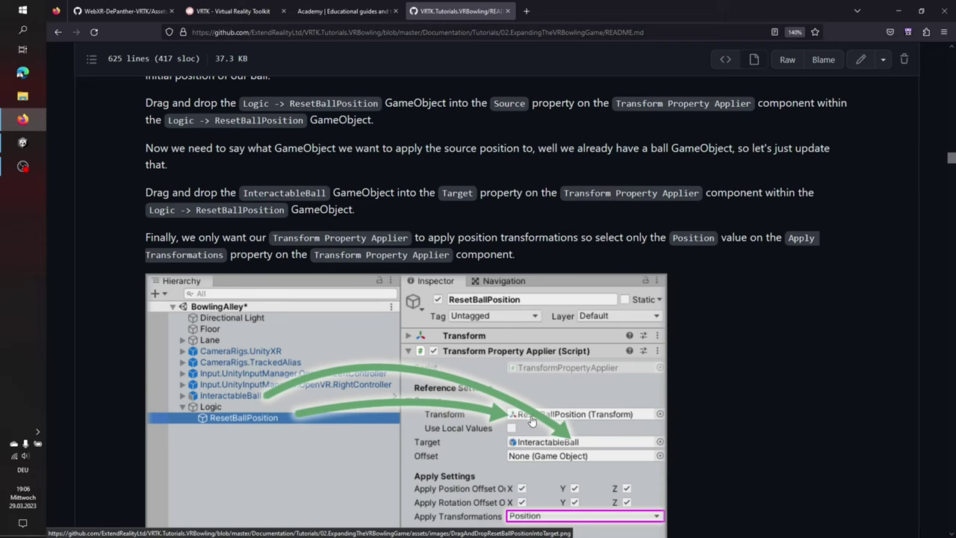
{"action": "left_click", "coordinate": [23, 142]}
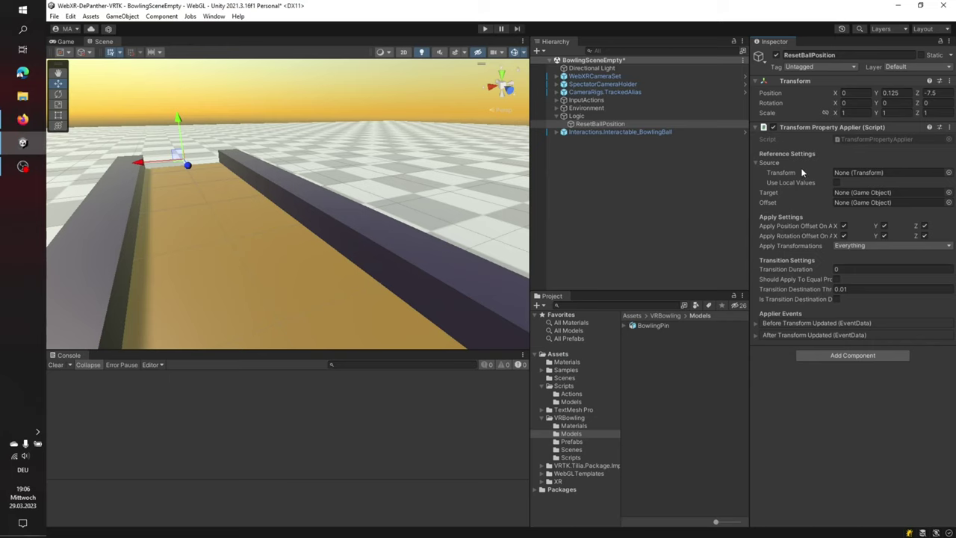
{"action": "left_click_drag", "start_coordinate": [591, 132], "coordinate": [852, 173]}
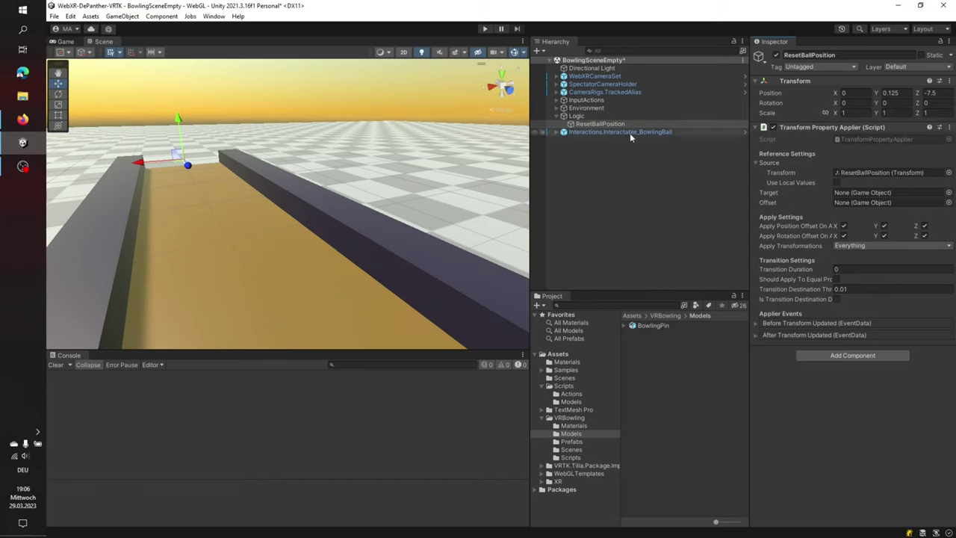
{"action": "left_click_drag", "start_coordinate": [633, 131], "coordinate": [847, 197]}
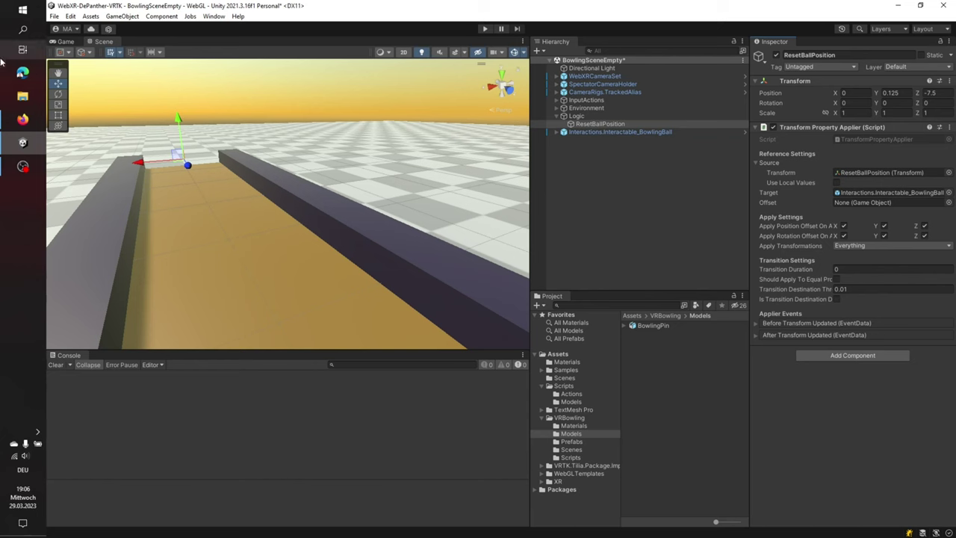
Check the transformation setting in the Firefox tutorial and limit the applier's Apply Transformations in Unity to Position only
{"action": "left_click", "coordinate": [14, 126]}
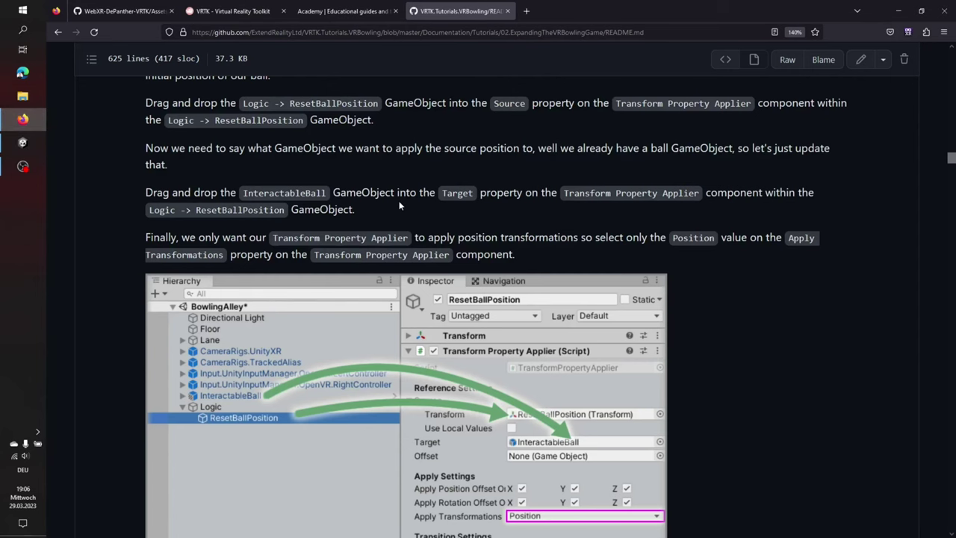
{"action": "scroll", "coordinate": [400, 207], "scroll_direction": "down", "scroll_amount": 3}
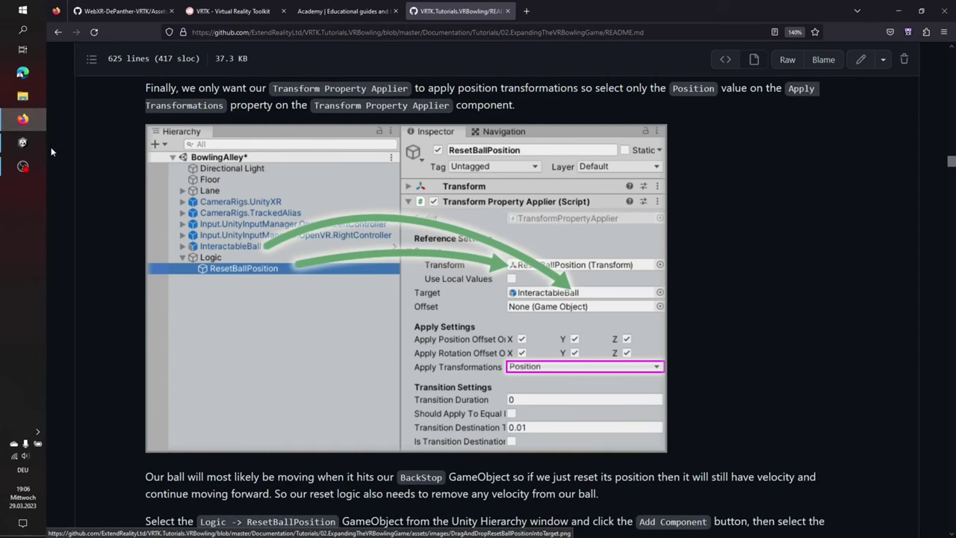
{"action": "left_click", "coordinate": [23, 142]}
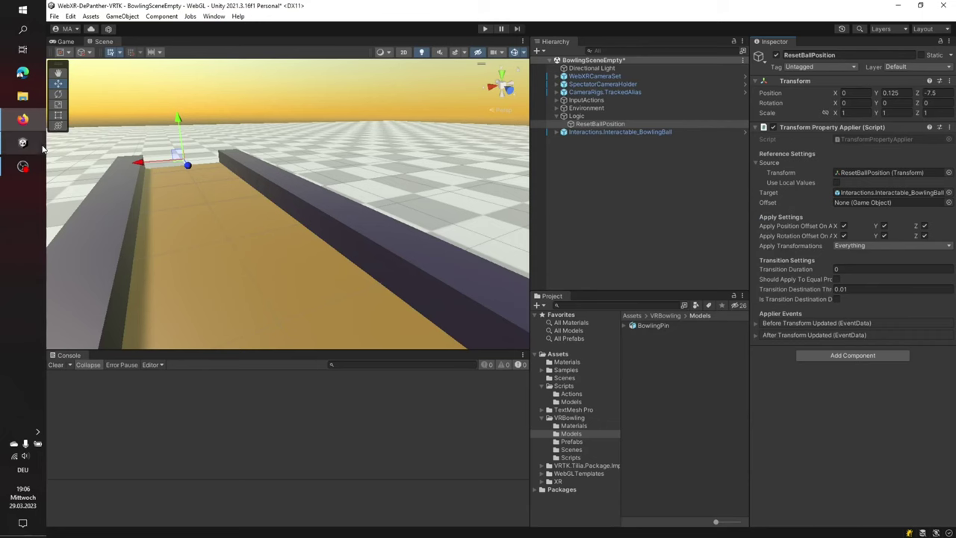
{"action": "left_click", "coordinate": [865, 247]}
{"action": "left_click", "coordinate": [861, 257]}
{"action": "left_click", "coordinate": [859, 246]}
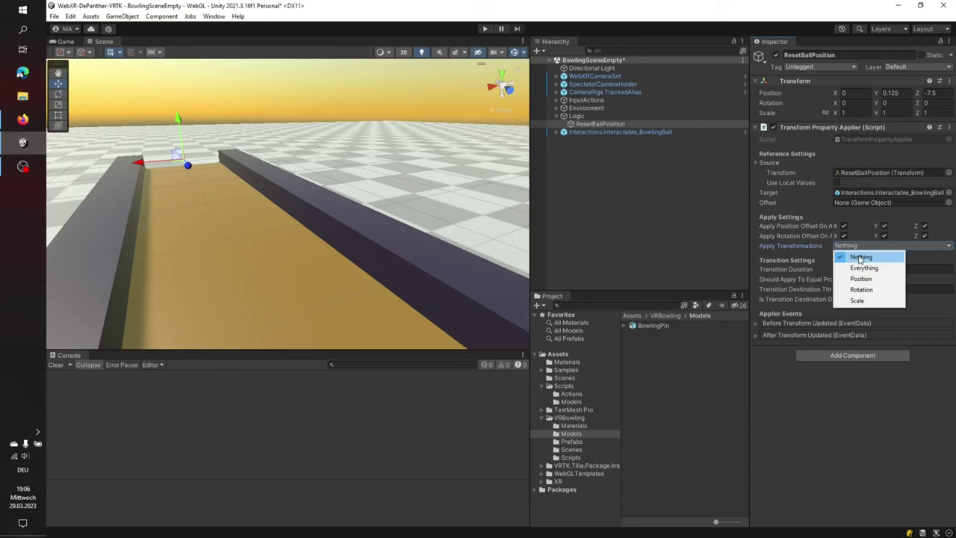
{"action": "left_click", "coordinate": [860, 279]}
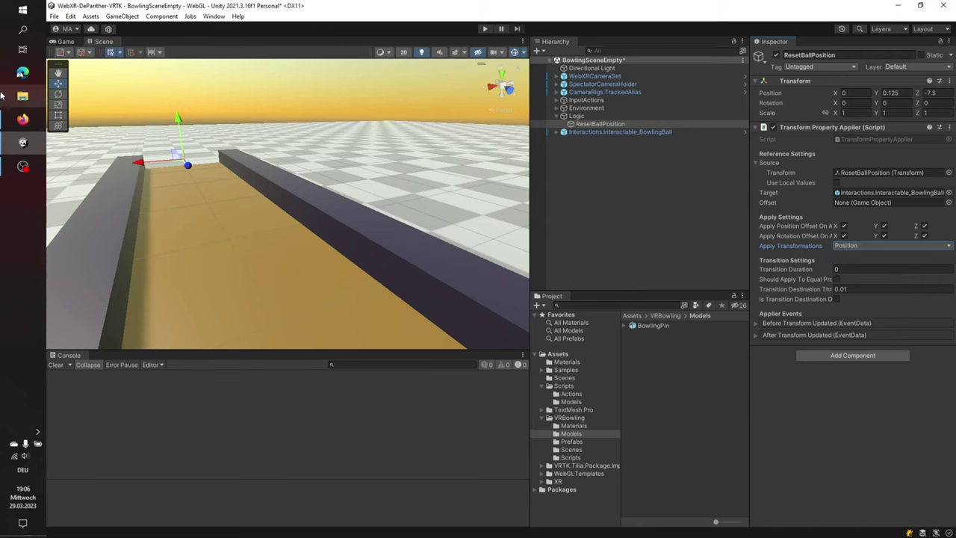
Read in Firefox how to remove the ball's velocity, and add a Rigidbody Property Mutator component to ResetBallPosition in Unity
{"action": "left_click", "coordinate": [23, 119]}
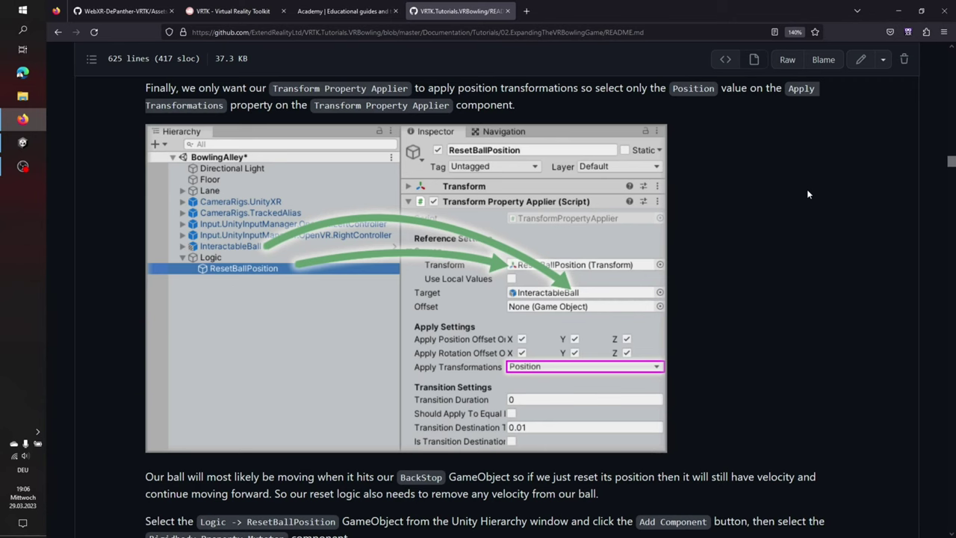
{"action": "scroll", "coordinate": [806, 194], "scroll_direction": "down", "scroll_amount": 3}
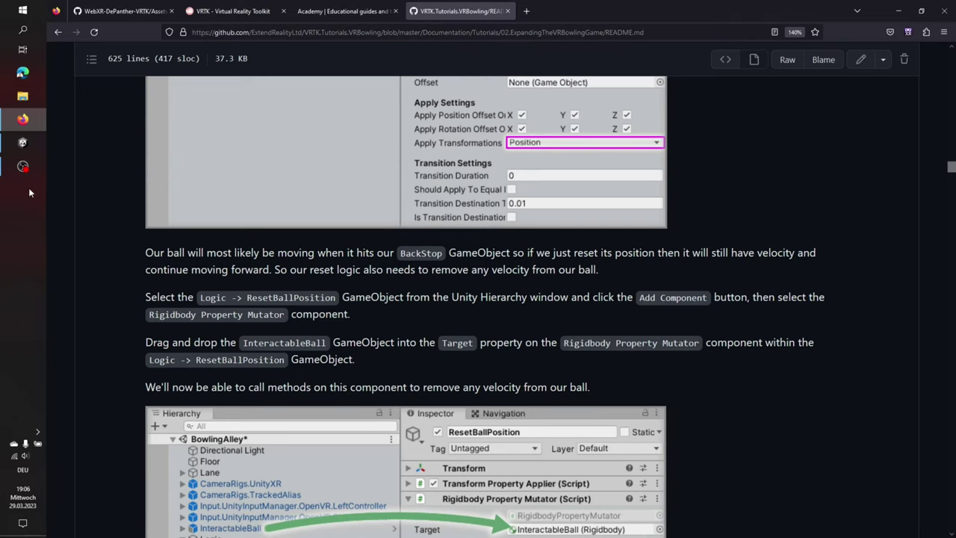
{"action": "left_click", "coordinate": [22, 143]}
{"action": "left_click", "coordinate": [899, 356]}
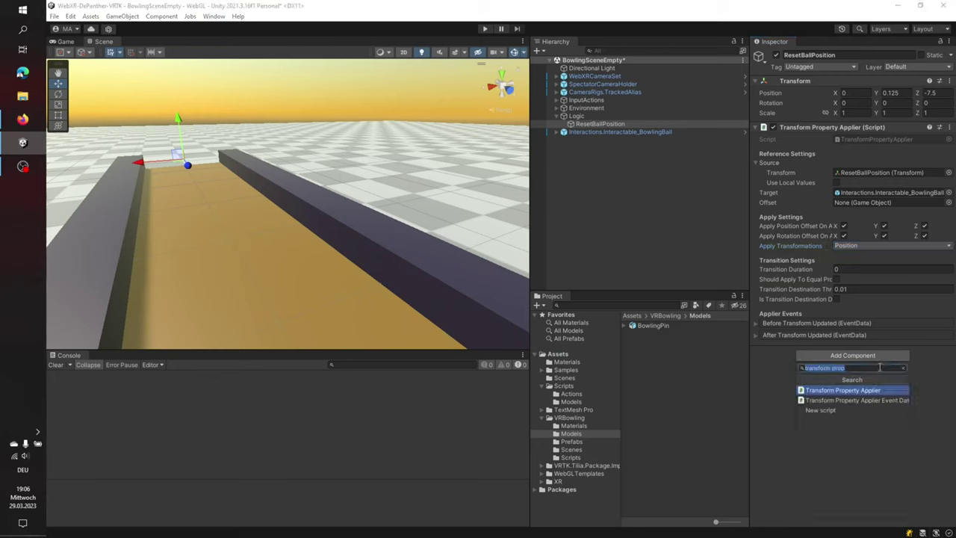
{"action": "type", "text": "rigidb"}
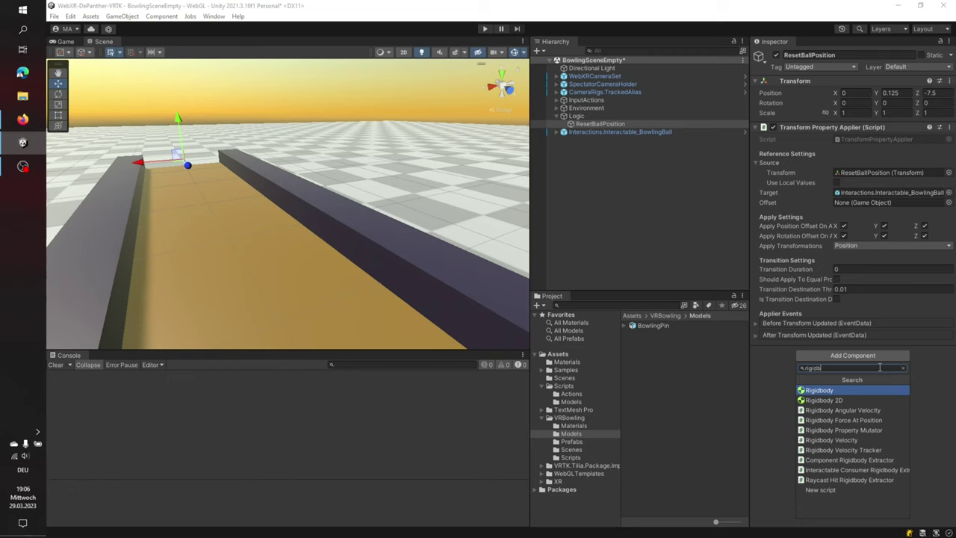
{"action": "type", "text": "pro"}
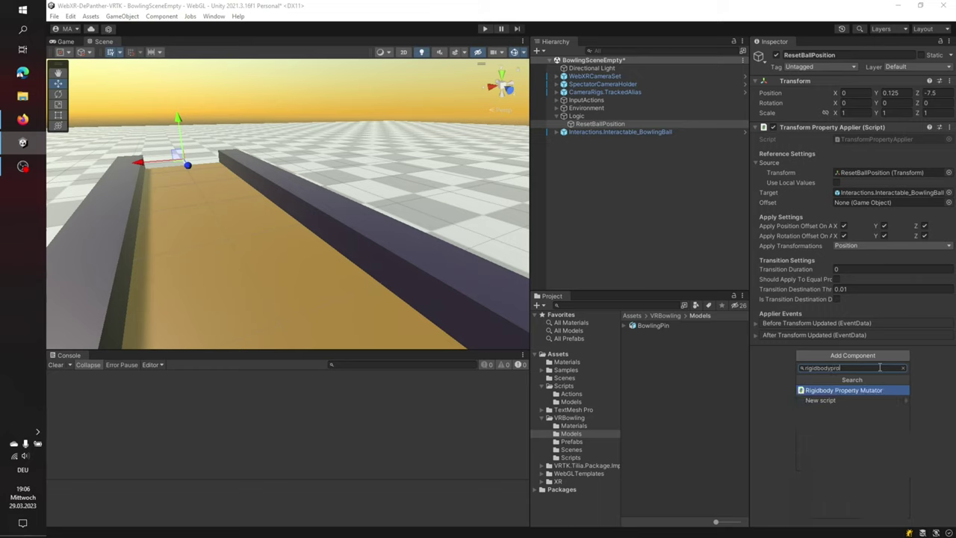
{"action": "key", "text": "Return"}
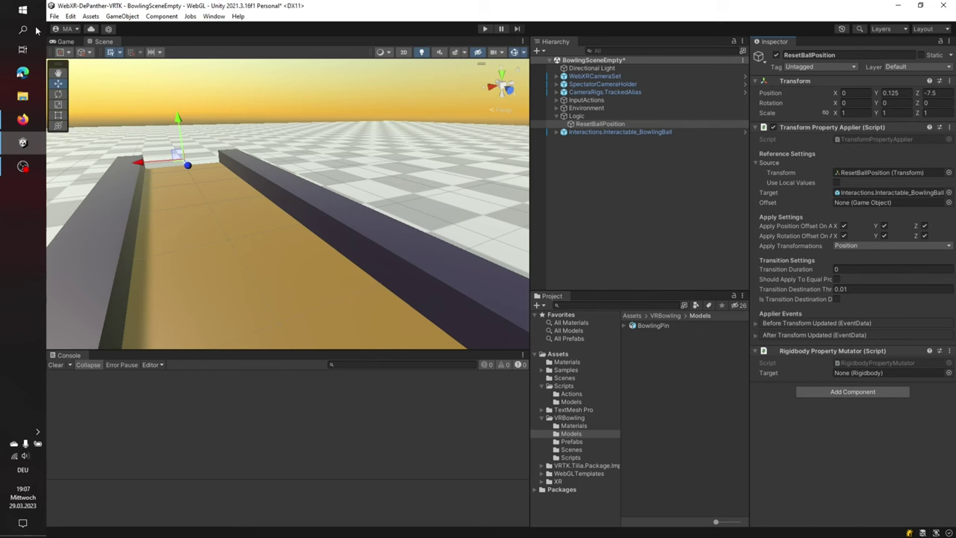
Check the mutator's target in the Firefox tutorial and assign Interactions.Interactable_BowlingBall as the Rigidbody Property Mutator's Target in Unity
{"action": "left_click", "coordinate": [22, 119]}
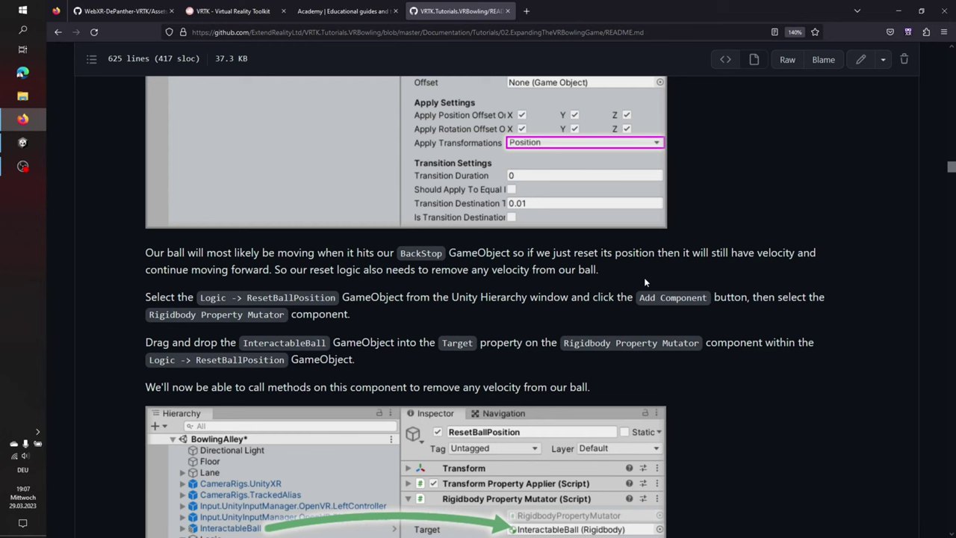
{"action": "scroll", "coordinate": [646, 282], "scroll_direction": "down", "scroll_amount": 3}
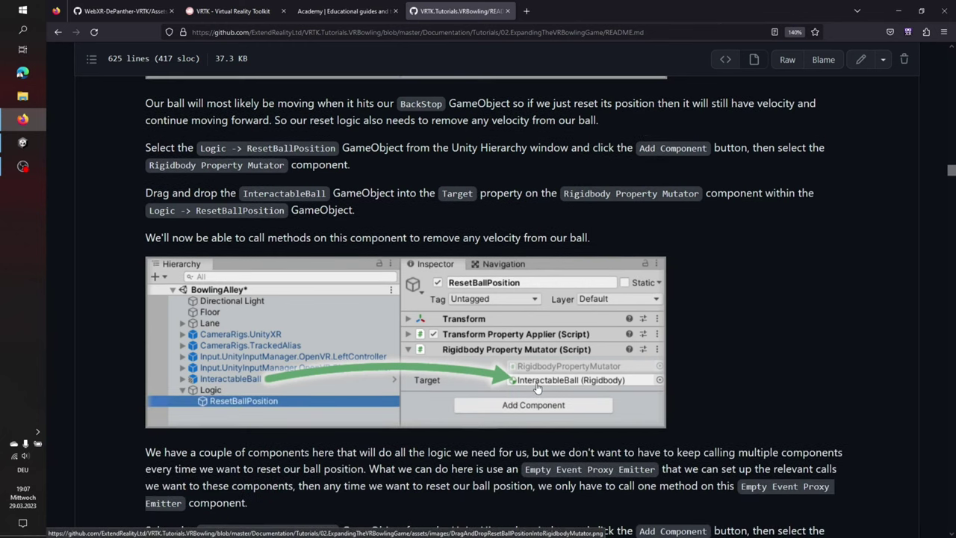
{"action": "left_click", "coordinate": [23, 143]}
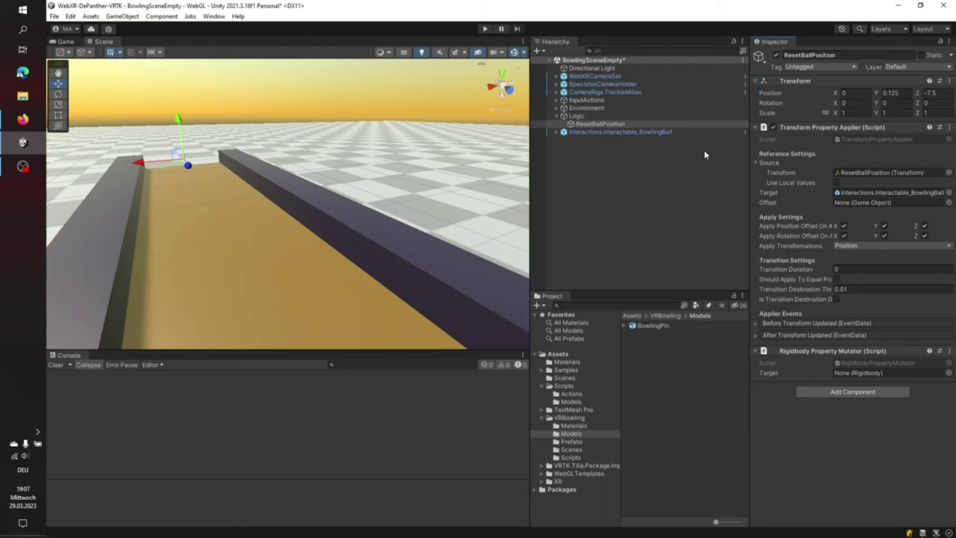
{"action": "left_click_drag", "start_coordinate": [618, 132], "coordinate": [893, 374]}
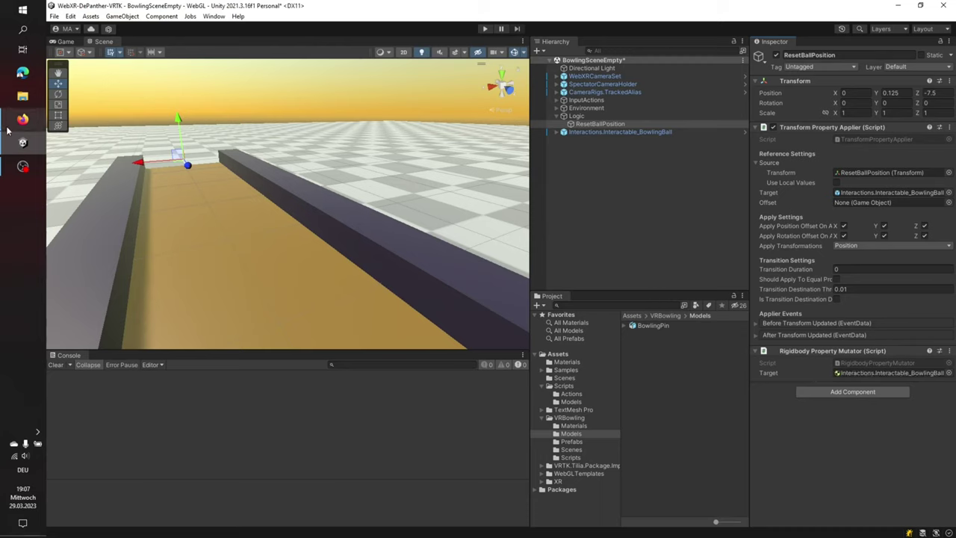
Read the event proxy instructions in Firefox and add an Empty Event Proxy Emitter component to ResetBallPosition in Unity
{"action": "left_click", "coordinate": [22, 119]}
{"action": "scroll", "coordinate": [881, 224], "scroll_direction": "down", "scroll_amount": 5}
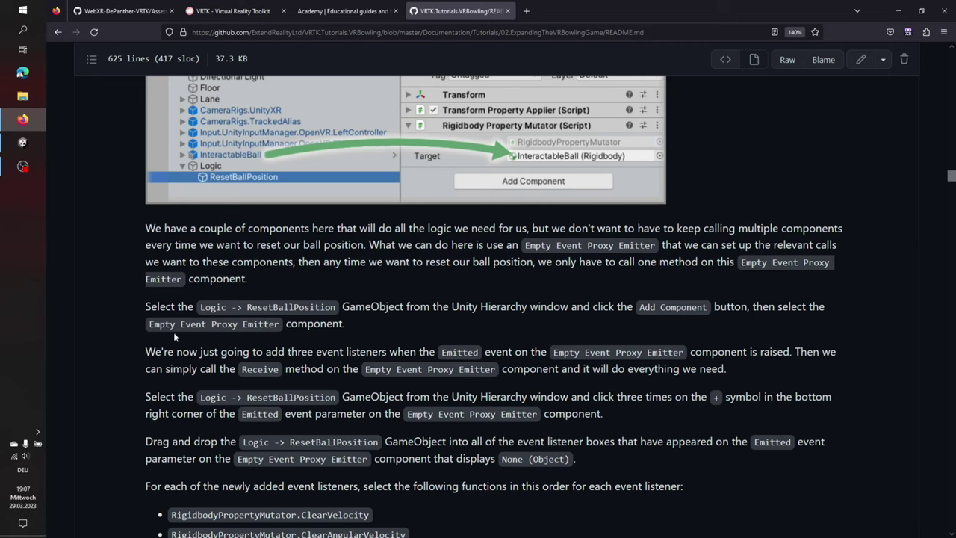
{"action": "left_click", "coordinate": [22, 143]}
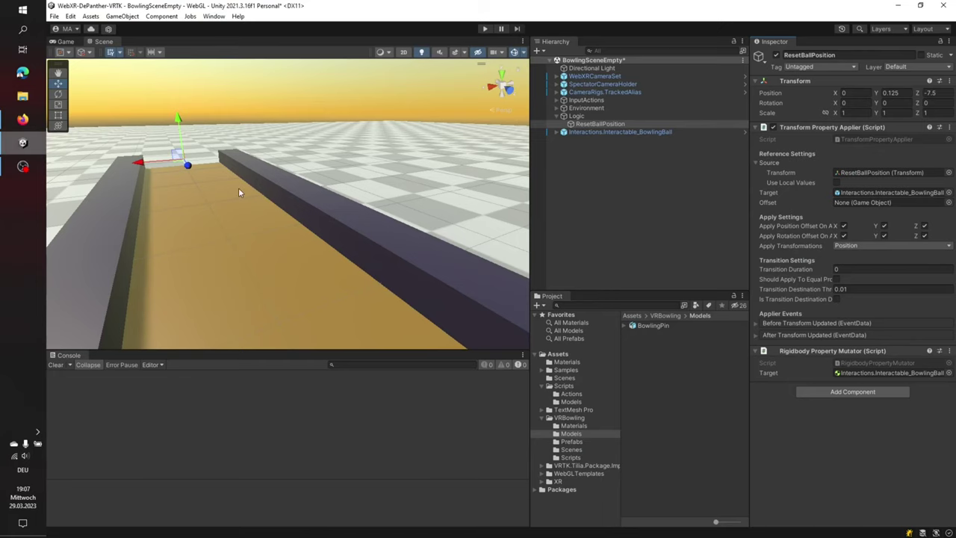
{"action": "left_click", "coordinate": [845, 392]}
{"action": "type", "text": "emptyeventproxy"}
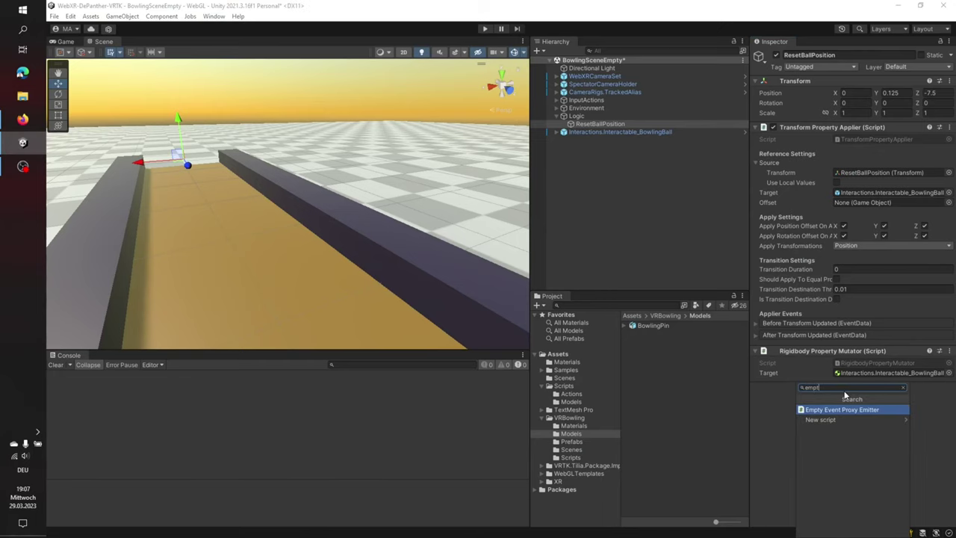
{"action": "key", "text": "Return"}
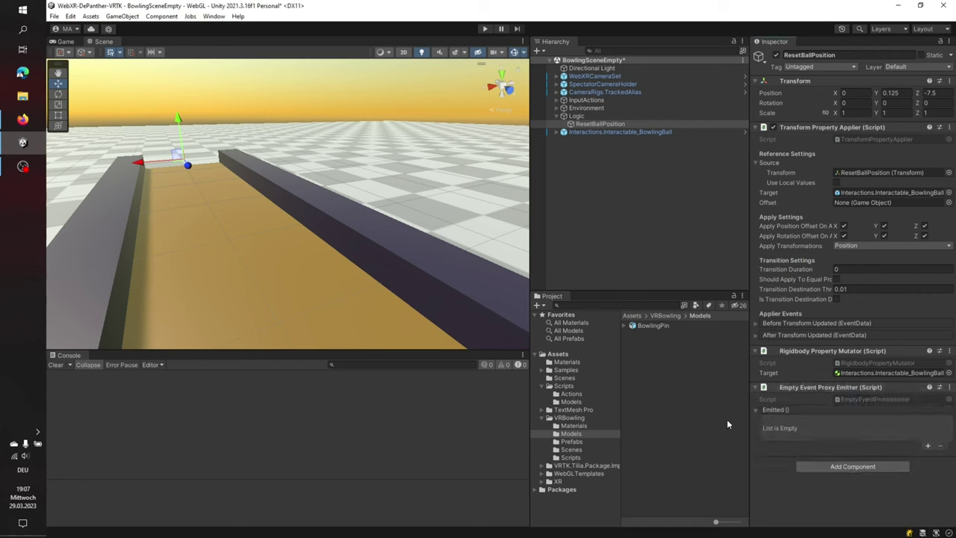
Read the event listener instructions in Firefox and add three listeners to the Empty Event Proxy Emitter's Emitted event in Unity
{"action": "left_click", "coordinate": [22, 119]}
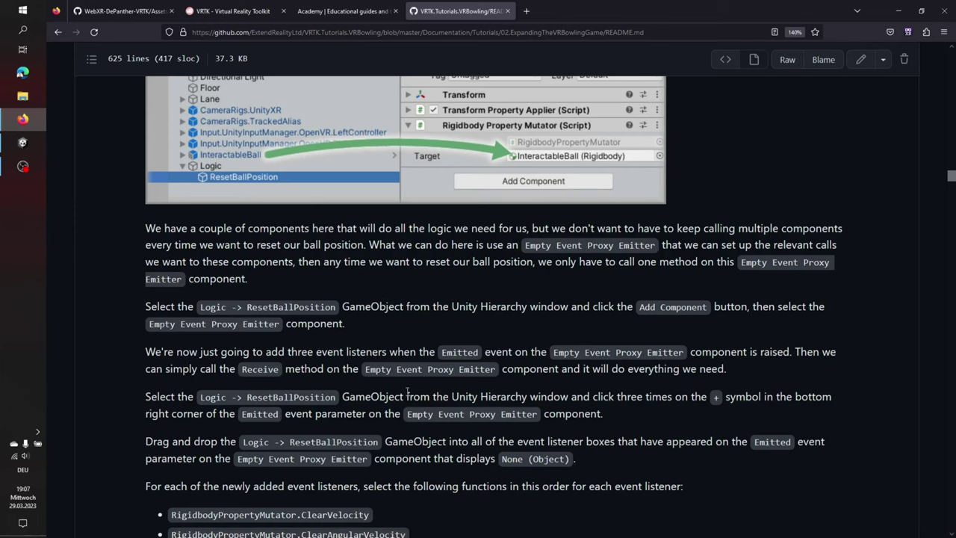
{"action": "scroll", "coordinate": [527, 351], "scroll_direction": "down", "scroll_amount": 5}
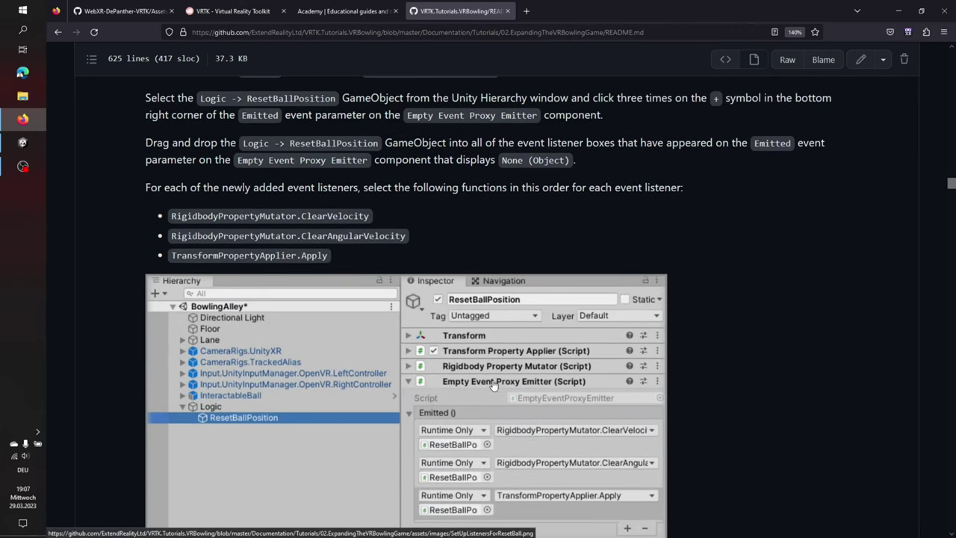
{"action": "scroll", "coordinate": [493, 384], "scroll_direction": "down", "scroll_amount": 1}
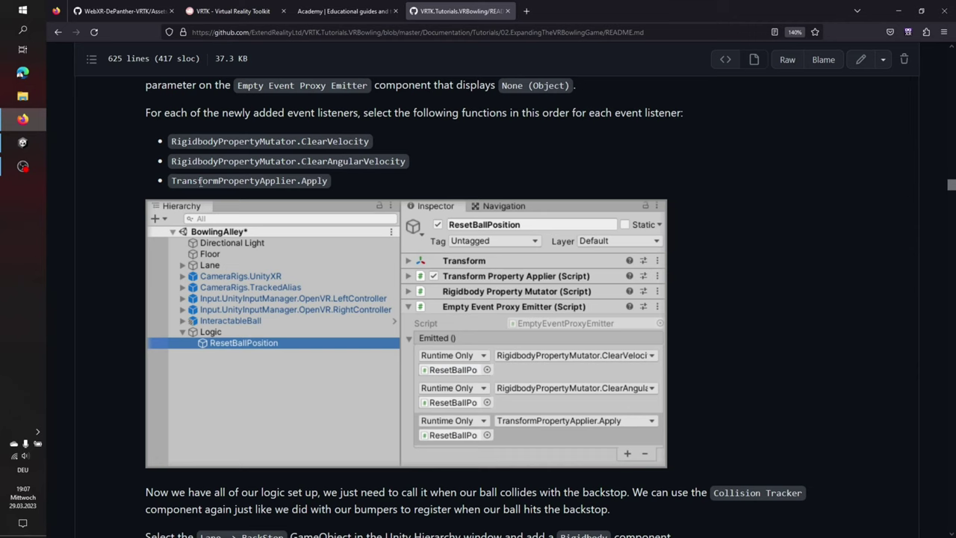
{"action": "left_click", "coordinate": [22, 143]}
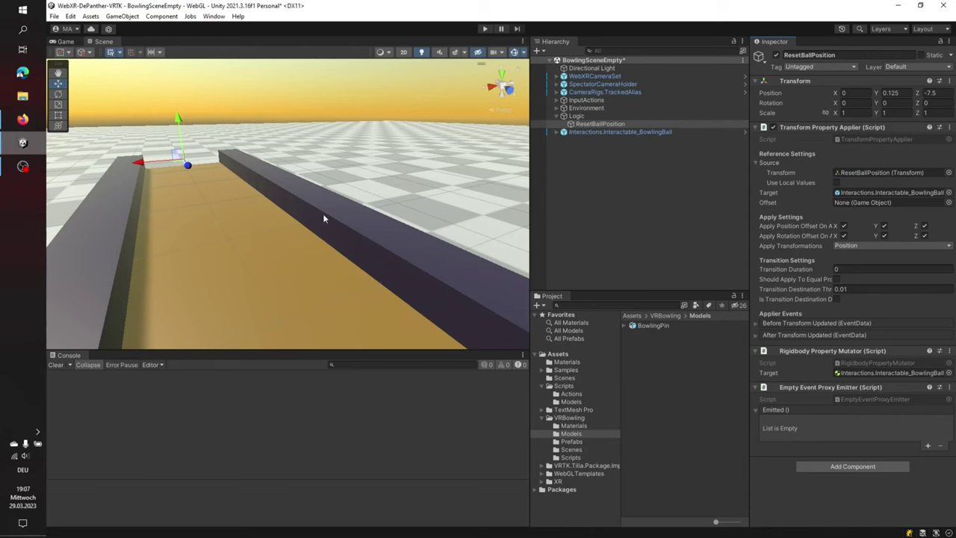
{"action": "left_click", "coordinate": [928, 446]}
{"action": "left_click", "coordinate": [930, 458]}
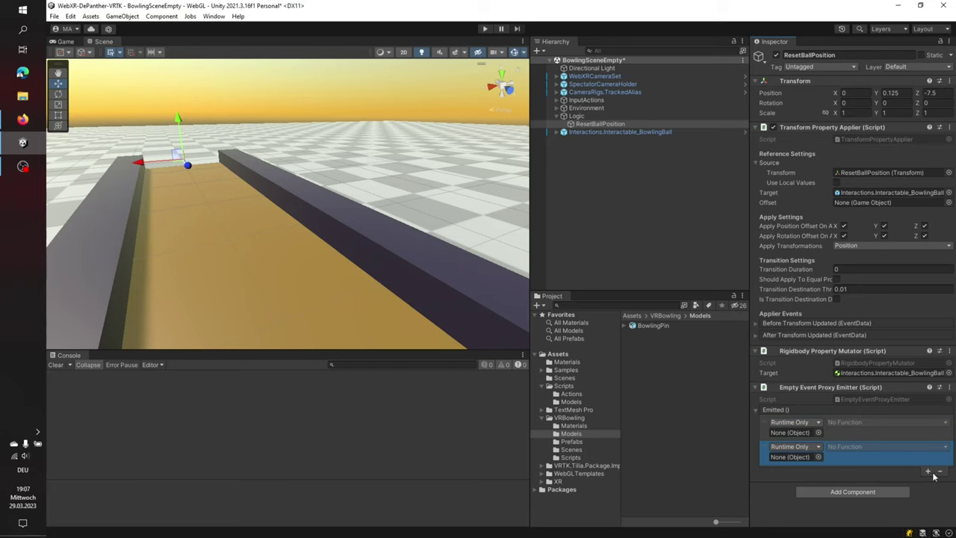
{"action": "left_click", "coordinate": [928, 471]}
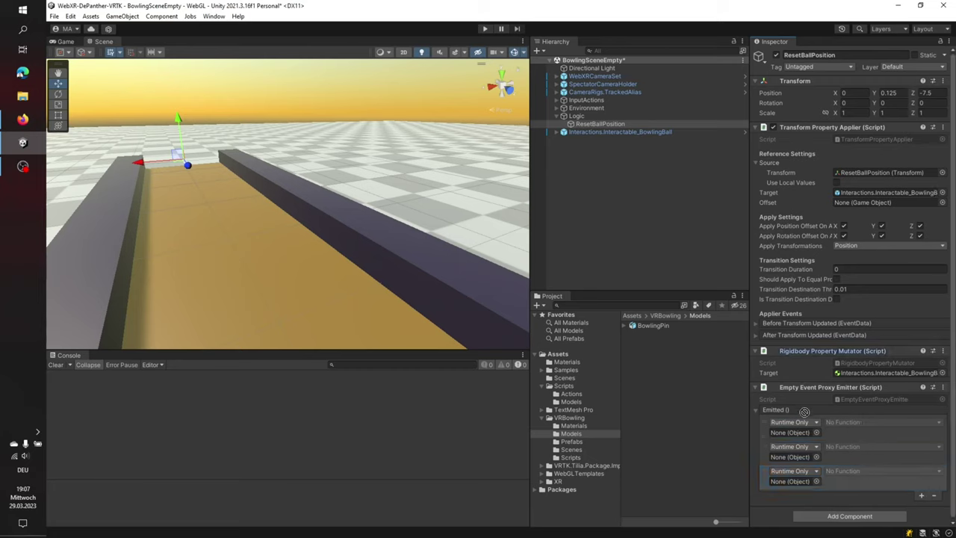
Assign ResetBallPosition's Rigidbody Property Mutator to the first two Emitted listeners and its Transform Property Applier to the third, checking the Firefox tutorial
{"action": "left_click_drag", "start_coordinate": [804, 411], "coordinate": [796, 457]}
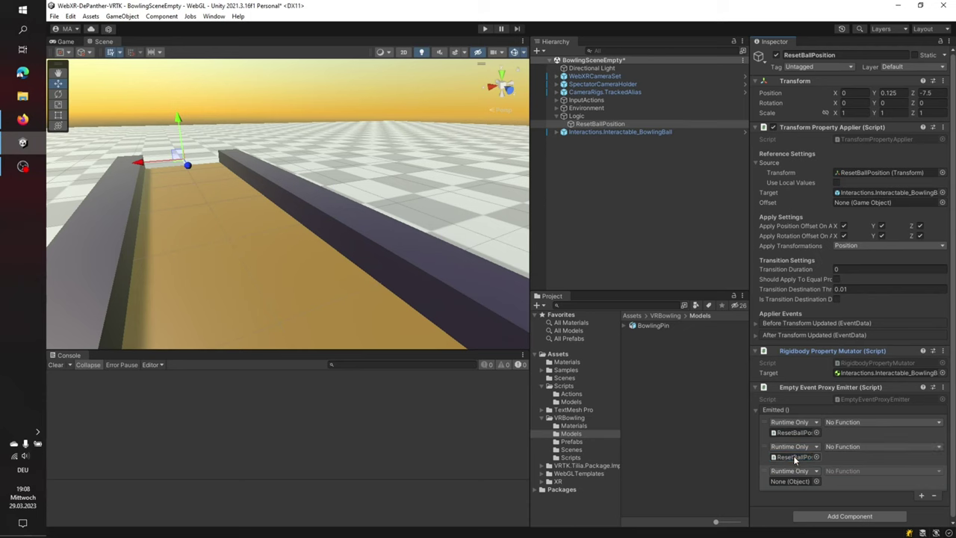
{"action": "left_click", "coordinate": [16, 122]}
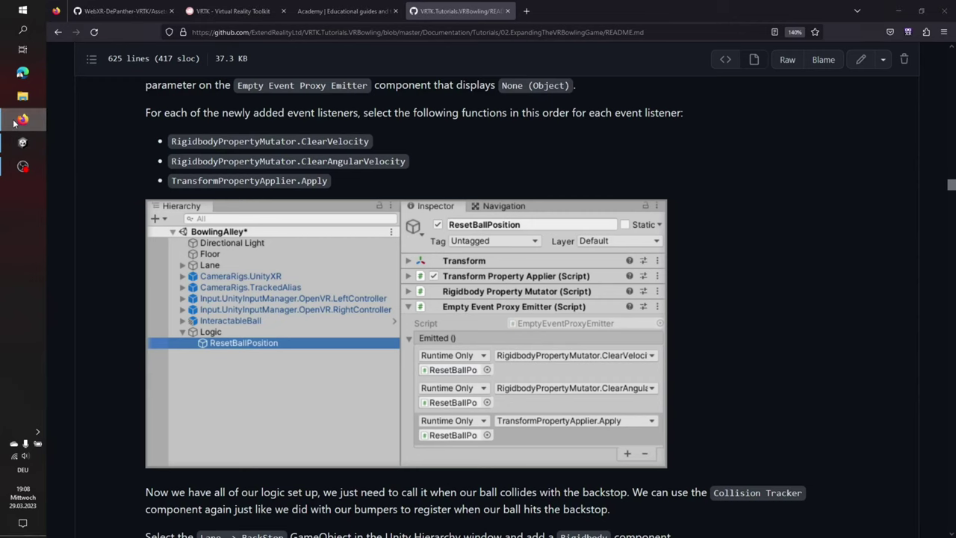
{"action": "left_click", "coordinate": [22, 143]}
{"action": "left_click_drag", "start_coordinate": [806, 128], "coordinate": [794, 481]}
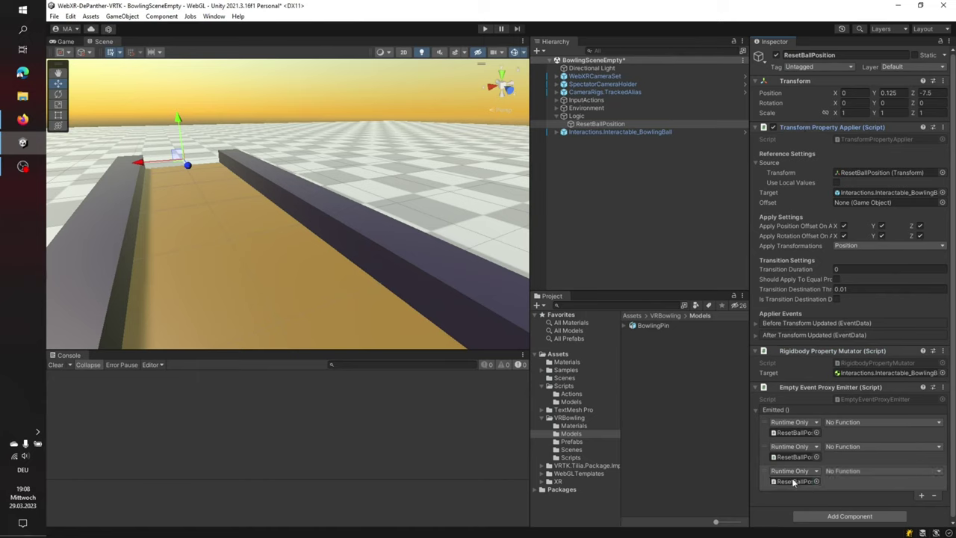
Set the first Emitted listener's function to RigidbodyPropertyMutator.ClearVelocity and the second's to RigidbodyPropertyMutator.ClearAngularVelocity
{"action": "left_click", "coordinate": [874, 422]}
{"action": "mouse_move", "coordinate": [880, 481]}
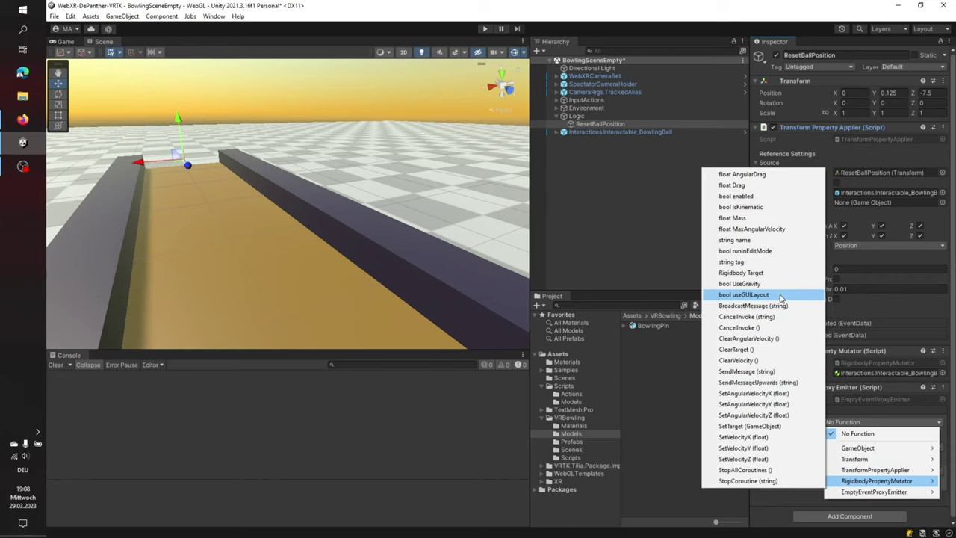
{"action": "left_click", "coordinate": [738, 360]}
{"action": "left_click", "coordinate": [890, 447]}
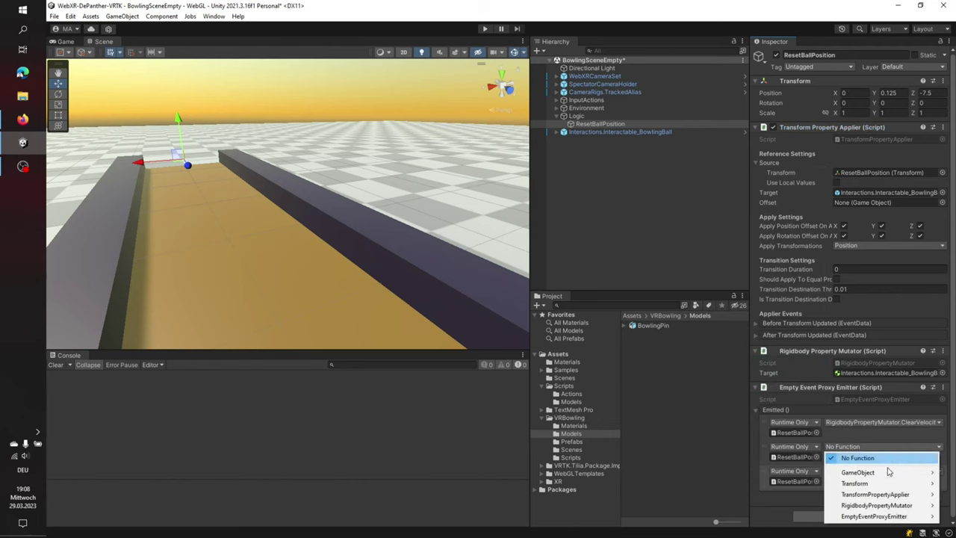
{"action": "mouse_move", "coordinate": [876, 505]}
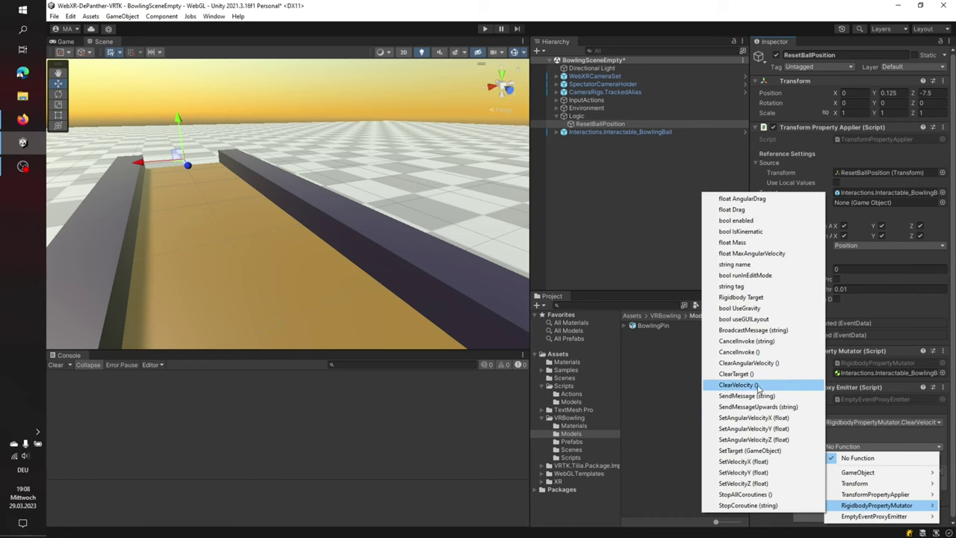
{"action": "left_click", "coordinate": [750, 363]}
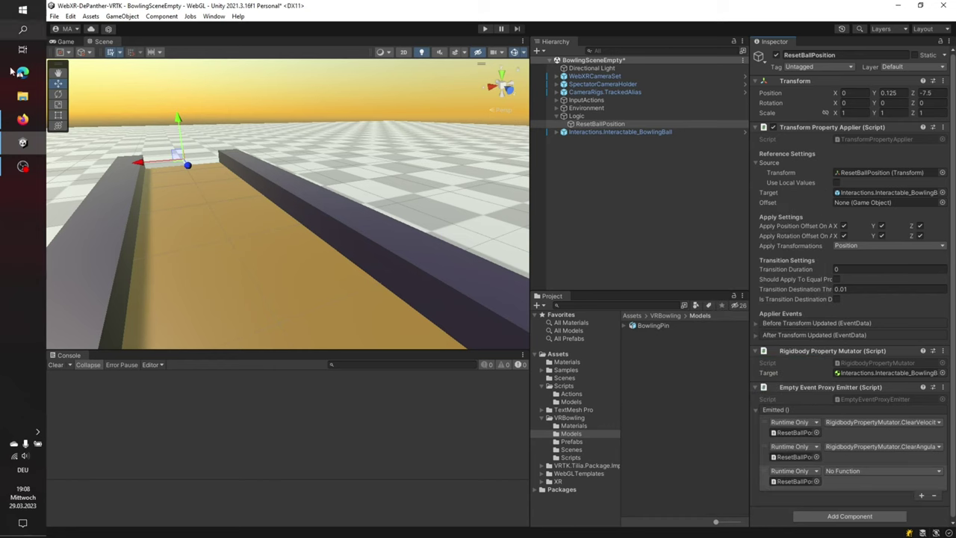
Check the third listener's function in the Firefox tutorial and set it to TransformPropertyApplier.Apply in Unity
{"action": "left_click", "coordinate": [22, 123]}
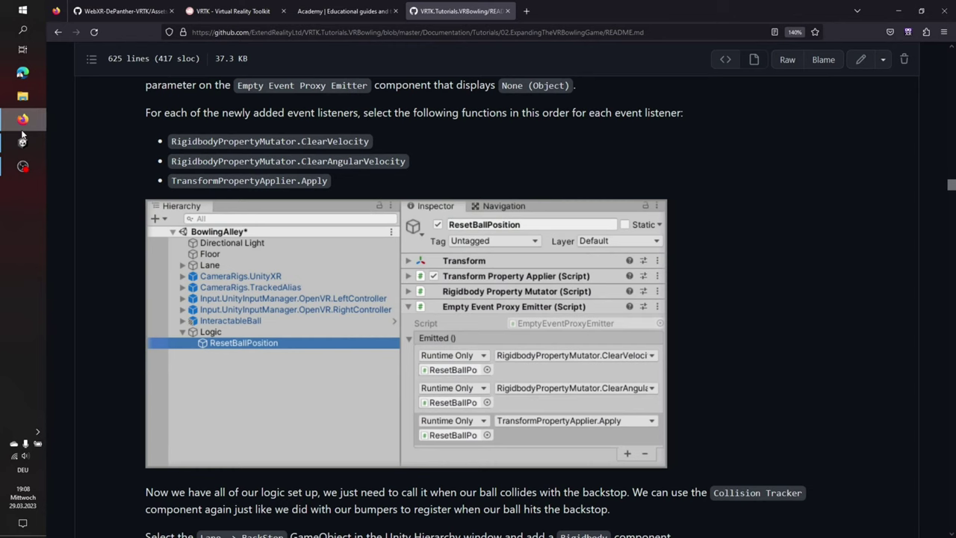
{"action": "left_click", "coordinate": [23, 141]}
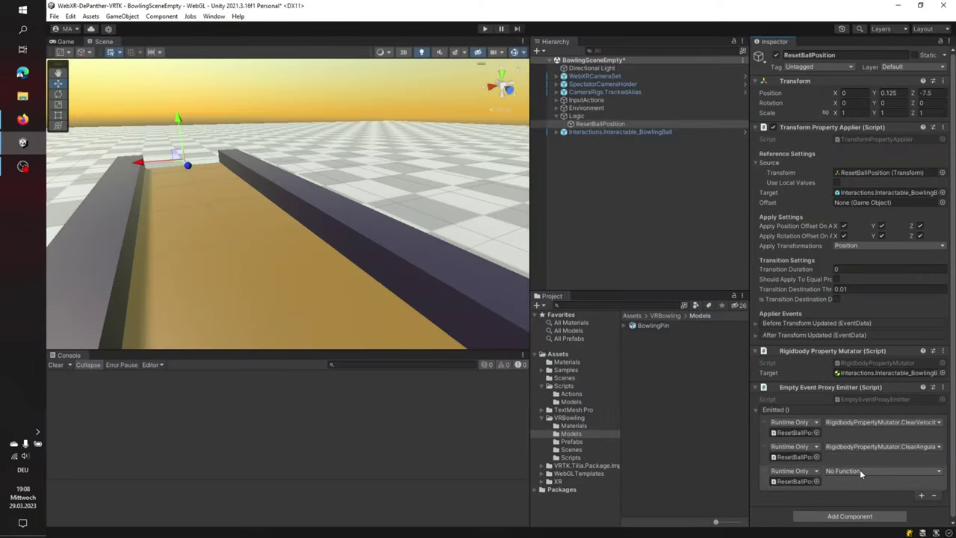
{"action": "left_click", "coordinate": [861, 471]}
{"action": "mouse_move", "coordinate": [853, 448]}
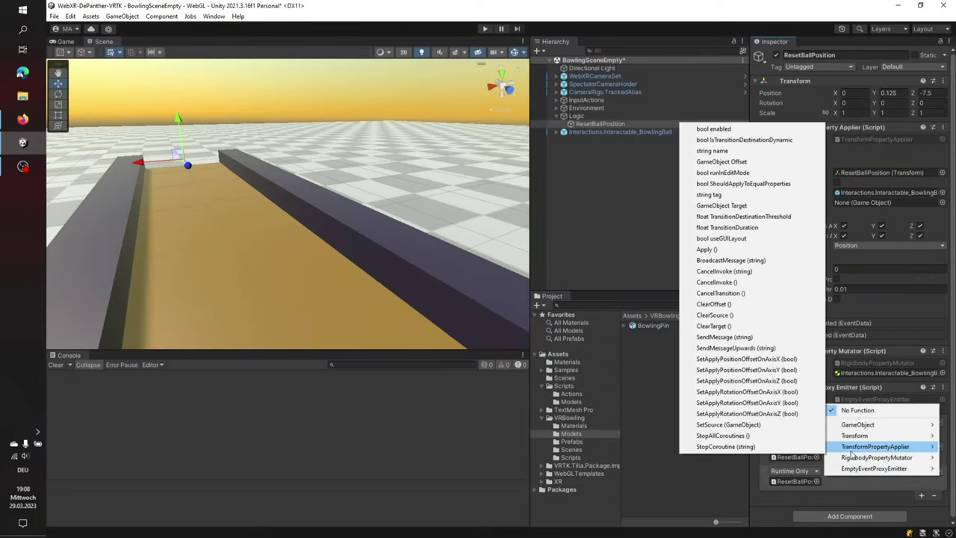
{"action": "left_click", "coordinate": [708, 248]}
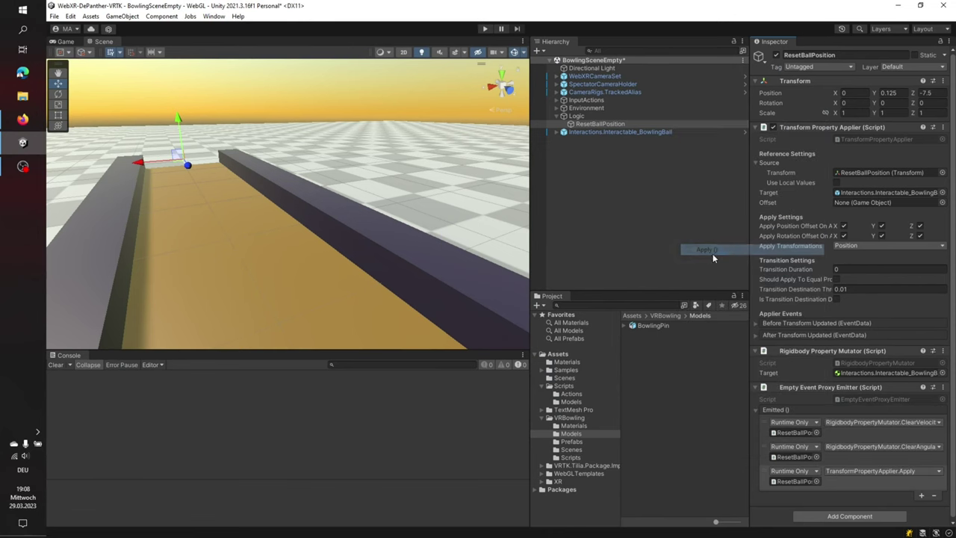
Read in Firefox how to set up the BackStop's Rigidbody and Collision Tracker to call the ball reset logic
{"action": "left_click", "coordinate": [11, 120]}
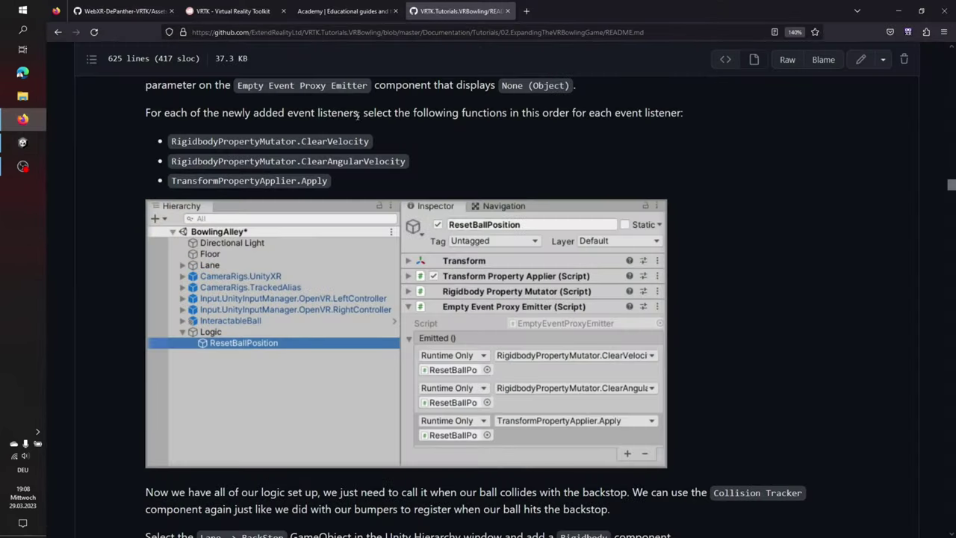
{"action": "scroll", "coordinate": [414, 153], "scroll_direction": "down", "scroll_amount": 4}
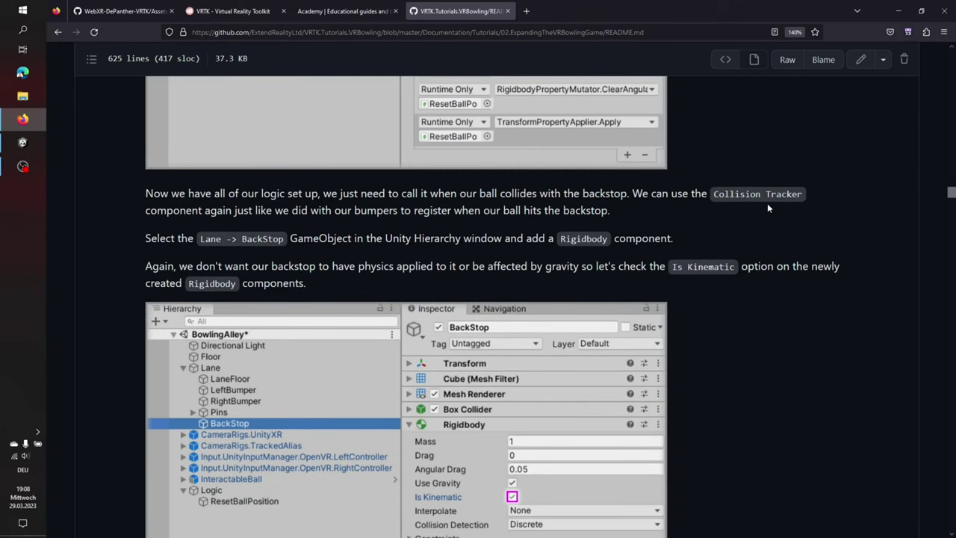
{"action": "scroll", "coordinate": [768, 209], "scroll_direction": "down", "scroll_amount": 1}
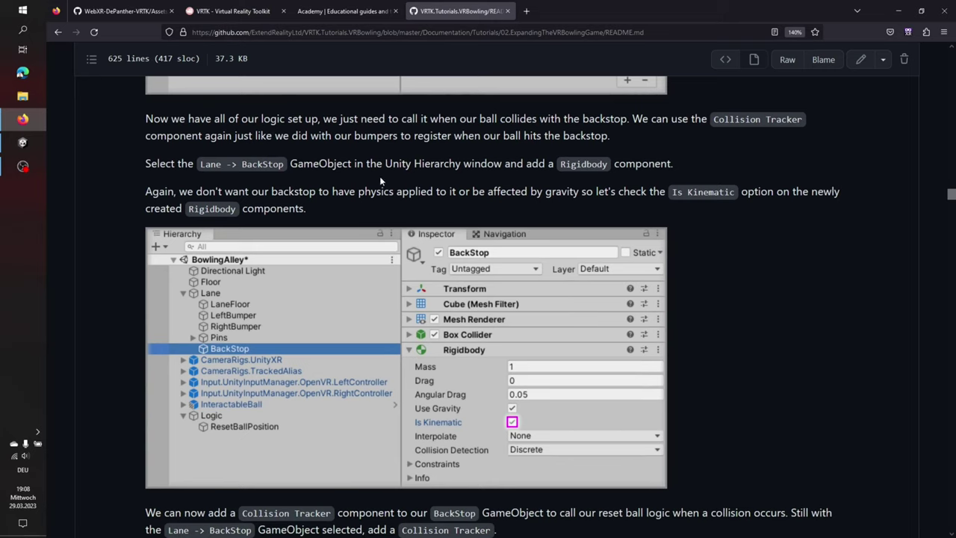
{"action": "scroll", "coordinate": [262, 198], "scroll_direction": "down", "scroll_amount": 4}
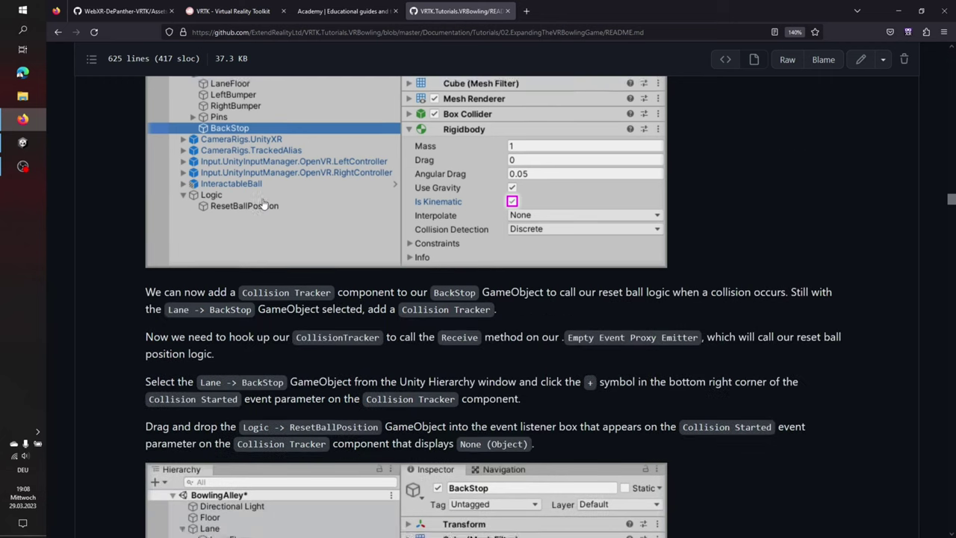
{"action": "scroll", "coordinate": [262, 202], "scroll_direction": "down", "scroll_amount": 1}
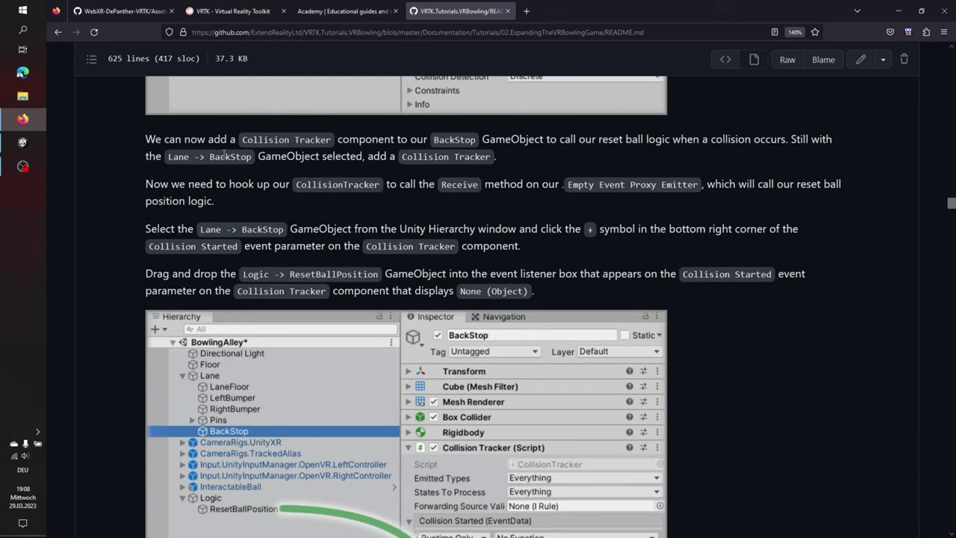
{"action": "scroll", "coordinate": [429, 186], "scroll_direction": "down", "scroll_amount": 2}
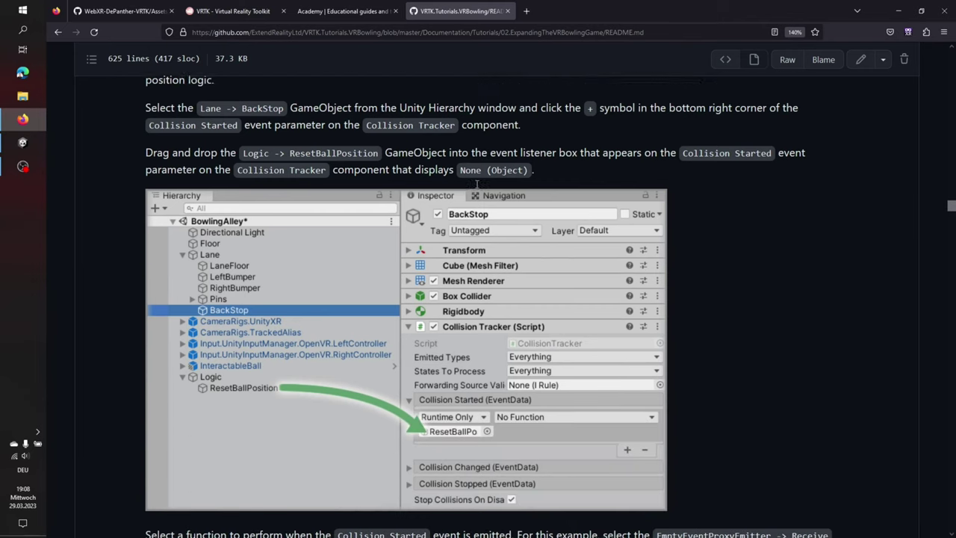
Switch to Unity and add a Collision Tracker component to the Backstop under Environment's Lane
{"action": "left_click", "coordinate": [22, 141]}
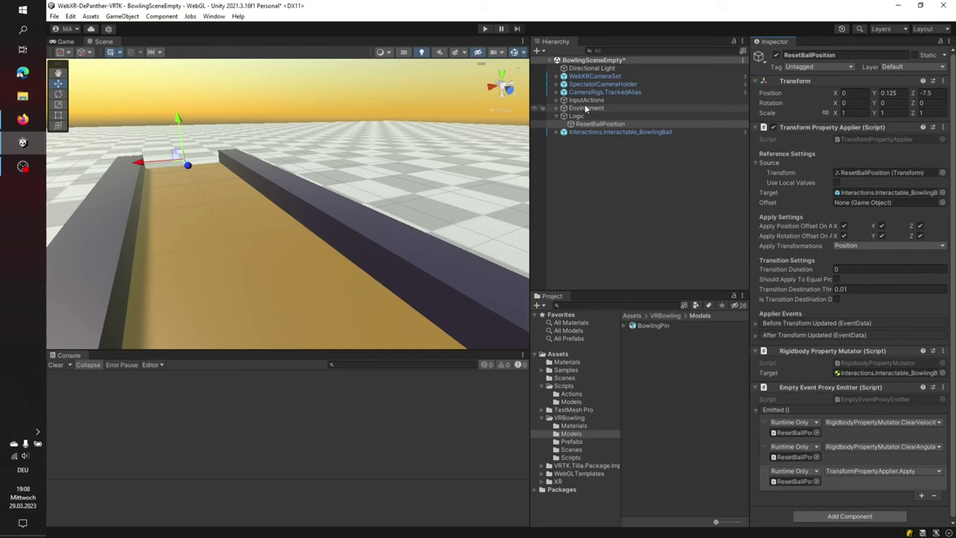
{"action": "left_click", "coordinate": [558, 107]}
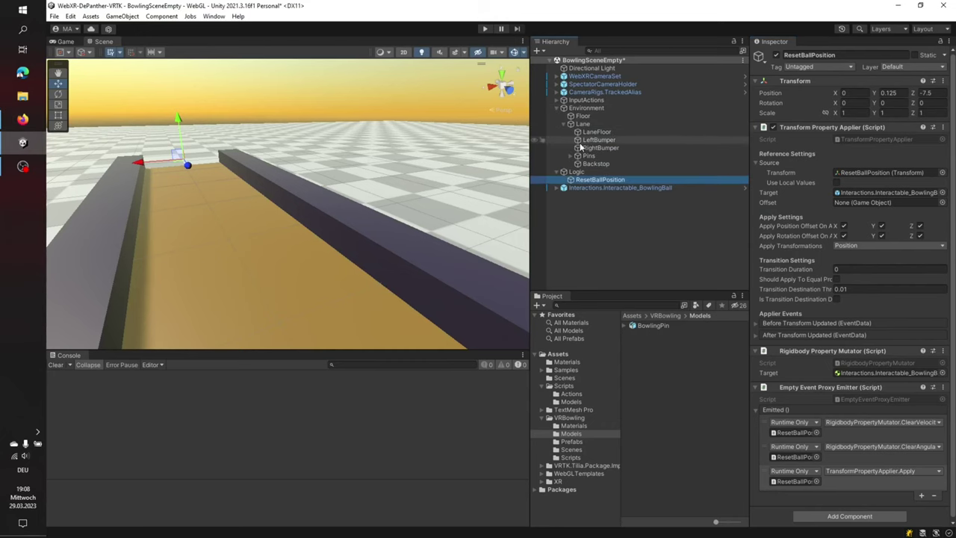
{"action": "left_click", "coordinate": [594, 163]}
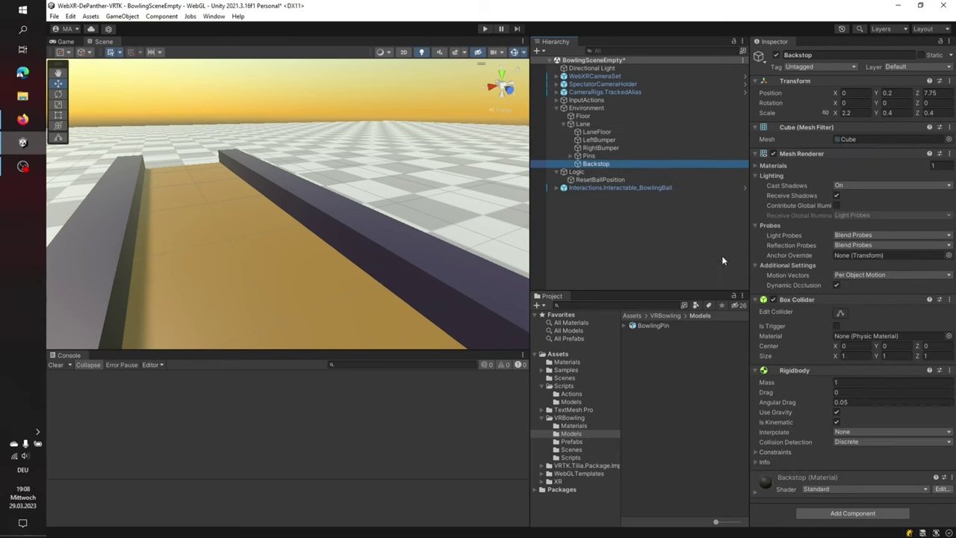
{"action": "left_click", "coordinate": [852, 513]}
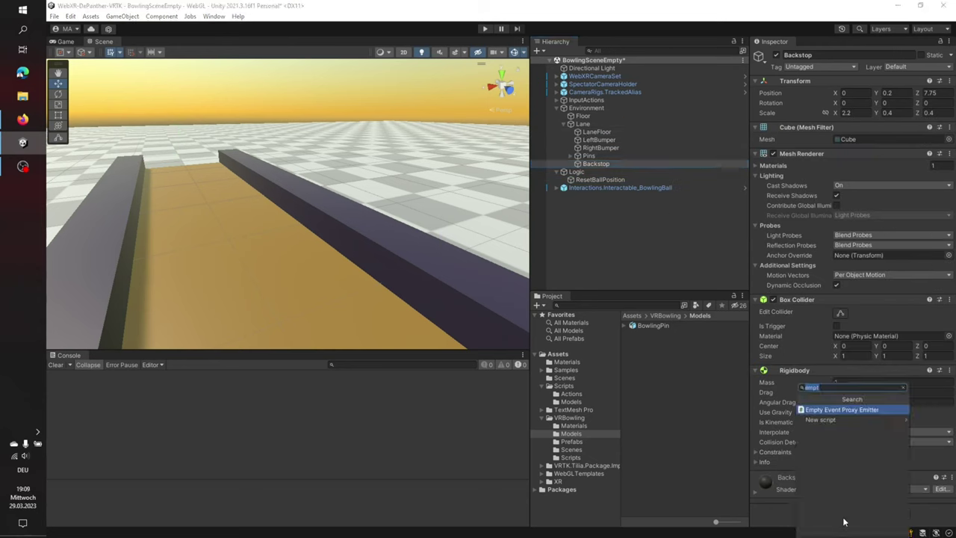
{"action": "type", "text": "colli"}
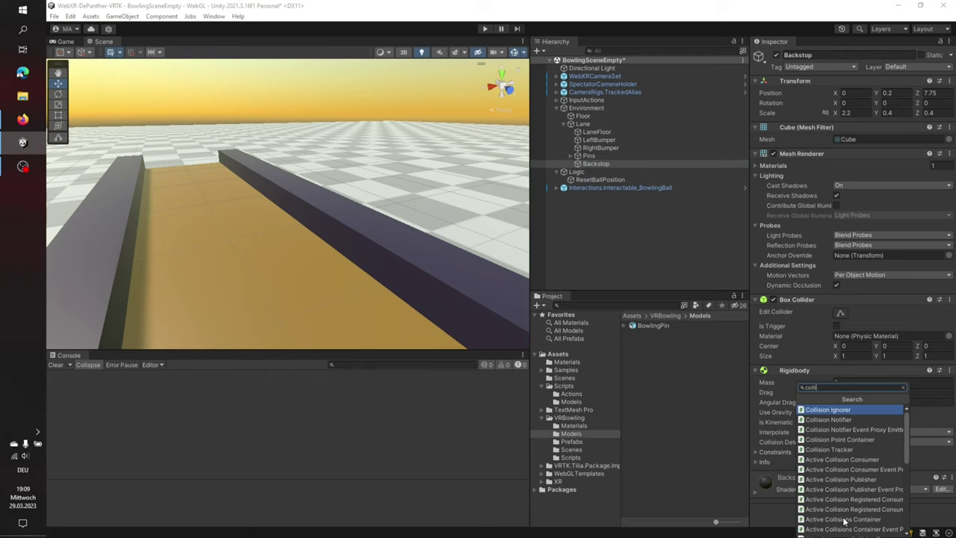
{"action": "type", "text": "sion tr"}
{"action": "key", "text": "Return"}
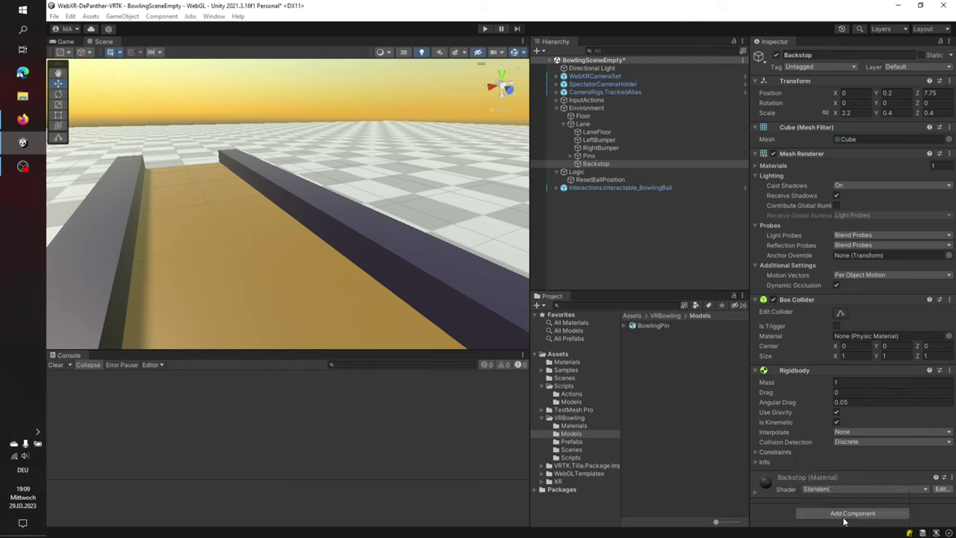
{"action": "scroll", "coordinate": [801, 345], "scroll_direction": "down", "scroll_amount": 5}
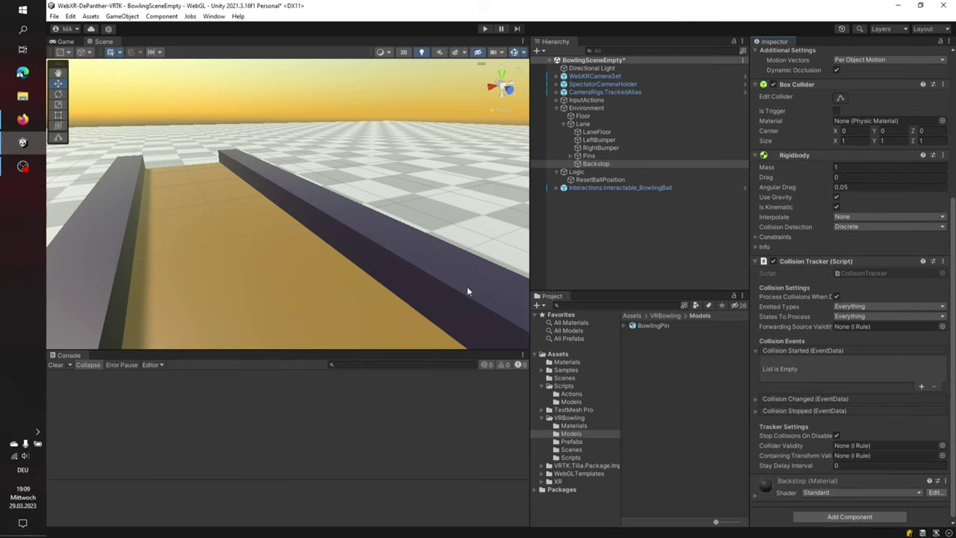
Read in the Firefox tutorial how to hook ResetBallPosition and its Receive function to the BackStop's Collision Started event
{"action": "left_click", "coordinate": [23, 119]}
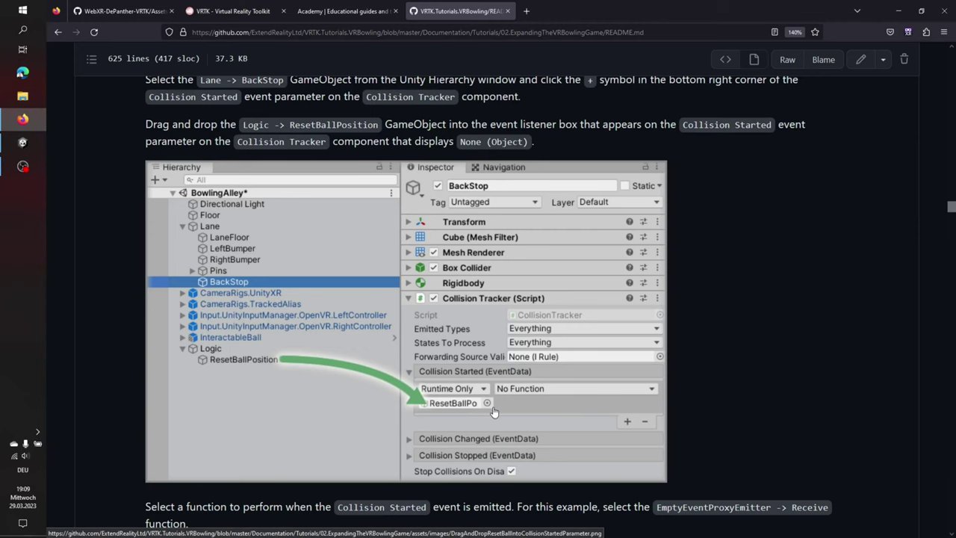
{"action": "scroll", "coordinate": [477, 279], "scroll_direction": "down", "scroll_amount": 5}
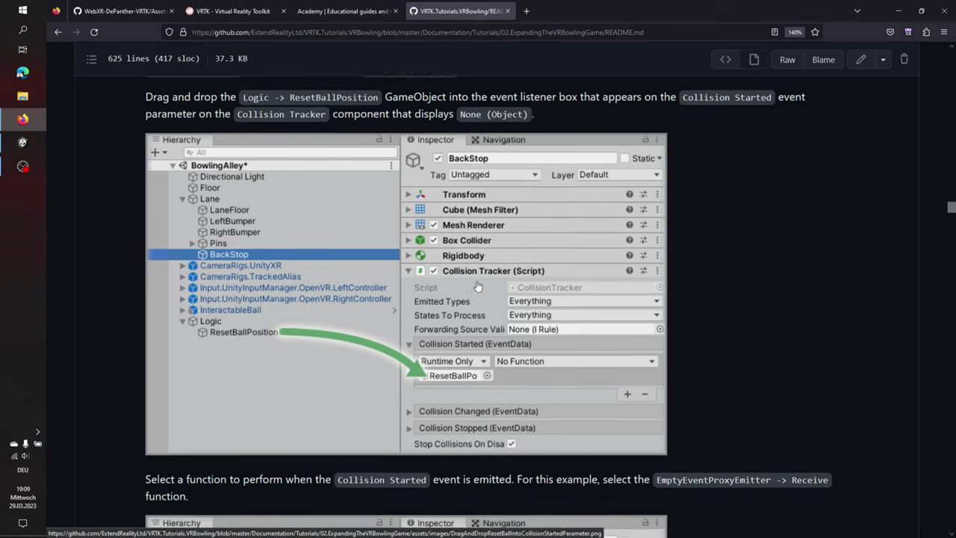
{"action": "scroll", "coordinate": [479, 279], "scroll_direction": "down", "scroll_amount": 3}
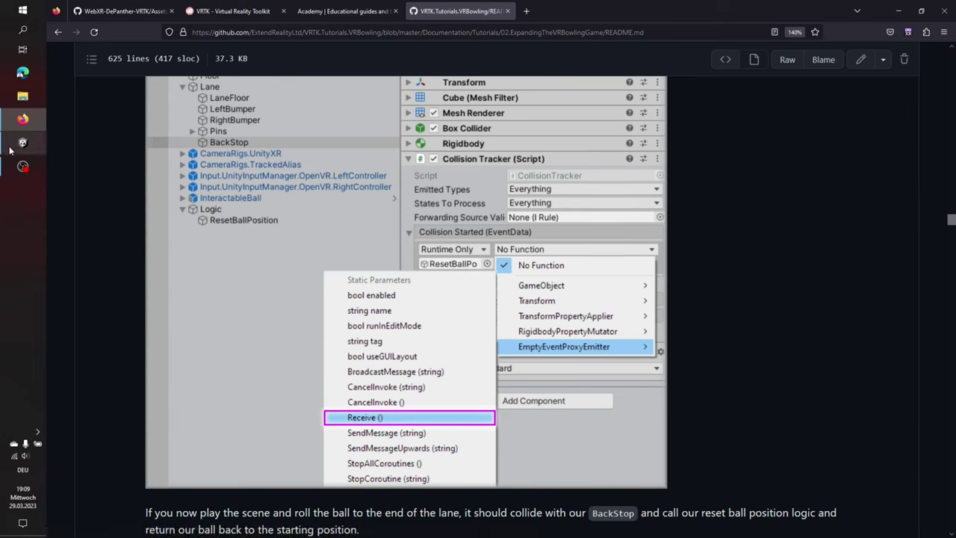
In Unity, add ResetBallPosition as a Collision Started listener on the Backstop's Collision Tracker, with the function EmptyEventProxyEmitter.Receive
{"action": "mouse_move", "coordinate": [11, 149]}
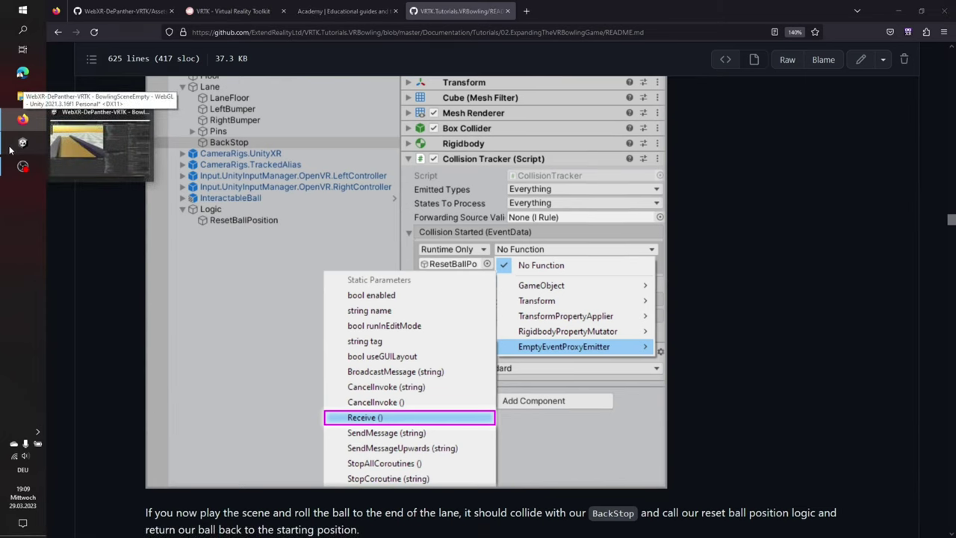
{"action": "left_click", "coordinate": [11, 148]}
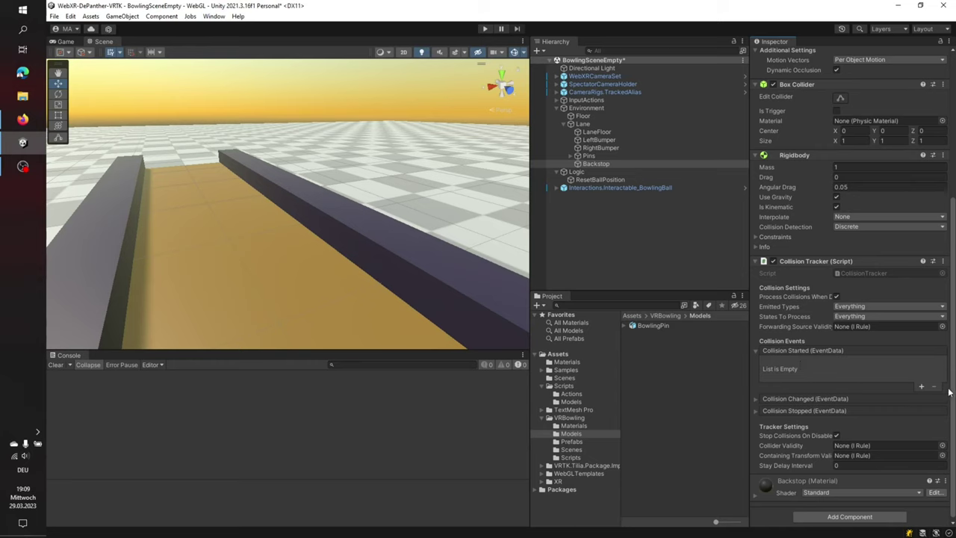
{"action": "left_click", "coordinate": [921, 386]}
{"action": "left_click_drag", "start_coordinate": [598, 180], "coordinate": [794, 372]}
{"action": "left_click", "coordinate": [836, 365]}
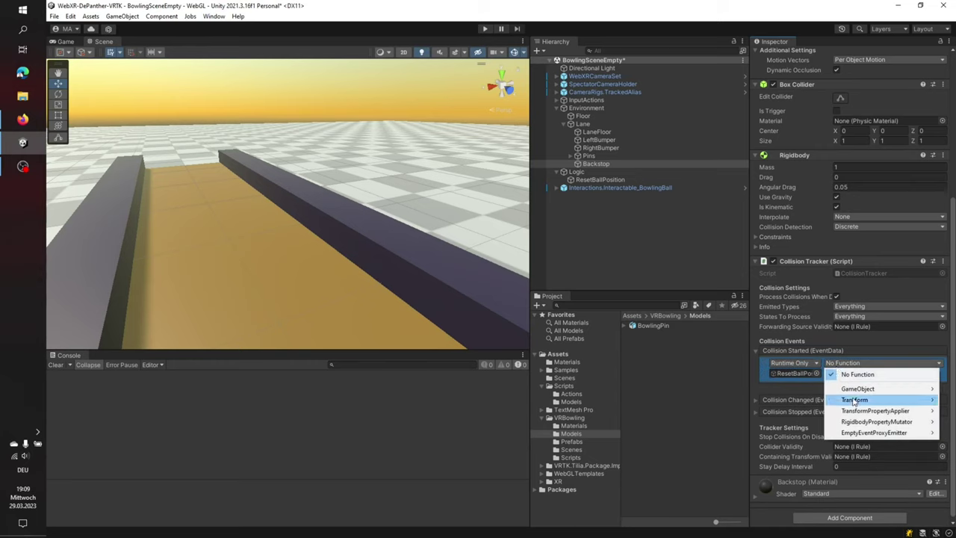
{"action": "mouse_move", "coordinate": [867, 432]}
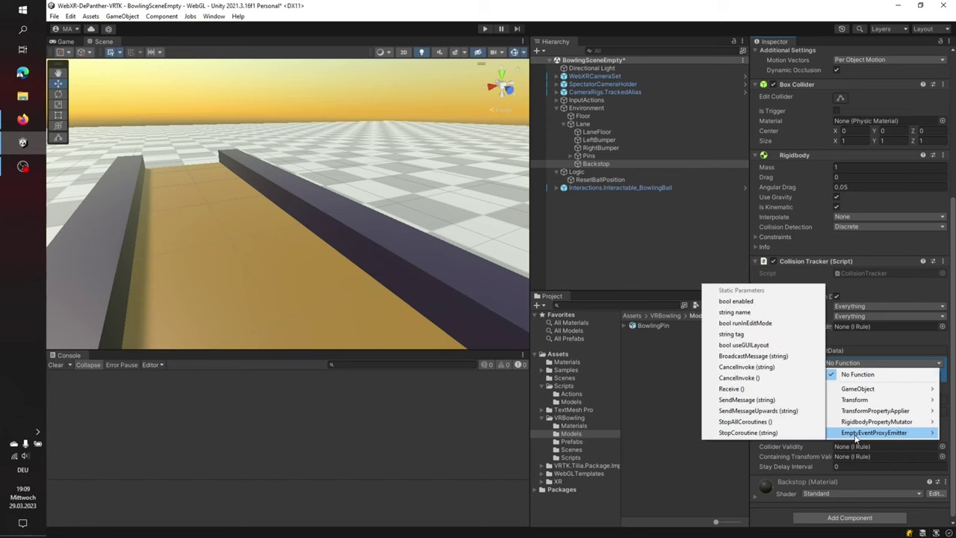
{"action": "left_click", "coordinate": [751, 388]}
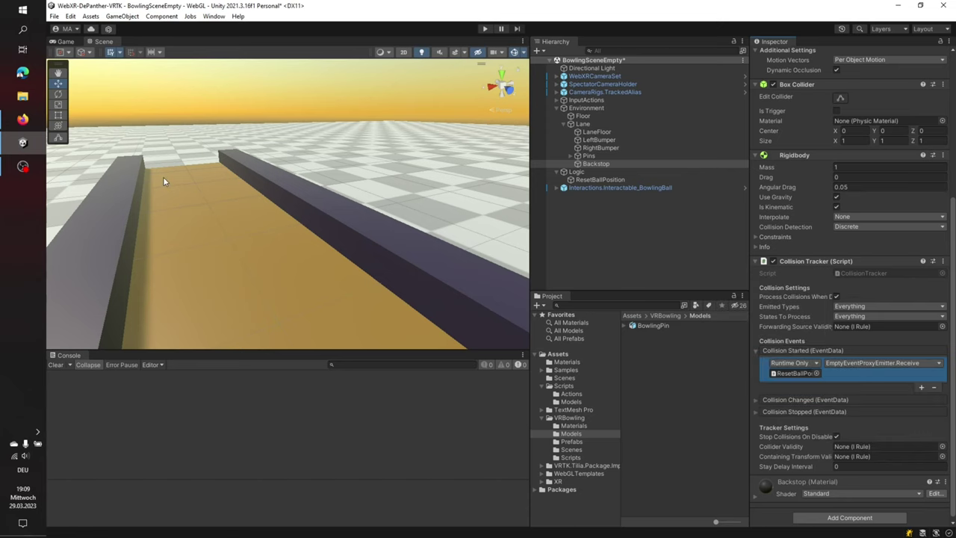
{"action": "left_click_drag", "start_coordinate": [165, 177], "coordinate": [487, 161], "text": "alt"}
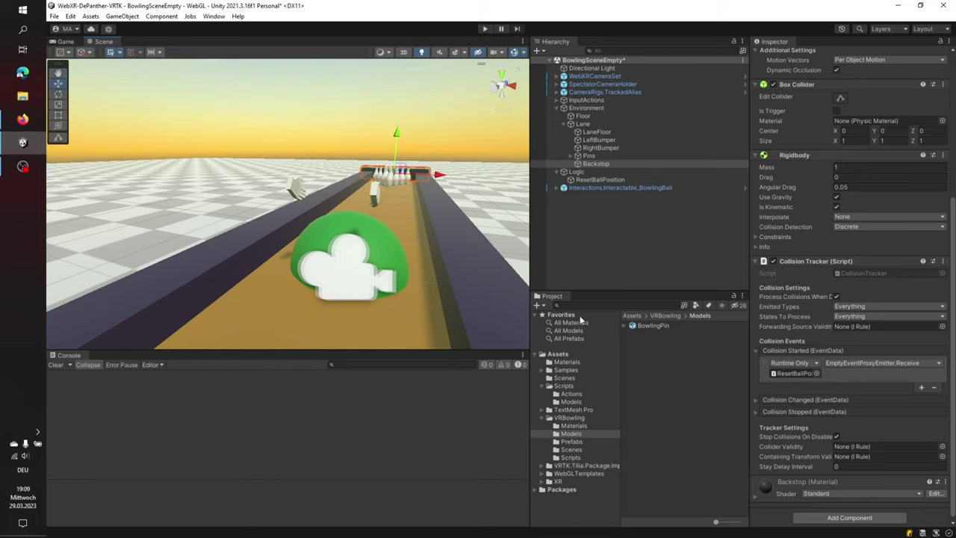
Switch to Firefox, open the 01 Making A VR Bowling Game tutorial and look through its instructions up to Step 6
{"action": "left_click", "coordinate": [23, 119]}
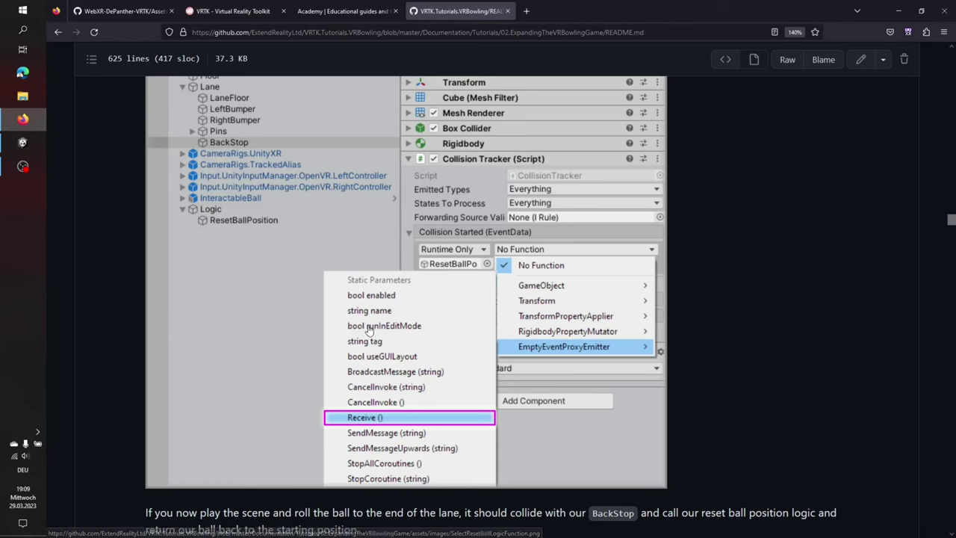
{"action": "scroll", "coordinate": [377, 336], "scroll_direction": "down", "scroll_amount": 3}
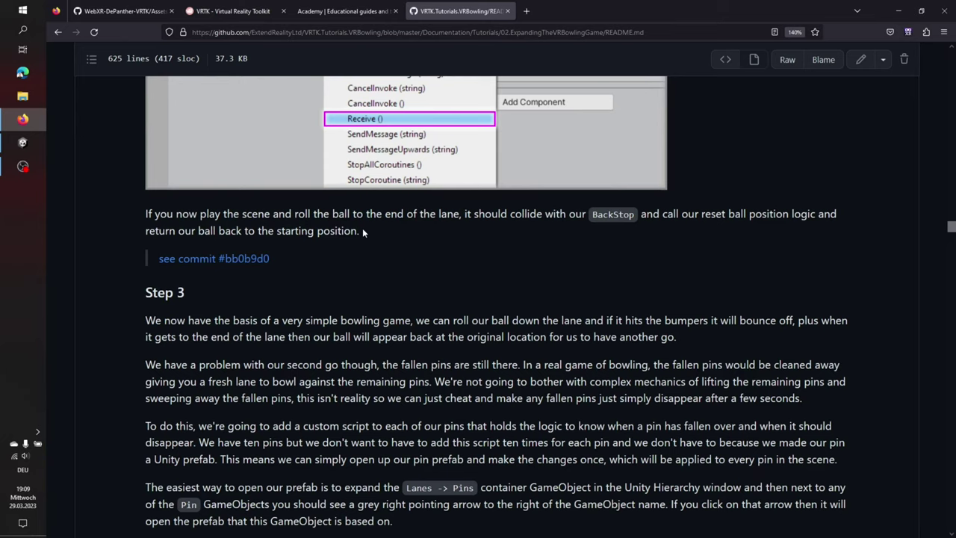
{"action": "left_click", "coordinate": [348, 15]}
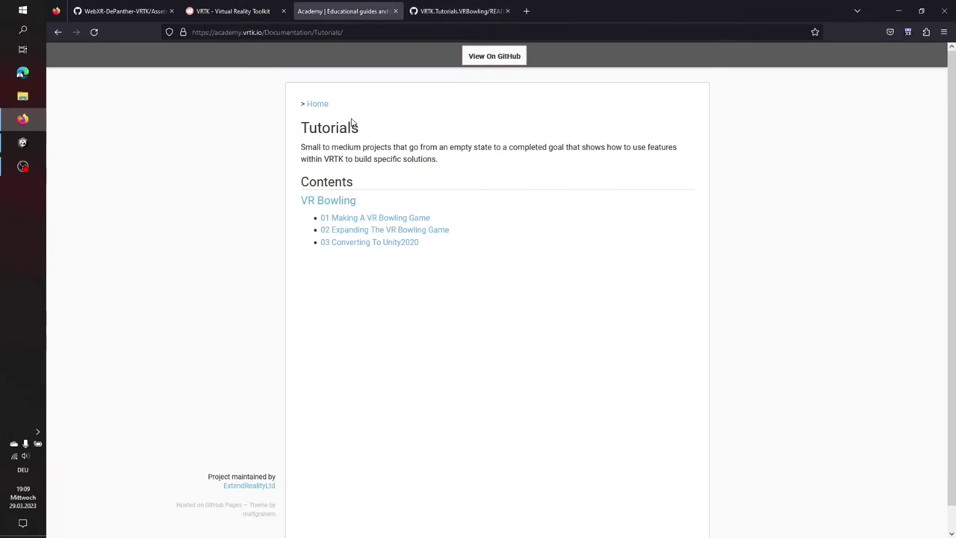
{"action": "left_click", "coordinate": [345, 218]}
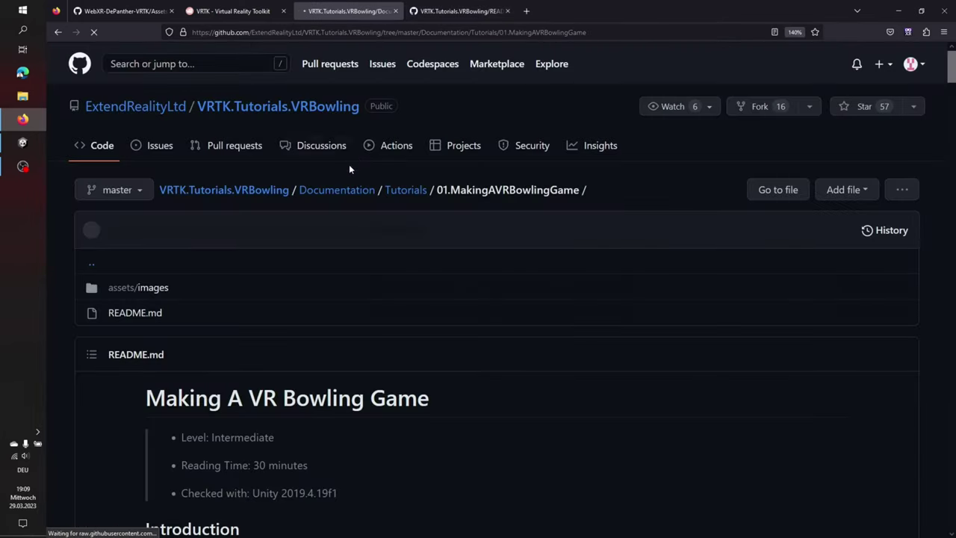
{"action": "scroll", "coordinate": [349, 164], "scroll_direction": "down", "scroll_amount": 10}
{"action": "scroll", "coordinate": [389, 271], "scroll_direction": "down", "scroll_amount": 13}
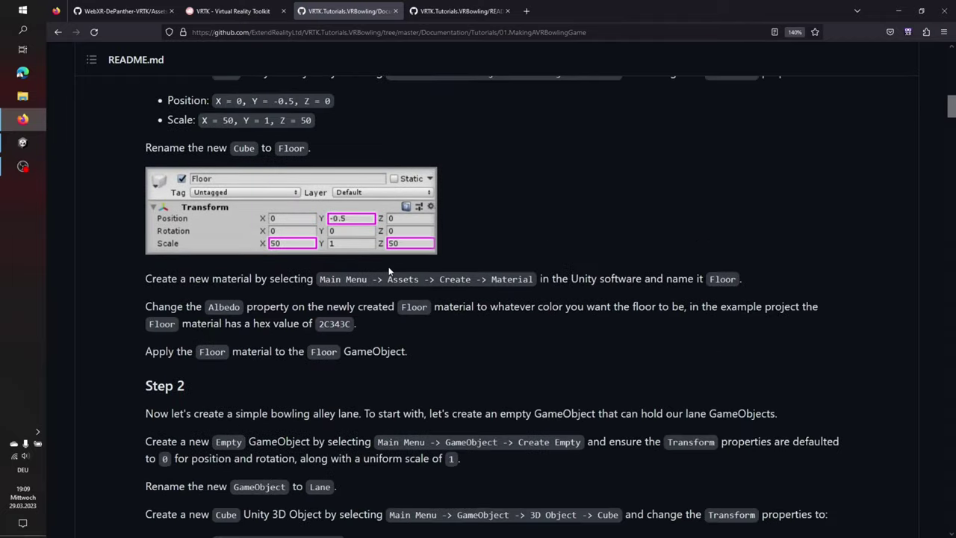
{"action": "scroll", "coordinate": [387, 265], "scroll_direction": "down", "scroll_amount": 12}
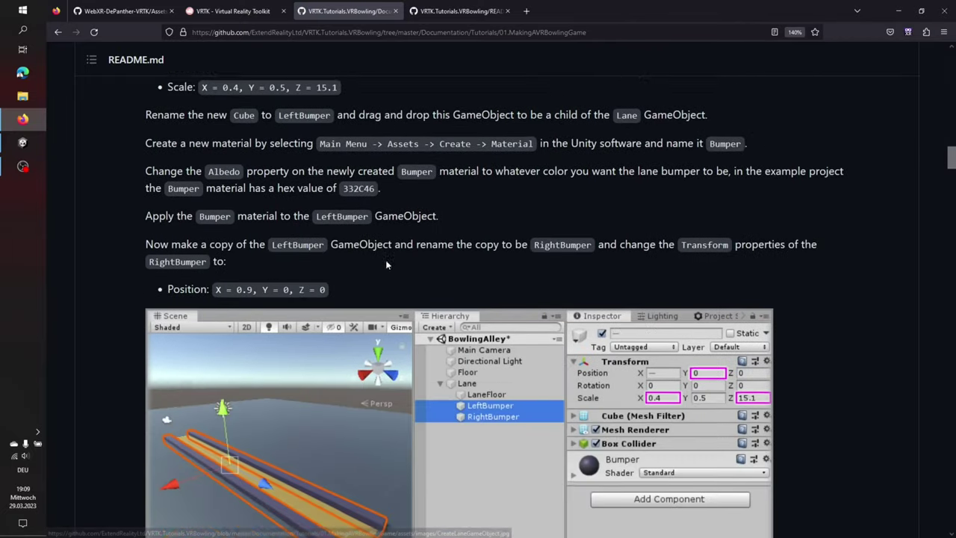
{"action": "scroll", "coordinate": [386, 260], "scroll_direction": "down", "scroll_amount": 10}
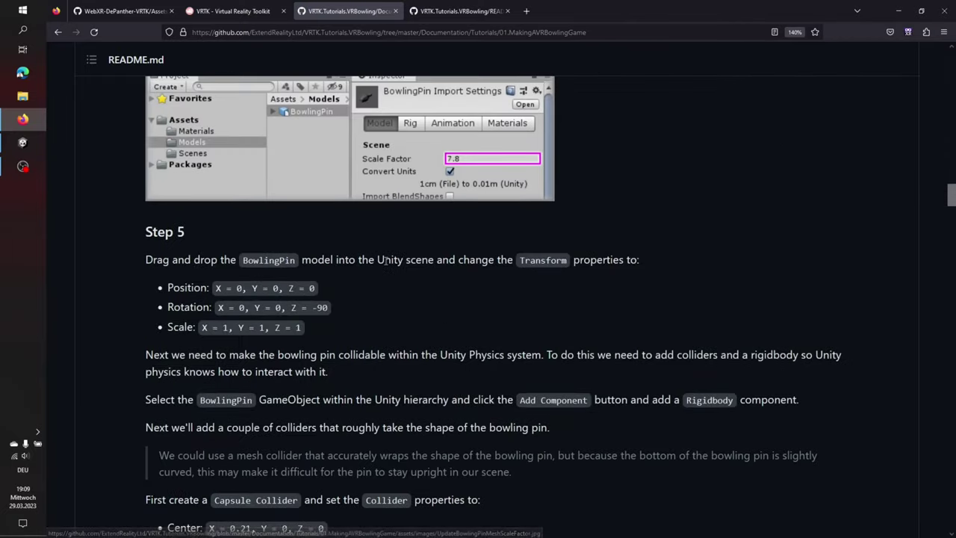
{"action": "scroll", "coordinate": [385, 260], "scroll_direction": "down", "scroll_amount": 10}
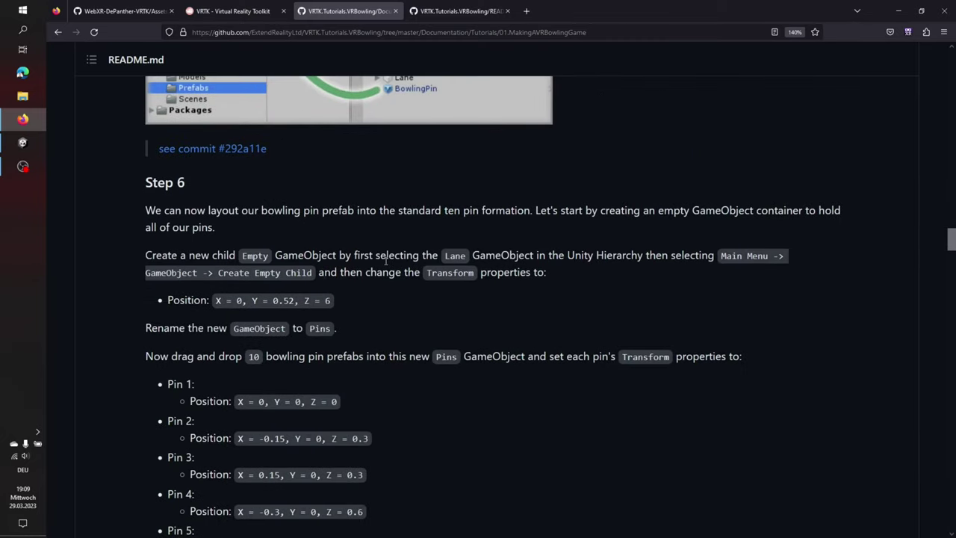
Find Step 13 of the bowling tutorial and look up the position and scale for the bowling ball
{"action": "scroll", "coordinate": [386, 258], "scroll_direction": "down", "scroll_amount": 15}
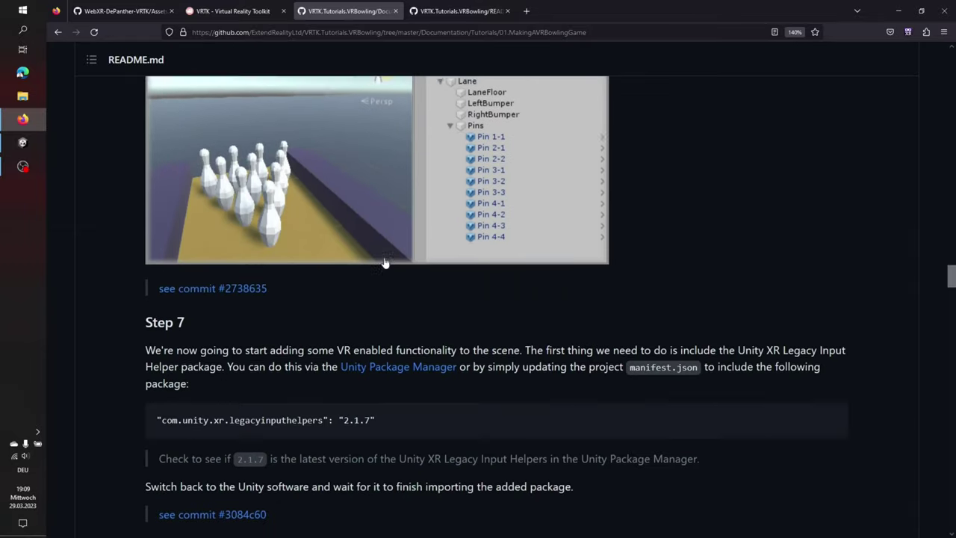
{"action": "scroll", "coordinate": [385, 260], "scroll_direction": "down", "scroll_amount": 5}
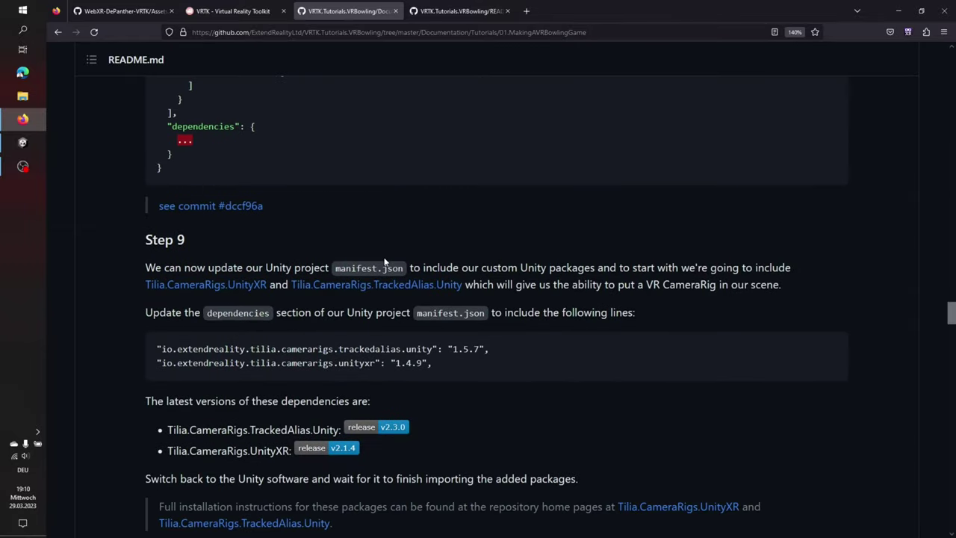
{"action": "scroll", "coordinate": [384, 259], "scroll_direction": "down", "scroll_amount": 5}
{"action": "scroll", "coordinate": [384, 257], "scroll_direction": "down", "scroll_amount": 10}
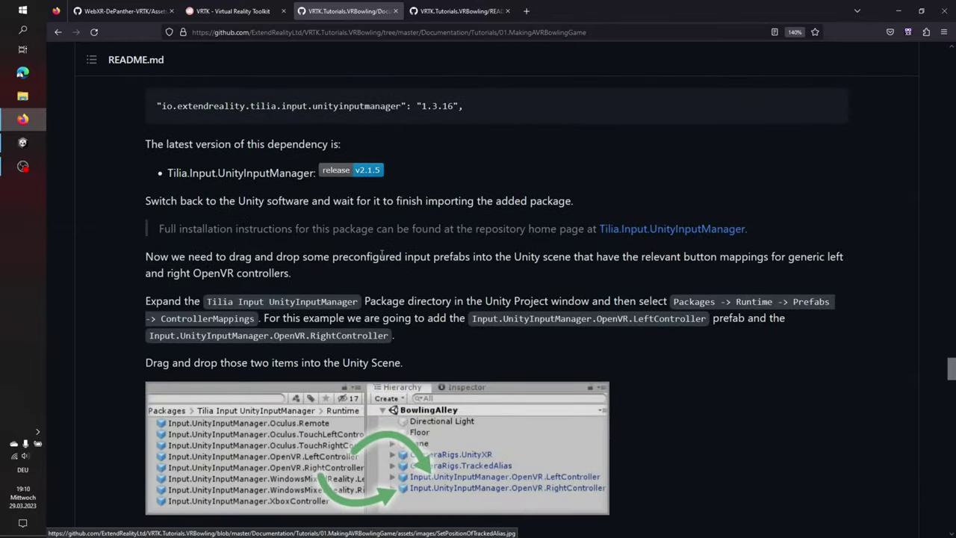
{"action": "scroll", "coordinate": [382, 256], "scroll_direction": "down", "scroll_amount": 5}
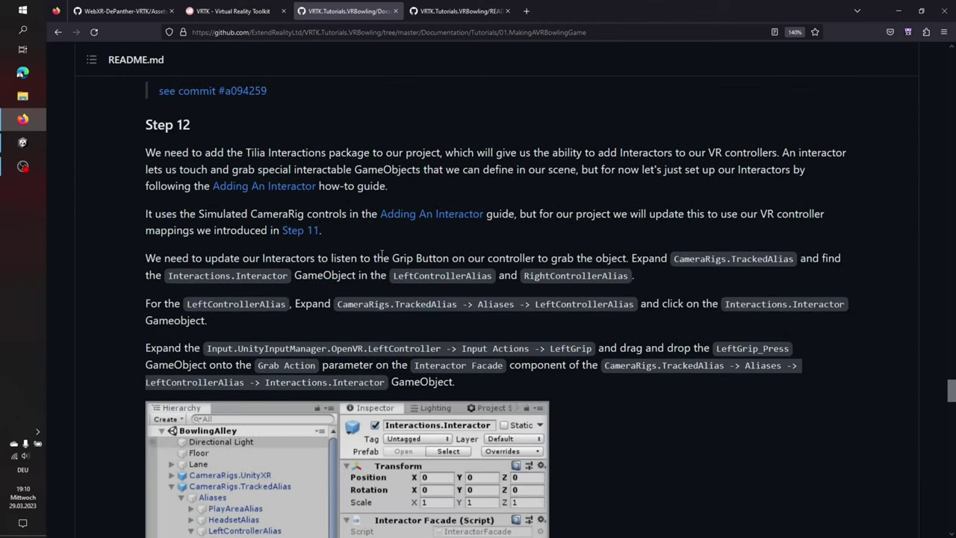
{"action": "scroll", "coordinate": [382, 255], "scroll_direction": "down", "scroll_amount": 9}
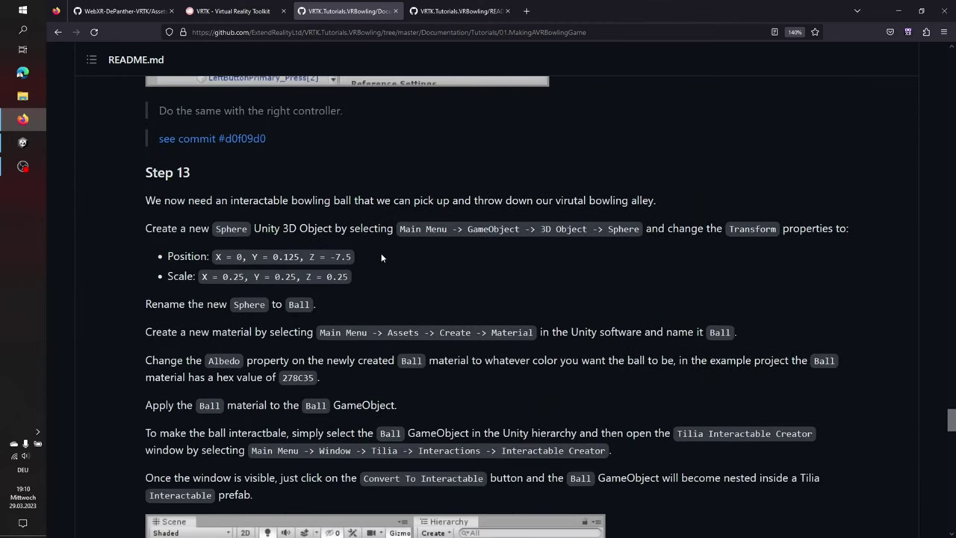
{"action": "scroll", "coordinate": [380, 256], "scroll_direction": "down", "scroll_amount": 5}
{"action": "scroll", "coordinate": [381, 257], "scroll_direction": "up", "scroll_amount": 5}
{"action": "left_click_drag", "start_coordinate": [220, 276], "coordinate": [350, 277]}
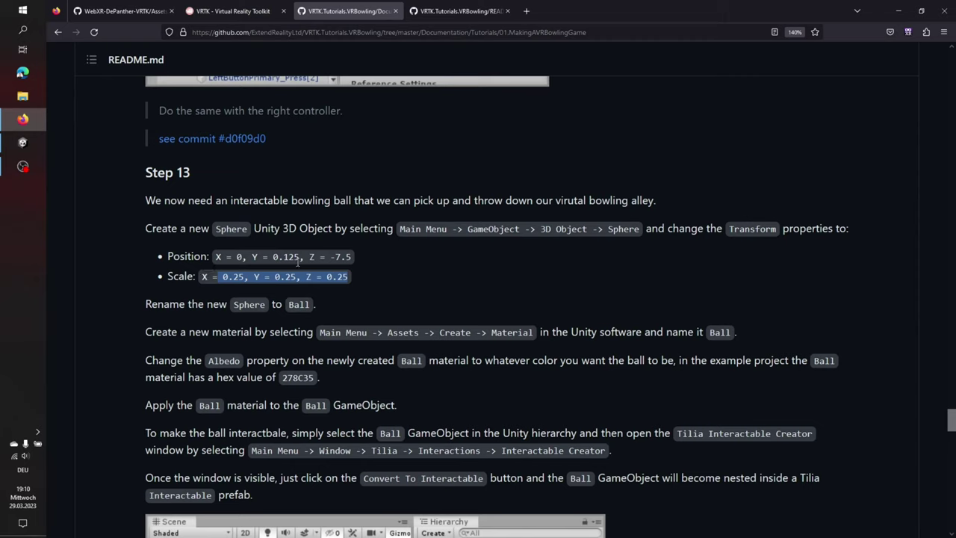
Switch to Unity, set the Interactions.Interactable_BowlingBall position to Y 0.125 and Z -7.5, and frame the ball in the scene
{"action": "mouse_move", "coordinate": [17, 156]}
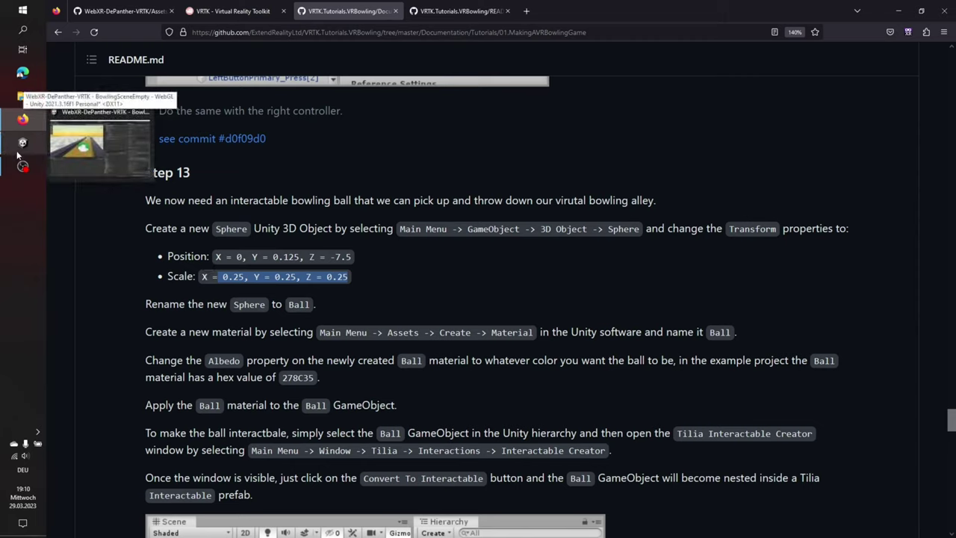
{"action": "left_click", "coordinate": [18, 155]}
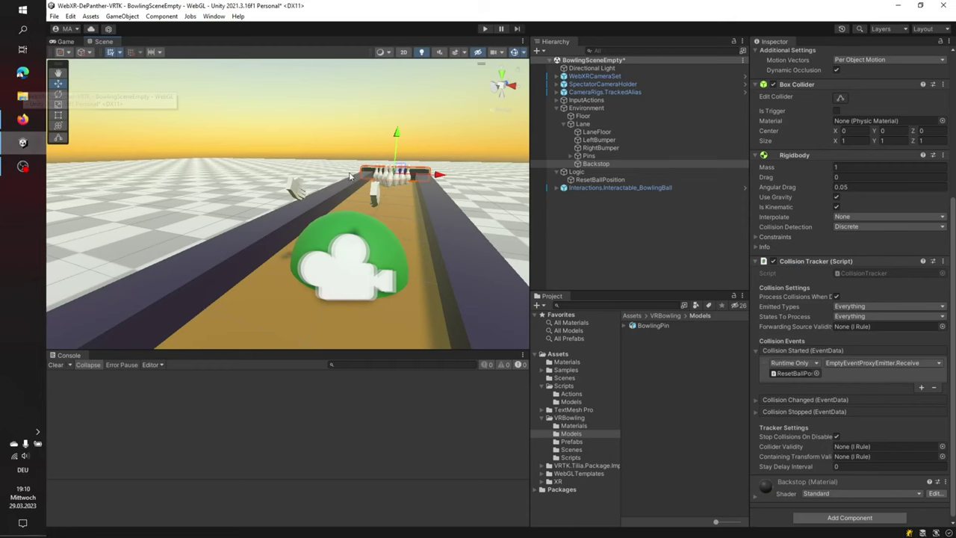
{"action": "left_click", "coordinate": [587, 187]}
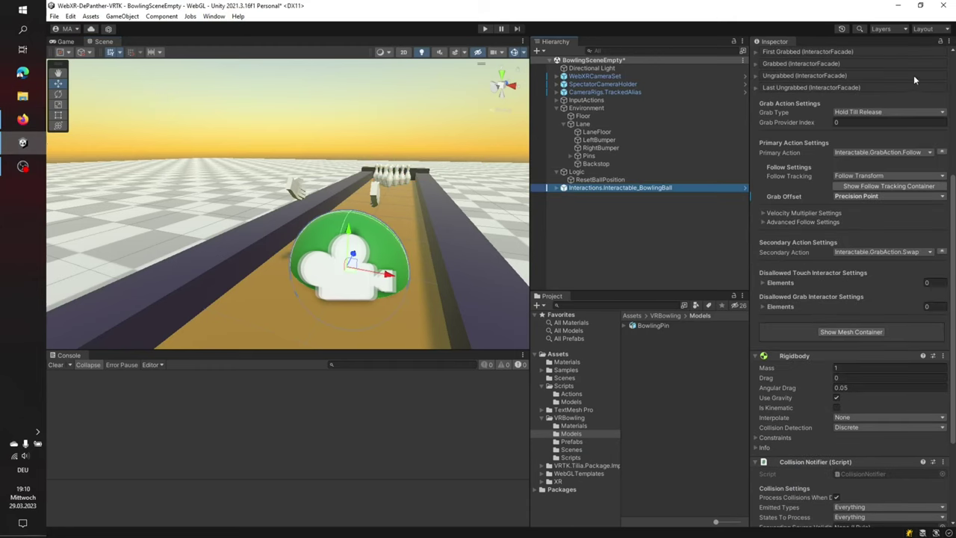
{"action": "scroll", "coordinate": [914, 74], "scroll_direction": "up", "scroll_amount": 5}
{"action": "left_click", "coordinate": [884, 102]}
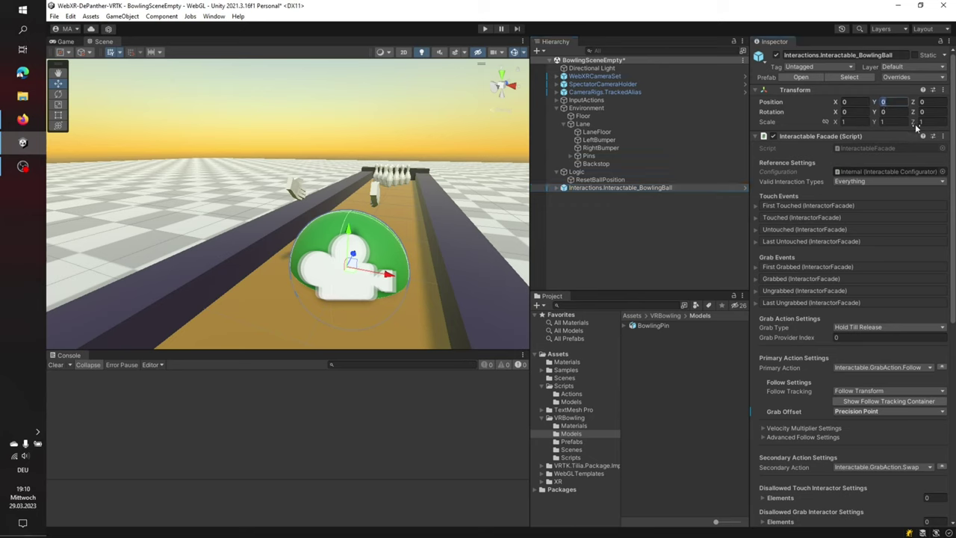
{"action": "type", "text": "0.125"}
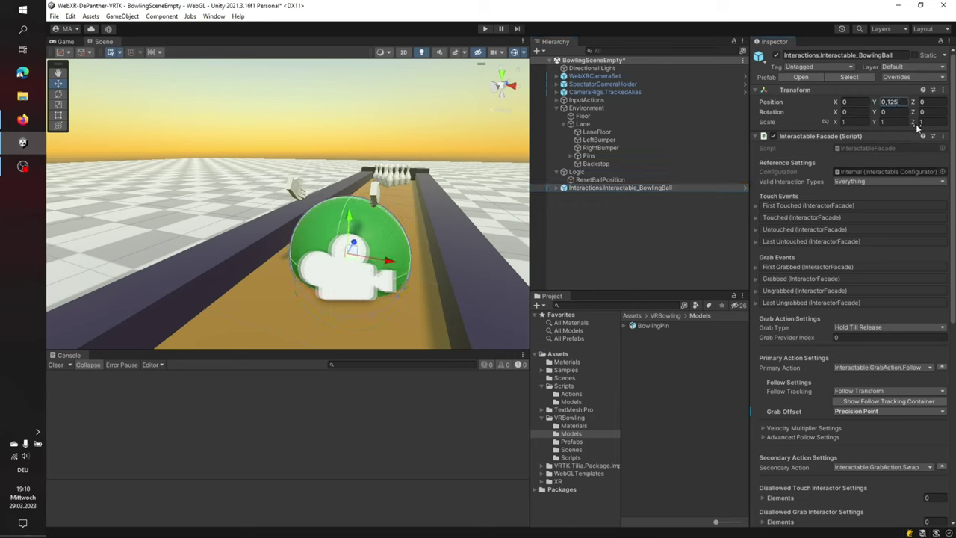
{"action": "left_click", "coordinate": [942, 102]}
{"action": "type", "text": "-7.5"}
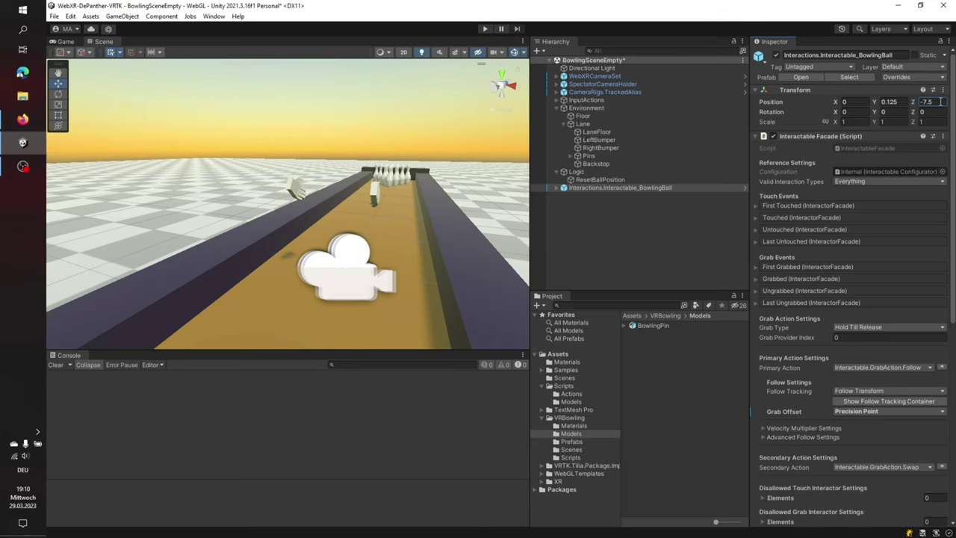
{"action": "key", "text": "Return"}
{"action": "key", "text": "f"}
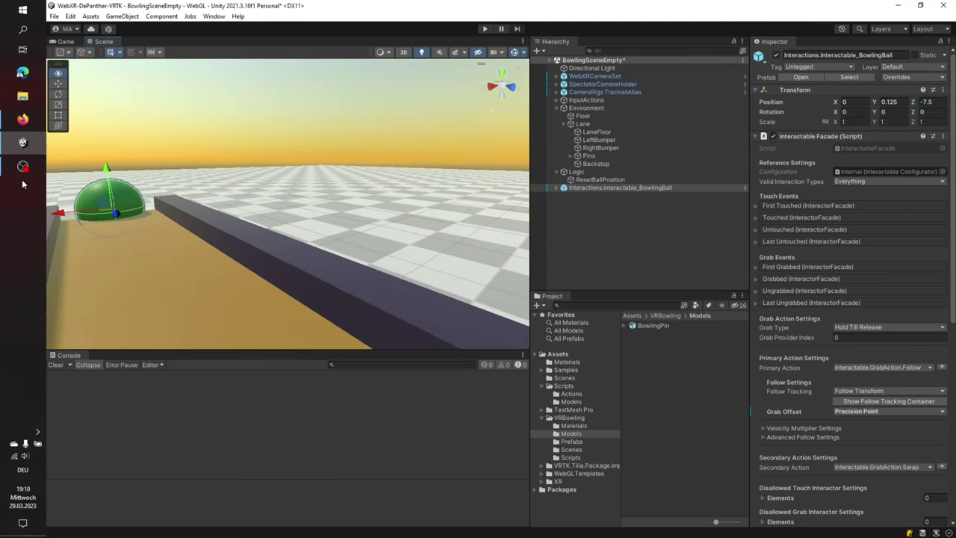
Compare the primary action, grab offset and secondary action from tutorial Step 13 with the bowling ball's Interactable Facade settings in Unity
{"action": "left_click", "coordinate": [6, 120]}
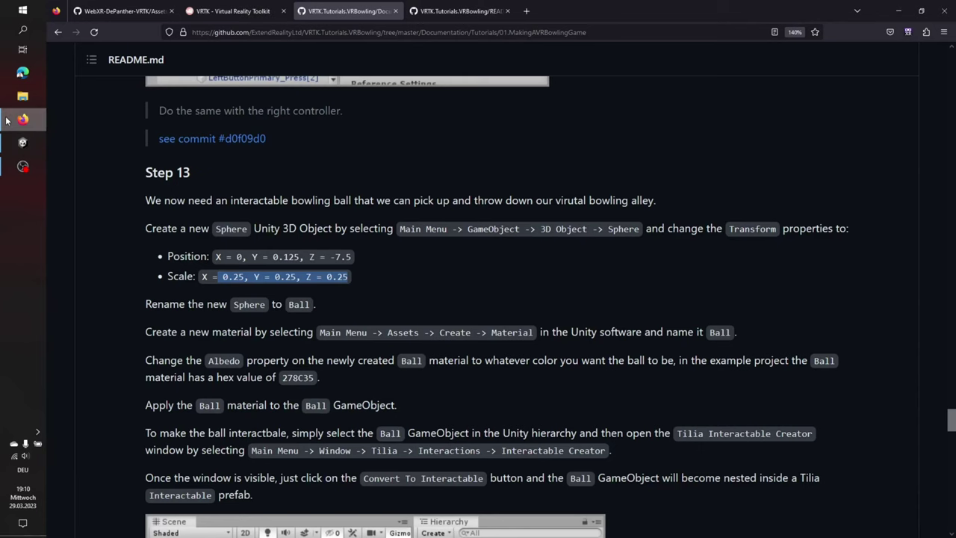
{"action": "scroll", "coordinate": [443, 275], "scroll_direction": "down", "scroll_amount": 4}
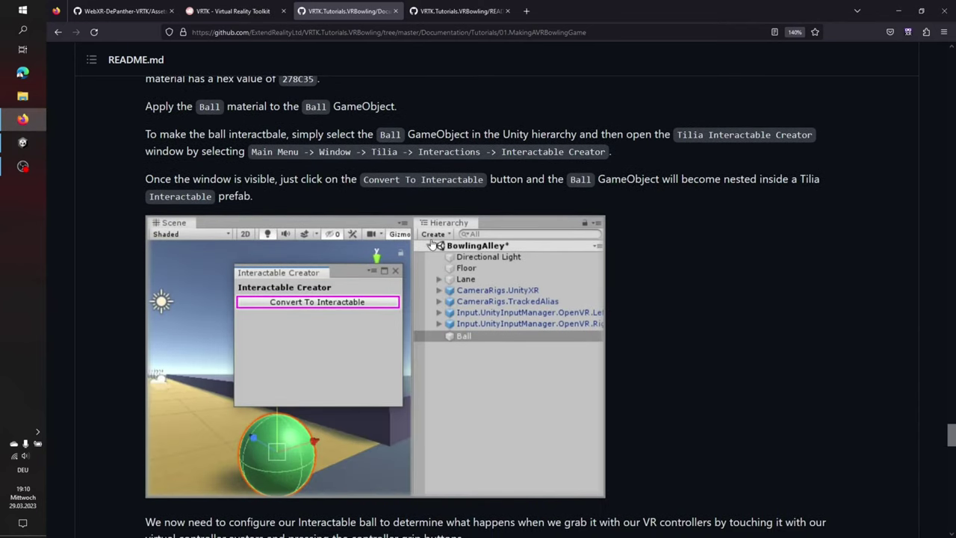
{"action": "scroll", "coordinate": [427, 239], "scroll_direction": "down", "scroll_amount": 7}
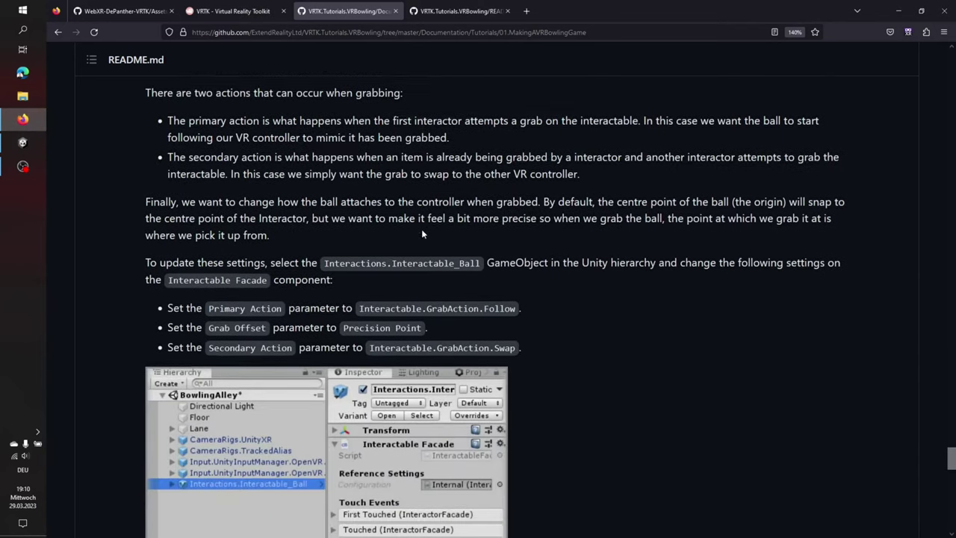
{"action": "scroll", "coordinate": [421, 235], "scroll_direction": "down", "scroll_amount": 2}
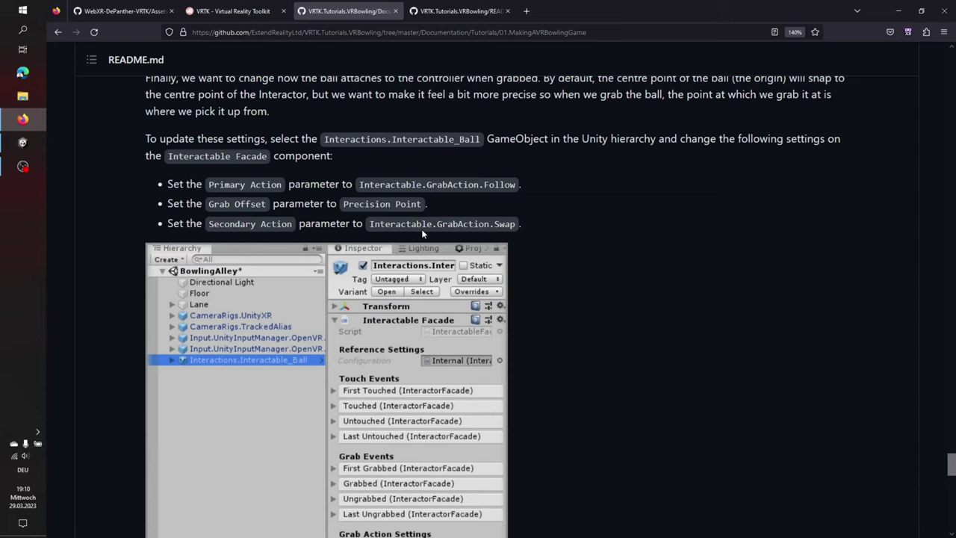
{"action": "left_click", "coordinate": [22, 142]}
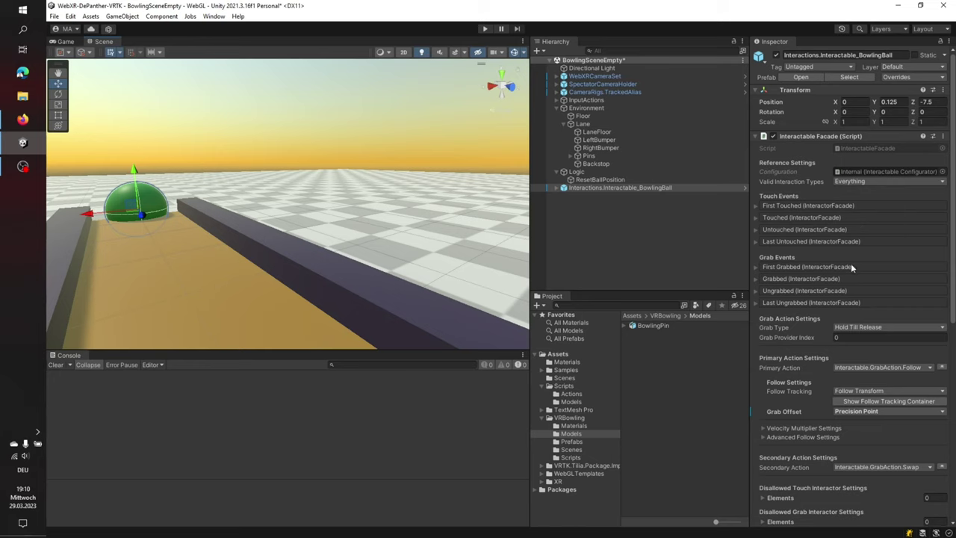
{"action": "scroll", "coordinate": [851, 263], "scroll_direction": "down", "scroll_amount": 5}
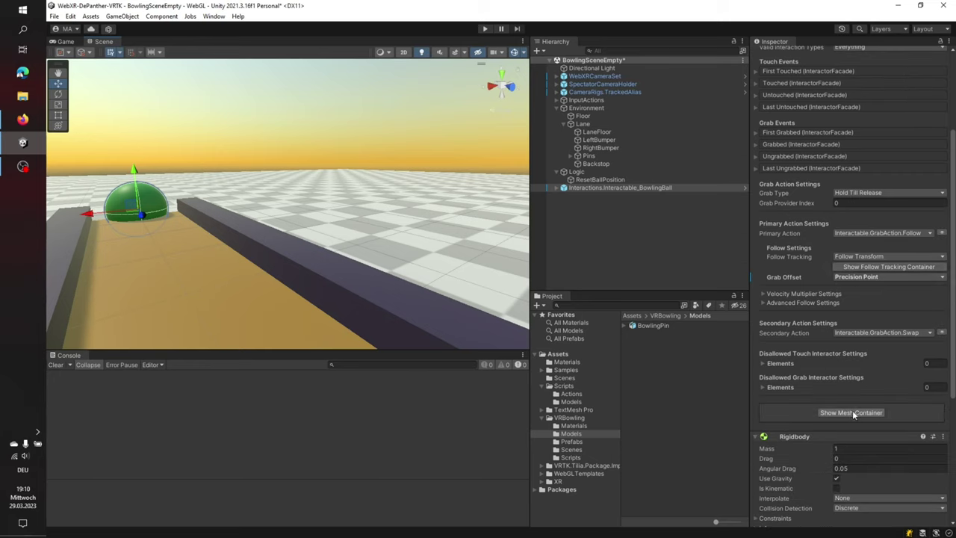
Reveal the interactable ball's mesh container and select the BowlingBall object inside it
{"action": "left_click", "coordinate": [841, 421]}
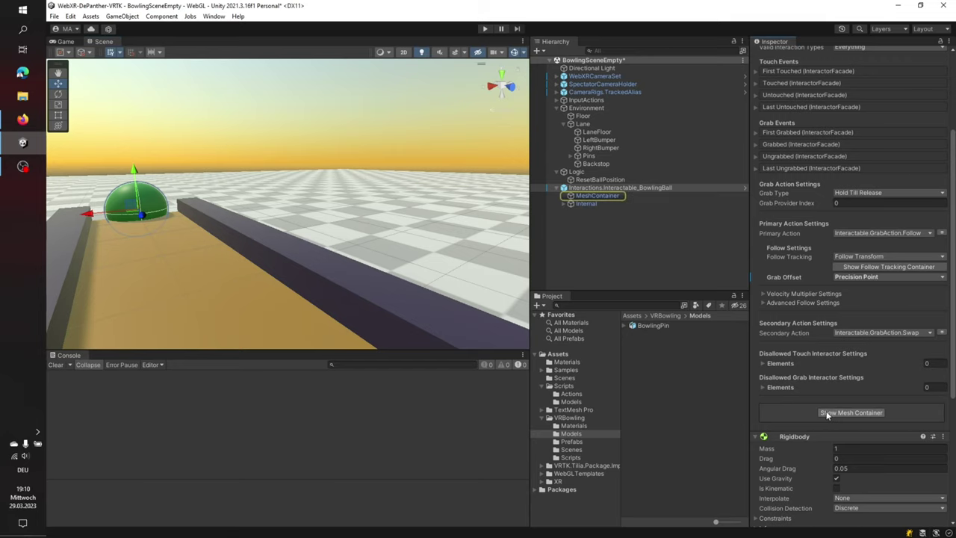
{"action": "left_click", "coordinate": [579, 196]}
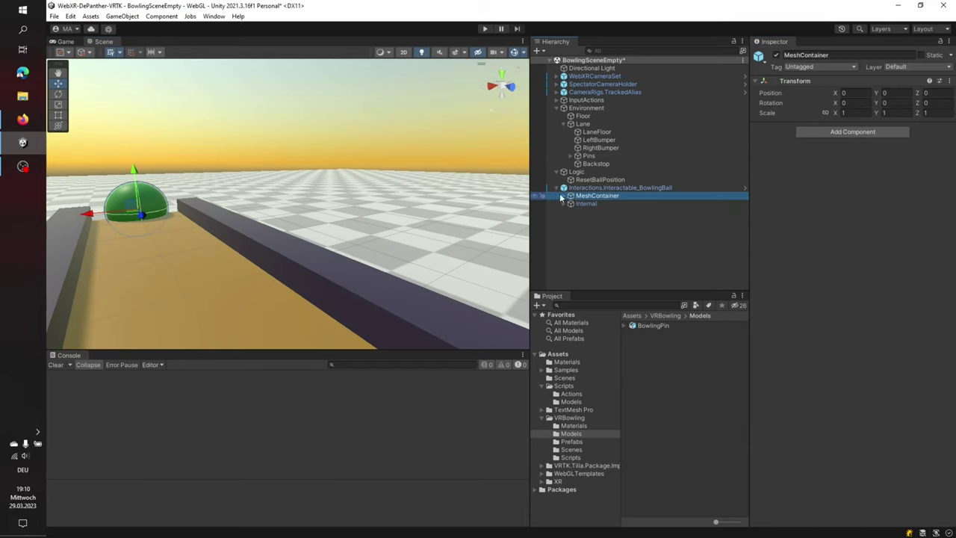
{"action": "left_click", "coordinate": [564, 196]}
{"action": "left_click", "coordinate": [597, 212]}
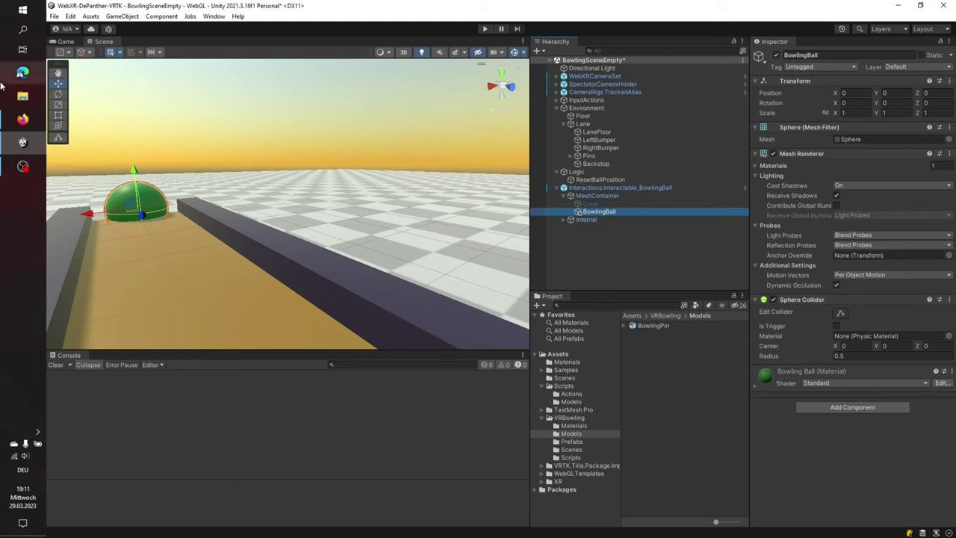
Recheck the ball scale in tutorial Step 13, then set the BowlingBall mesh's scale uniformly to 0.25 in Unity
{"action": "left_click", "coordinate": [23, 119]}
{"action": "scroll", "coordinate": [377, 316], "scroll_direction": "up", "scroll_amount": 6}
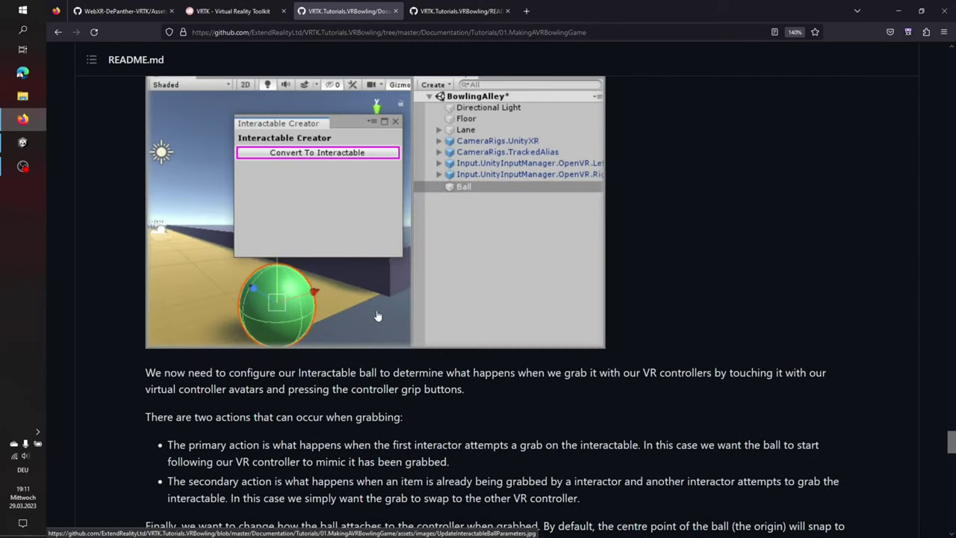
{"action": "scroll", "coordinate": [377, 316], "scroll_direction": "down", "scroll_amount": 3}
{"action": "scroll", "coordinate": [377, 316], "scroll_direction": "up", "scroll_amount": 7}
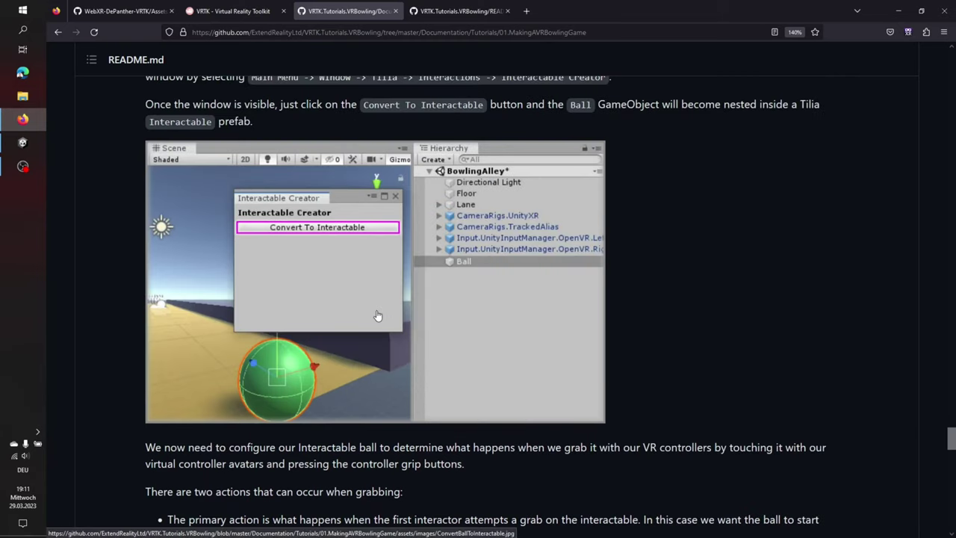
{"action": "scroll", "coordinate": [377, 315], "scroll_direction": "up", "scroll_amount": 4}
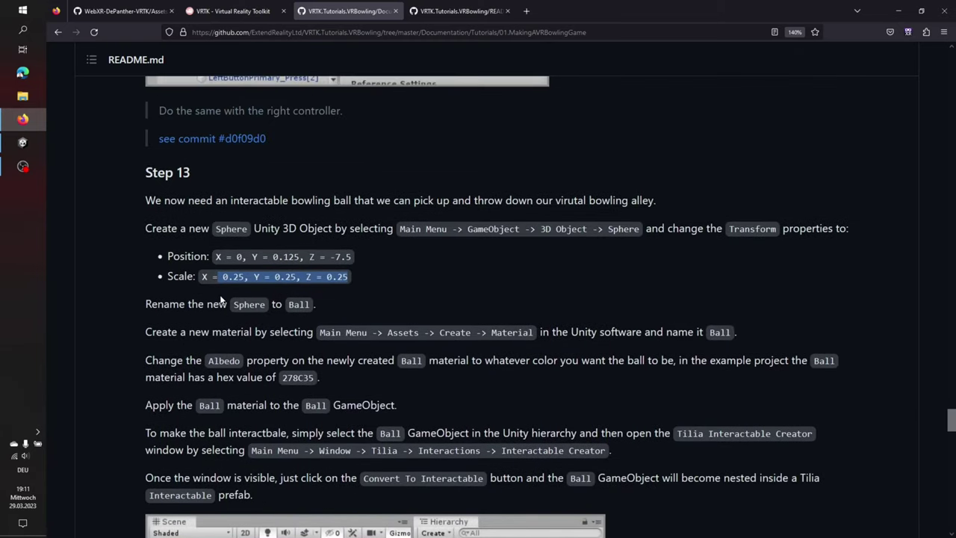
{"action": "left_click", "coordinate": [22, 142]}
{"action": "left_click", "coordinate": [821, 112]}
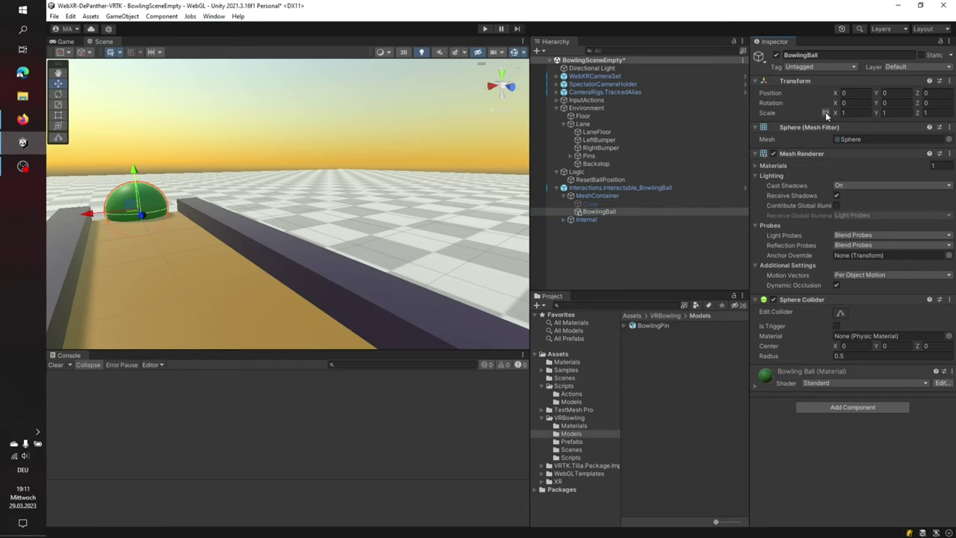
{"action": "left_click", "coordinate": [858, 112]}
{"action": "type", "text": "0,2"}
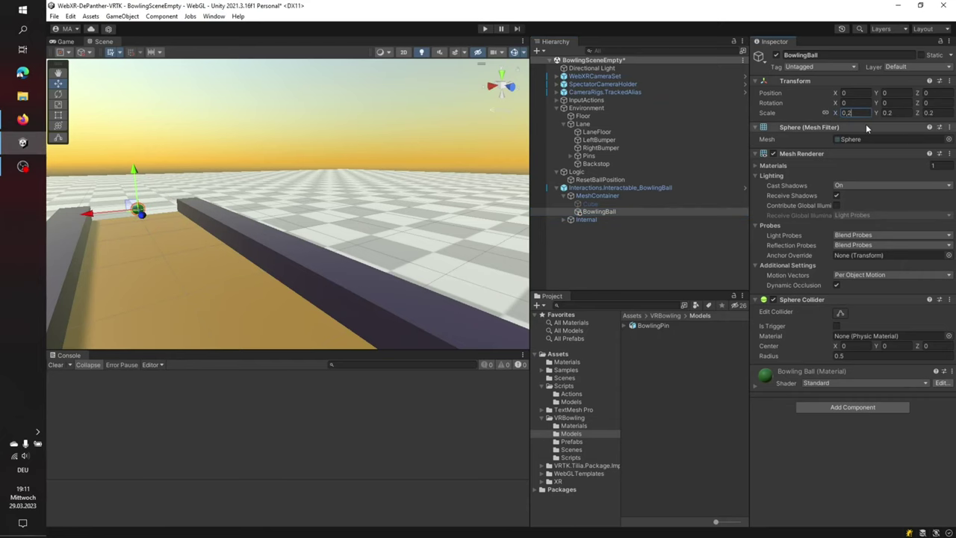
{"action": "type", "text": "5"}
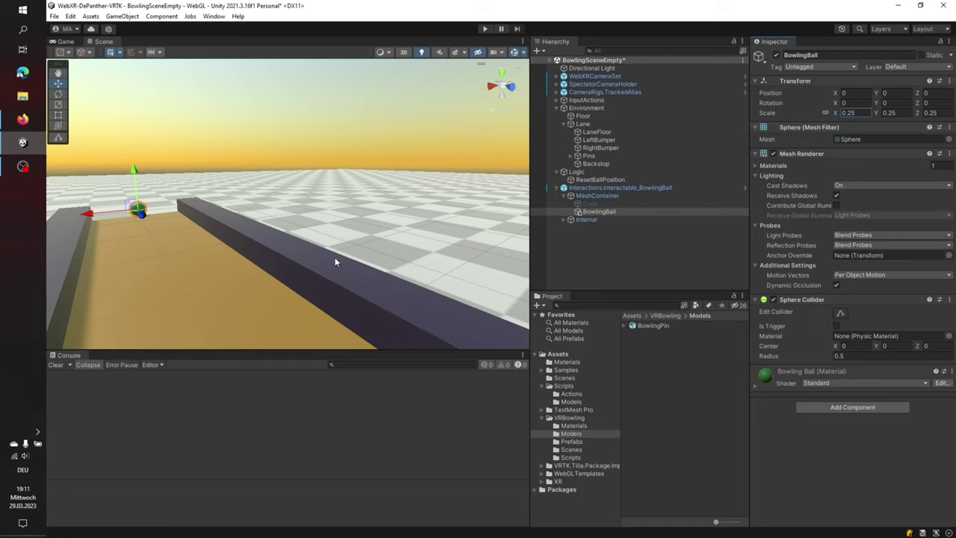
Inspect the placement of the interactable bowling ball and CameraRigs.TrackedAlias relative to the lane
{"action": "left_click", "coordinate": [637, 189]}
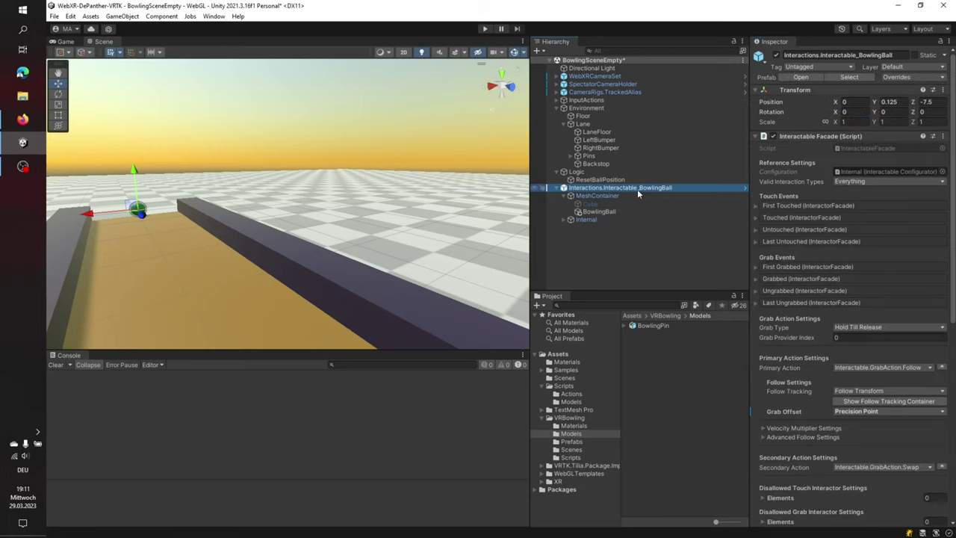
{"action": "right_click_drag", "start_coordinate": [211, 236], "coordinate": [528, 256]}
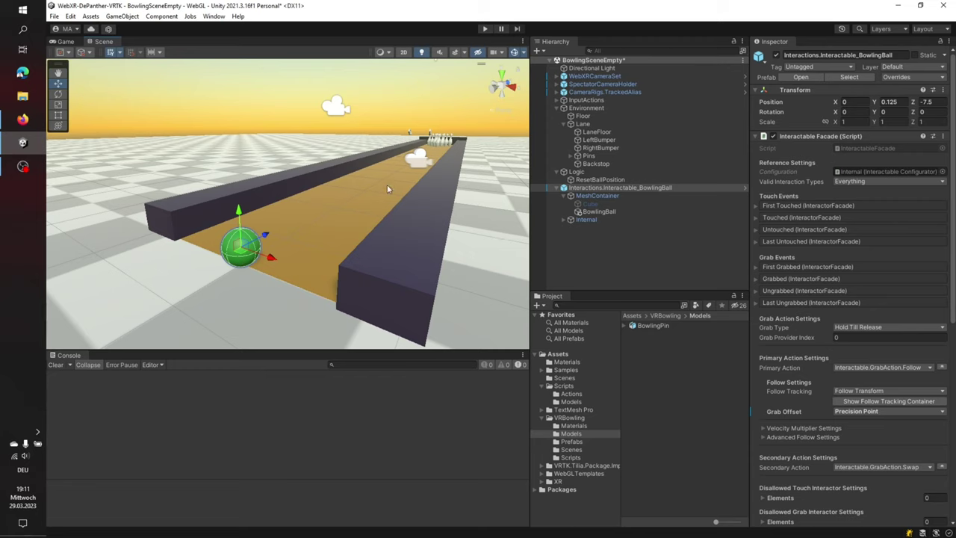
{"action": "left_click", "coordinate": [603, 93]}
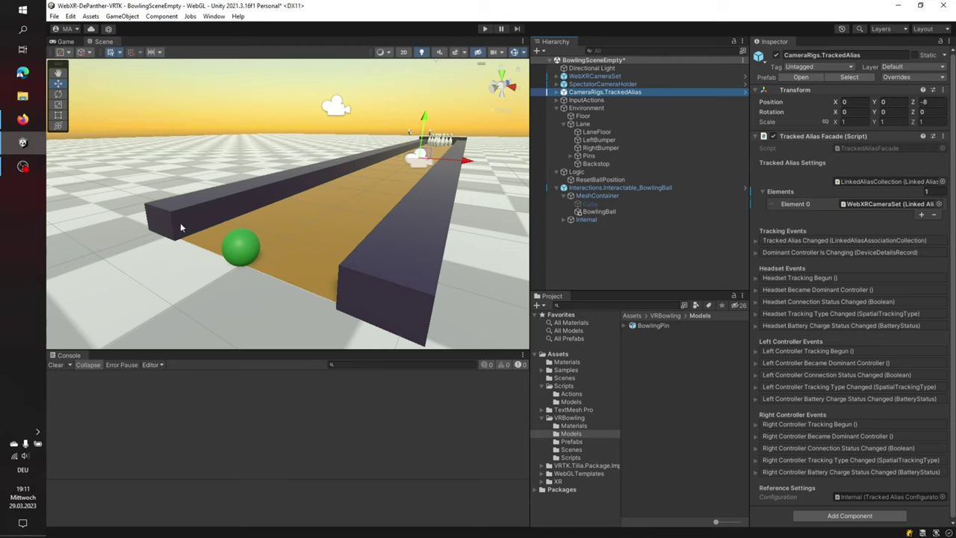
{"action": "left_click_drag", "start_coordinate": [339, 229], "coordinate": [360, 225], "text": "alt"}
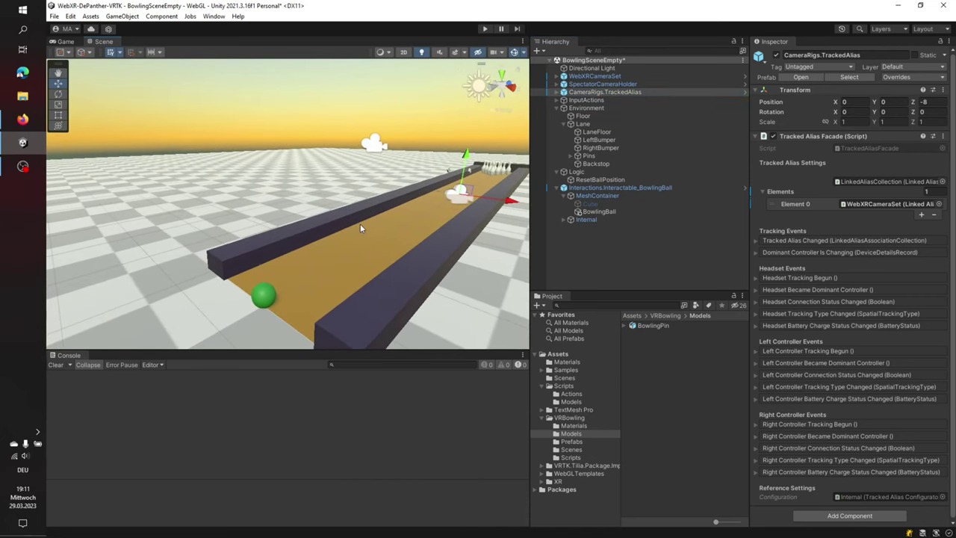
Switch to Firefox and bring up the second tutorial's README, ExpandingTheVRBowlingGame
{"action": "left_click", "coordinate": [22, 121]}
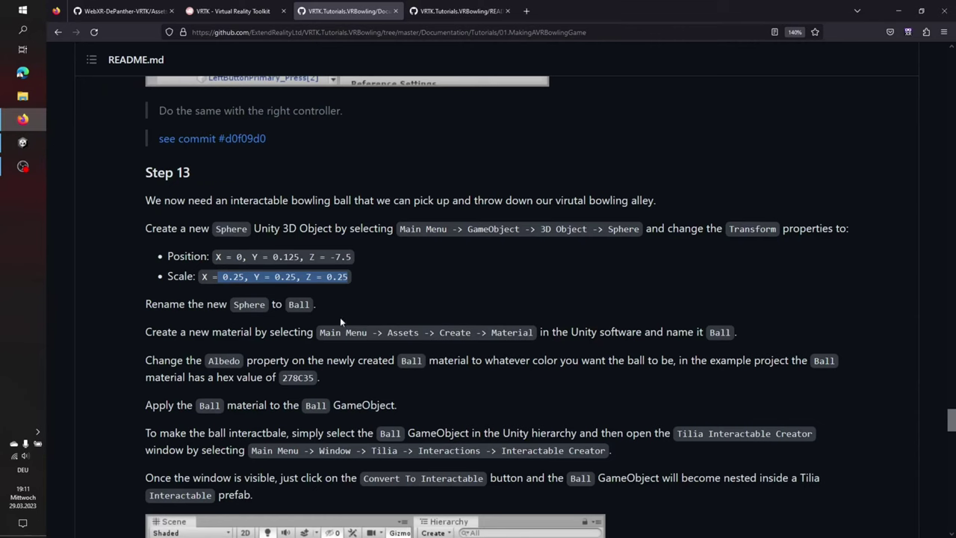
{"action": "left_click", "coordinate": [531, 287]}
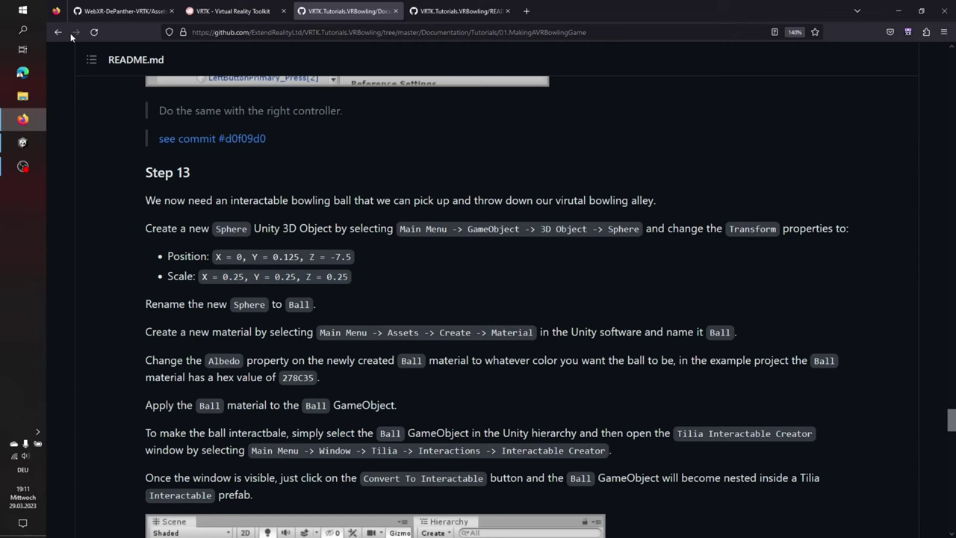
{"action": "left_click", "coordinate": [459, 12]}
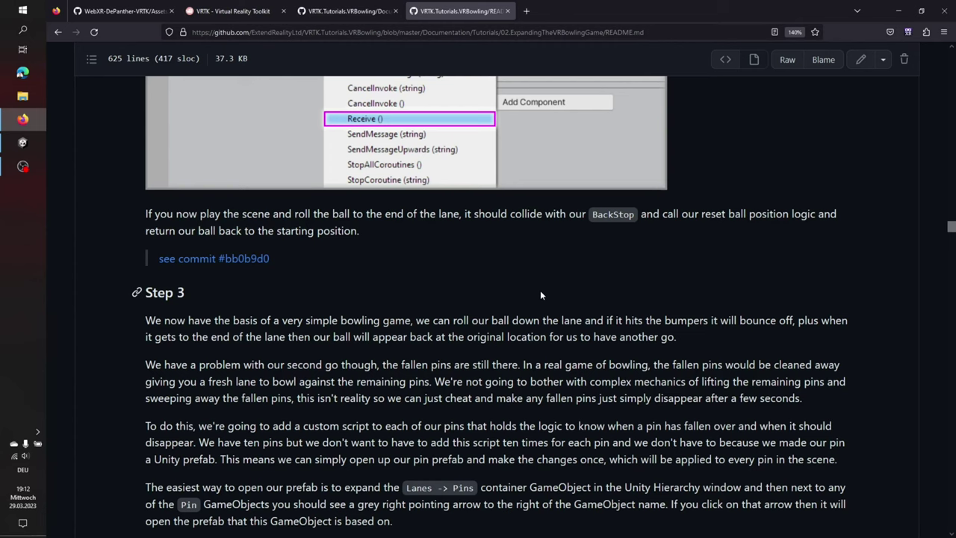
Read through Step 3 of the expansion tutorial, covering the Pin script and how it is added to the CollidableBowlingPin prefab
{"action": "scroll", "coordinate": [519, 272], "scroll_direction": "down", "scroll_amount": 2}
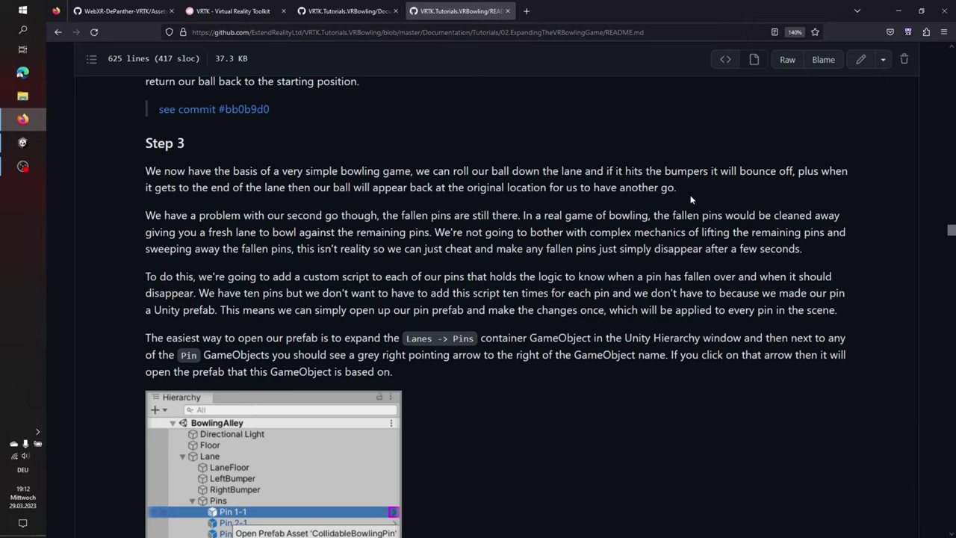
{"action": "scroll", "coordinate": [657, 191], "scroll_direction": "down", "scroll_amount": 3}
{"action": "scroll", "coordinate": [401, 175], "scroll_direction": "up", "scroll_amount": 1}
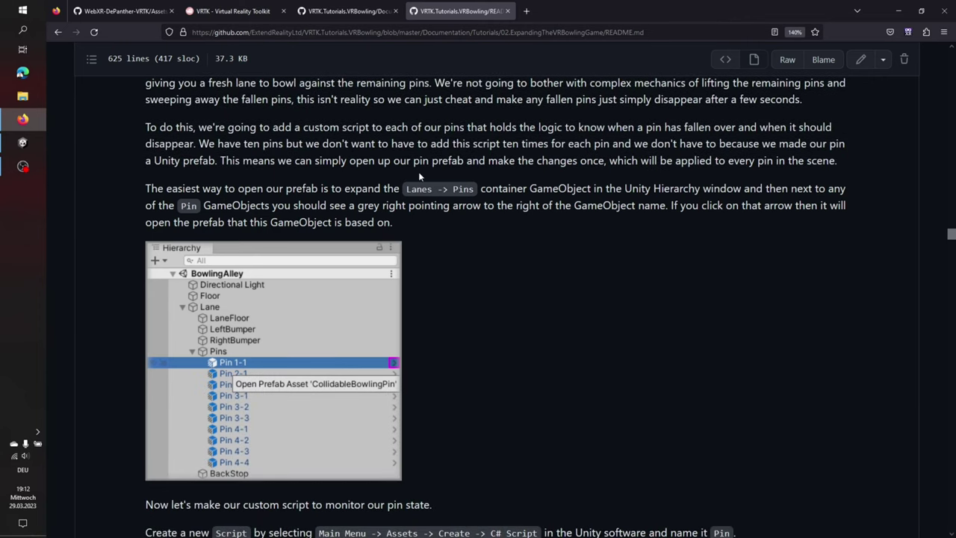
{"action": "scroll", "coordinate": [514, 170], "scroll_direction": "down", "scroll_amount": 2}
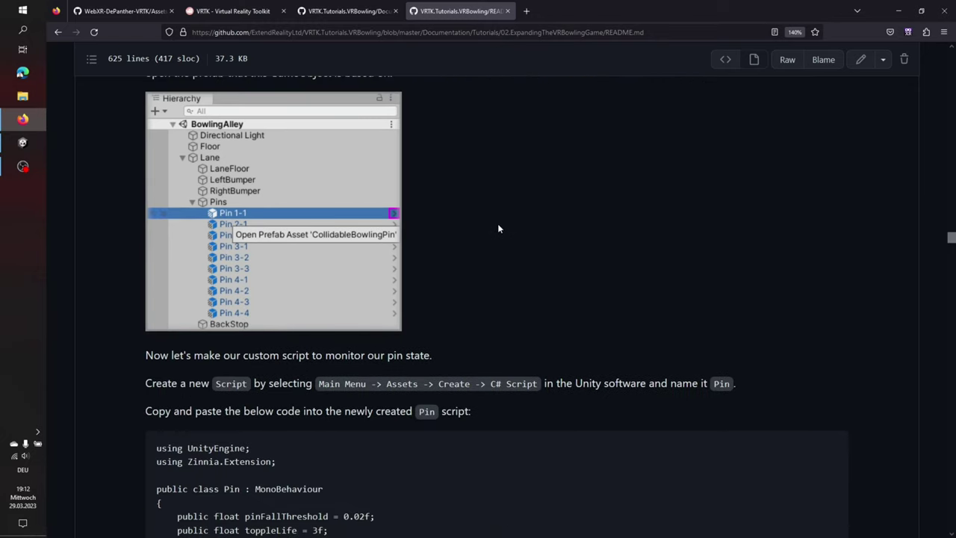
{"action": "scroll", "coordinate": [497, 224], "scroll_direction": "down", "scroll_amount": 3}
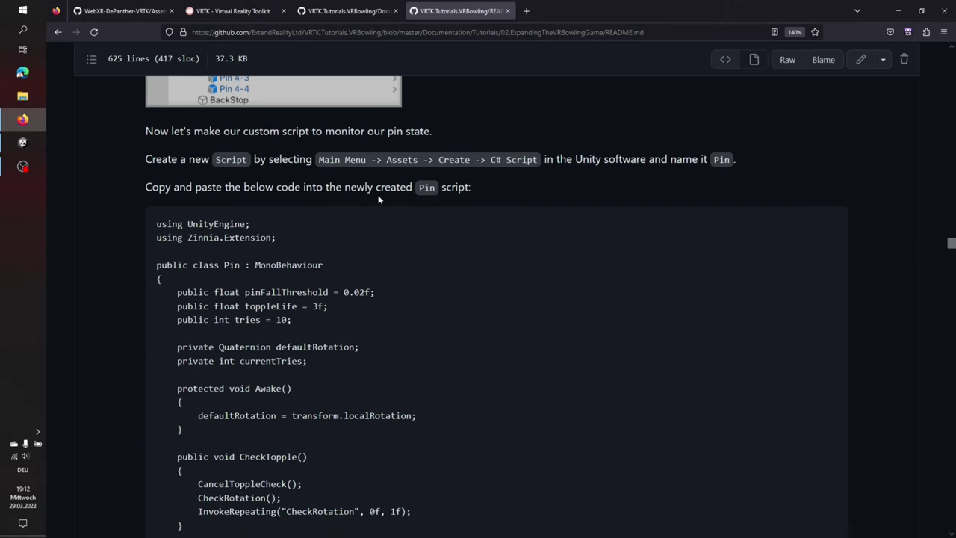
{"action": "scroll", "coordinate": [379, 200], "scroll_direction": "down", "scroll_amount": 3}
{"action": "scroll", "coordinate": [379, 196], "scroll_direction": "down", "scroll_amount": 6}
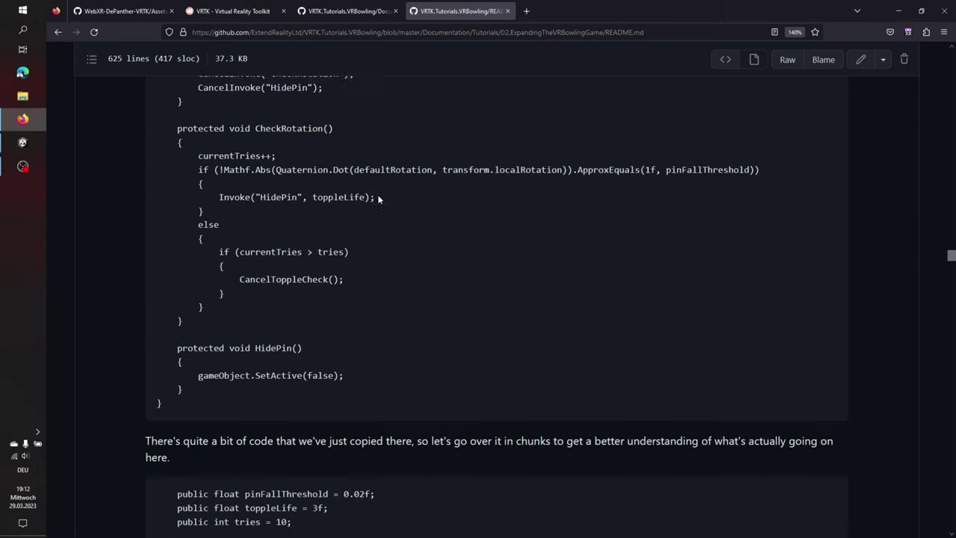
{"action": "scroll", "coordinate": [379, 200], "scroll_direction": "down", "scroll_amount": 3}
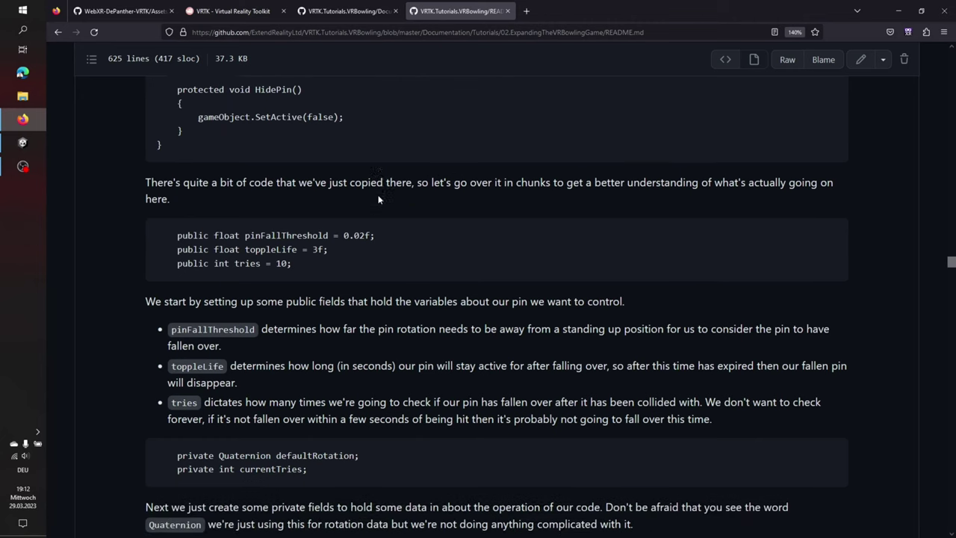
{"action": "scroll", "coordinate": [379, 199], "scroll_direction": "down", "scroll_amount": 4}
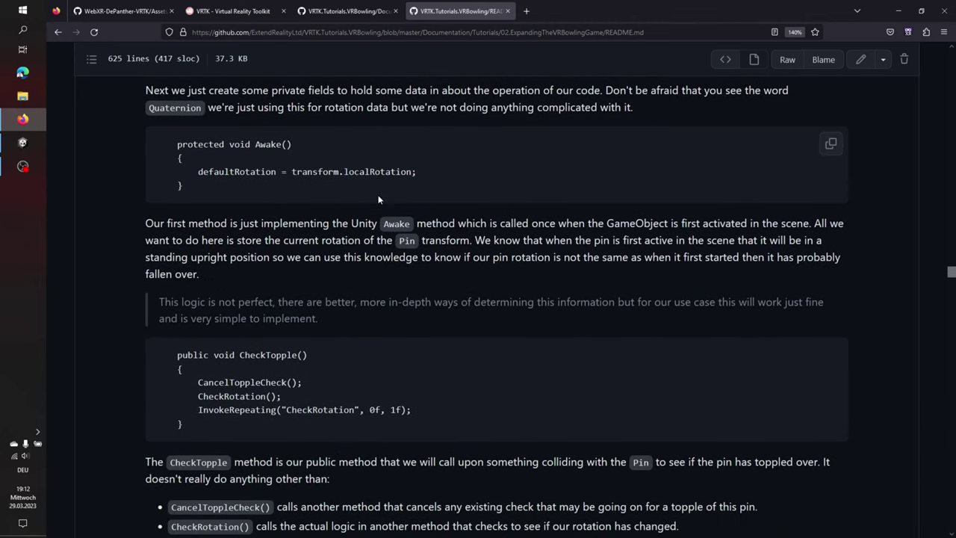
{"action": "scroll", "coordinate": [379, 199], "scroll_direction": "down", "scroll_amount": 8}
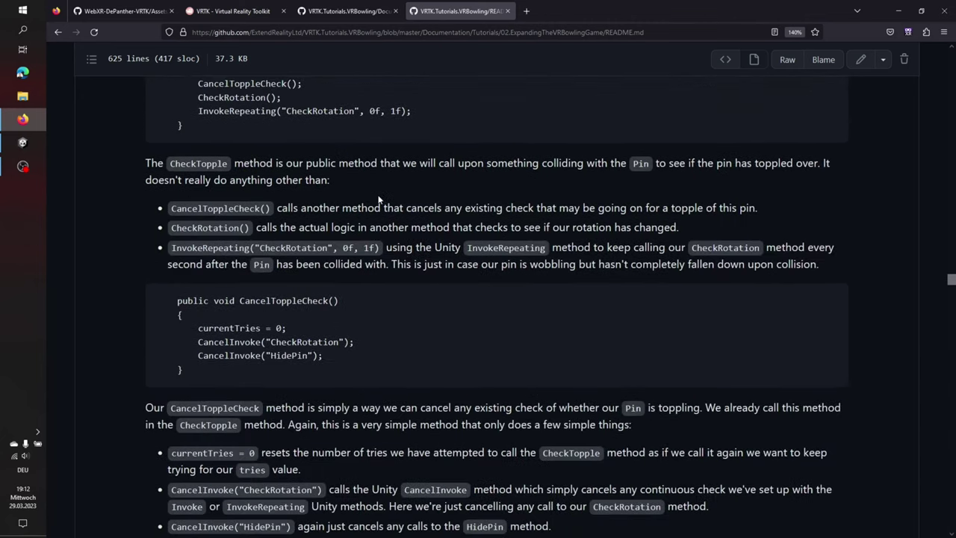
{"action": "scroll", "coordinate": [379, 197], "scroll_direction": "down", "scroll_amount": 12}
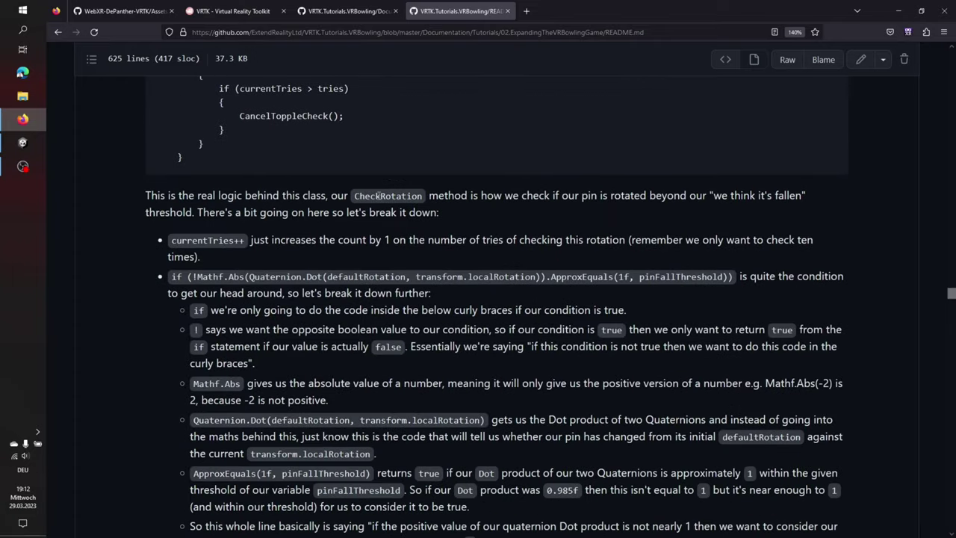
{"action": "scroll", "coordinate": [379, 199], "scroll_direction": "down", "scroll_amount": 3}
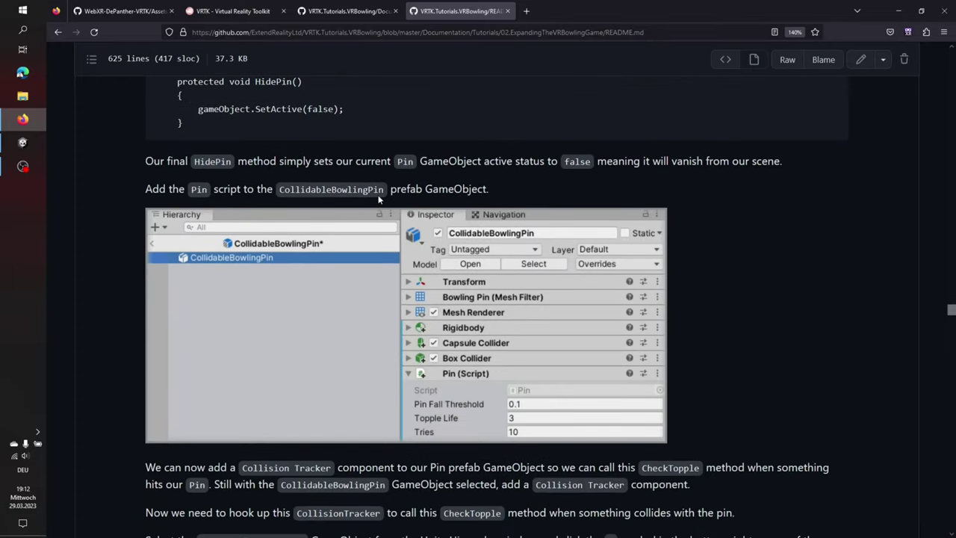
{"action": "scroll", "coordinate": [379, 199], "scroll_direction": "down", "scroll_amount": 3}
{"action": "scroll", "coordinate": [379, 199], "scroll_direction": "up", "scroll_amount": 2}
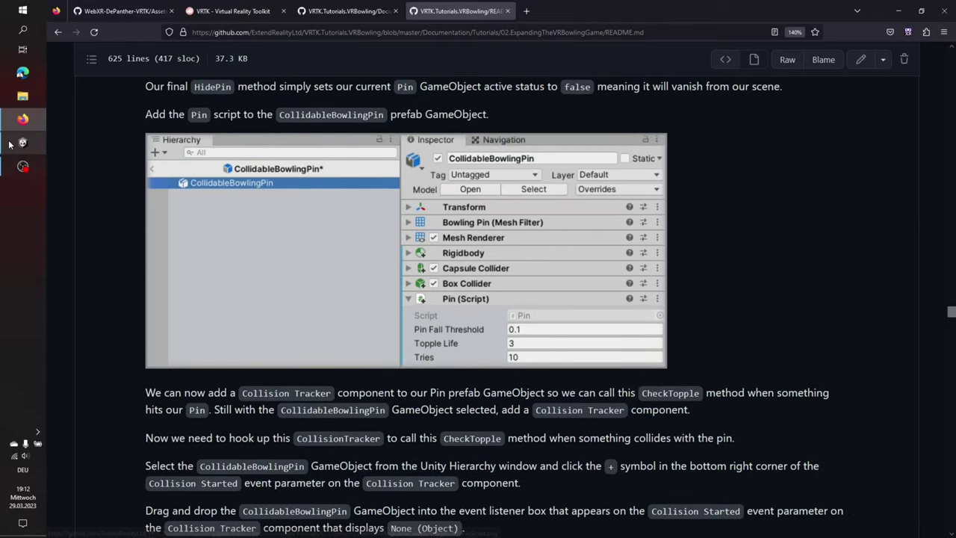
Switch to Unity, examine the BowlingPin prefab's components in VRBowling/Prefabs, and compare them with the tutorial in Firefox
{"action": "mouse_move", "coordinate": [22, 142]}
{"action": "left_click", "coordinate": [101, 119]}
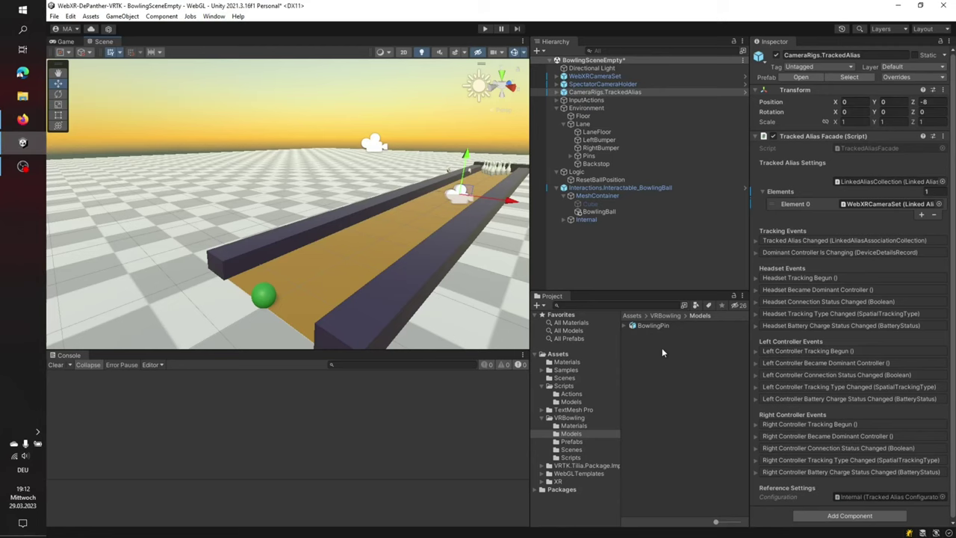
{"action": "left_click", "coordinate": [572, 441]}
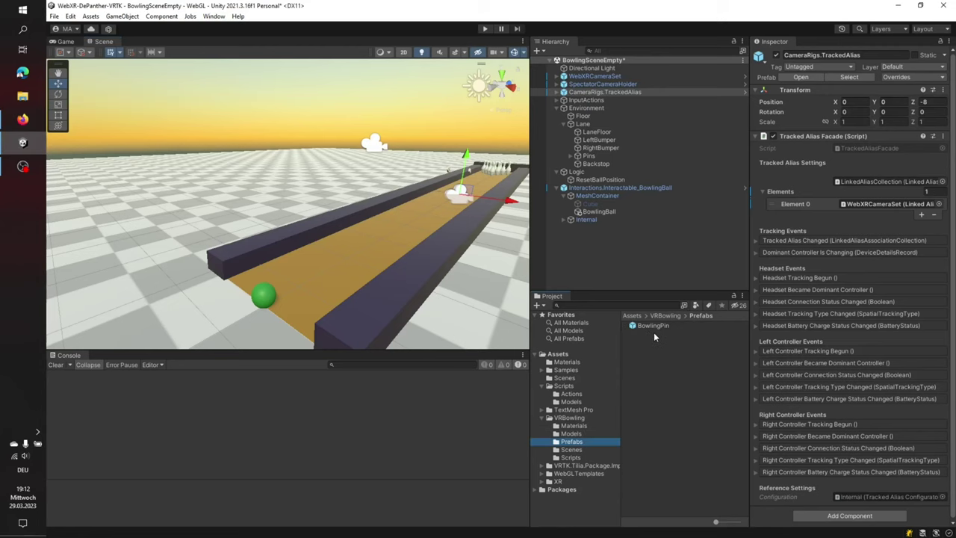
{"action": "left_click", "coordinate": [651, 326]}
{"action": "scroll", "coordinate": [886, 269], "scroll_direction": "down", "scroll_amount": 3}
{"action": "scroll", "coordinate": [885, 268], "scroll_direction": "down", "scroll_amount": 5}
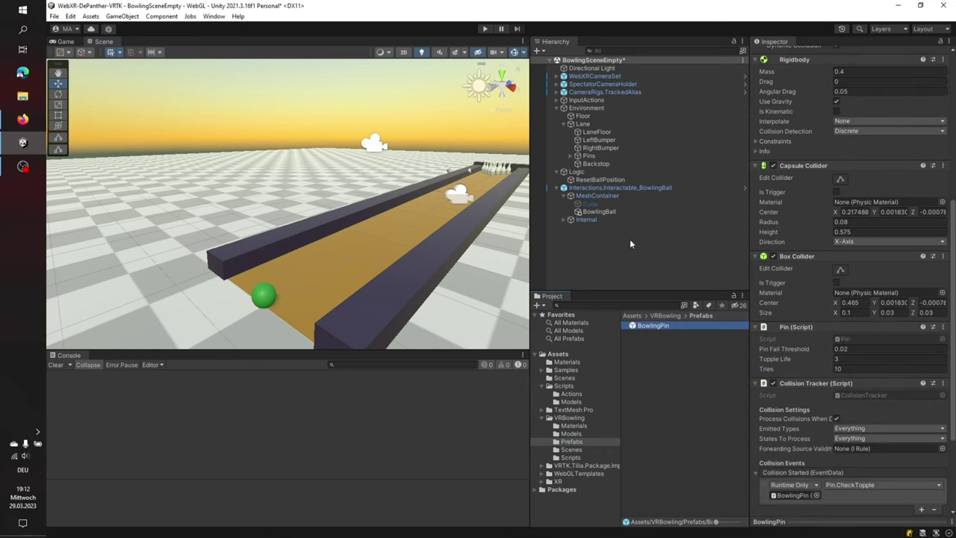
{"action": "left_click", "coordinate": [21, 121]}
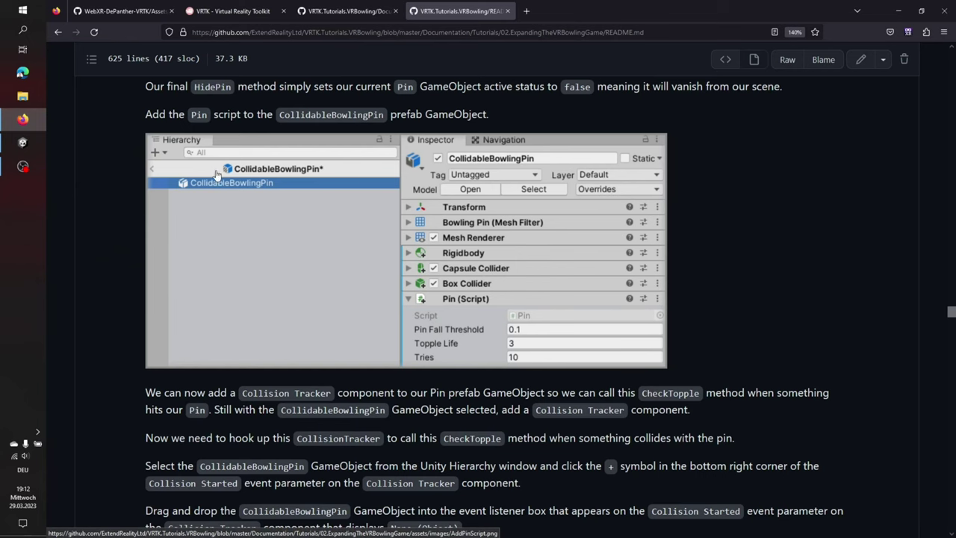
Back in Unity, select all ten BowlingPin objects under Pins and add the Pin script component to them
{"action": "left_click", "coordinate": [22, 142]}
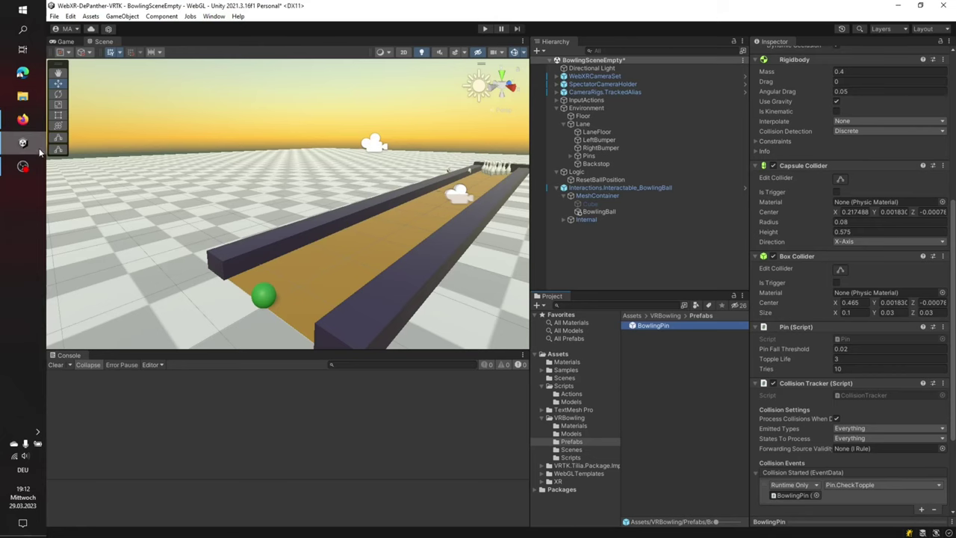
{"action": "left_click", "coordinate": [570, 156]}
{"action": "left_click", "coordinate": [601, 164]}
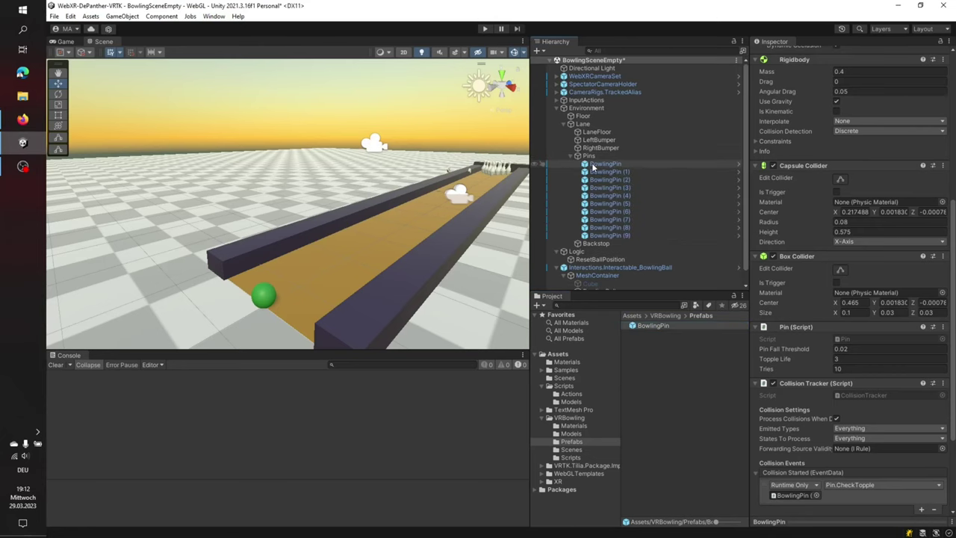
{"action": "left_click", "coordinate": [624, 236], "text": "shift"}
{"action": "left_click", "coordinate": [828, 516]}
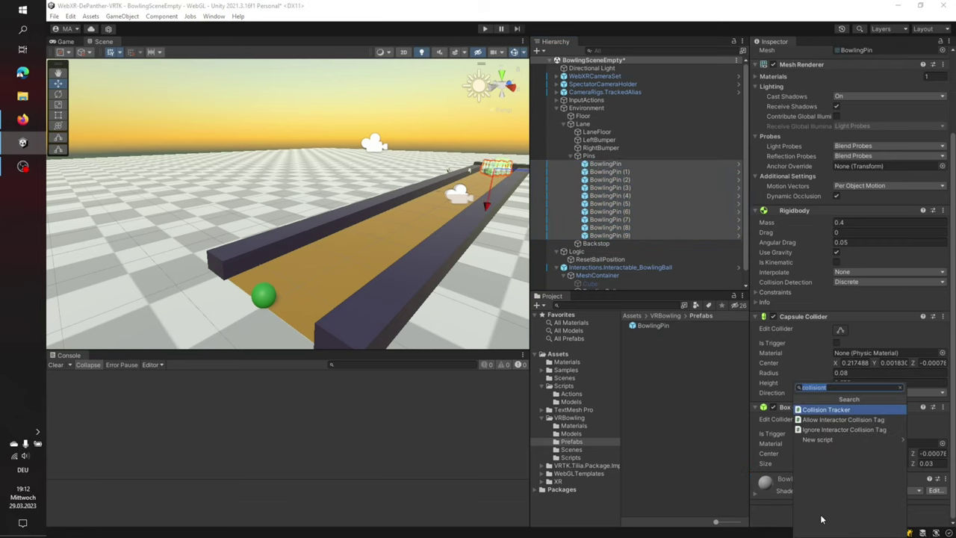
{"action": "type", "text": "pin"}
{"action": "key", "text": "Return"}
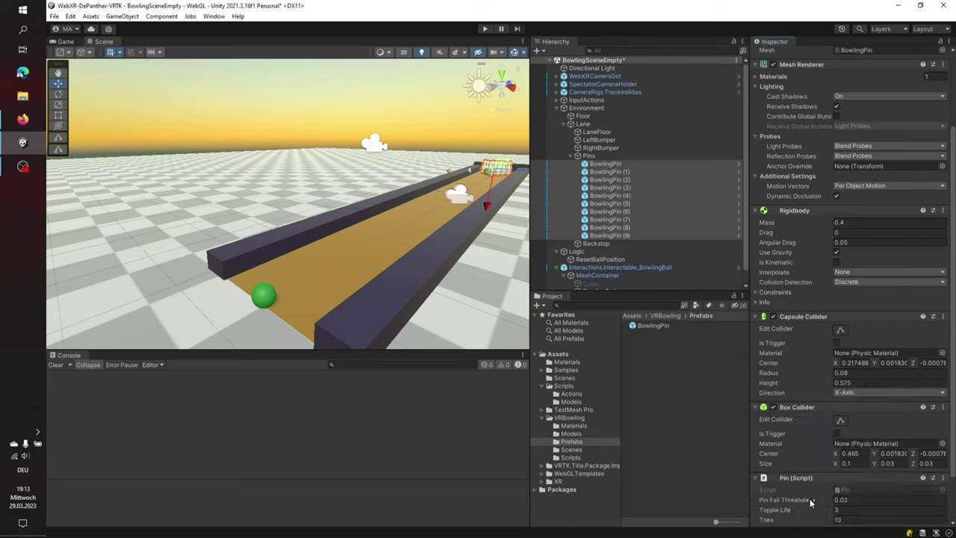
{"action": "scroll", "coordinate": [822, 374], "scroll_direction": "down", "scroll_amount": 2}
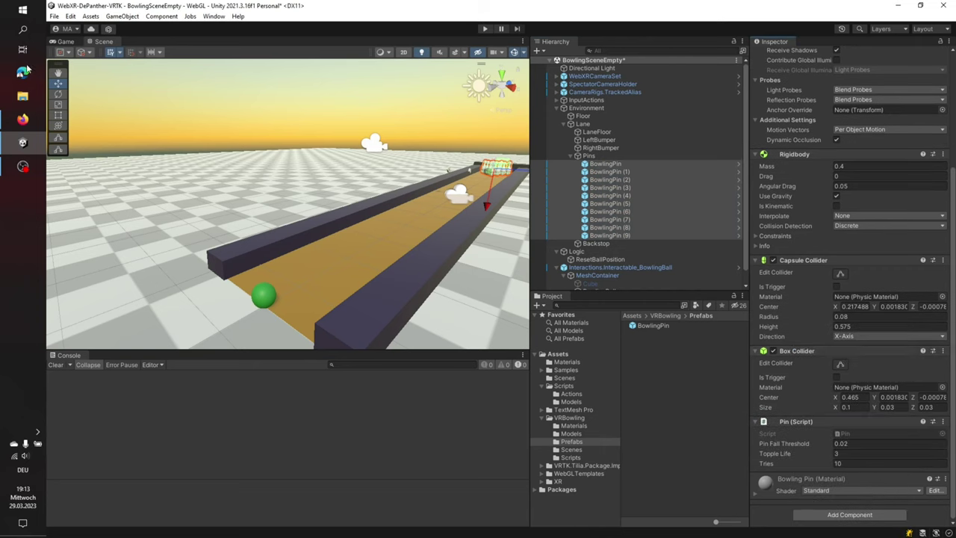
Consult the tutorial's Collision Tracker instructions in Firefox, then in Unity add a Collision Tracker with an empty Collision Started listener to all ten pins
{"action": "left_click", "coordinate": [21, 123]}
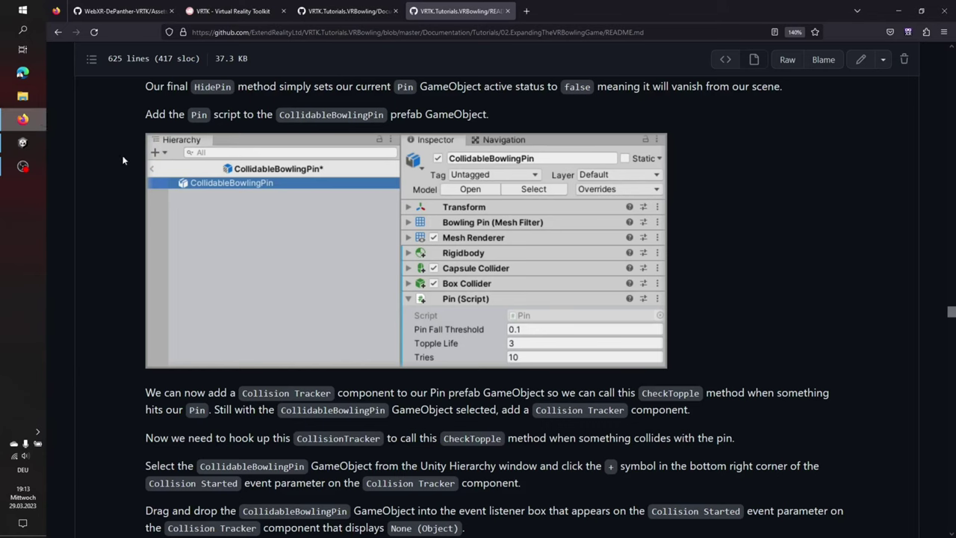
{"action": "scroll", "coordinate": [140, 183], "scroll_direction": "down", "scroll_amount": 4}
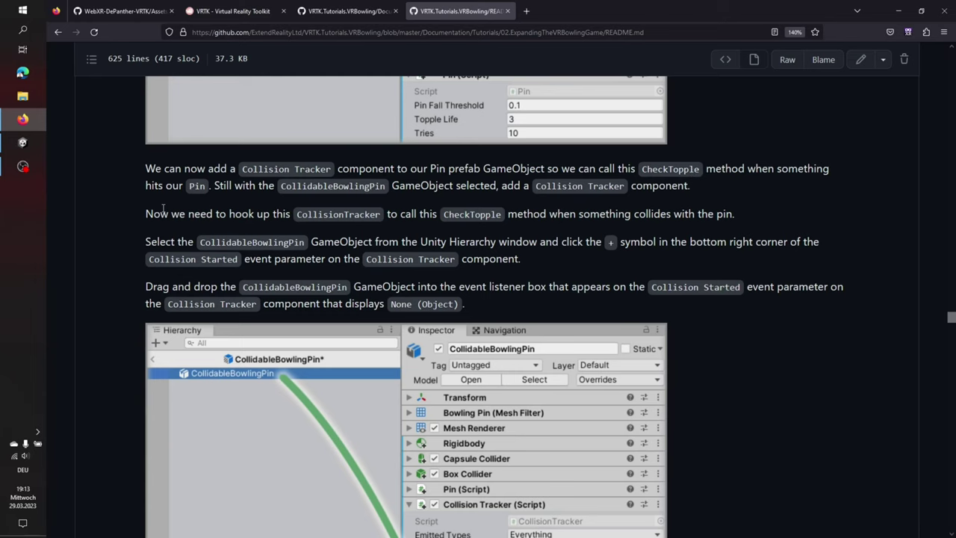
{"action": "scroll", "coordinate": [162, 209], "scroll_direction": "down", "scroll_amount": 3}
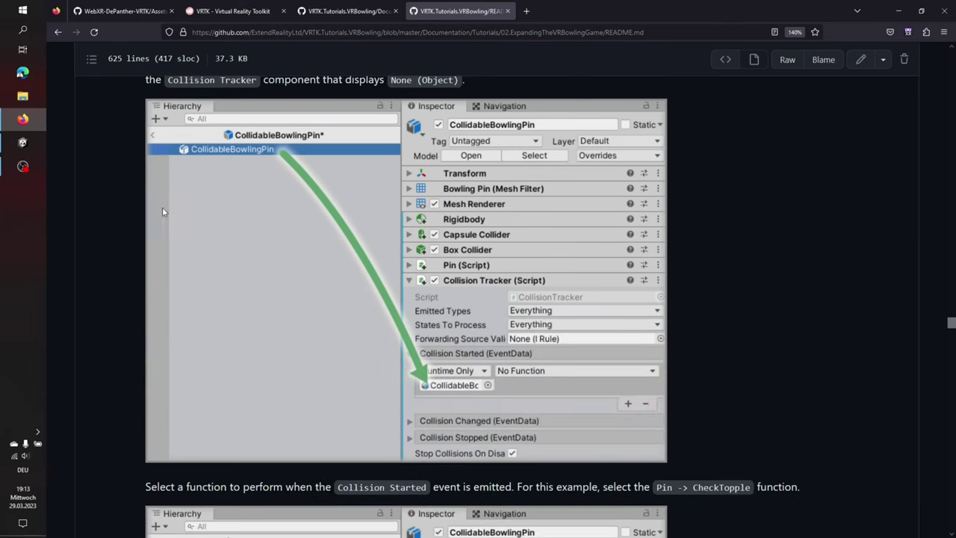
{"action": "left_click", "coordinate": [11, 150]}
{"action": "left_click", "coordinate": [849, 515]}
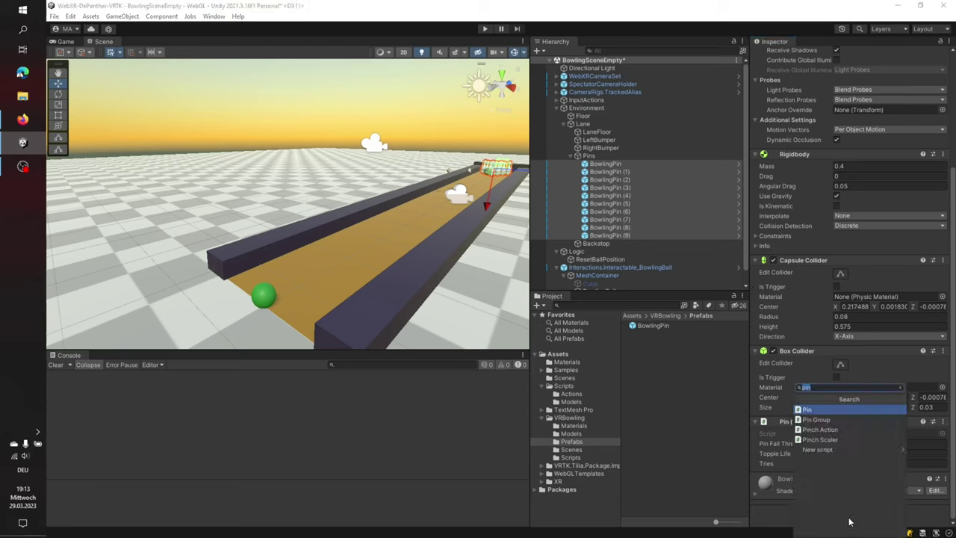
{"action": "type", "text": "coll"}
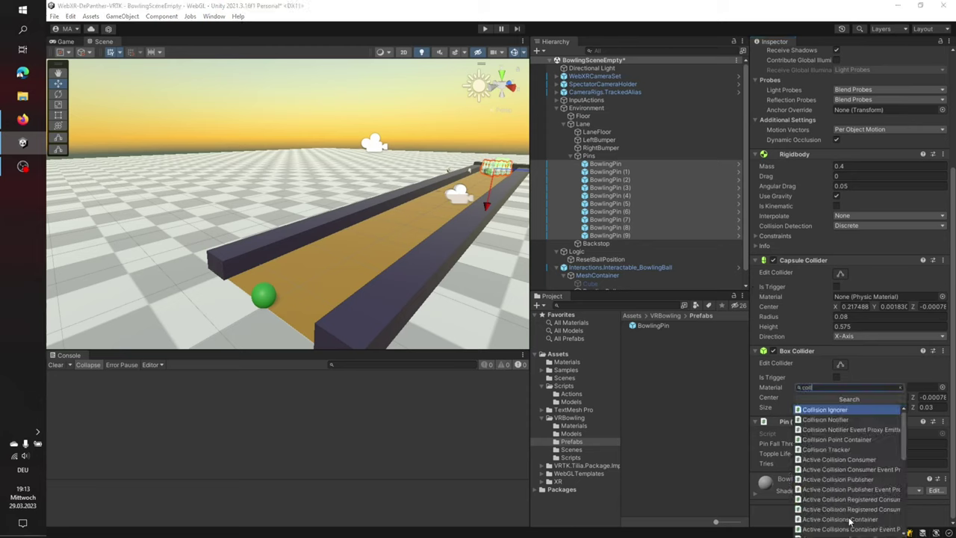
{"action": "type", "text": "is"}
{"action": "type", "text": " tr"}
{"action": "key", "text": "Return"}
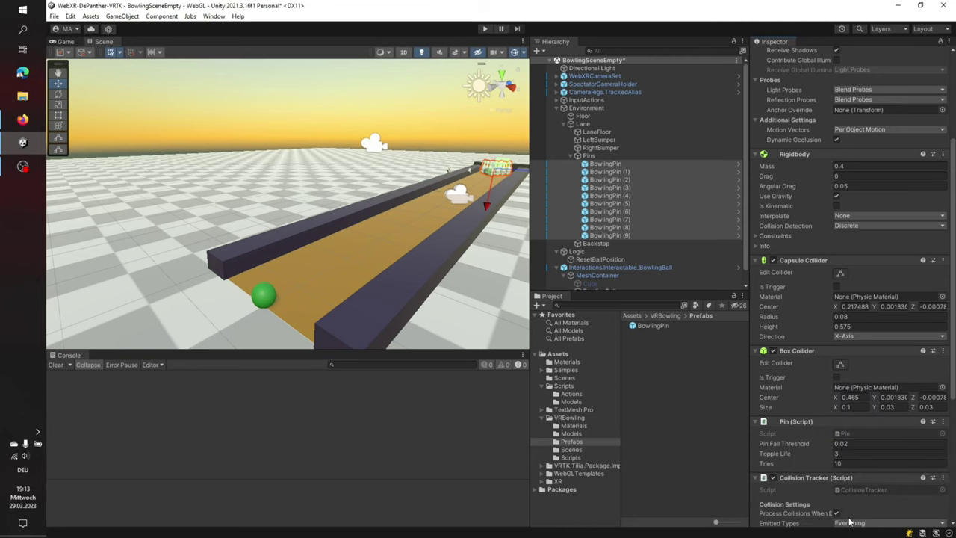
{"action": "scroll", "coordinate": [865, 287], "scroll_direction": "down", "scroll_amount": 6}
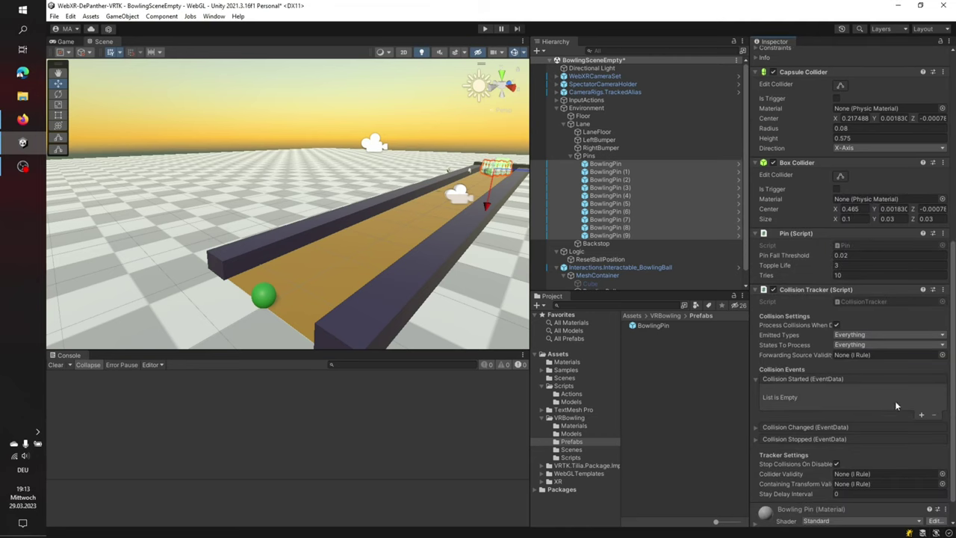
{"action": "left_click", "coordinate": [921, 415]}
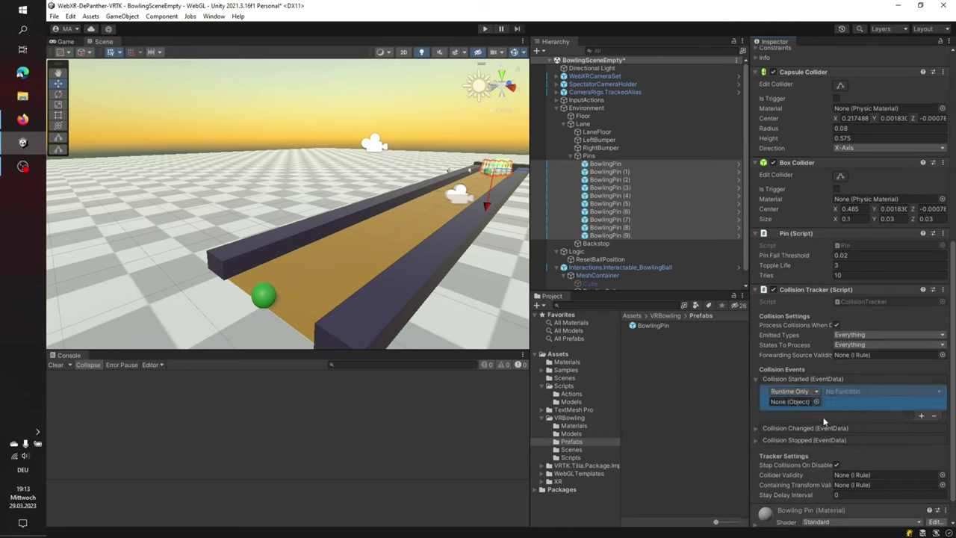
On the first BowlingPin, assign its own Pin script to the Collision Started listener and choose the Pin.CheckTopple function
{"action": "left_click", "coordinate": [659, 162]}
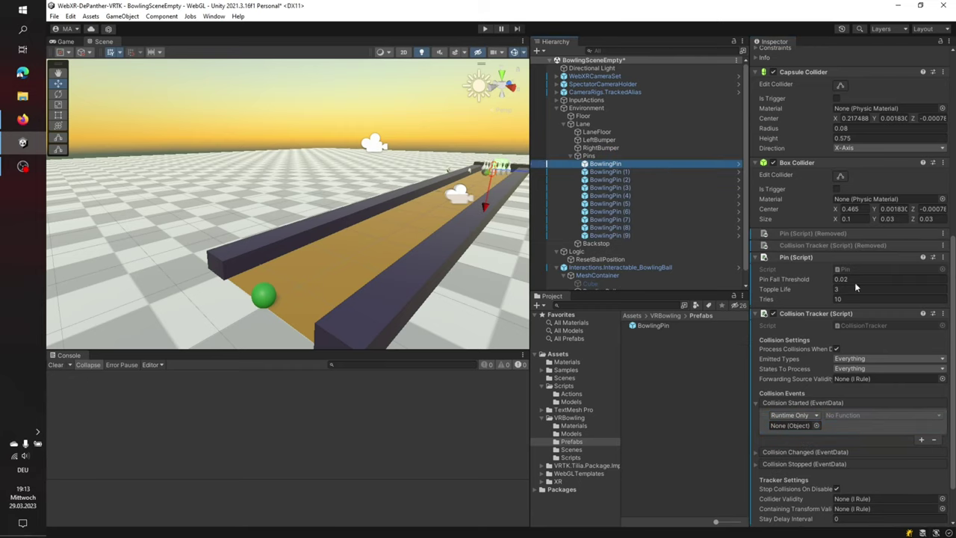
{"action": "left_click", "coordinate": [802, 263]}
{"action": "left_click_drag", "start_coordinate": [804, 396], "coordinate": [805, 431]}
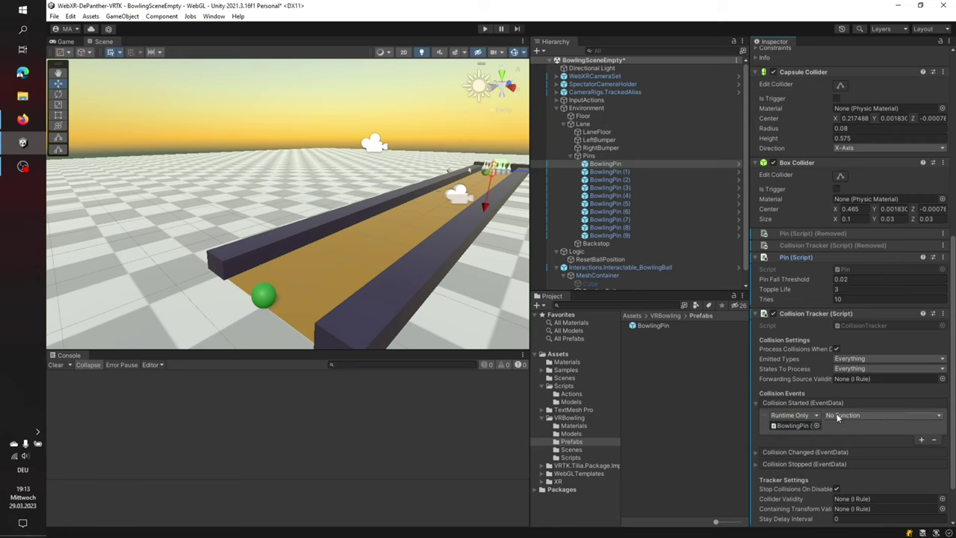
{"action": "left_click", "coordinate": [838, 416]}
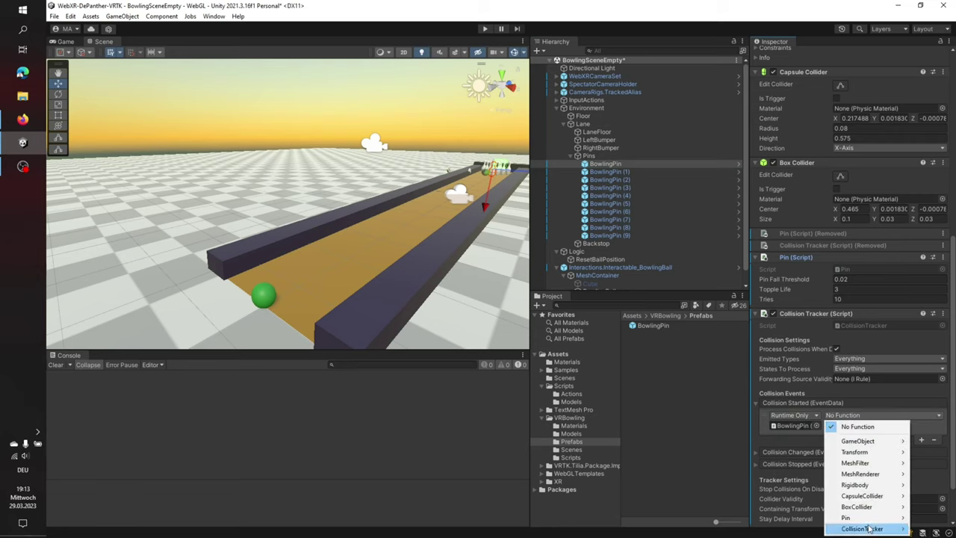
{"action": "mouse_move", "coordinate": [869, 530]}
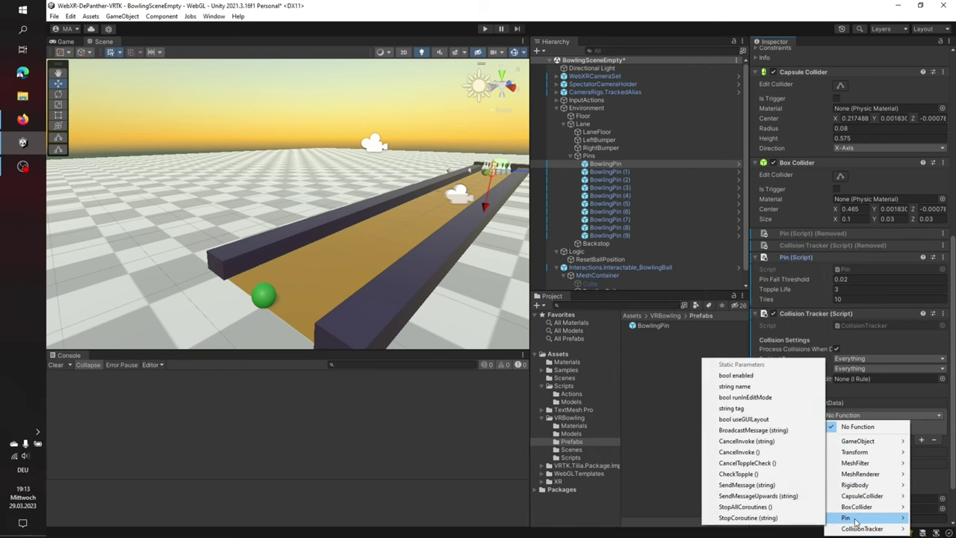
{"action": "left_click", "coordinate": [760, 474]}
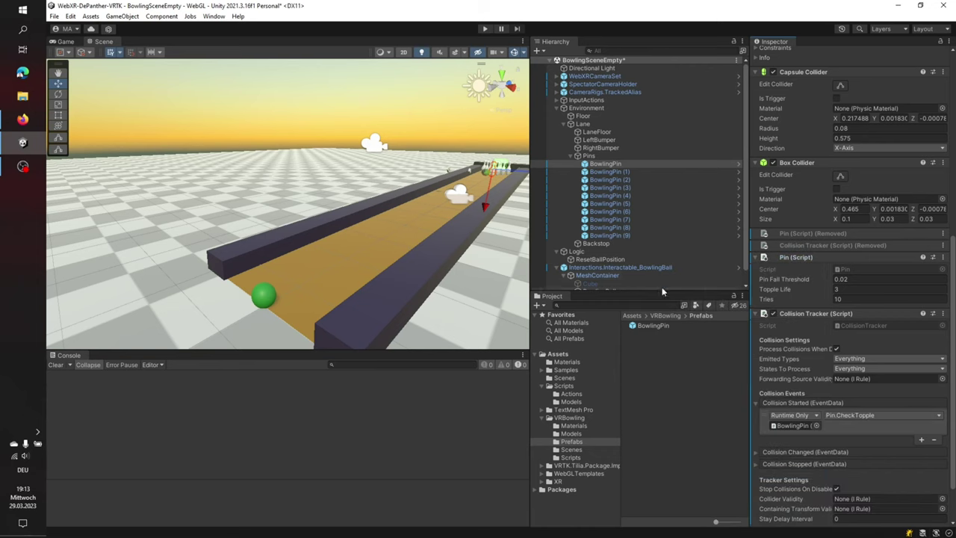
Remove the added Collision Tracker component from the first BowlingPin
{"action": "left_click", "coordinate": [943, 313]}
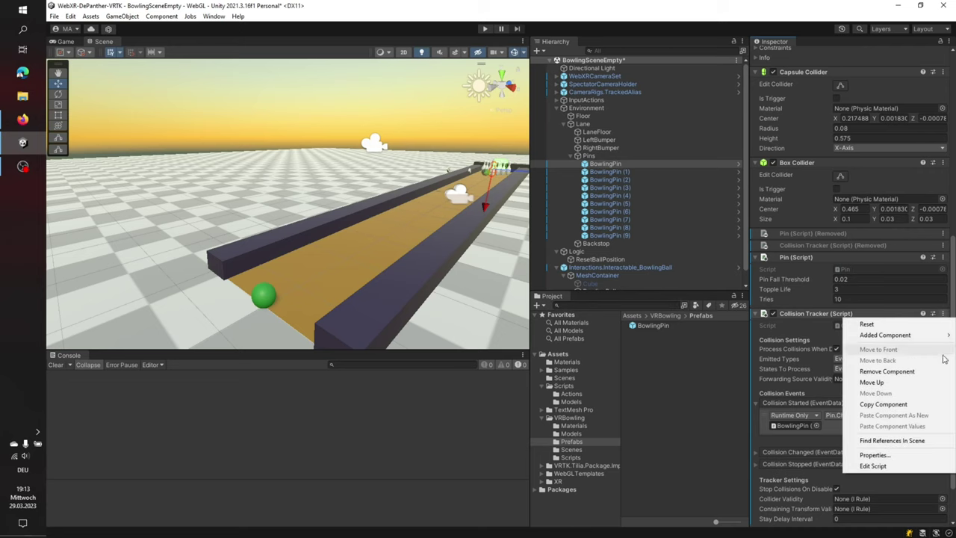
{"action": "left_click", "coordinate": [919, 366]}
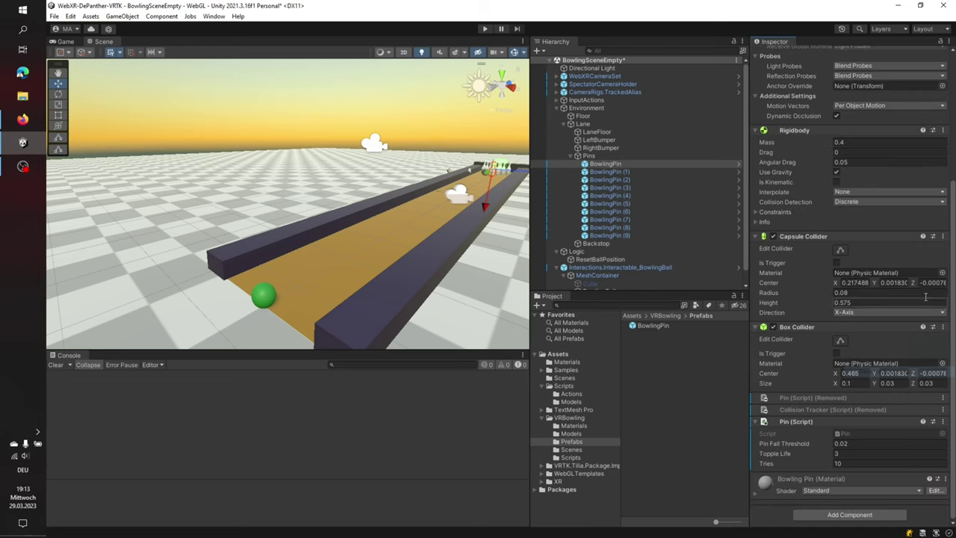
Remove the added Pin script from the first BowlingPin and revert all prefab overrides on the ten BowlingPin objects
{"action": "left_click", "coordinate": [943, 422]}
{"action": "left_click", "coordinate": [887, 324]}
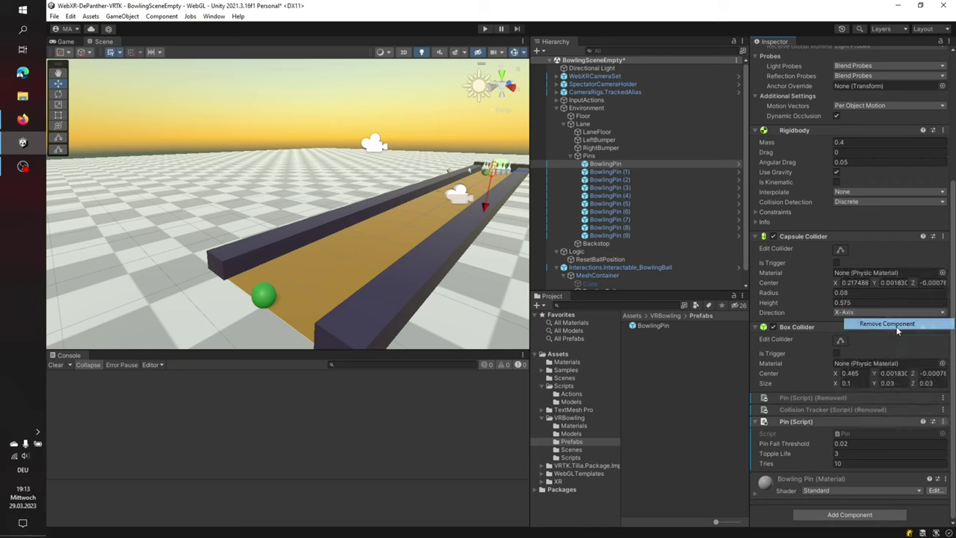
{"action": "left_click", "coordinate": [608, 236], "text": "shift"}
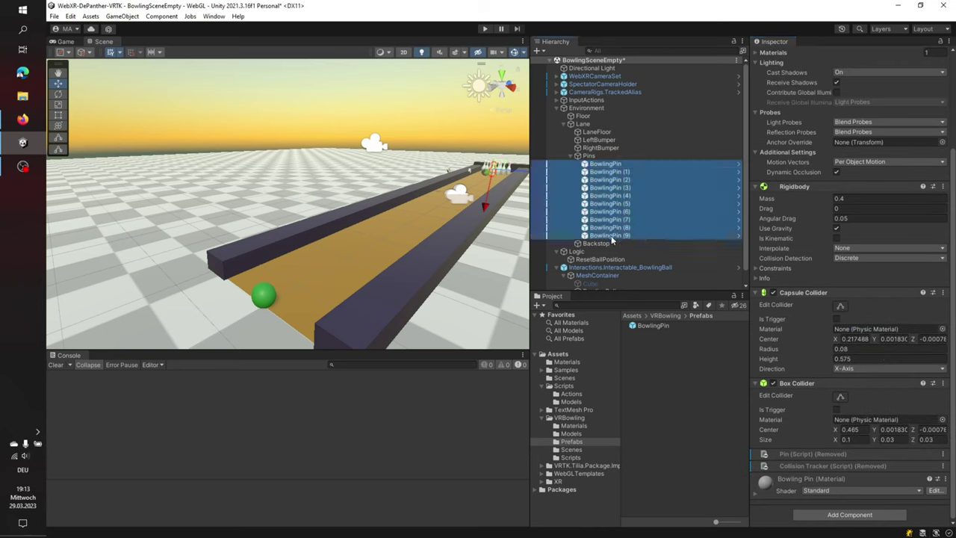
{"action": "scroll", "coordinate": [931, 97], "scroll_direction": "up", "scroll_amount": 3}
{"action": "scroll", "coordinate": [931, 97], "scroll_direction": "up", "scroll_amount": 1}
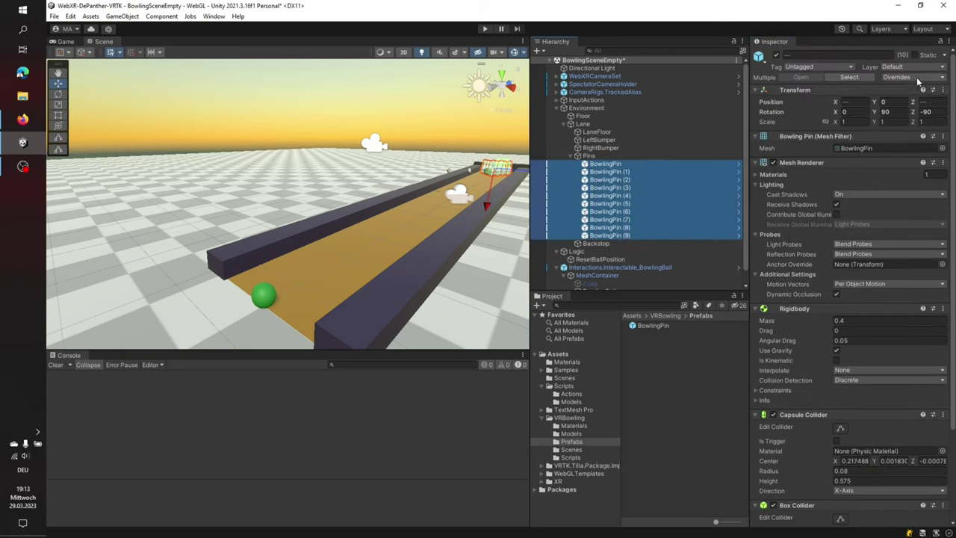
{"action": "left_click", "coordinate": [918, 77]}
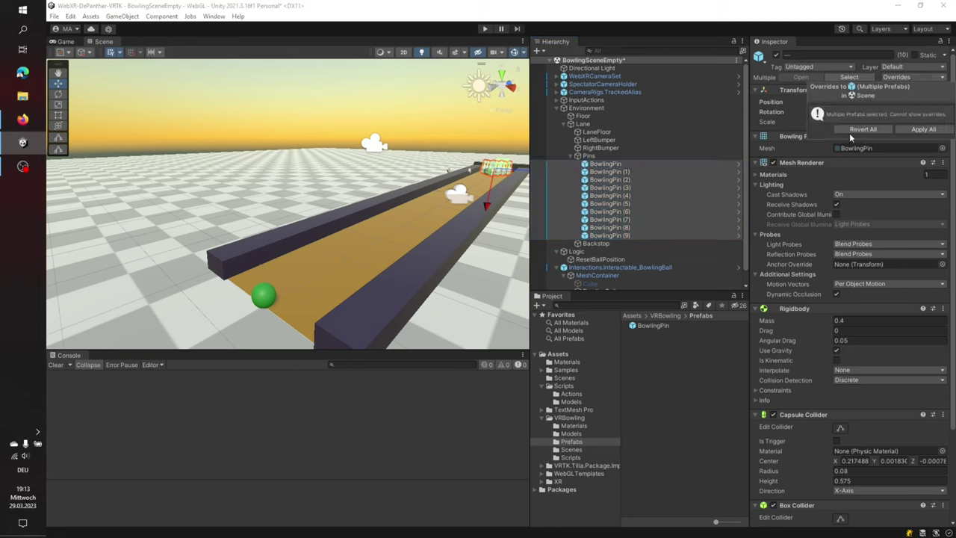
{"action": "left_click", "coordinate": [906, 130]}
{"action": "scroll", "coordinate": [907, 138], "scroll_direction": "down", "scroll_amount": 10}
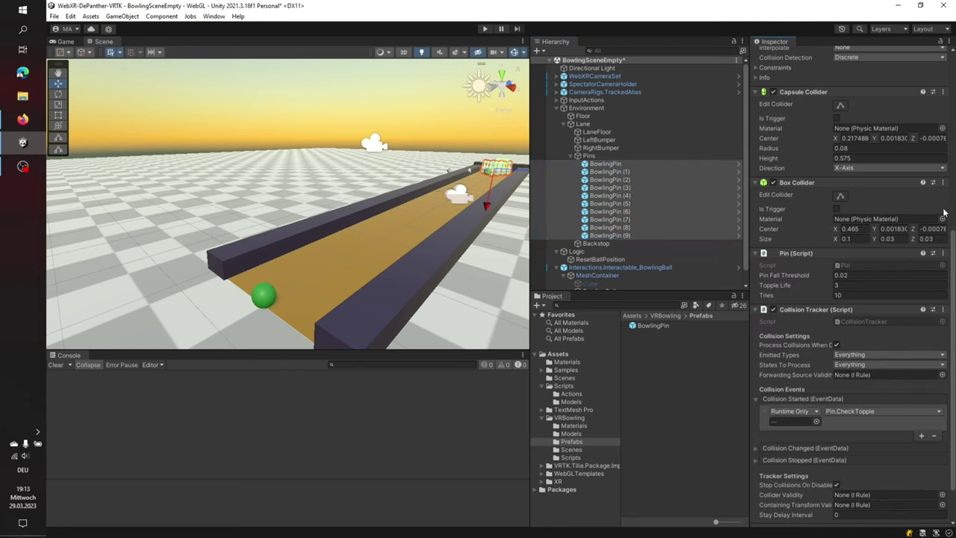
Go through BowlingPin to BowlingPin (9) one by one and check each pin's Pin script and Collision Started listener
{"action": "left_click", "coordinate": [617, 164]}
{"action": "key", "text": "Down"}
{"action": "key", "text": "Down"}
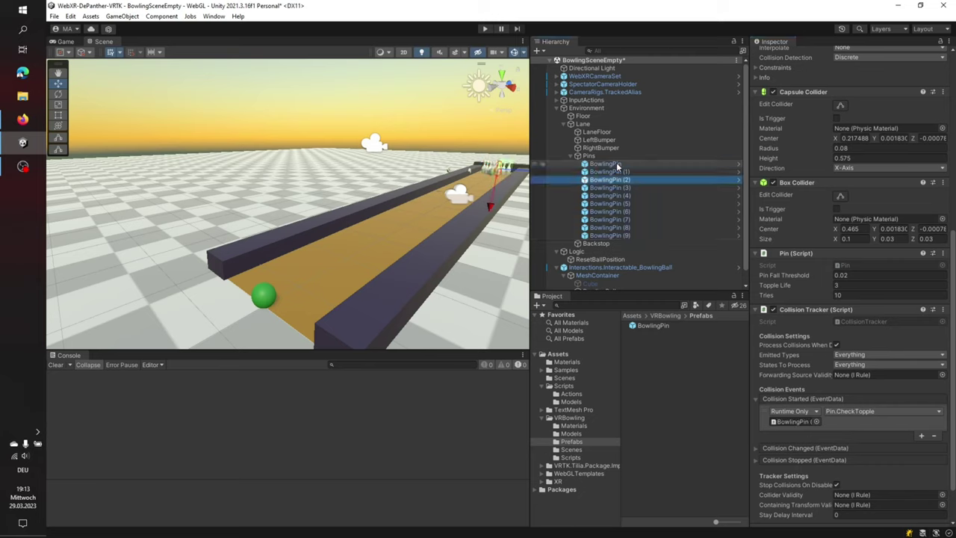
{"action": "key", "text": "Down"}
{"action": "key", "text": "Down"}
{"action": "key", "text": "Down"}
{"action": "key", "text": "Down"}
{"action": "key", "text": "Down"}
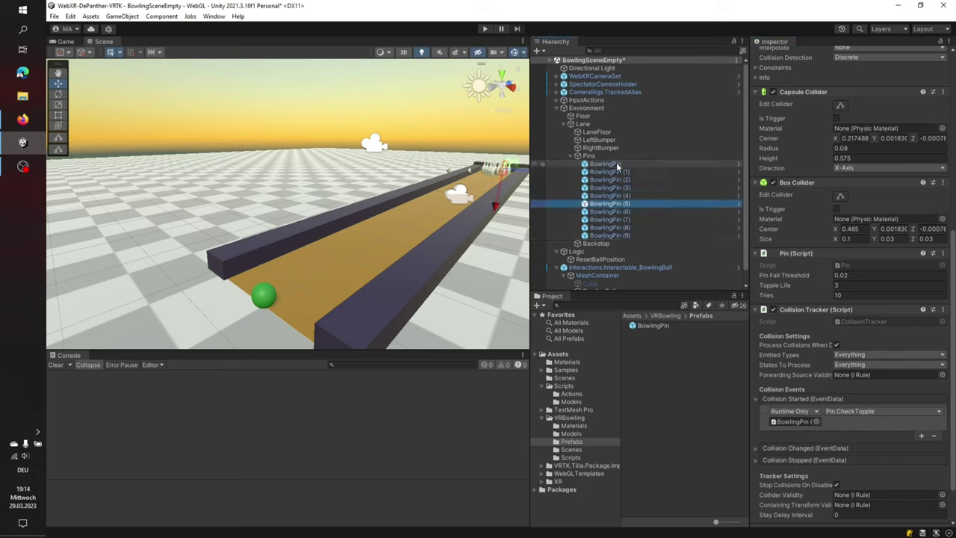
{"action": "key", "text": "Down"}
{"action": "key", "text": "Down"}
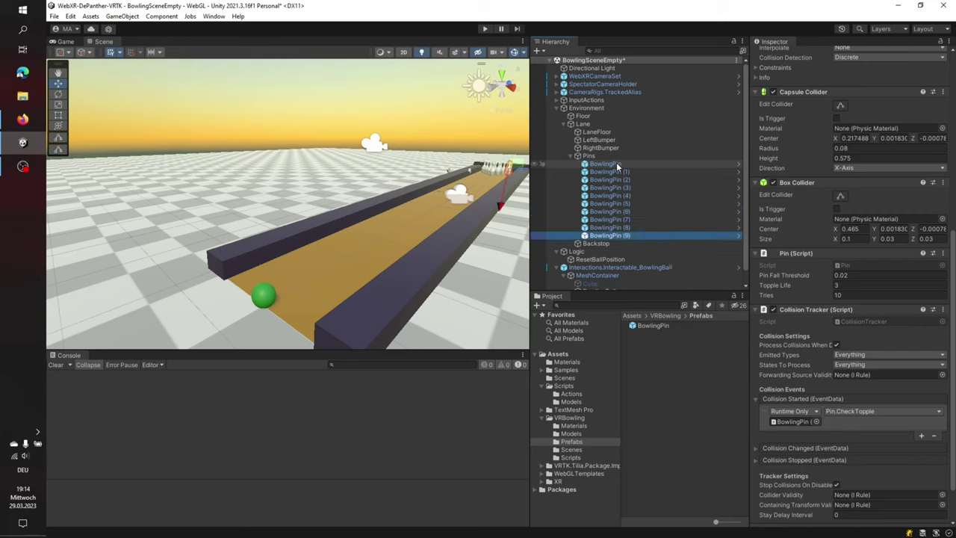
{"action": "key", "text": "Up"}
{"action": "key", "text": "Up"}
{"action": "key", "text": "Up"}
{"action": "key", "text": "Up"}
{"action": "key", "text": "Up"}
{"action": "key", "text": "Up"}
{"action": "key", "text": "Up"}
{"action": "key", "text": "Up"}
{"action": "key", "text": "Up"}
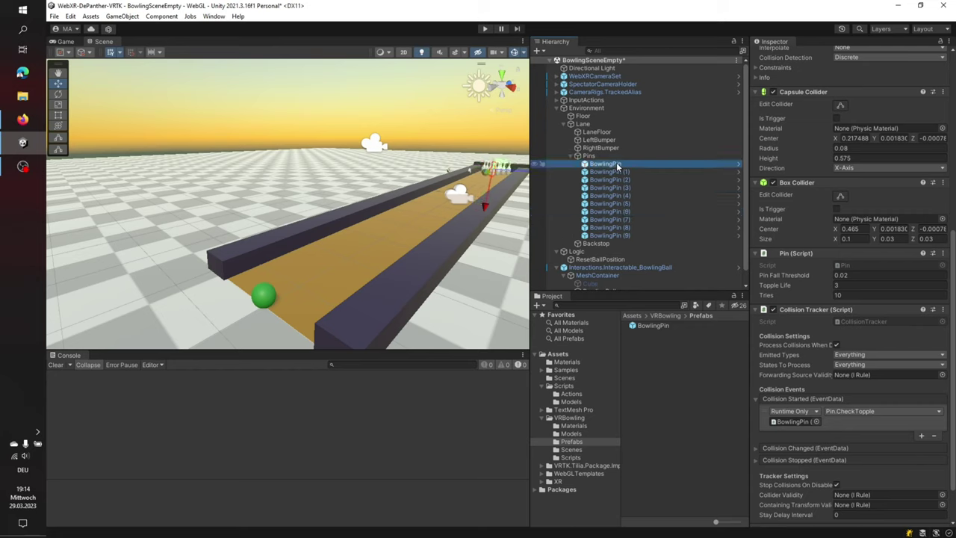
Switch to Firefox and read the end of the tutorial's Collision Tracker section and the Step 4 instructions on spatial buttons and the straight pointer
{"action": "left_click", "coordinate": [23, 118]}
{"action": "scroll", "coordinate": [423, 177], "scroll_direction": "down", "scroll_amount": 5}
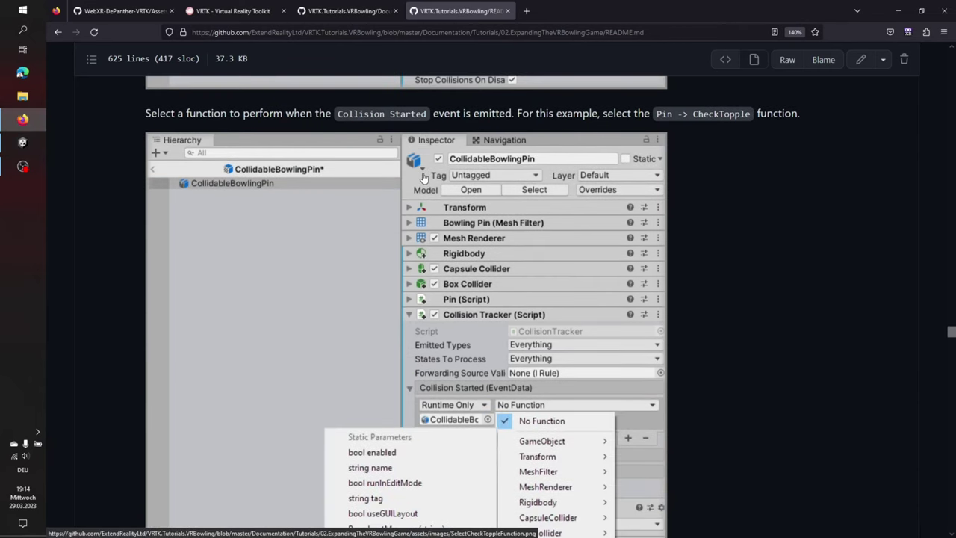
{"action": "scroll", "coordinate": [564, 239], "scroll_direction": "down", "scroll_amount": 5}
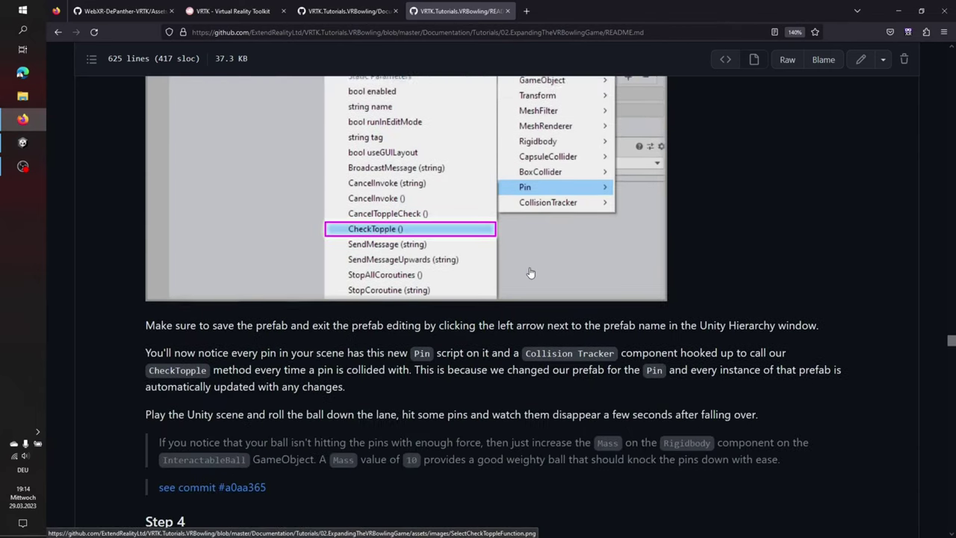
{"action": "scroll", "coordinate": [531, 273], "scroll_direction": "down", "scroll_amount": 1}
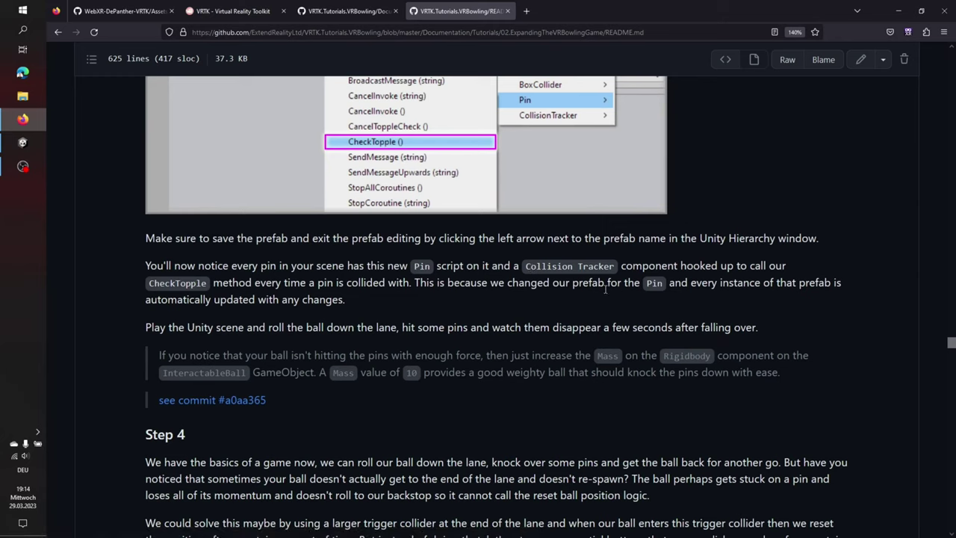
{"action": "scroll", "coordinate": [350, 321], "scroll_direction": "down", "scroll_amount": 3}
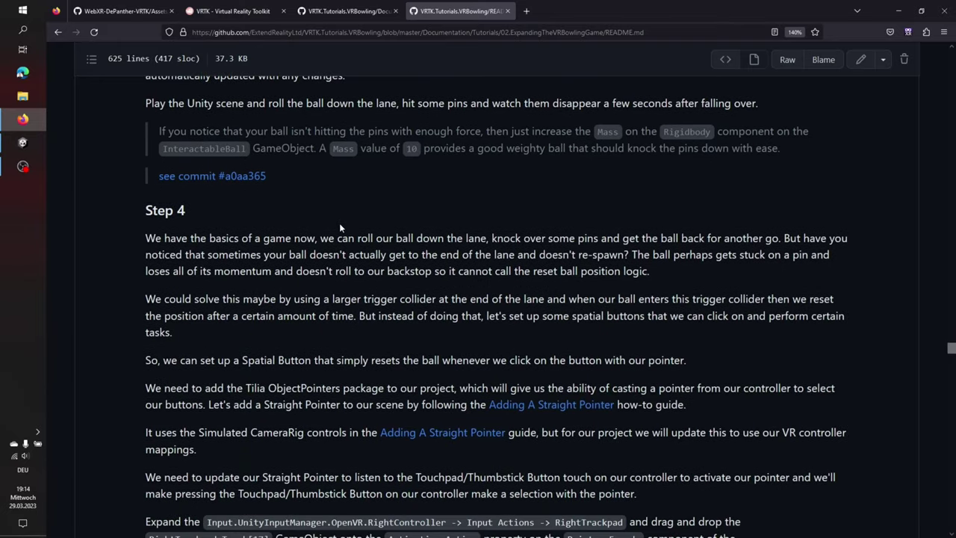
{"action": "scroll", "coordinate": [339, 222], "scroll_direction": "down", "scroll_amount": 2}
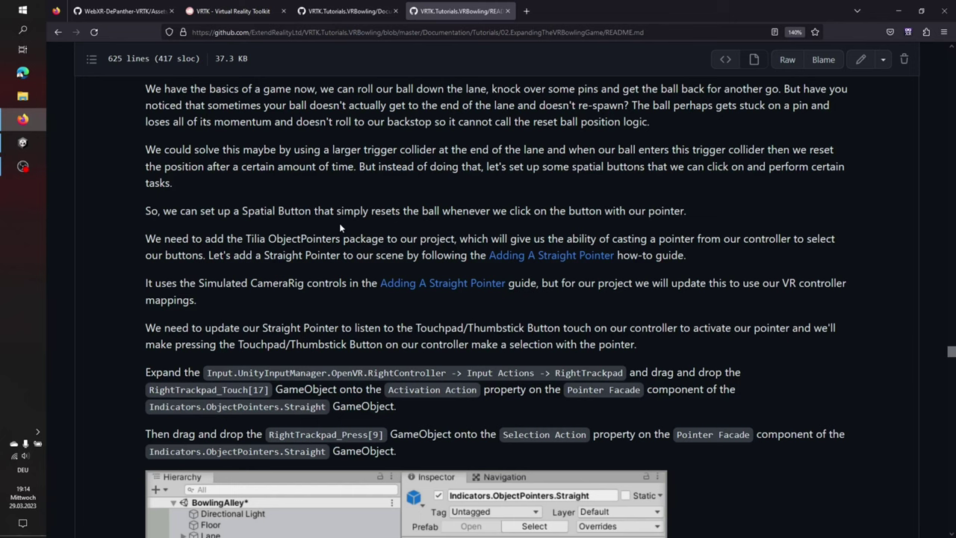
{"action": "scroll", "coordinate": [943, 248], "scroll_direction": "up", "scroll_amount": 6}
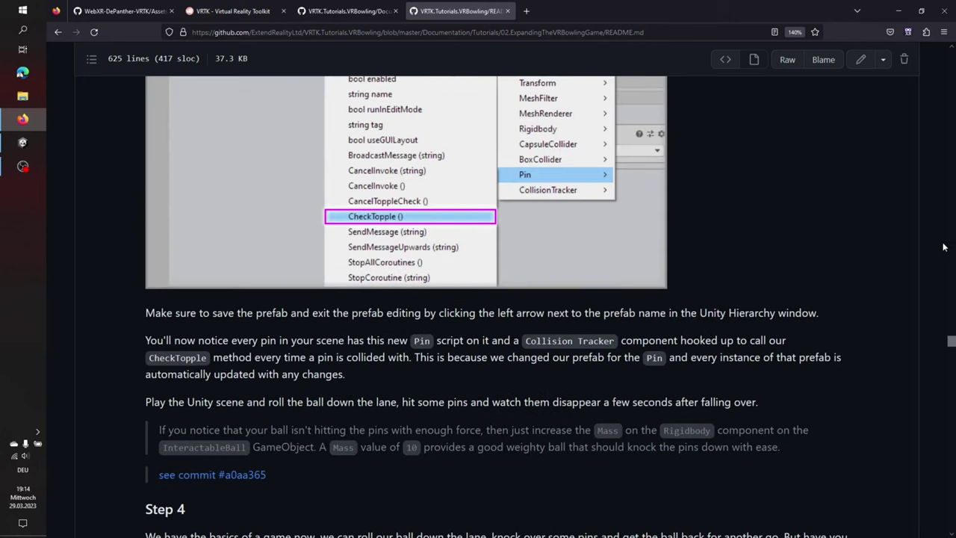
{"action": "scroll", "coordinate": [943, 247], "scroll_direction": "up", "scroll_amount": 9}
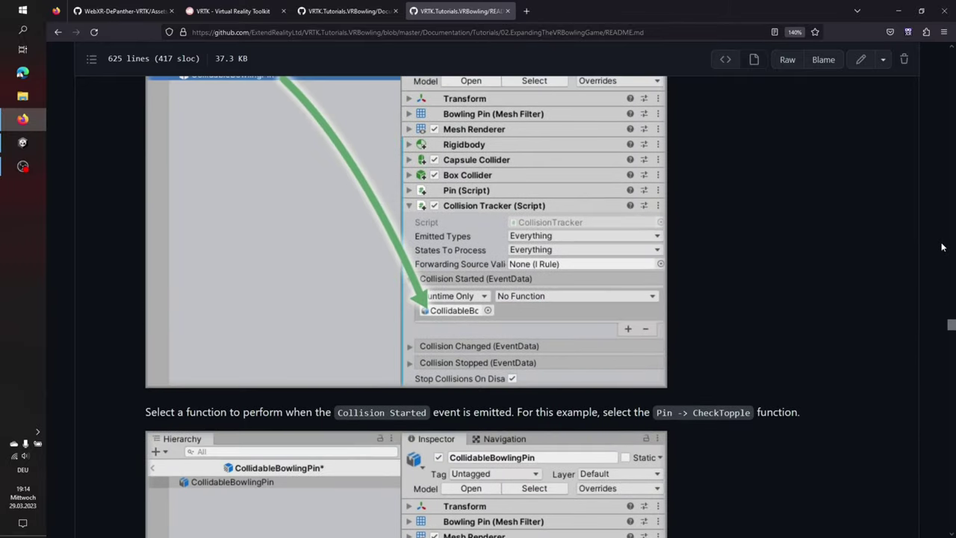
{"action": "scroll", "coordinate": [942, 247], "scroll_direction": "down", "scroll_amount": 10}
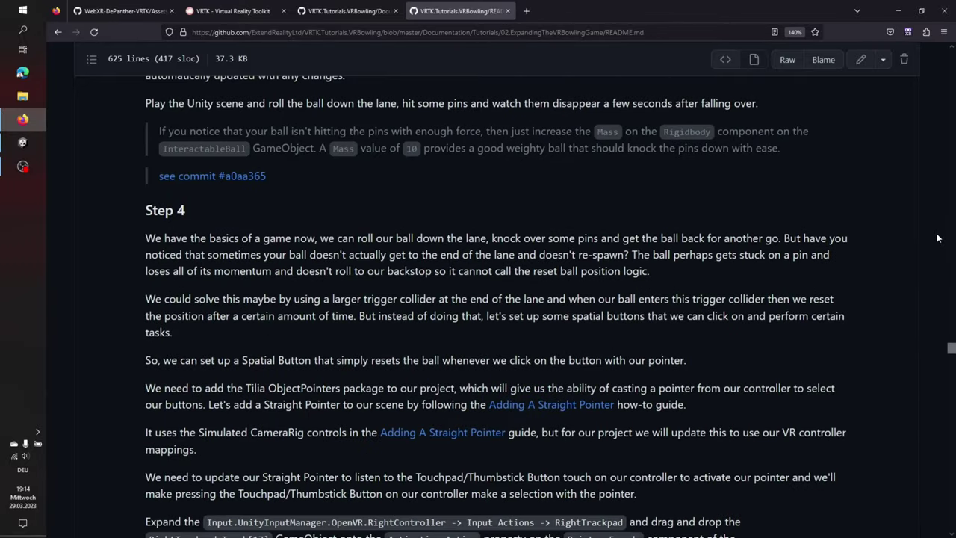
{"action": "scroll", "coordinate": [931, 232], "scroll_direction": "down", "scroll_amount": 2}
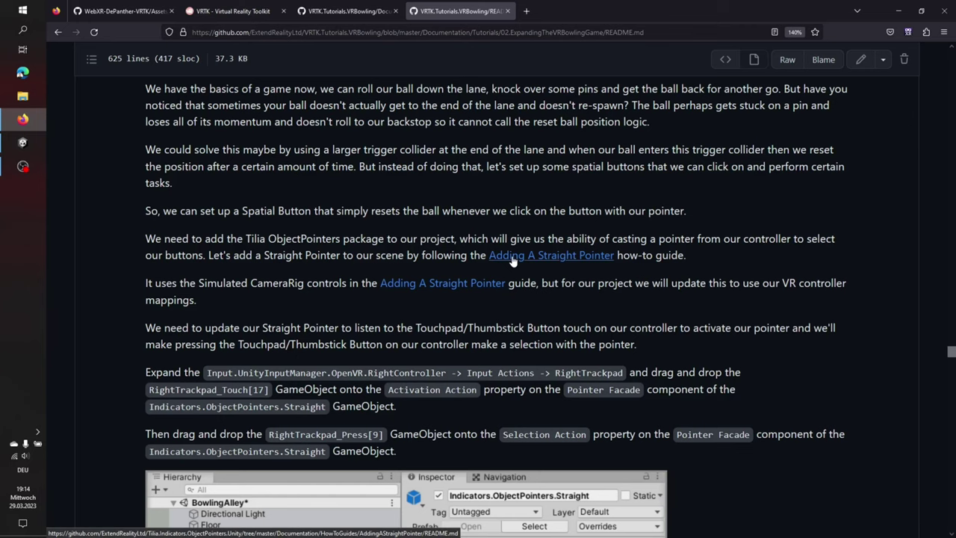
{"action": "scroll", "coordinate": [512, 260], "scroll_direction": "down", "scroll_amount": 3}
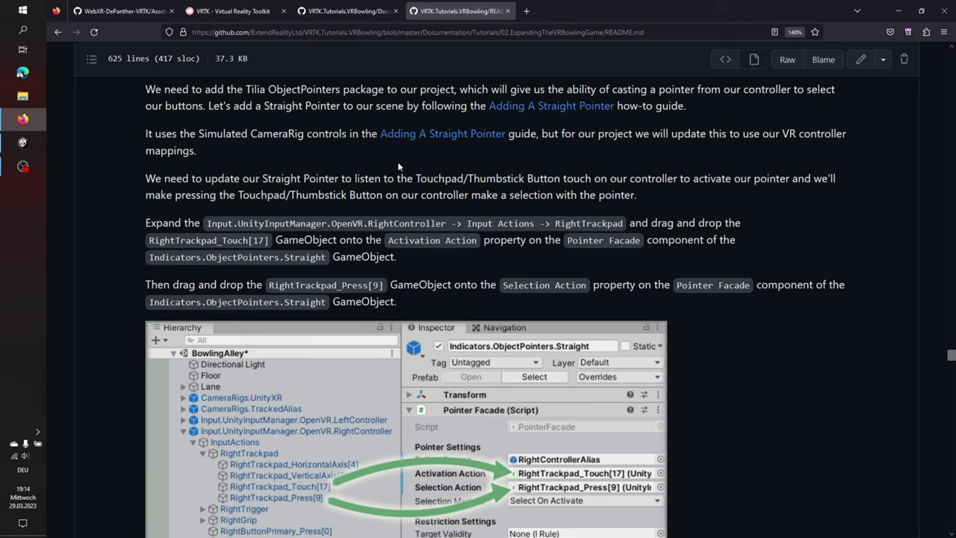
Open the Adding A Straight Pointer guide in a separate tab and read its prerequisites, Step 1 and Step 2
{"action": "middle_click", "coordinate": [573, 109]}
{"action": "left_click", "coordinate": [568, 10]}
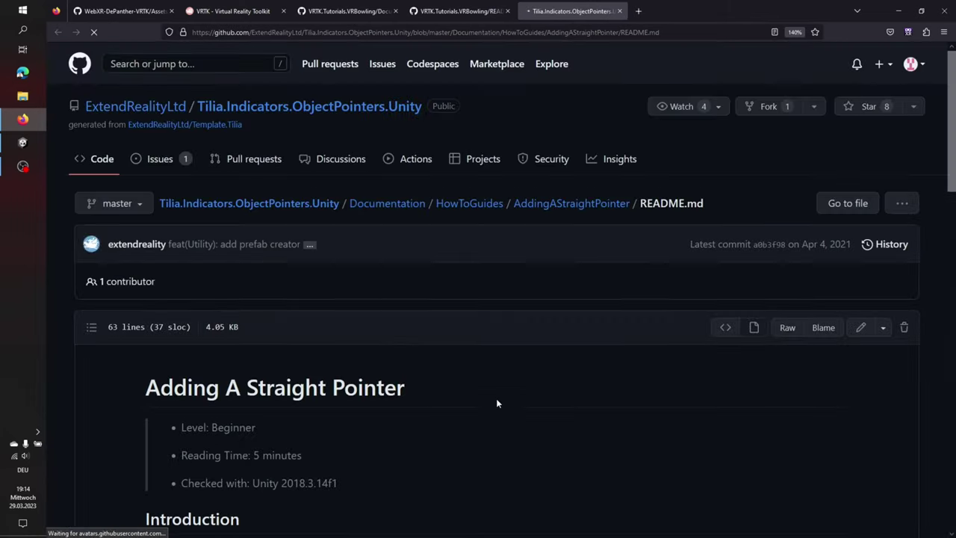
{"action": "scroll", "coordinate": [496, 398], "scroll_direction": "down", "scroll_amount": 5}
{"action": "scroll", "coordinate": [499, 317], "scroll_direction": "down", "scroll_amount": 3}
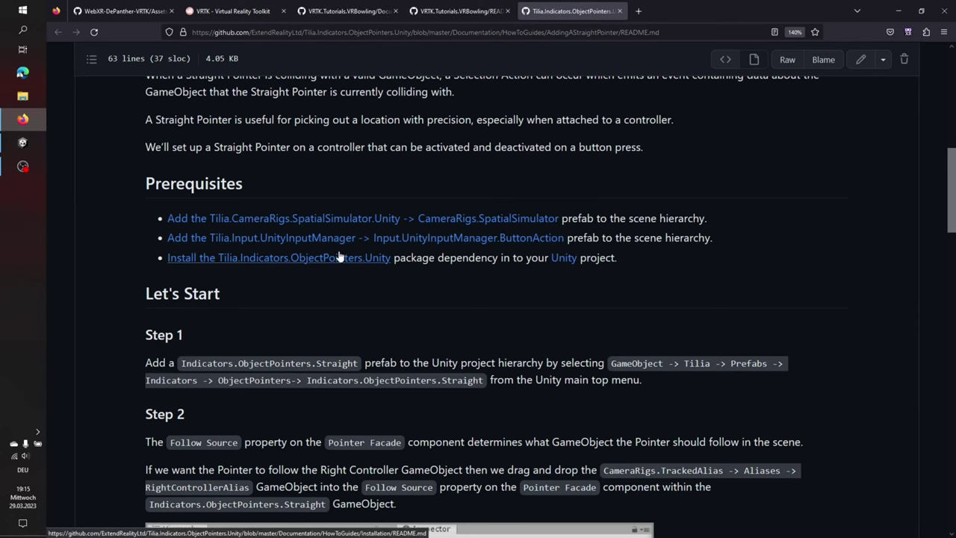
{"action": "scroll", "coordinate": [506, 329], "scroll_direction": "down", "scroll_amount": 1}
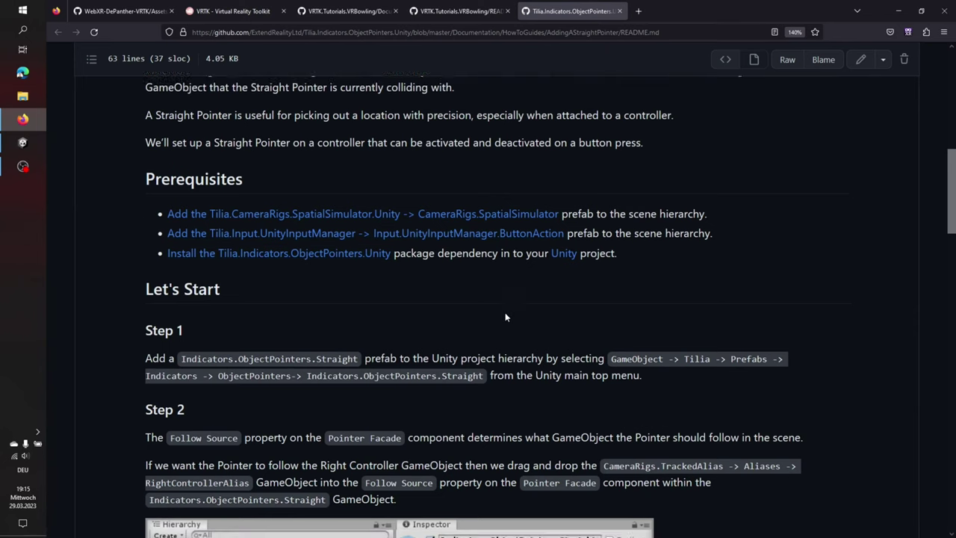
{"action": "scroll", "coordinate": [505, 317], "scroll_direction": "down", "scroll_amount": 3}
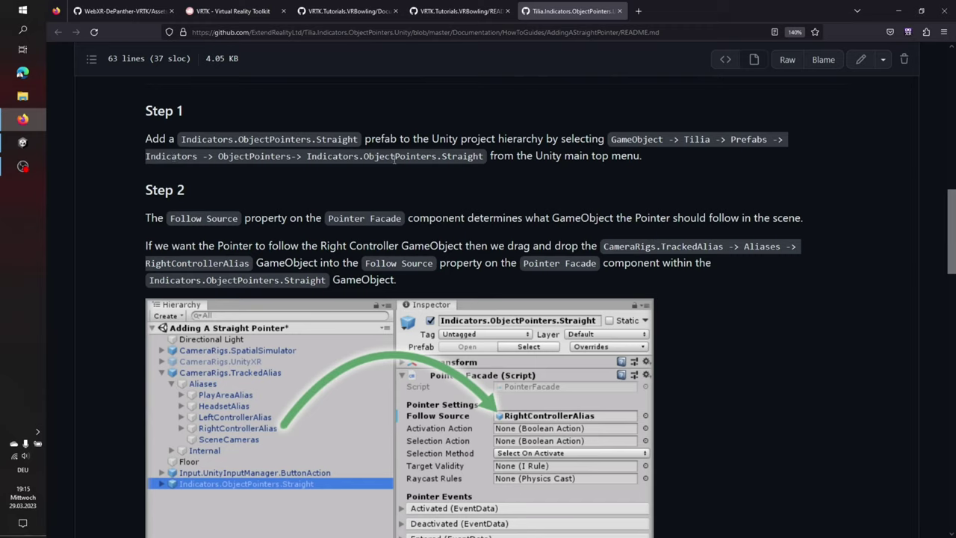
Back in Unity, collapse the Environment, Logic and Interactions.Interactable_BowlingBall objects in the hierarchy, clear the selection and save the scene
{"action": "left_click", "coordinate": [22, 142]}
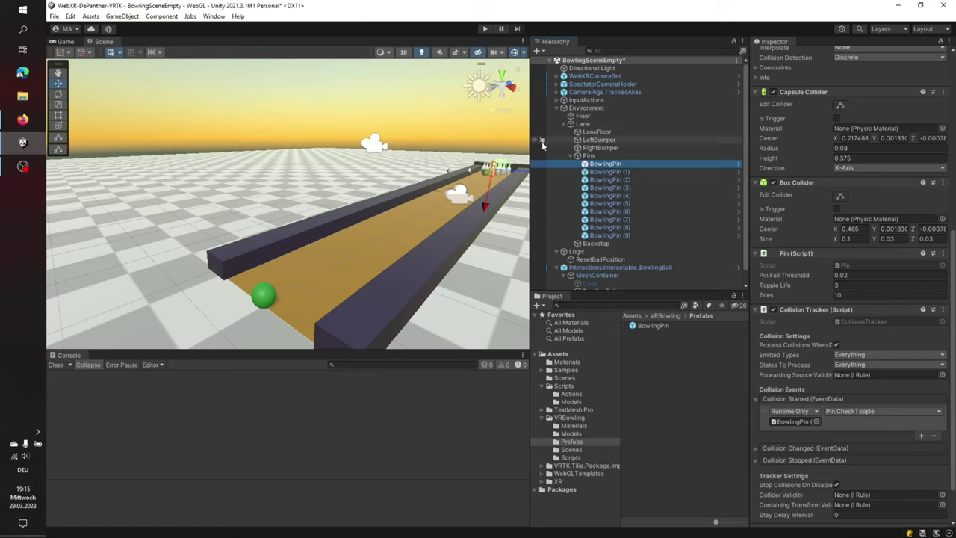
{"action": "left_click", "coordinate": [563, 123]}
{"action": "left_click", "coordinate": [562, 109]}
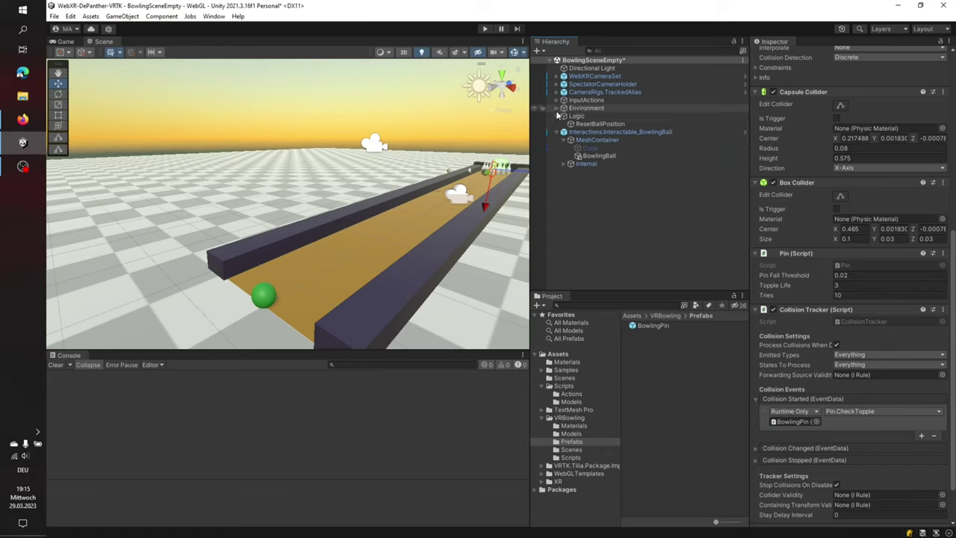
{"action": "left_click", "coordinate": [562, 116]}
{"action": "left_click", "coordinate": [561, 124]}
{"action": "left_click", "coordinate": [613, 195]}
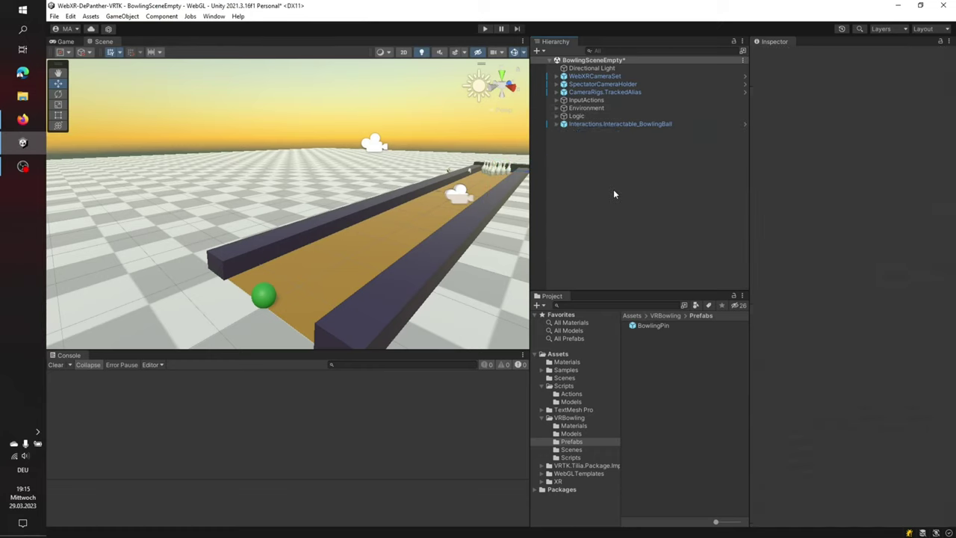
{"action": "key", "text": "ctrl+s"}
Add the Tilia Indicators.ObjectPointers.Straight prefab to the scene
{"action": "right_click", "coordinate": [625, 202]}
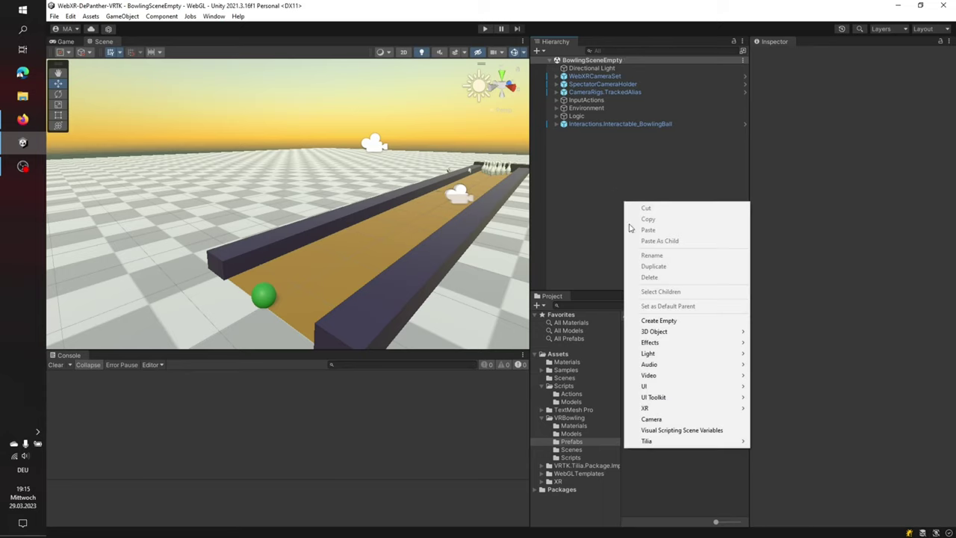
{"action": "mouse_move", "coordinate": [699, 443]}
{"action": "mouse_move", "coordinate": [787, 441]}
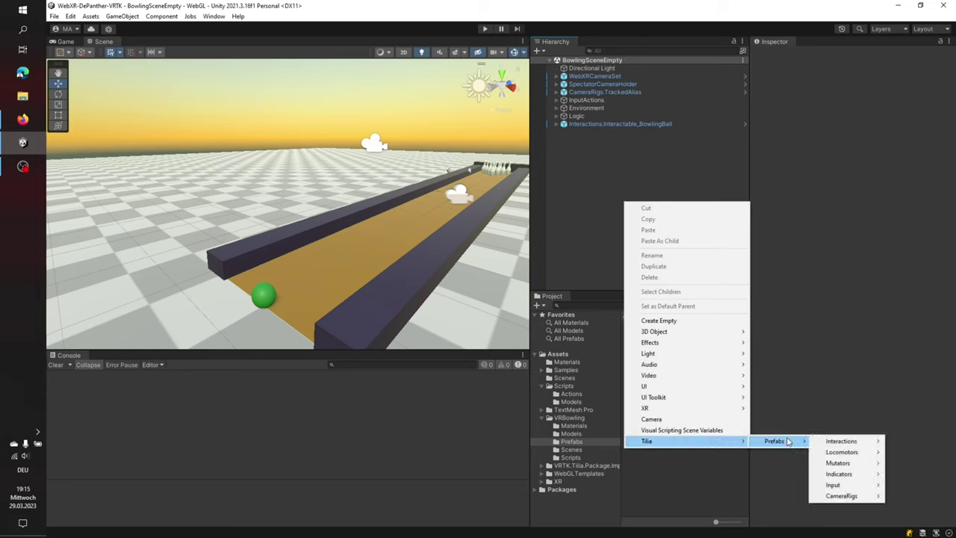
{"action": "mouse_move", "coordinate": [835, 445]}
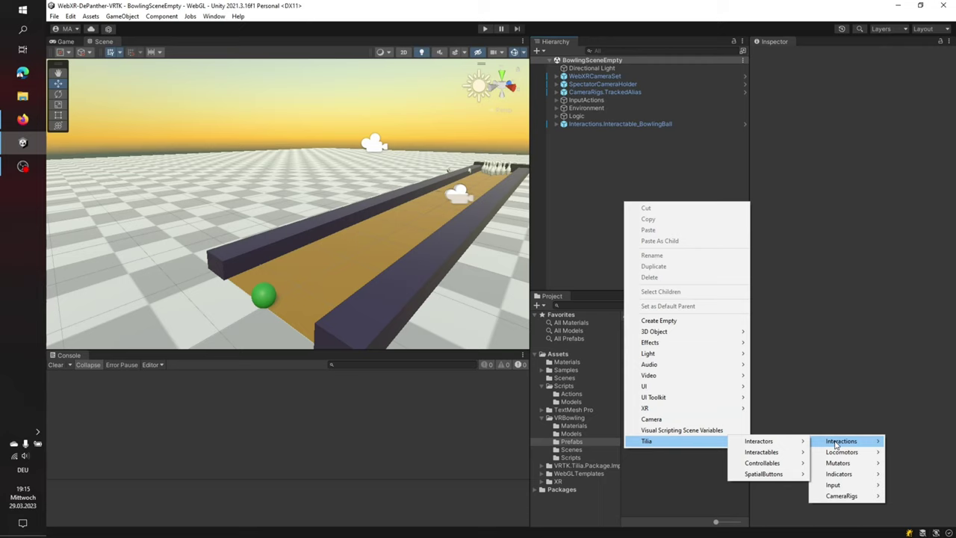
{"action": "mouse_move", "coordinate": [838, 475]}
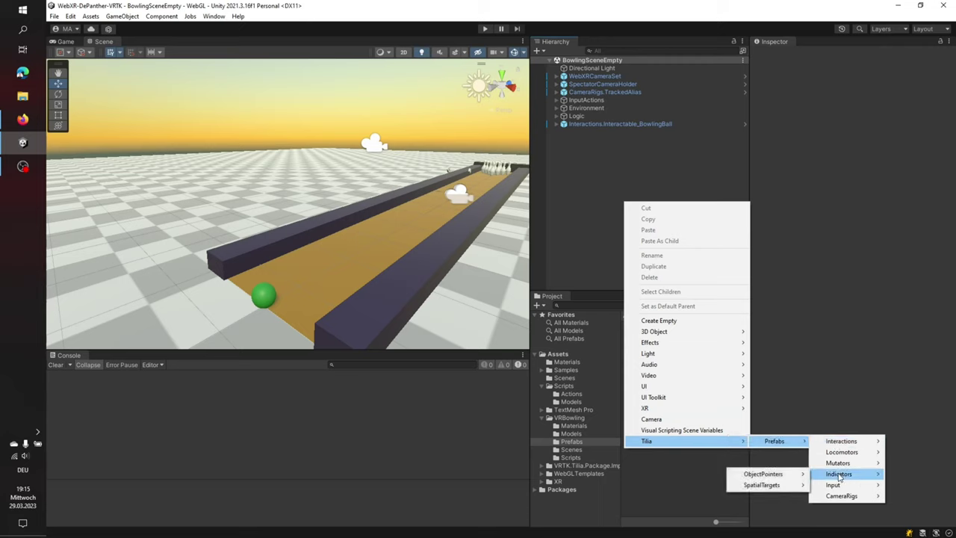
{"action": "mouse_move", "coordinate": [778, 481]}
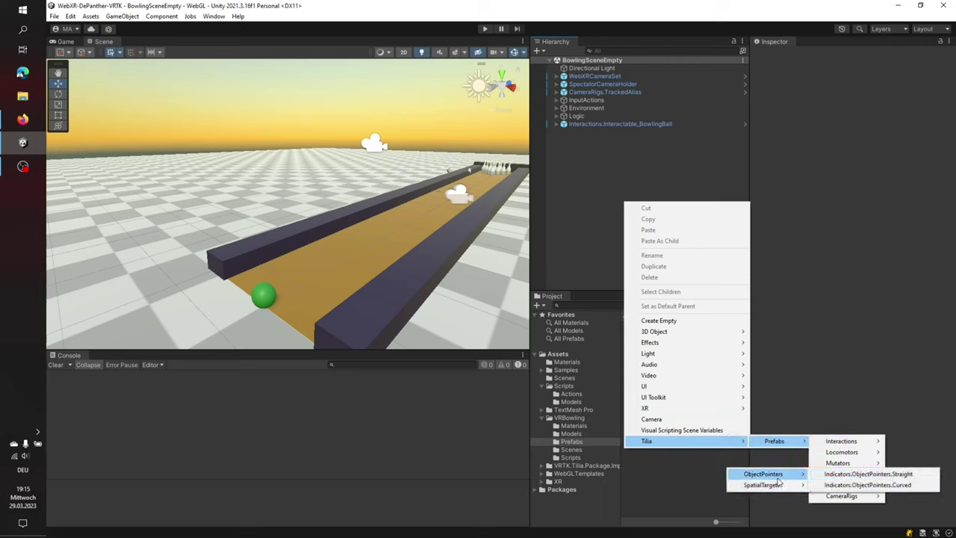
{"action": "left_click", "coordinate": [829, 478]}
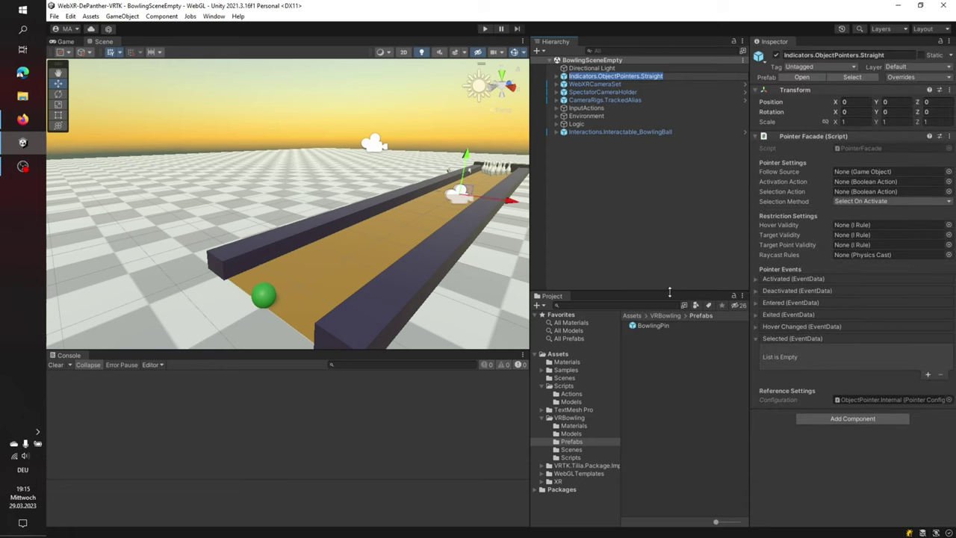
Rename the straight pointer R.Indicators.ObjectPointers.Straight and move it below Interactions.Interactable_BowlingBall at the end of the hierarchy
{"action": "key", "text": "F2"}
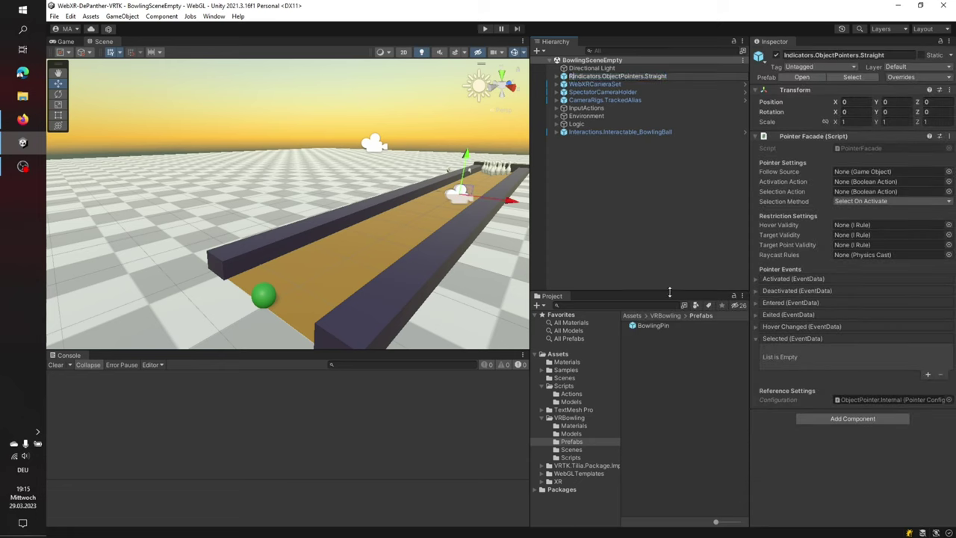
{"action": "type", "text": "R."}
{"action": "key", "text": "Return"}
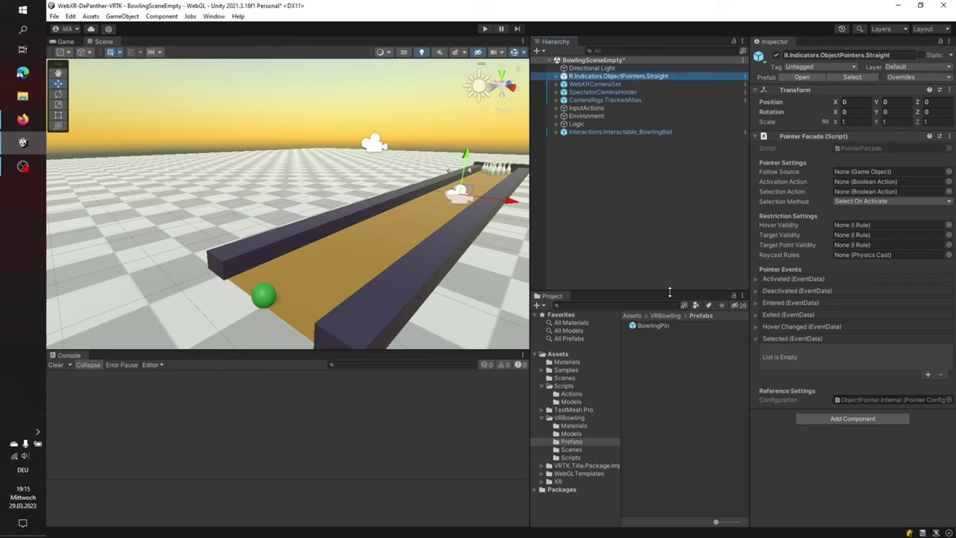
{"action": "left_click_drag", "start_coordinate": [647, 76], "coordinate": [632, 178]}
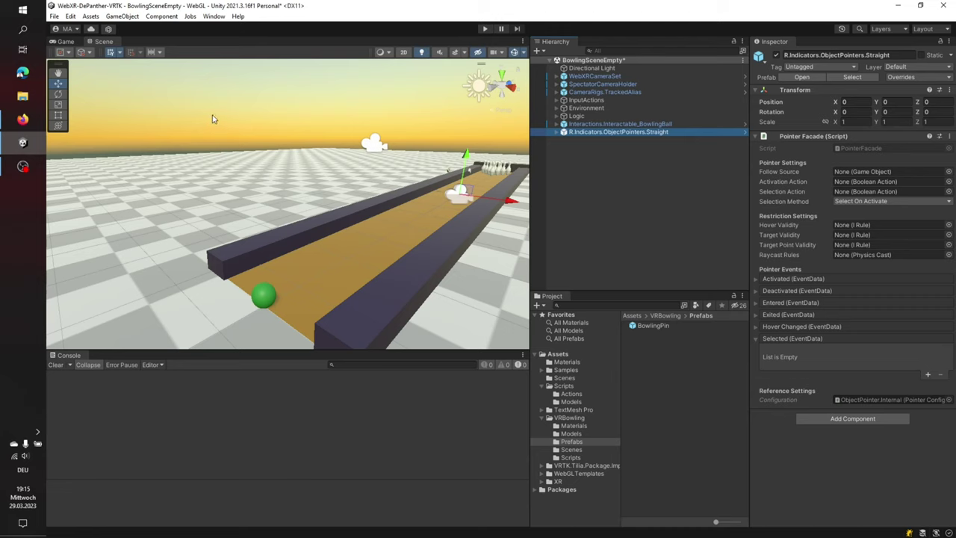
Following Step 2 of the straight pointer guide, set the pointer's Follow Source in Unity to RightControllerAlias from CameraRigs.TrackedAlias > Aliases
{"action": "left_click", "coordinate": [15, 118]}
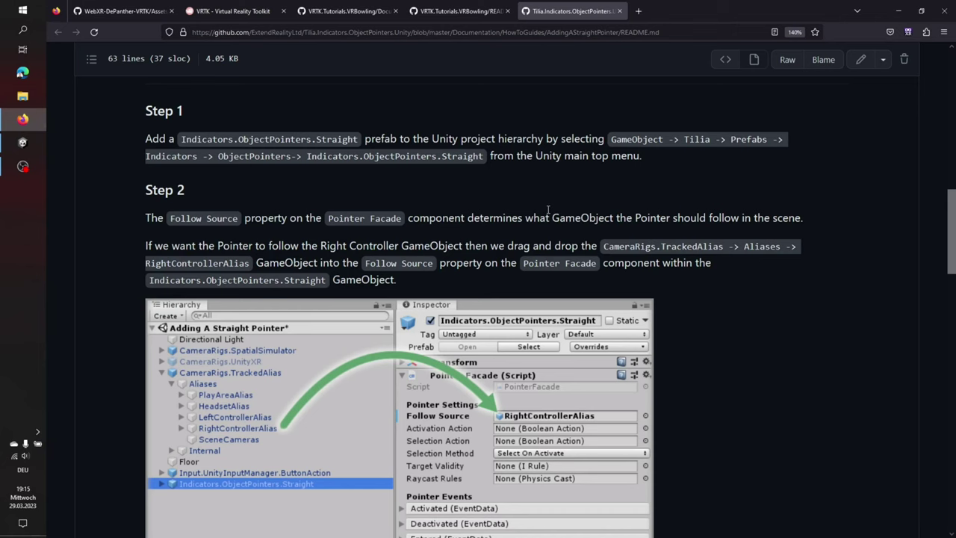
{"action": "scroll", "coordinate": [406, 199], "scroll_direction": "down", "scroll_amount": 3}
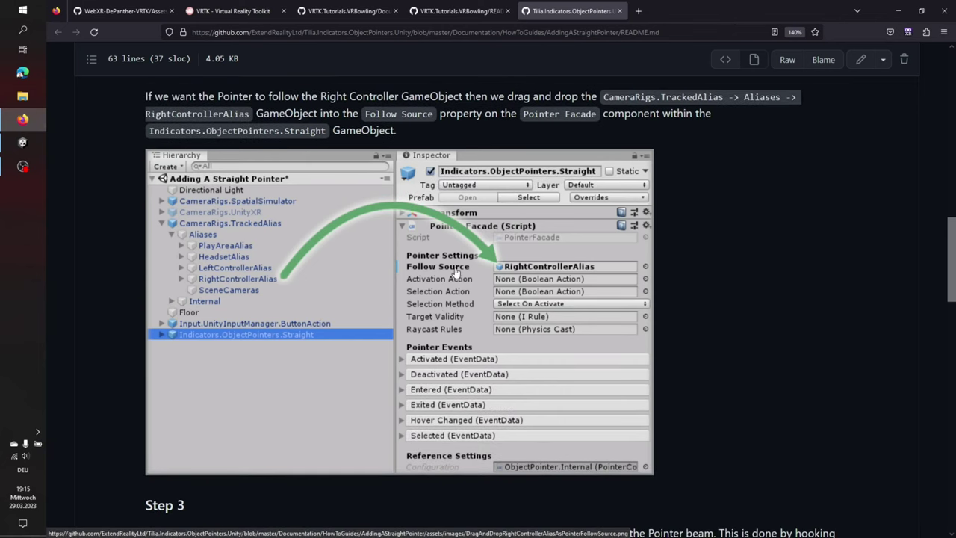
{"action": "left_click", "coordinate": [23, 142]}
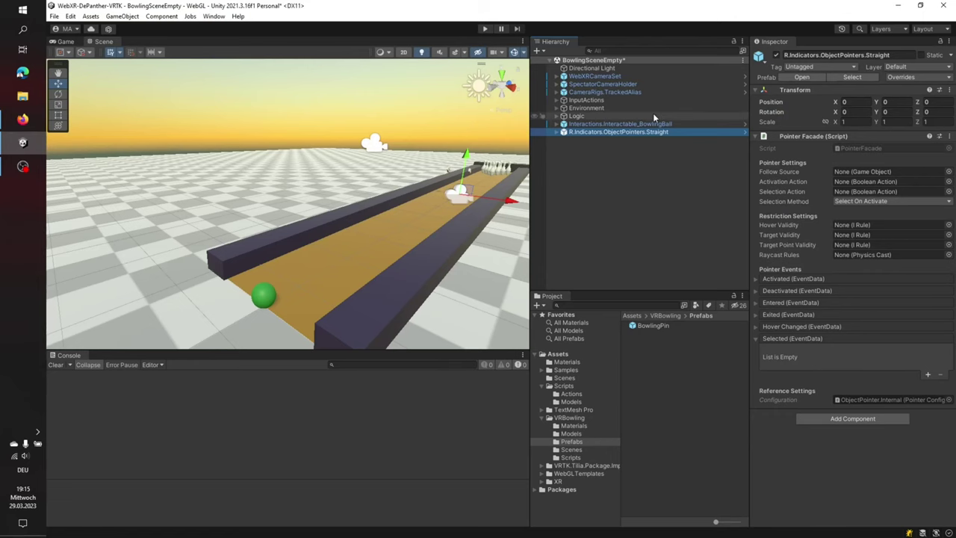
{"action": "left_click", "coordinate": [557, 92]}
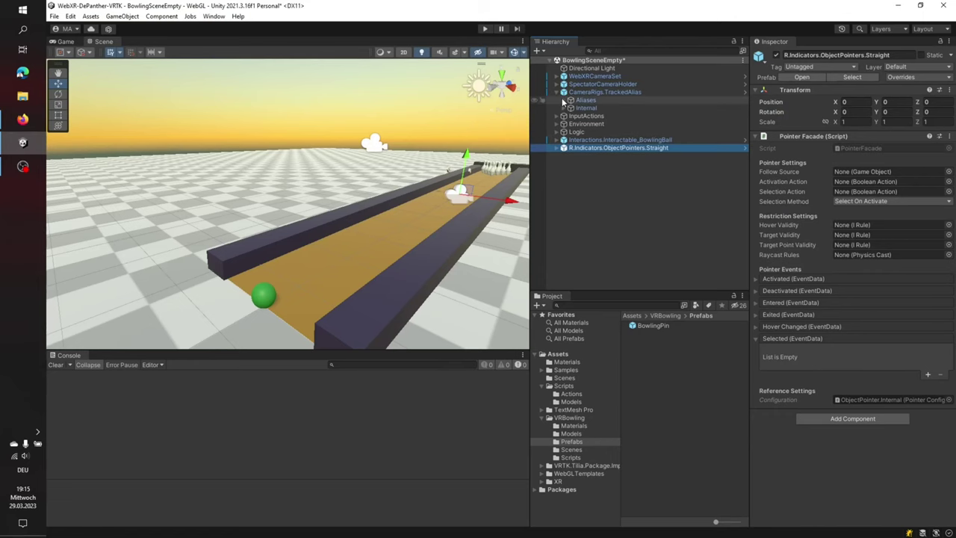
{"action": "left_click", "coordinate": [563, 100]}
{"action": "left_click", "coordinate": [574, 132]}
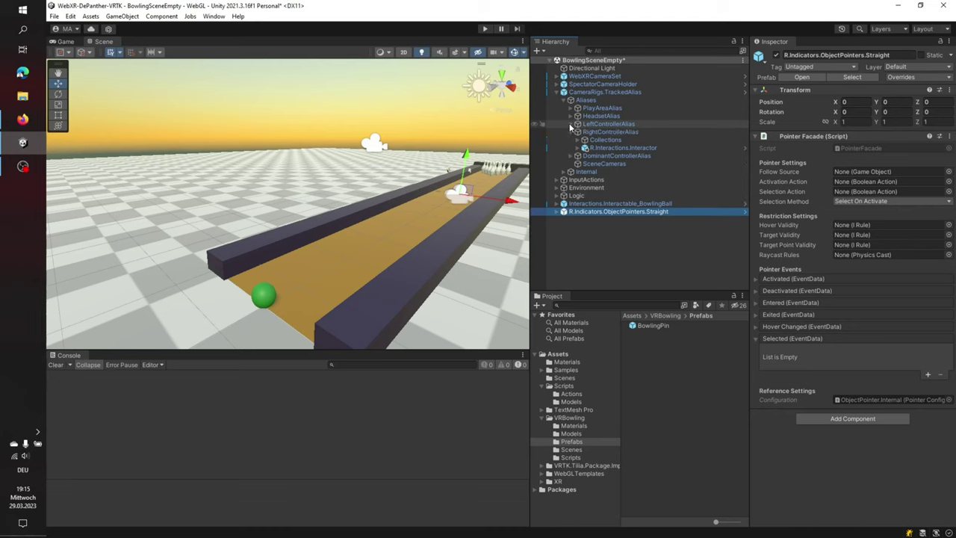
{"action": "left_click", "coordinate": [573, 131]}
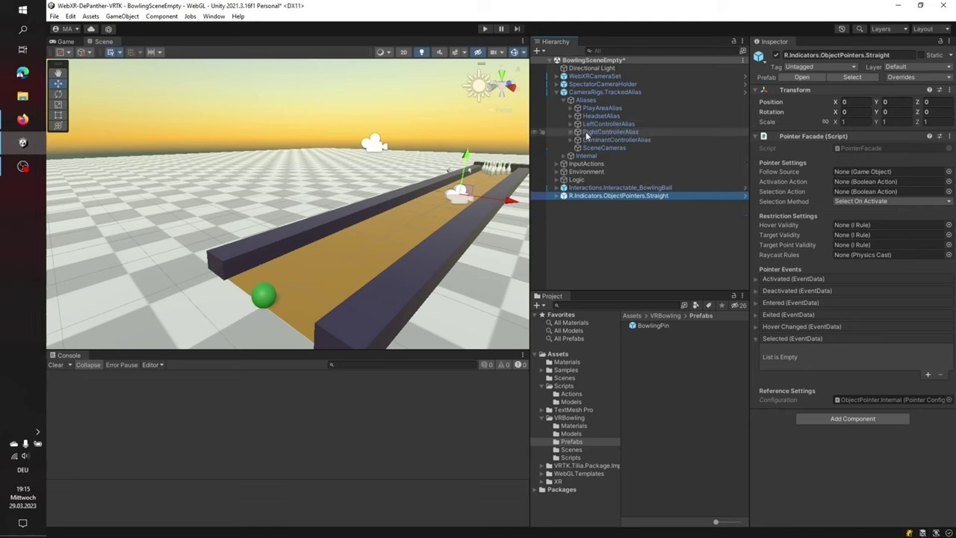
{"action": "left_click_drag", "start_coordinate": [587, 134], "coordinate": [866, 173]}
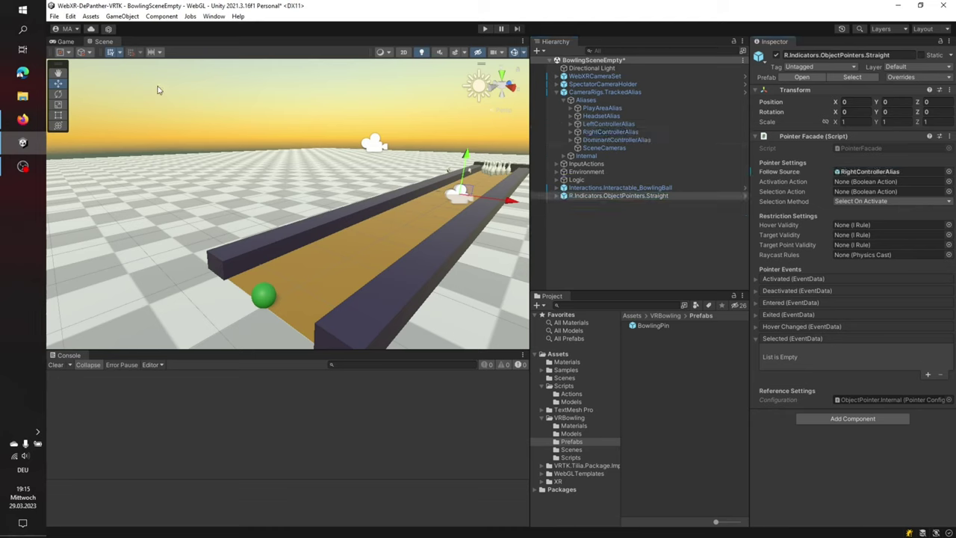
Read Step 3 of the guide, then in Unity set the pointer's Activation Action to RightTrigger_Touch from InputActions > Controller > RightController > RightTrigger
{"action": "left_click", "coordinate": [23, 119]}
{"action": "scroll", "coordinate": [306, 182], "scroll_direction": "down", "scroll_amount": 1}
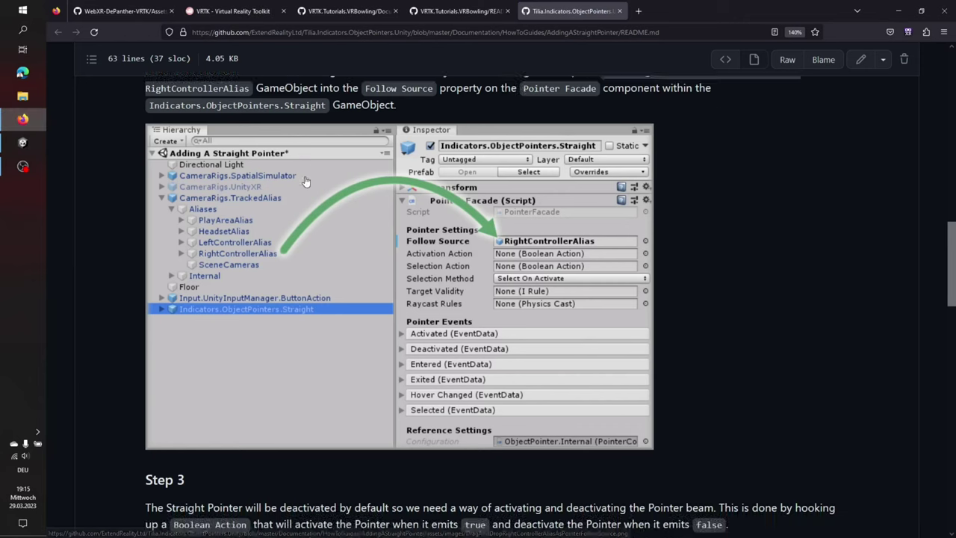
{"action": "scroll", "coordinate": [305, 182], "scroll_direction": "down", "scroll_amount": 4}
{"action": "scroll", "coordinate": [348, 170], "scroll_direction": "down", "scroll_amount": 2}
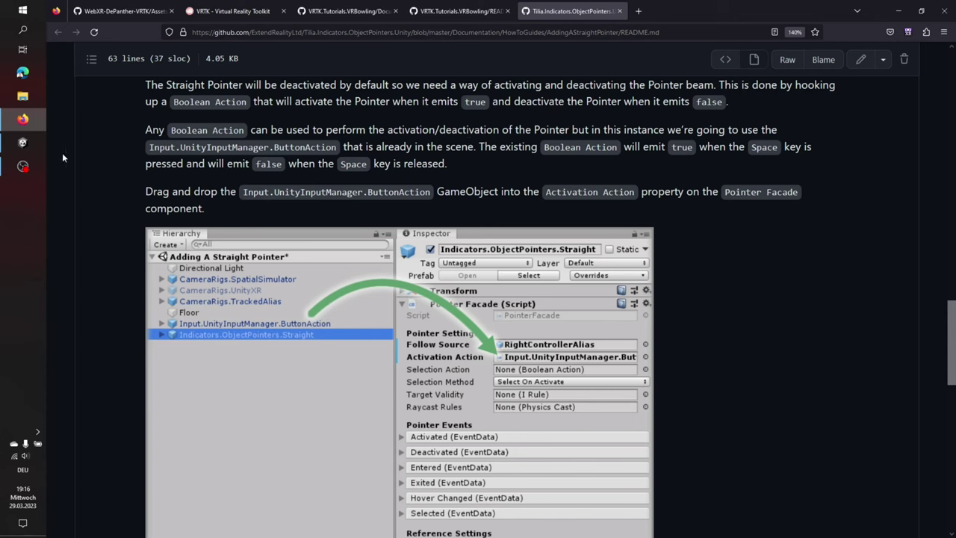
{"action": "left_click", "coordinate": [23, 142]}
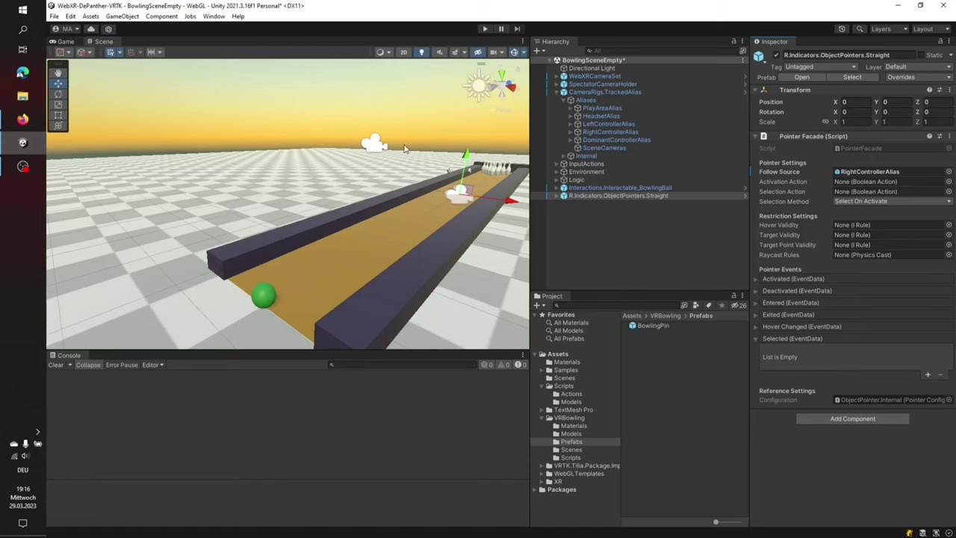
{"action": "left_click", "coordinate": [560, 164]}
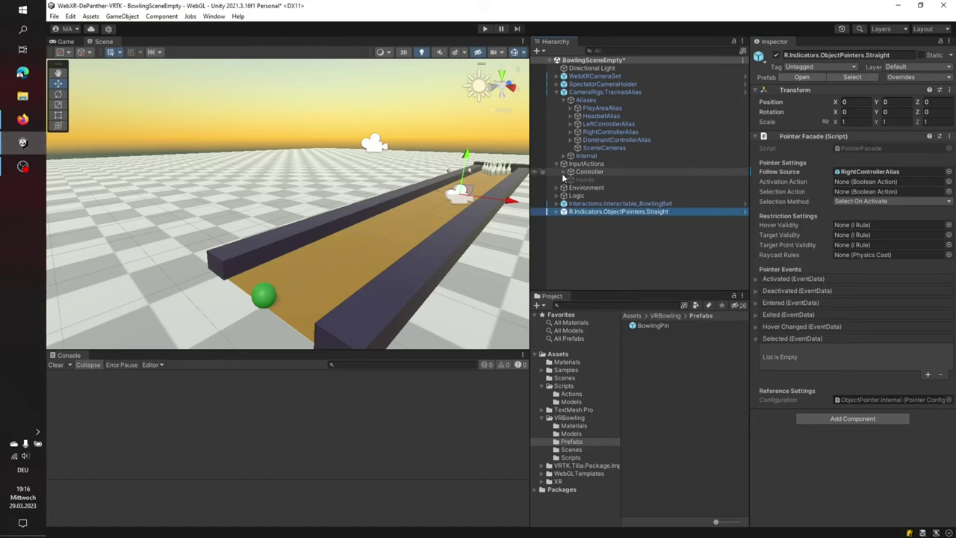
{"action": "left_click", "coordinate": [564, 173]}
{"action": "left_click", "coordinate": [573, 181]}
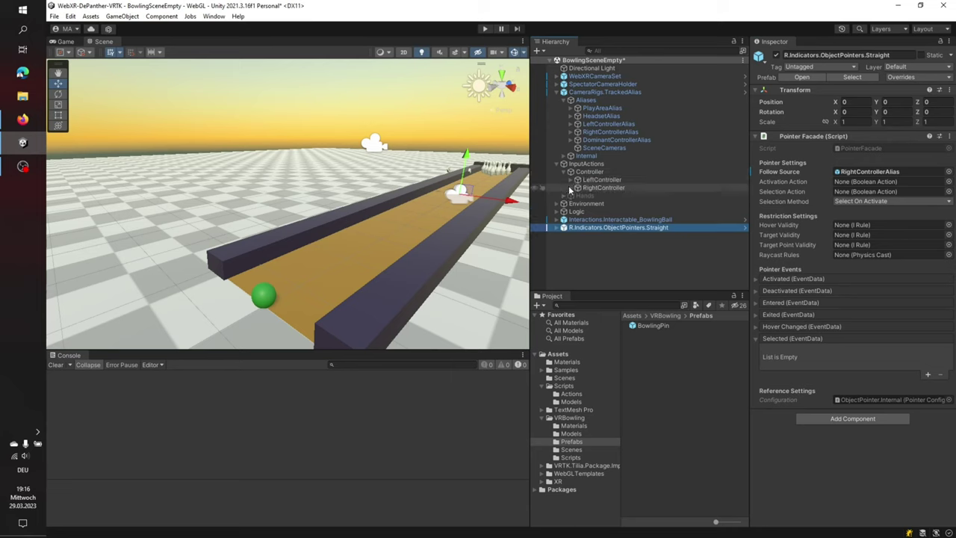
{"action": "left_click", "coordinate": [572, 188]}
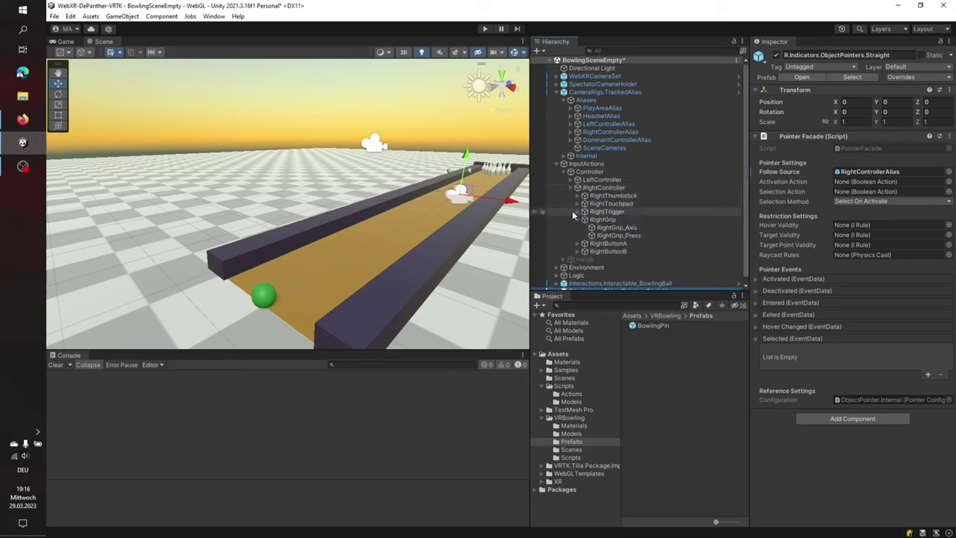
{"action": "left_click", "coordinate": [582, 212]}
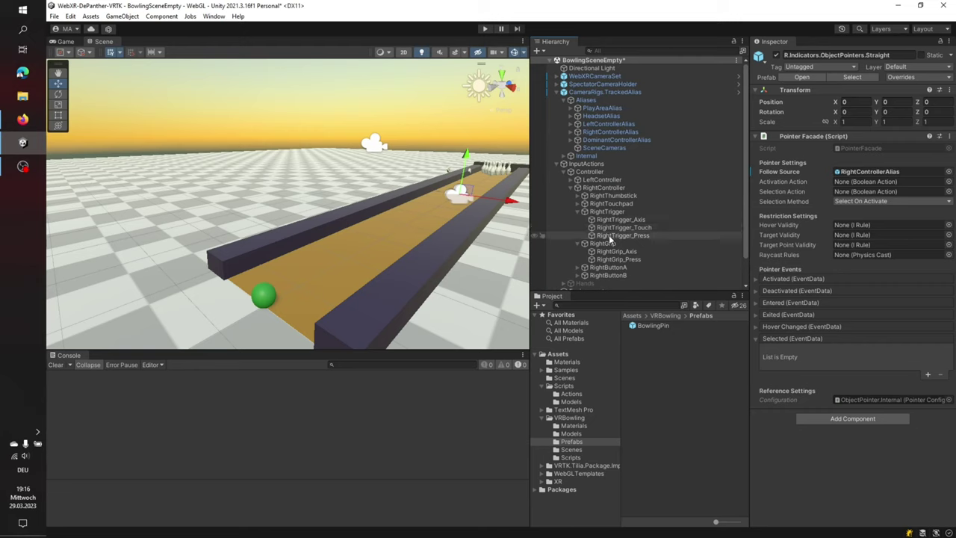
{"action": "left_click_drag", "start_coordinate": [610, 230], "coordinate": [852, 186]}
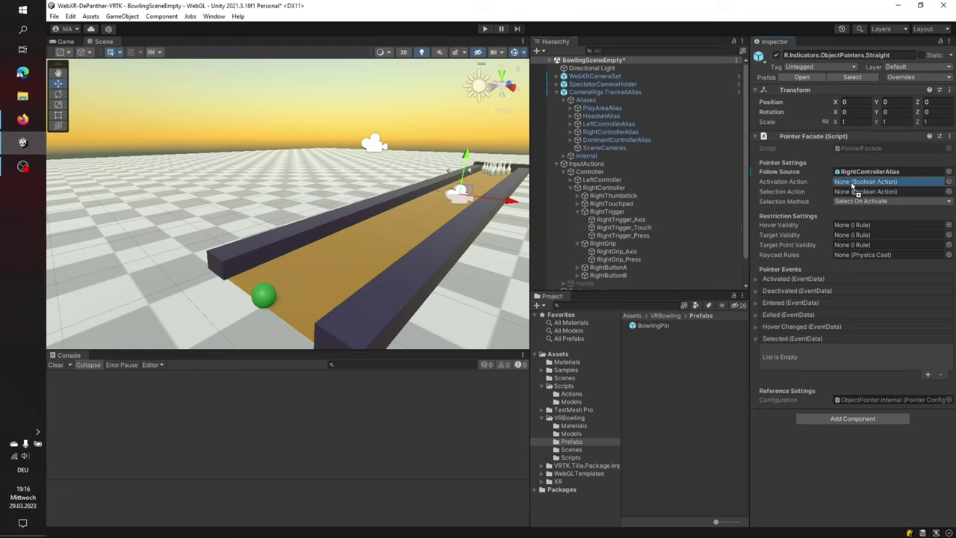
{"action": "left_click_drag", "start_coordinate": [854, 187], "coordinate": [853, 187]}
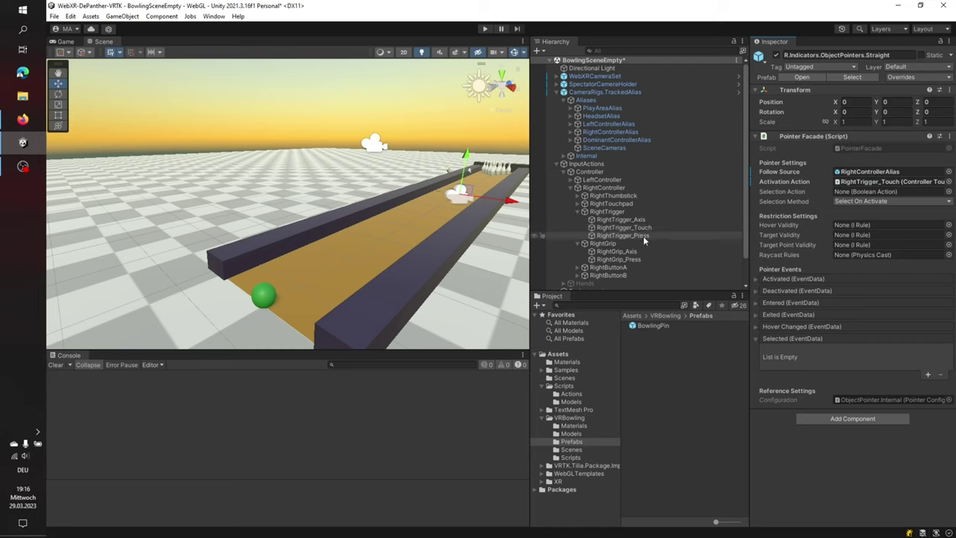
Check the rest of the guide and the bowling tutorial's pointer mappings, then assign RightTrigger_Press as the pointer's Selection Action in Unity
{"action": "left_click", "coordinate": [24, 120]}
{"action": "scroll", "coordinate": [803, 180], "scroll_direction": "down", "scroll_amount": 5}
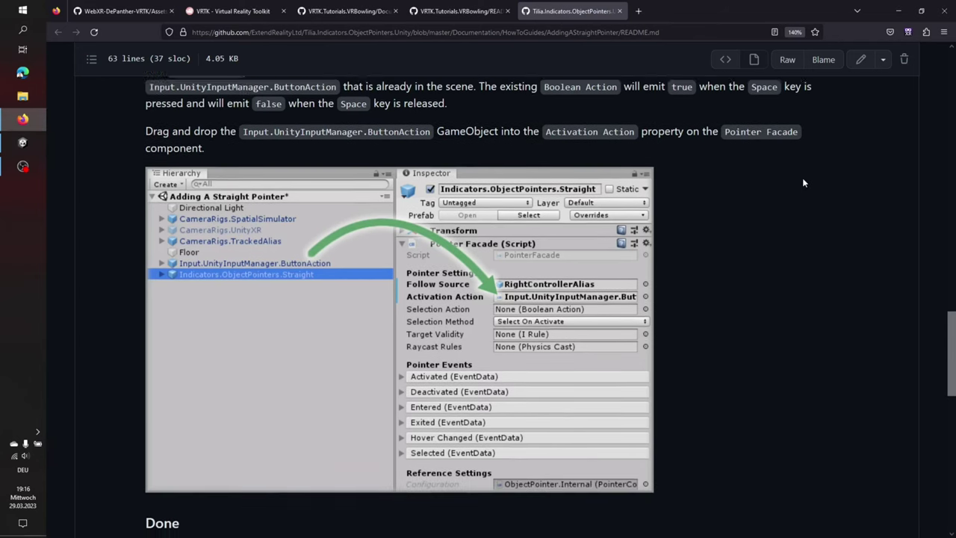
{"action": "scroll", "coordinate": [800, 182], "scroll_direction": "down", "scroll_amount": 4}
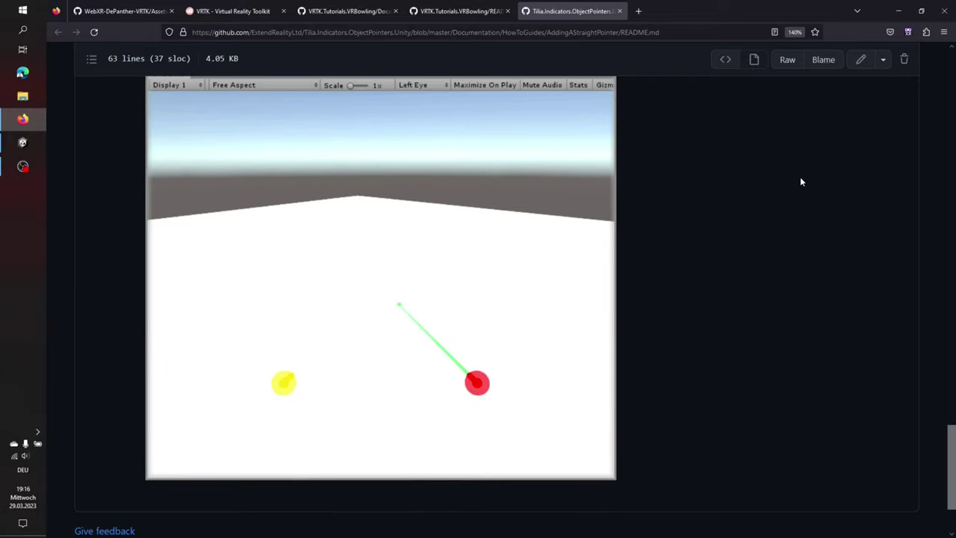
{"action": "scroll", "coordinate": [800, 176], "scroll_direction": "down", "scroll_amount": 2}
{"action": "left_click", "coordinate": [459, 11]}
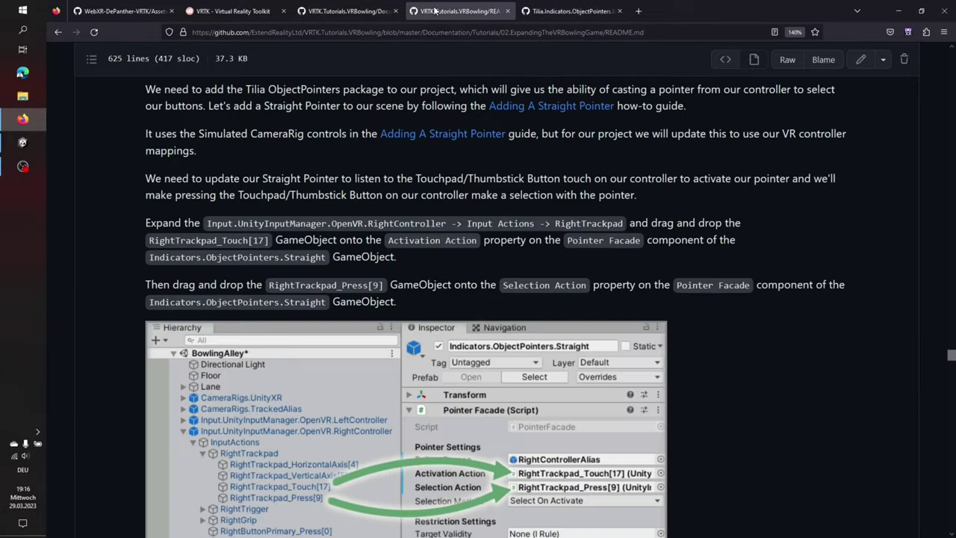
{"action": "scroll", "coordinate": [590, 181], "scroll_direction": "down", "scroll_amount": 3}
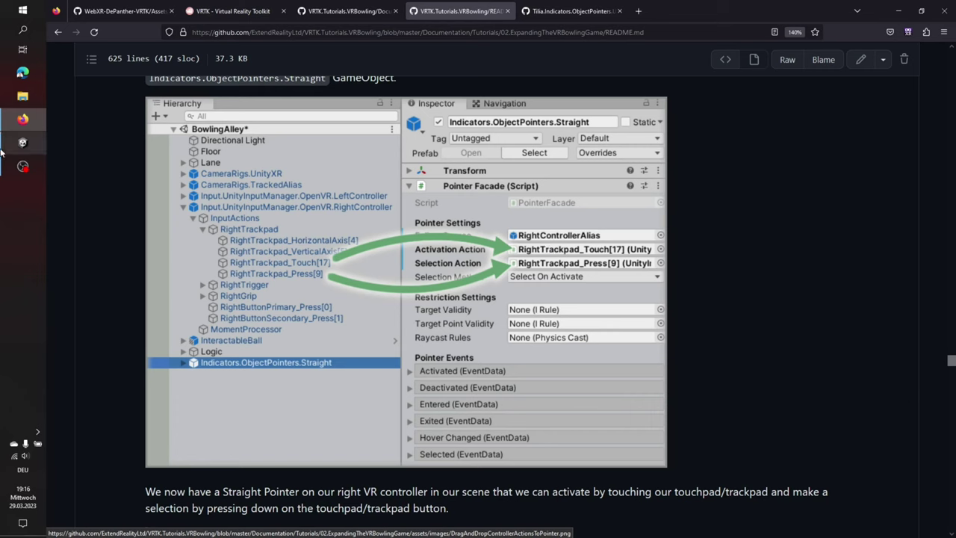
{"action": "left_click", "coordinate": [22, 142]}
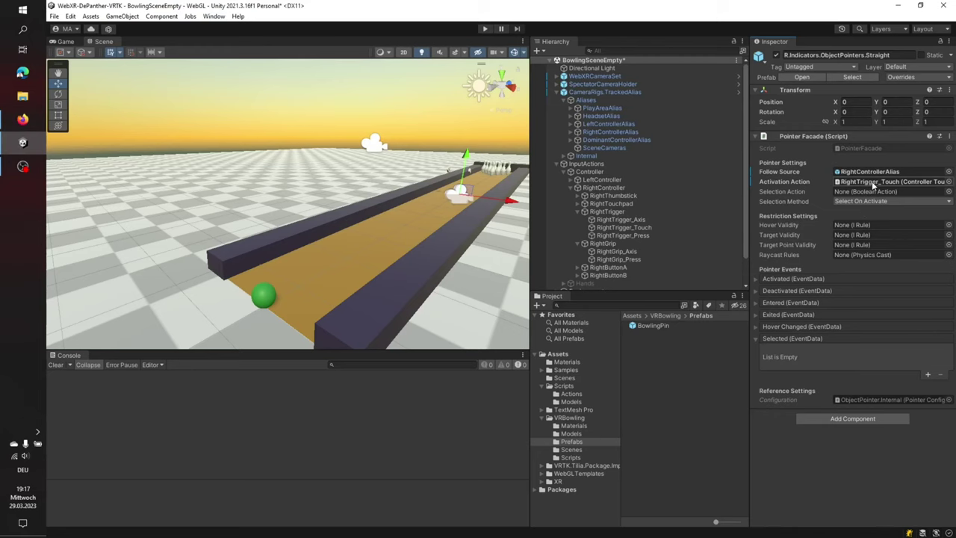
{"action": "left_click_drag", "start_coordinate": [893, 207], "coordinate": [868, 194]}
Read Step 5 of the bowling tutorial in the browser and replace the straight pointer guide's tab with the Adding A Click Button guide
{"action": "left_click", "coordinate": [22, 119]}
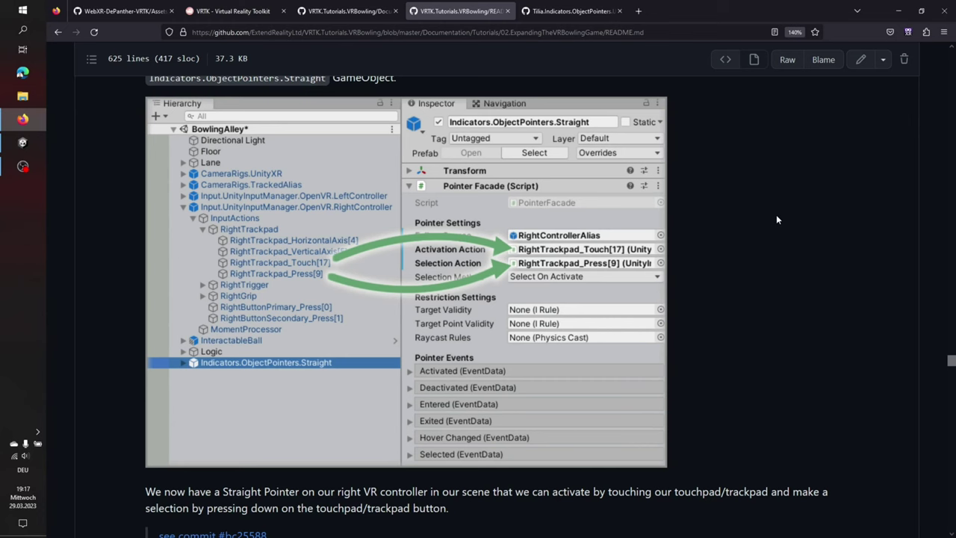
{"action": "scroll", "coordinate": [773, 218], "scroll_direction": "down", "scroll_amount": 5}
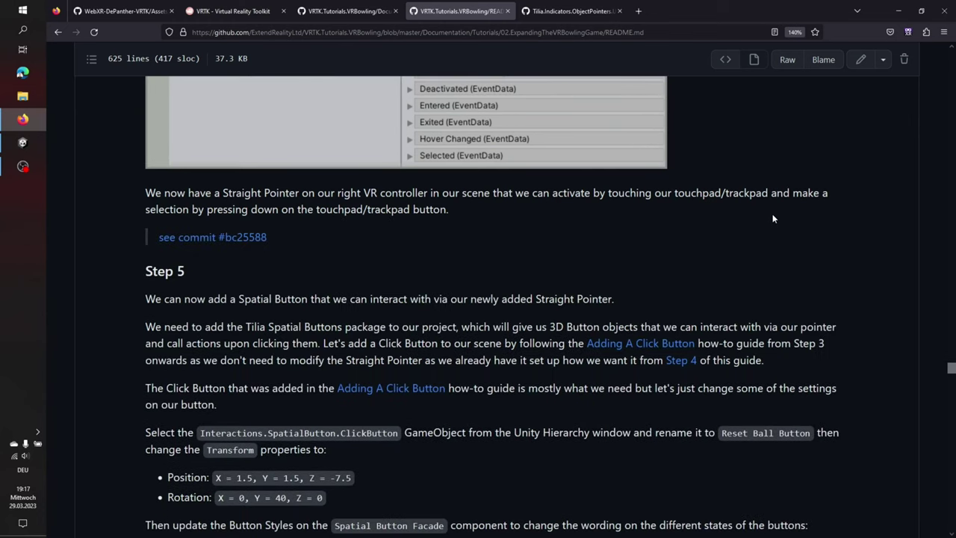
{"action": "scroll", "coordinate": [773, 218], "scroll_direction": "down", "scroll_amount": 3}
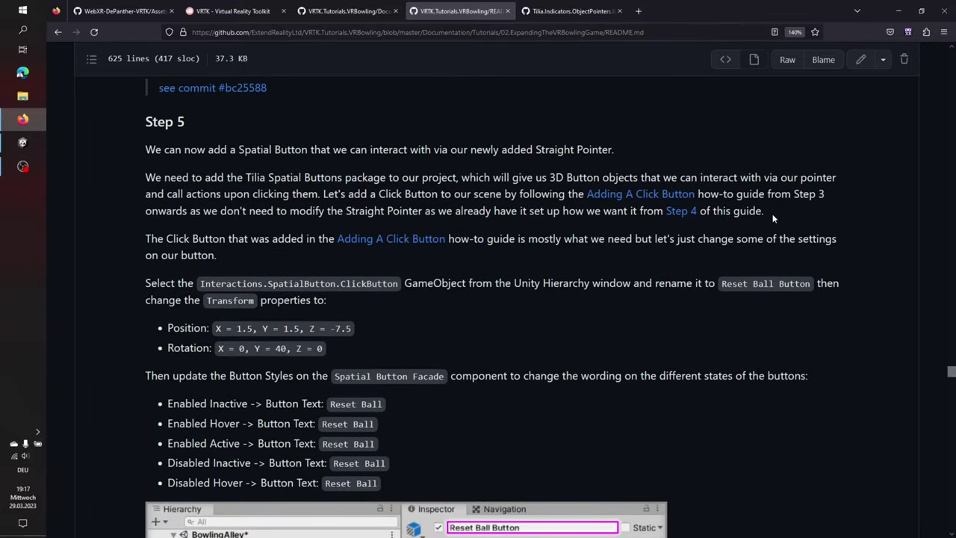
{"action": "middle_click", "coordinate": [641, 196]}
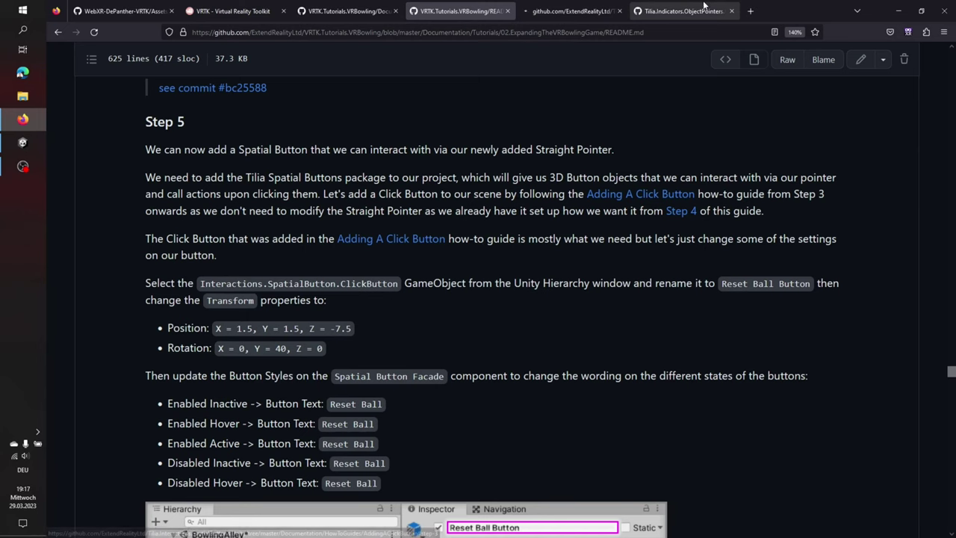
{"action": "left_click", "coordinate": [728, 12]}
{"action": "left_click", "coordinate": [572, 11]}
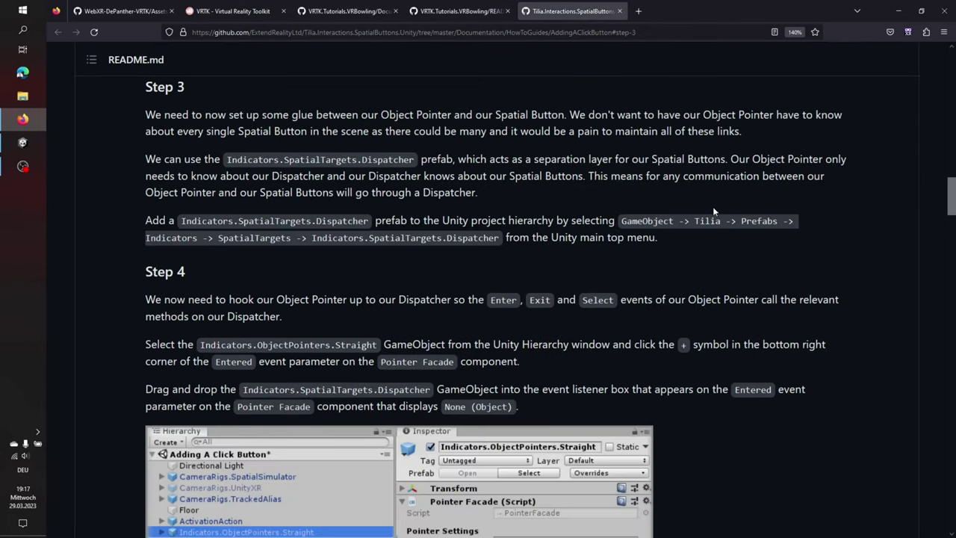
Read the Adding A Click Button guide from its prerequisites through Step 3 on the Indicators.SpatialTargets.Dispatcher prefab
{"action": "scroll", "coordinate": [490, 169], "scroll_direction": "up", "scroll_amount": 3}
{"action": "scroll", "coordinate": [493, 171], "scroll_direction": "up", "scroll_amount": 5}
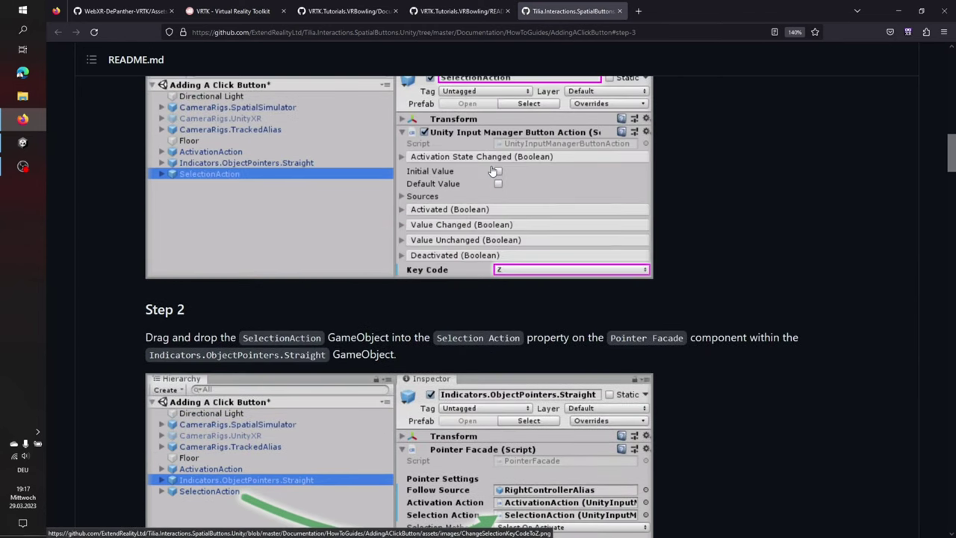
{"action": "scroll", "coordinate": [493, 171], "scroll_direction": "up", "scroll_amount": 5}
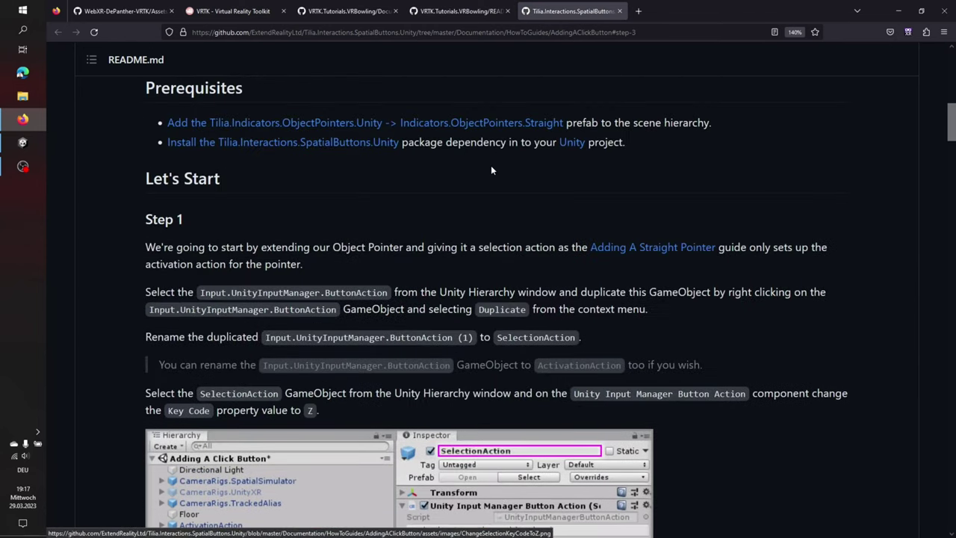
{"action": "scroll", "coordinate": [491, 171], "scroll_direction": "down", "scroll_amount": 6}
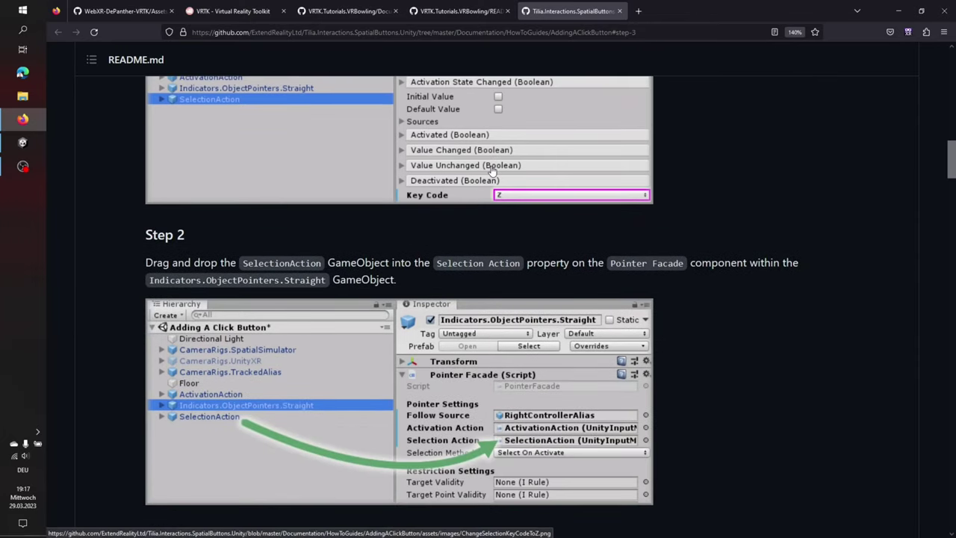
{"action": "scroll", "coordinate": [493, 171], "scroll_direction": "down", "scroll_amount": 2}
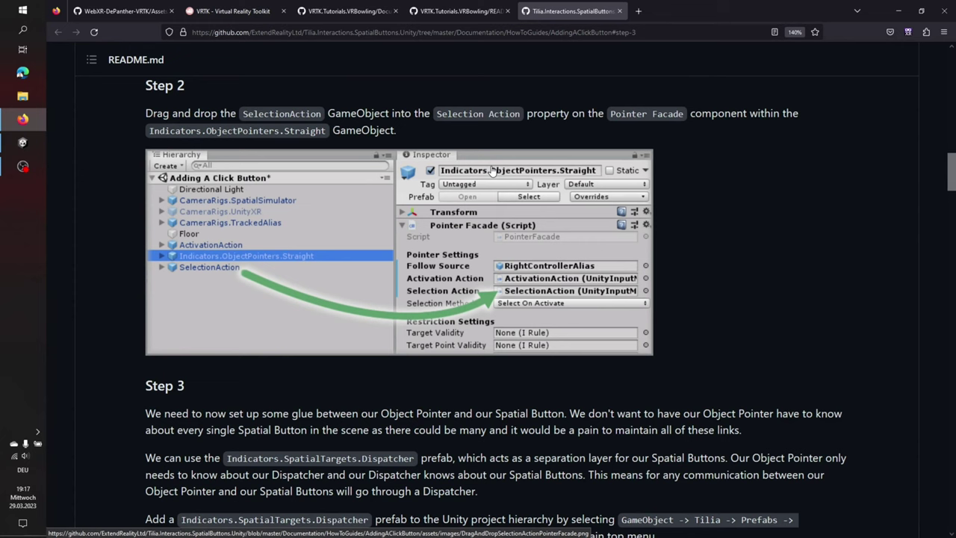
{"action": "scroll", "coordinate": [490, 171], "scroll_direction": "down", "scroll_amount": 3}
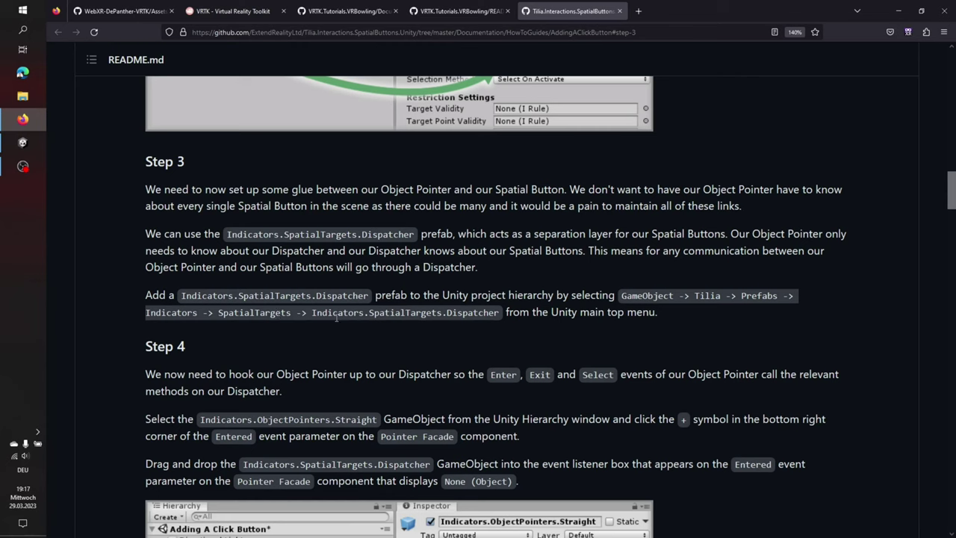
Back in Unity, collapse InputActions and CameraRigs.TrackedAlias in the hierarchy, clear the selection and save the scene
{"action": "left_click", "coordinate": [22, 142]}
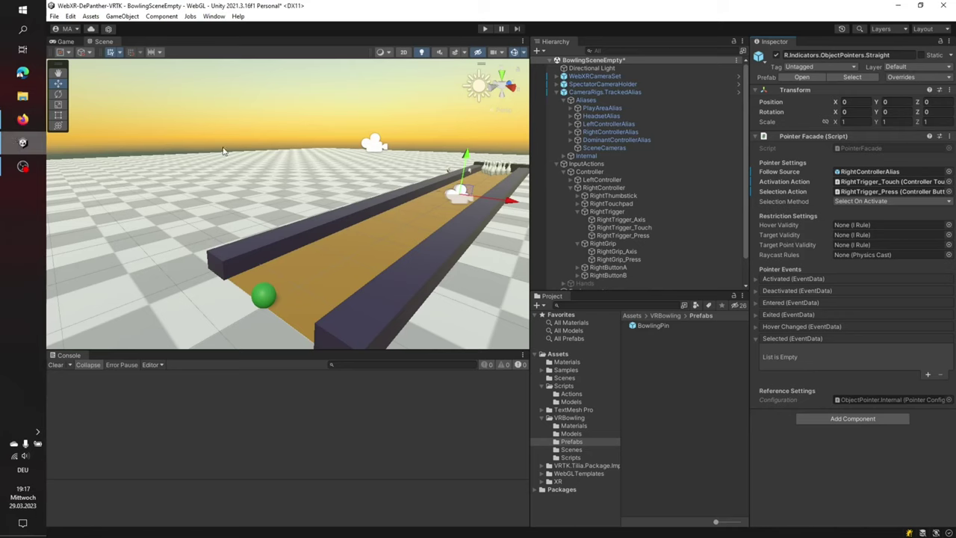
{"action": "left_click", "coordinate": [564, 164]}
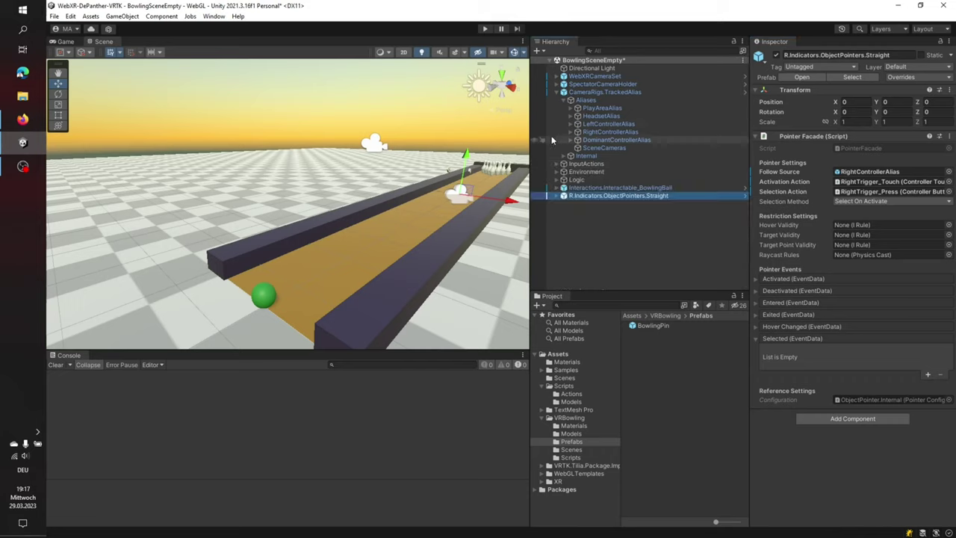
{"action": "left_click", "coordinate": [558, 92]}
{"action": "left_click", "coordinate": [610, 187]}
{"action": "key", "text": "ctrl+s"}
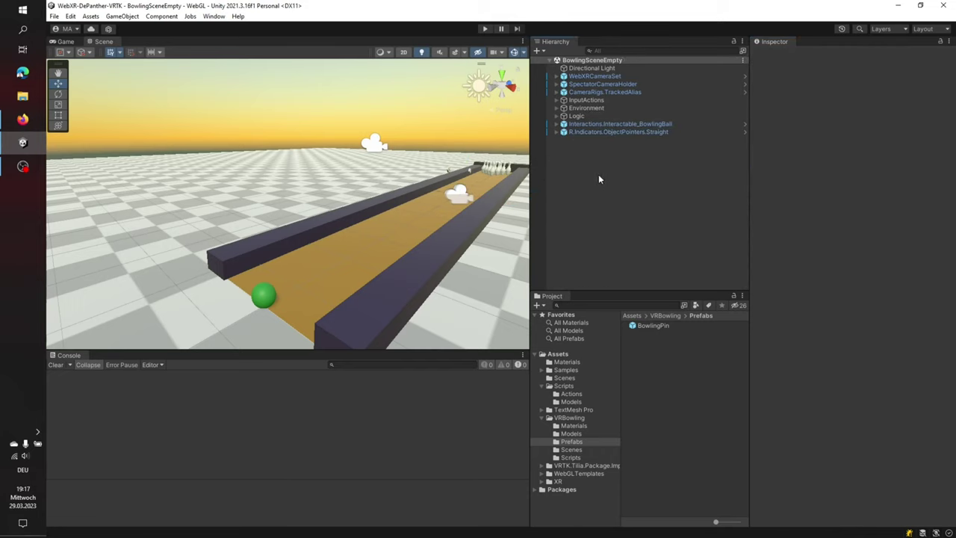
Add the Tilia Indicators.SpatialTargets.Dispatcher prefab to the scene and move it to the end of the hierarchy
{"action": "right_click", "coordinate": [599, 175]}
{"action": "mouse_move", "coordinate": [687, 419]}
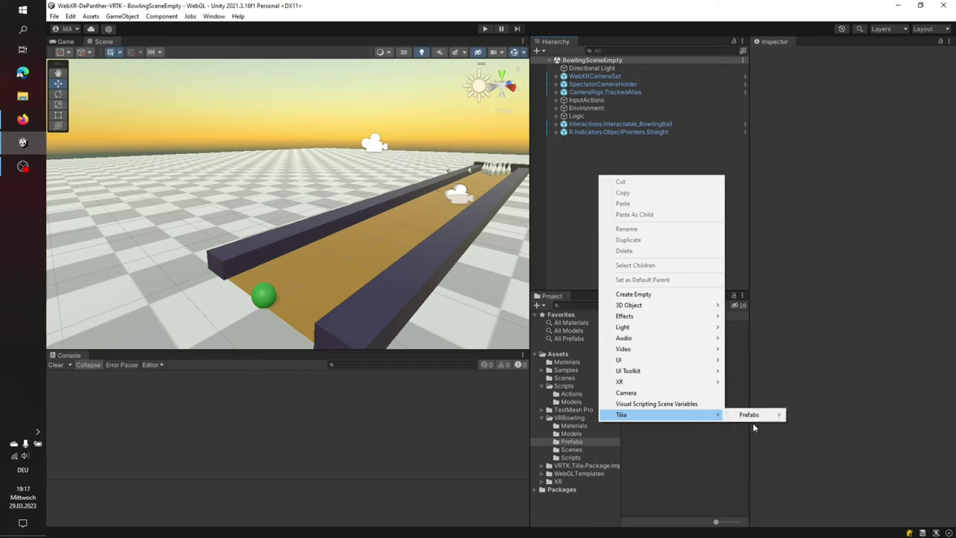
{"action": "mouse_move", "coordinate": [777, 417]}
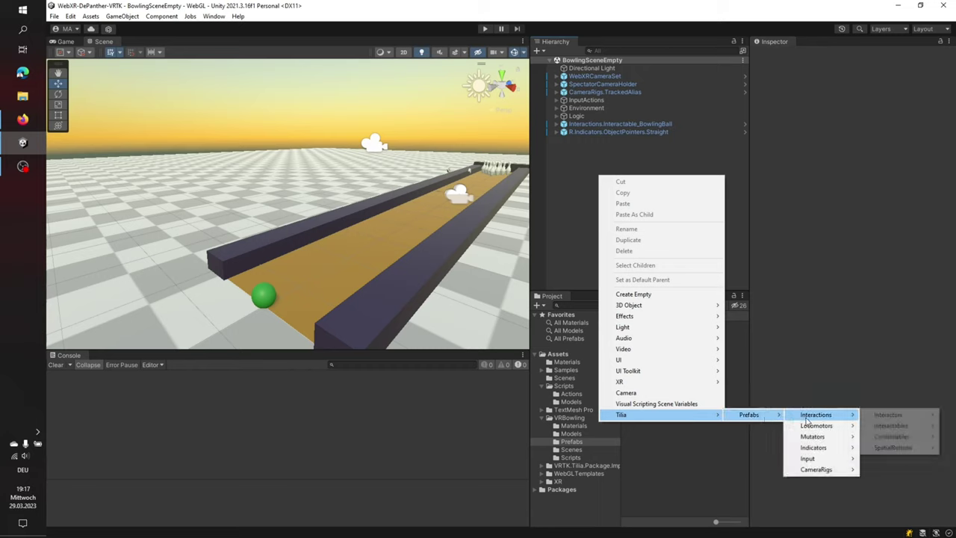
{"action": "mouse_move", "coordinate": [818, 448]}
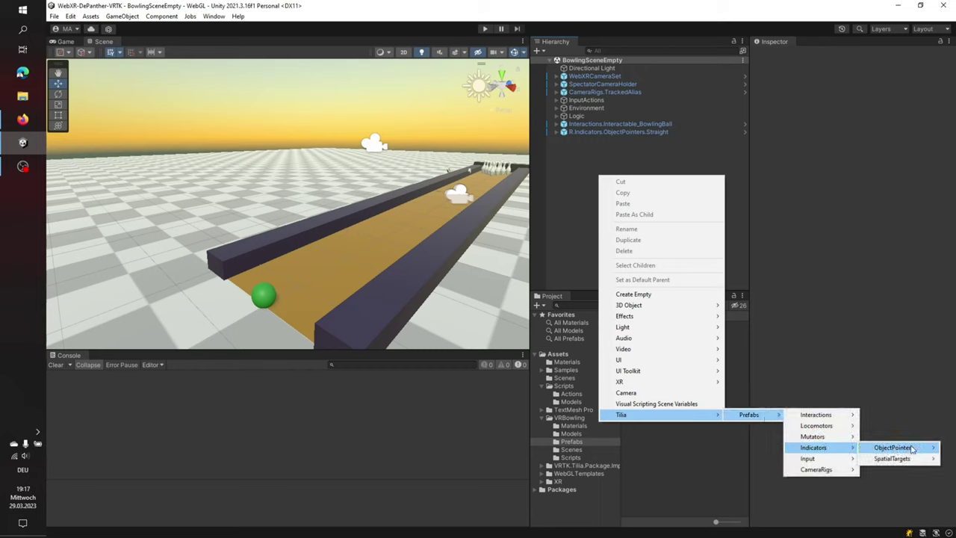
{"action": "mouse_move", "coordinate": [896, 459]}
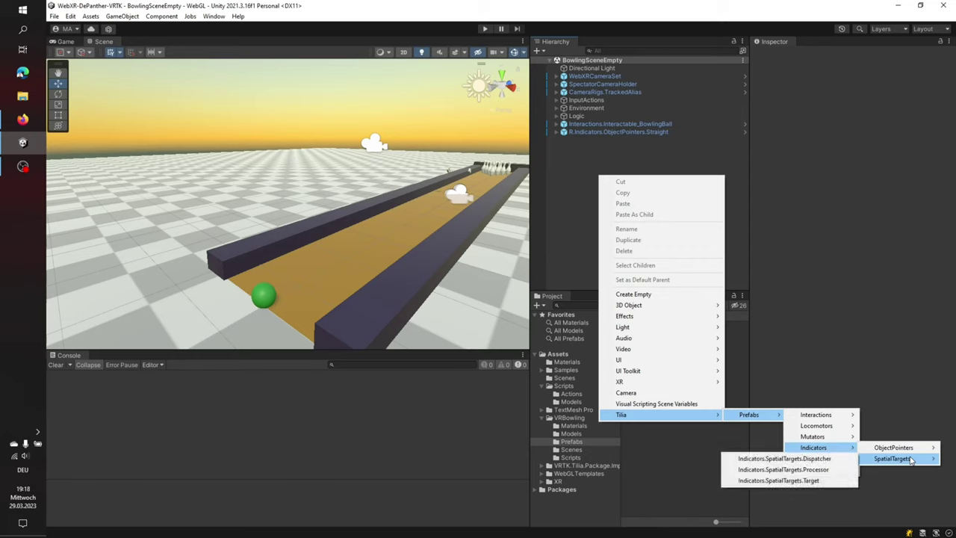
{"action": "left_click", "coordinate": [827, 463]}
{"action": "left_click", "coordinate": [589, 163]}
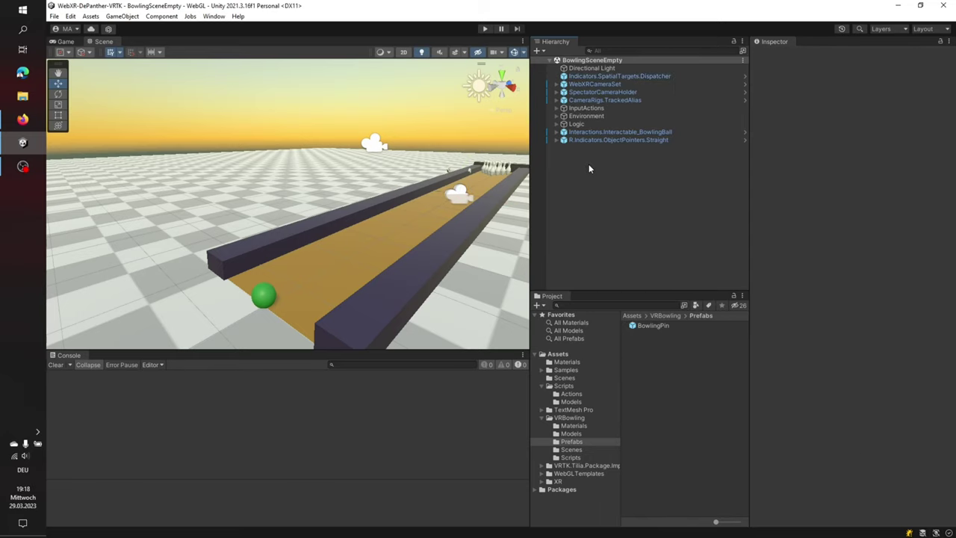
{"action": "left_click_drag", "start_coordinate": [625, 76], "coordinate": [623, 180]}
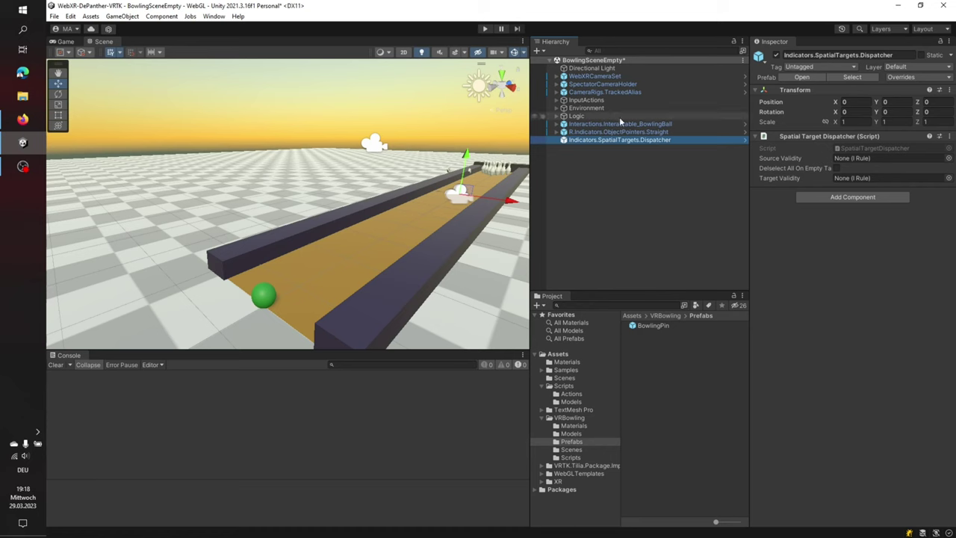
In the browser, read Steps 4 and 5 of the Adding A Click Button guide on hooking the object pointer's events to the dispatcher
{"action": "left_click", "coordinate": [23, 119]}
{"action": "scroll", "coordinate": [583, 162], "scroll_direction": "down", "scroll_amount": 3}
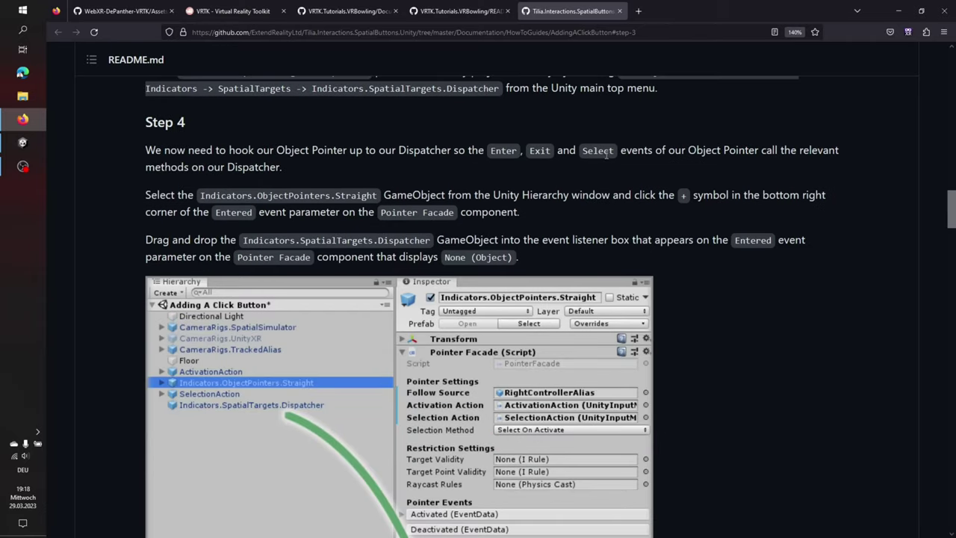
{"action": "scroll", "coordinate": [610, 156], "scroll_direction": "down", "scroll_amount": 3}
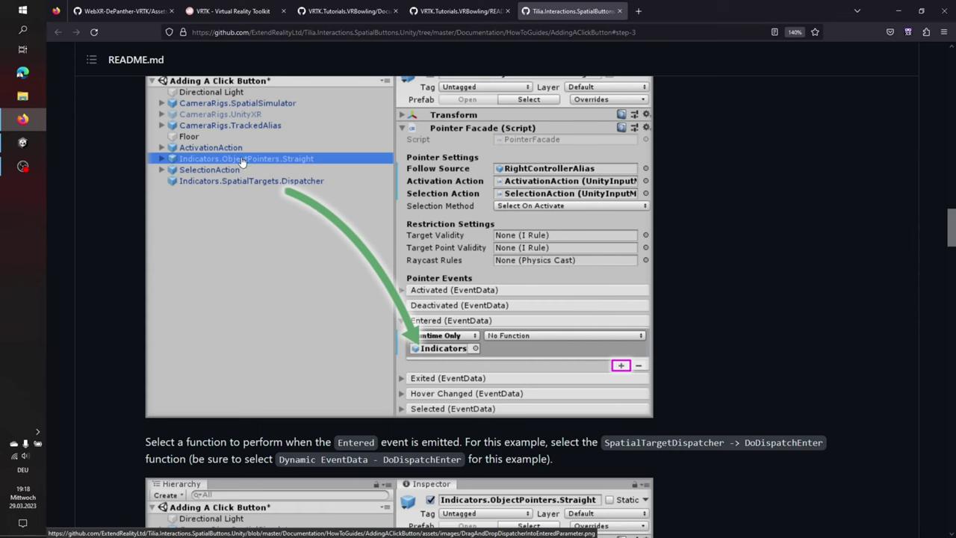
{"action": "scroll", "coordinate": [452, 390], "scroll_direction": "down", "scroll_amount": 7}
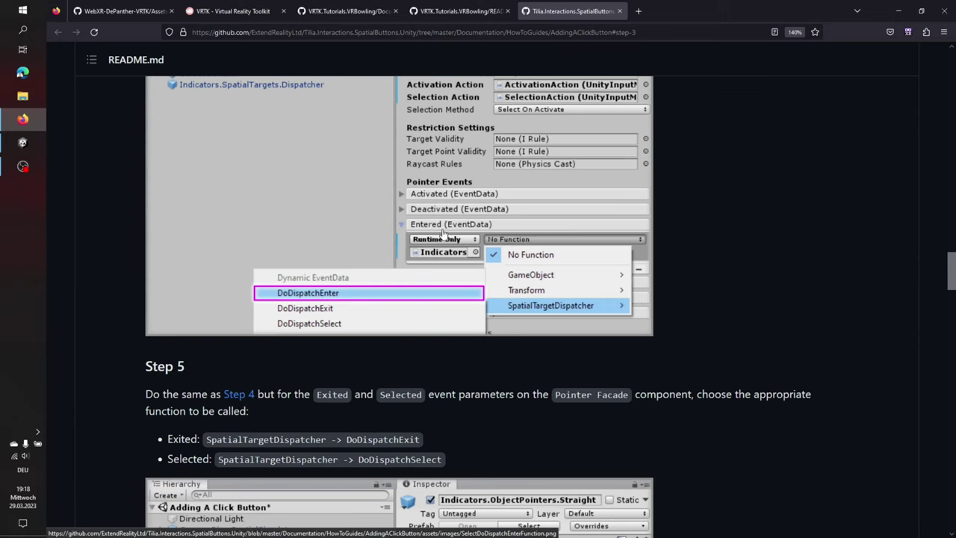
{"action": "left_click", "coordinate": [22, 143]}
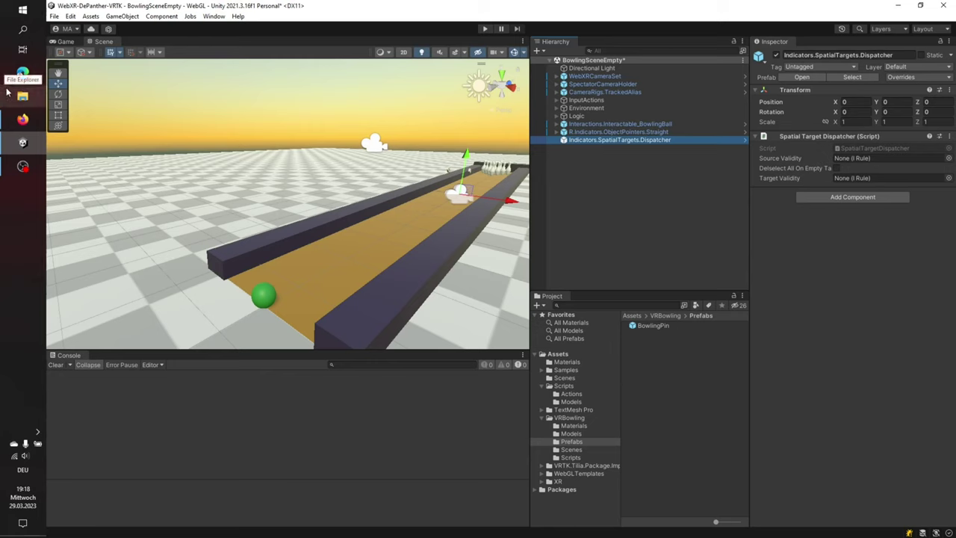
{"action": "mouse_move", "coordinate": [15, 89]}
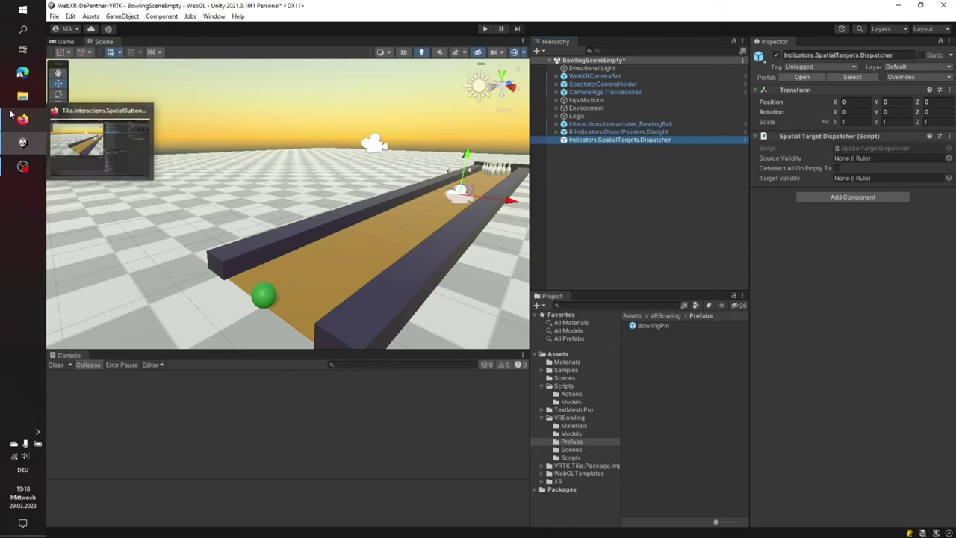
{"action": "left_click", "coordinate": [99, 119]}
{"action": "scroll", "coordinate": [464, 167], "scroll_direction": "up", "scroll_amount": 3}
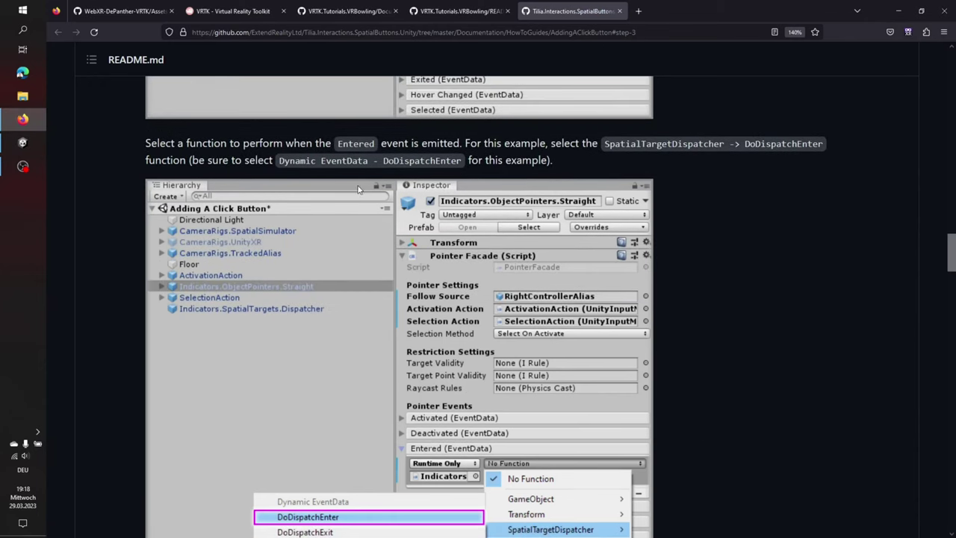
Back in Unity, add an empty listener to the Entered, Exited and Selected events of R.Indicators.ObjectPointers.Straight
{"action": "left_click", "coordinate": [23, 143]}
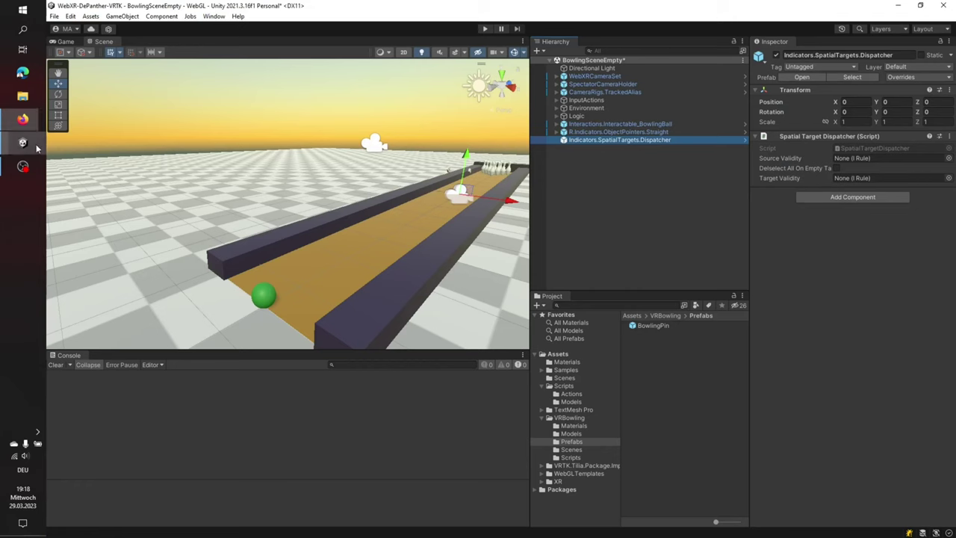
{"action": "left_click", "coordinate": [594, 132]}
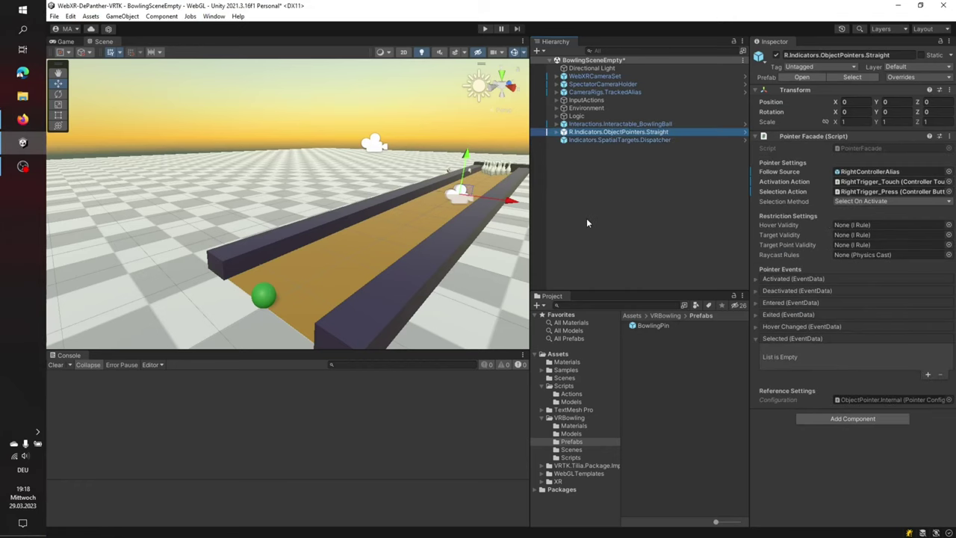
{"action": "left_click", "coordinate": [756, 303]}
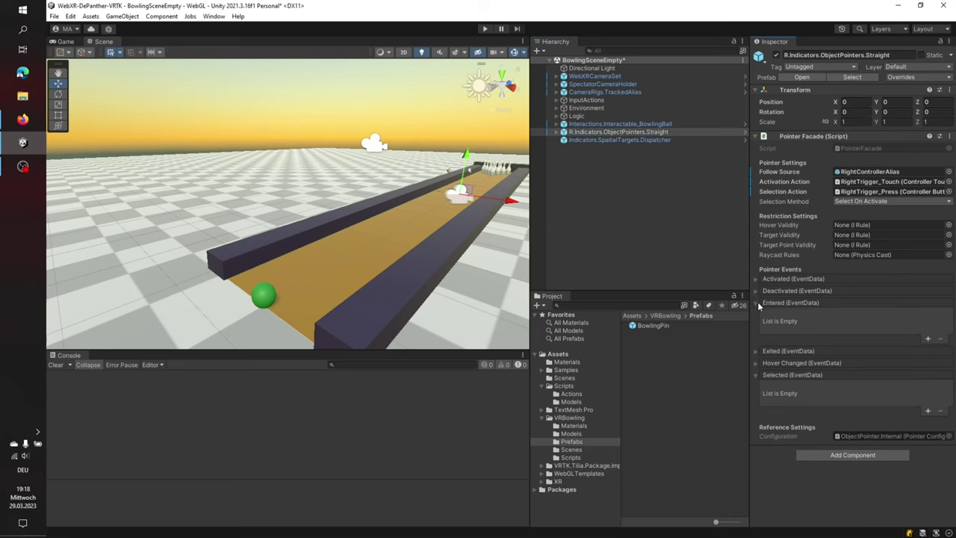
{"action": "left_click", "coordinate": [756, 351]}
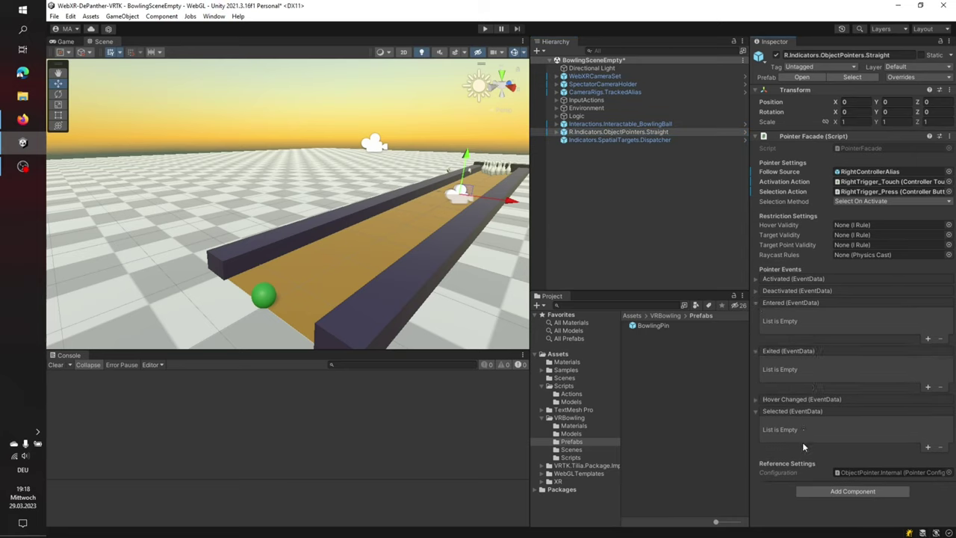
{"action": "left_click", "coordinate": [10, 120]}
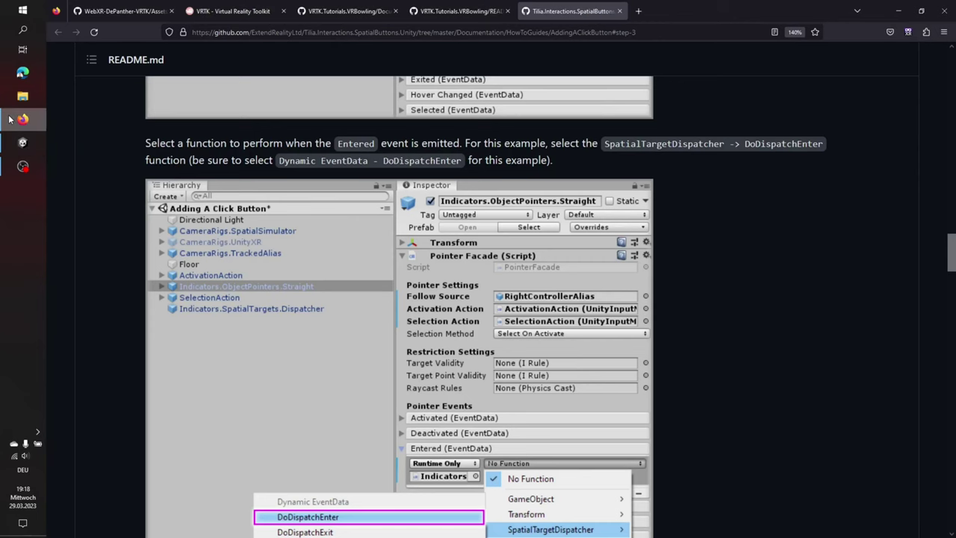
{"action": "left_click", "coordinate": [11, 119]}
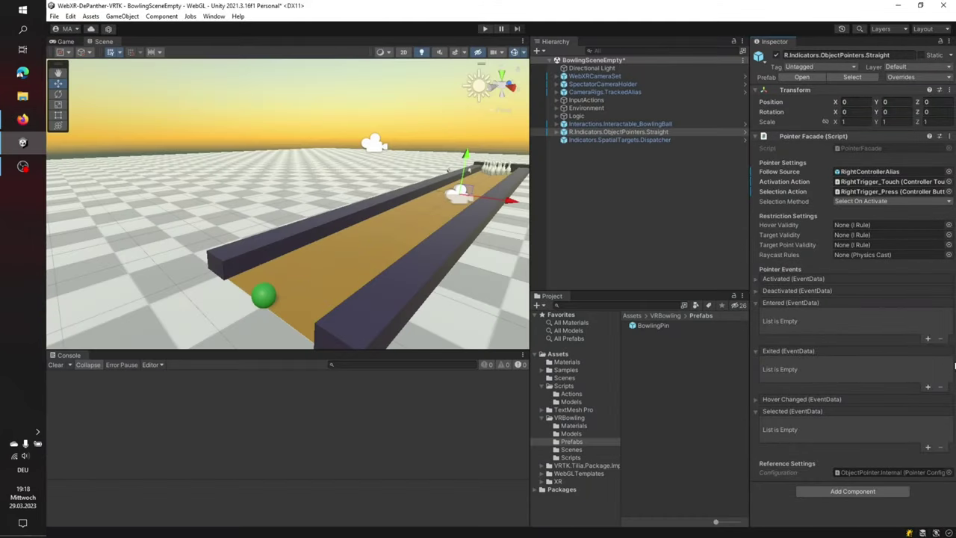
{"action": "left_click", "coordinate": [927, 338]}
{"action": "left_click", "coordinate": [929, 390]}
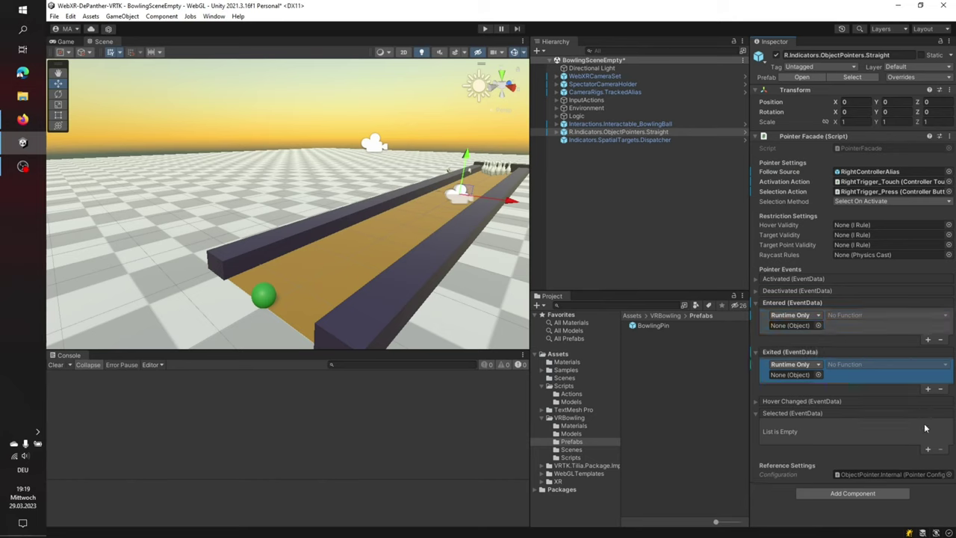
{"action": "left_click", "coordinate": [929, 449]}
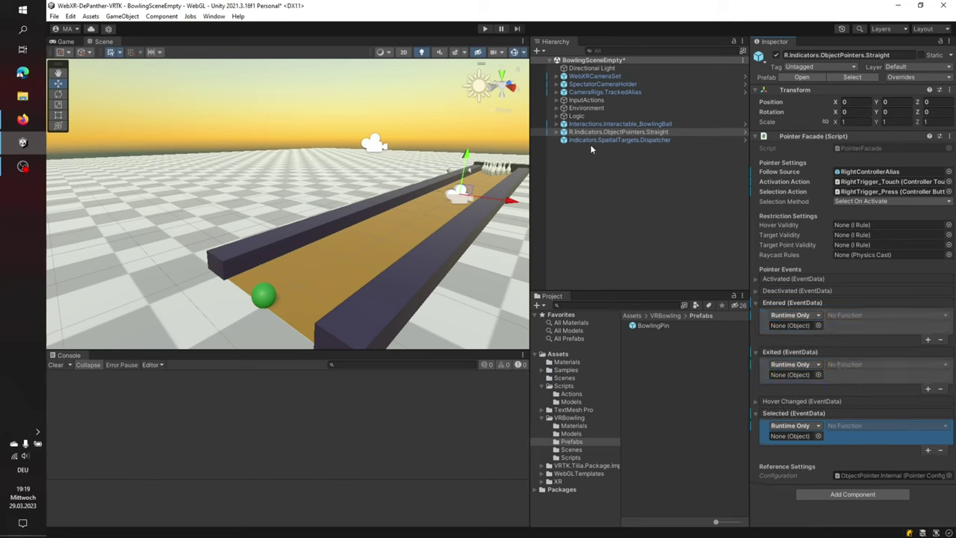
Assign Indicators.SpatialTargets.Dispatcher as the target object of the Entered, Exited and Selected listeners
{"action": "left_click_drag", "start_coordinate": [590, 141], "coordinate": [793, 327]}
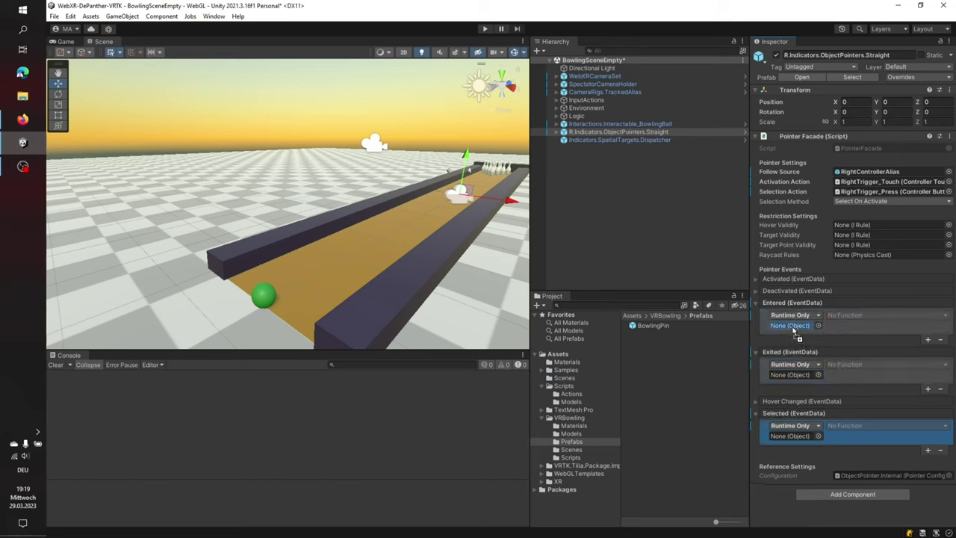
{"action": "left_click_drag", "start_coordinate": [617, 140], "coordinate": [791, 374]}
{"action": "left_click_drag", "start_coordinate": [640, 140], "coordinate": [793, 436]}
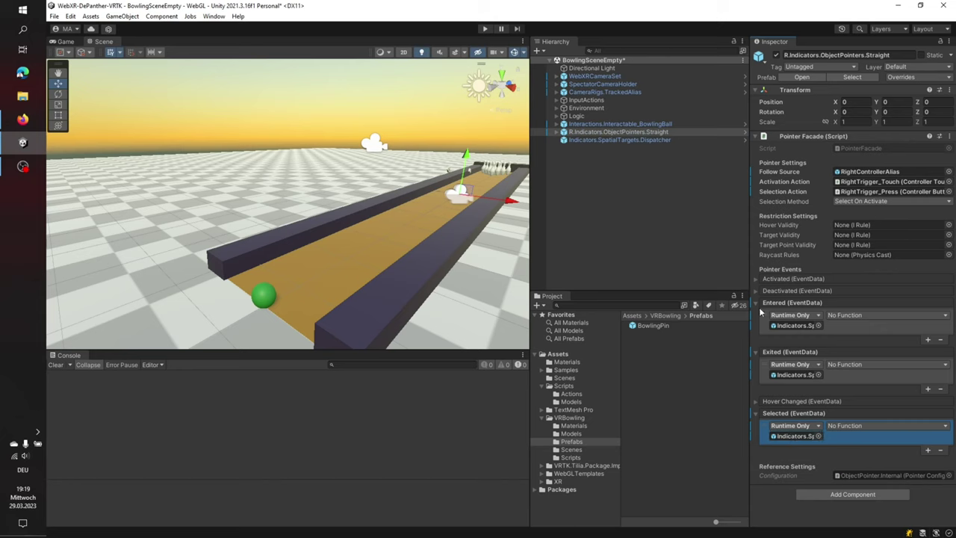
Set the Entered, Exited and Selected listeners to SpatialTargetDispatcher's DoDispatchEnter, DoDispatchExit and DoDispatchSelect respectively, then collapse Entered and Exited and save the scene
{"action": "left_click", "coordinate": [854, 317]}
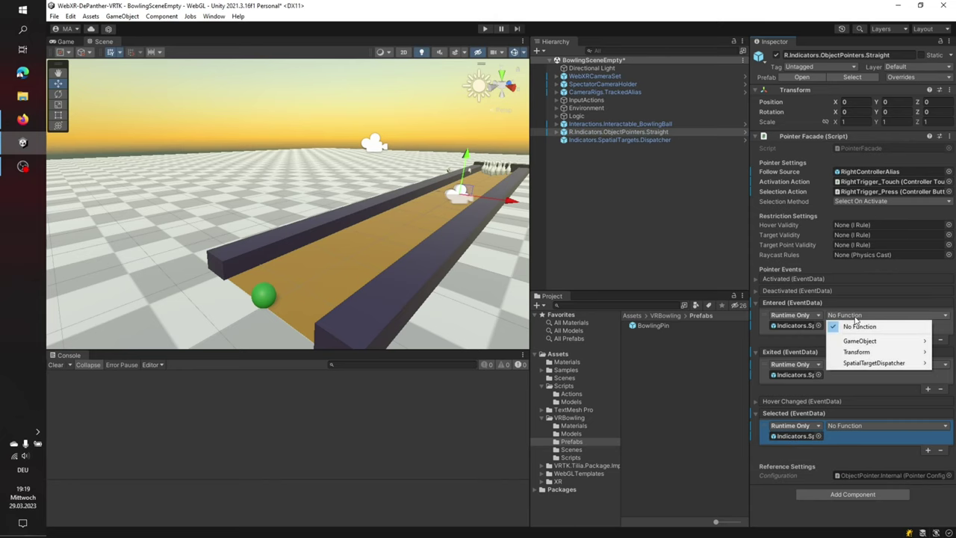
{"action": "mouse_move", "coordinate": [865, 369]}
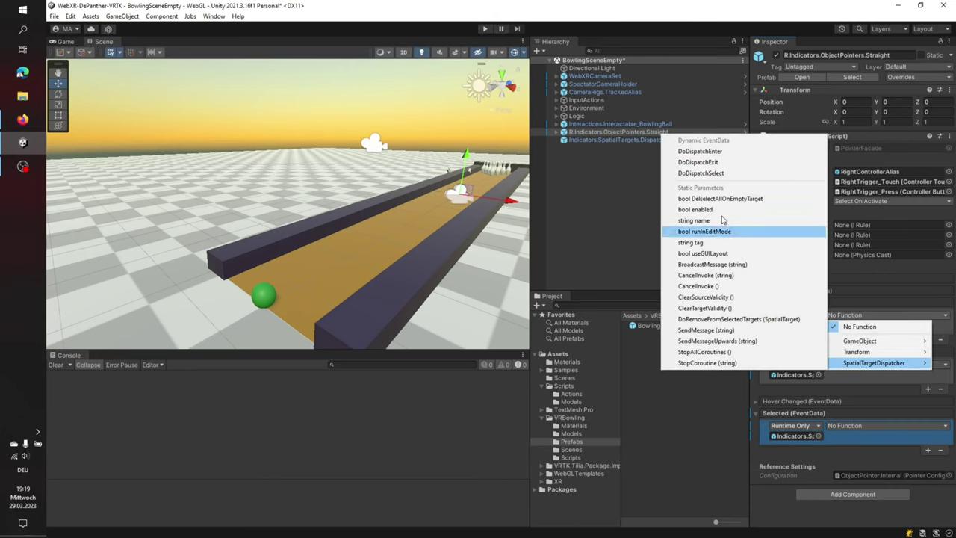
{"action": "left_click", "coordinate": [731, 153]}
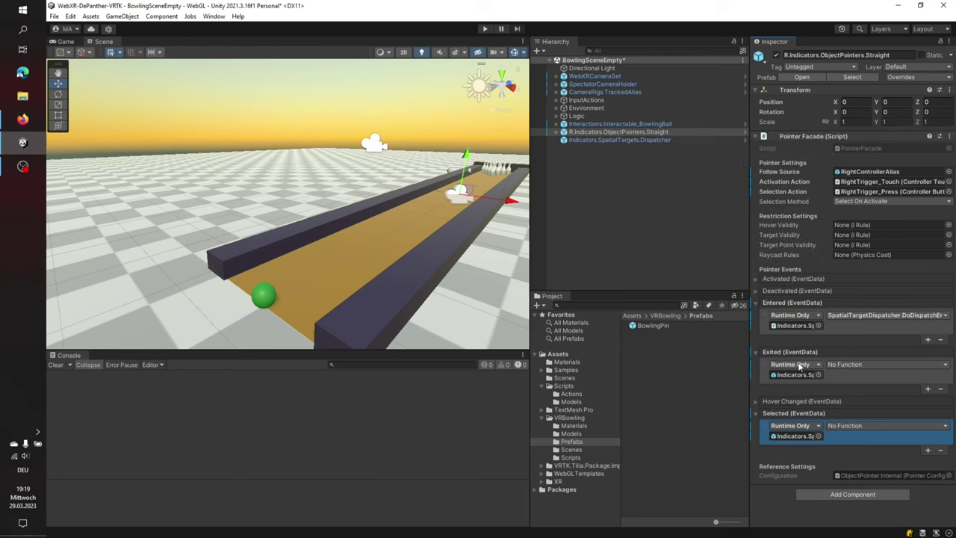
{"action": "left_click", "coordinate": [852, 365]}
{"action": "mouse_move", "coordinate": [863, 415]}
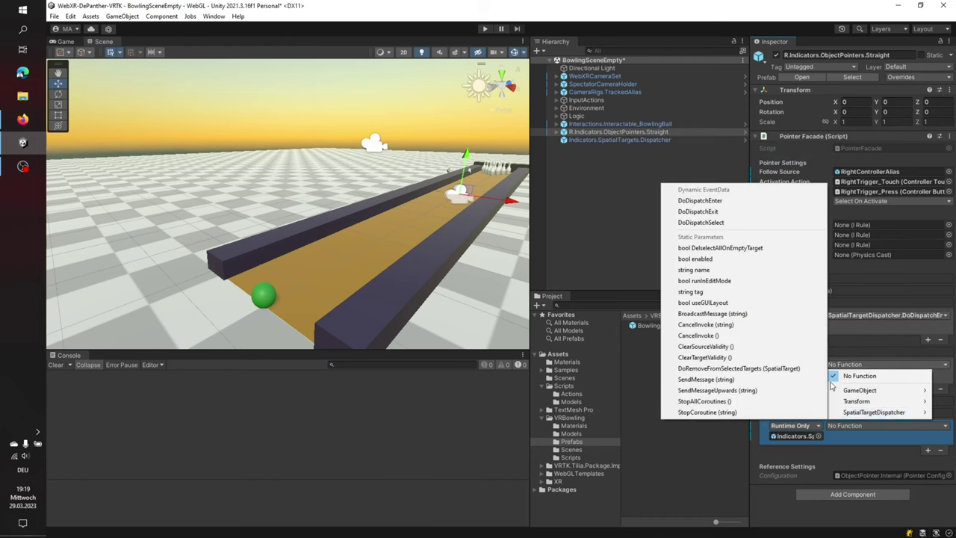
{"action": "left_click", "coordinate": [719, 222]}
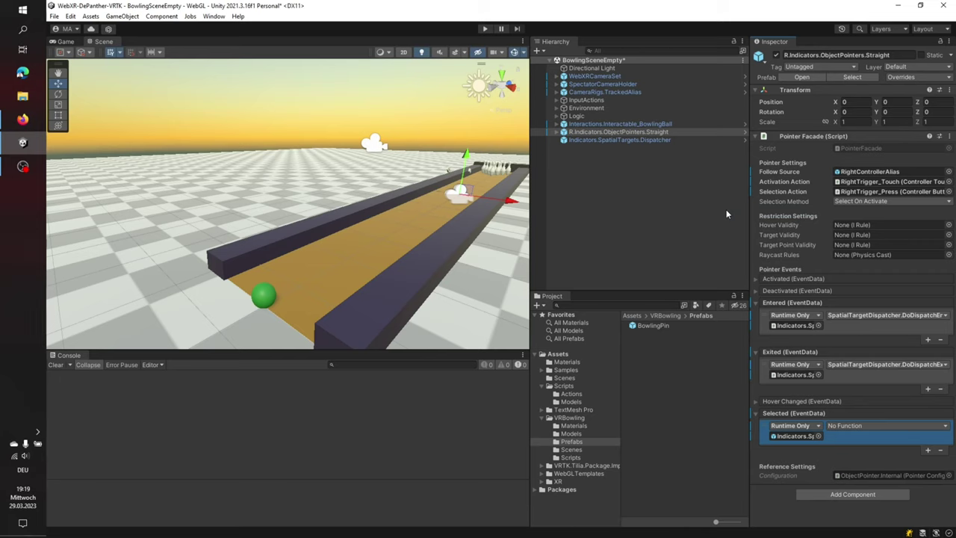
{"action": "left_click", "coordinate": [854, 426]}
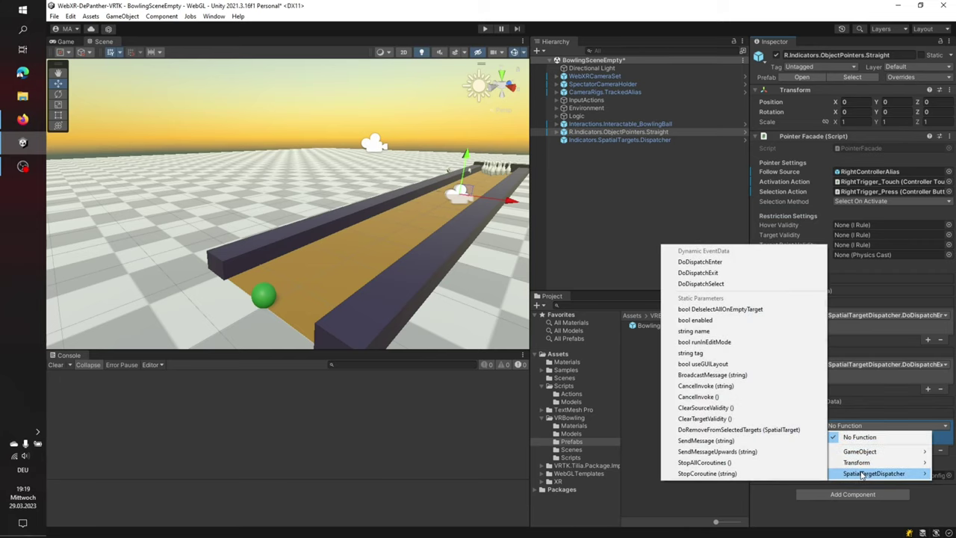
{"action": "left_click", "coordinate": [698, 284]}
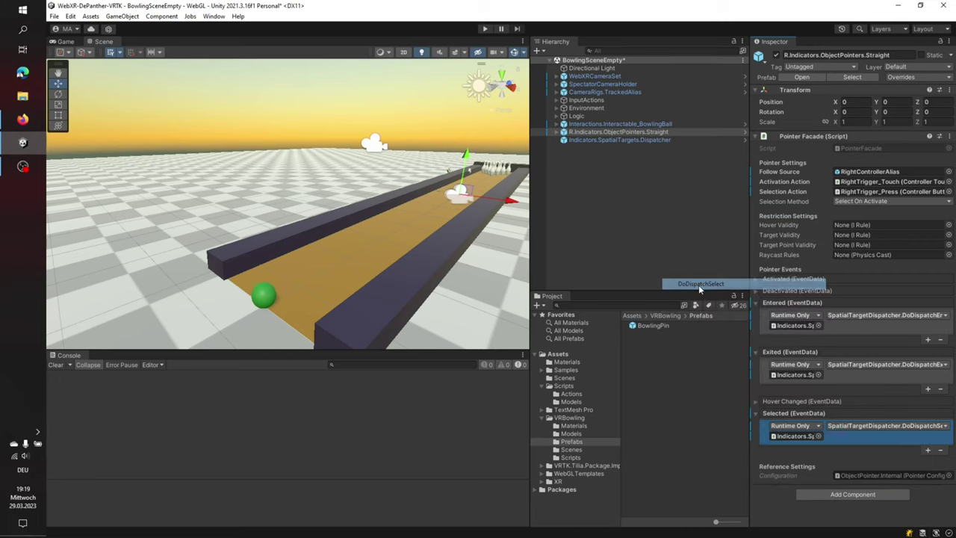
{"action": "left_click", "coordinate": [755, 352]}
{"action": "left_click", "coordinate": [756, 304]}
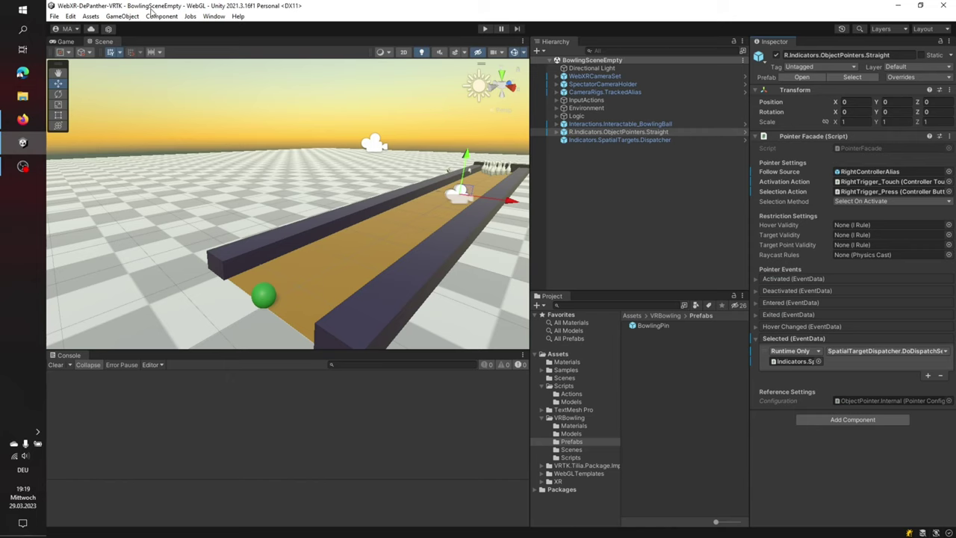
In the browser, check Step 5 of the click button guide and read Steps 6 to 8 on adding, positioning and styling the ClickButton prefab
{"action": "left_click", "coordinate": [22, 119]}
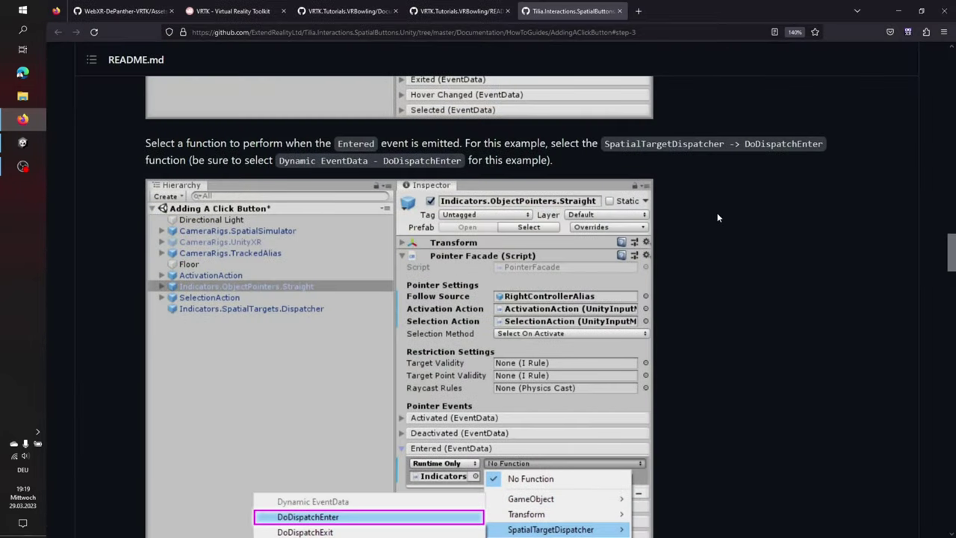
{"action": "scroll", "coordinate": [717, 216], "scroll_direction": "down", "scroll_amount": 5}
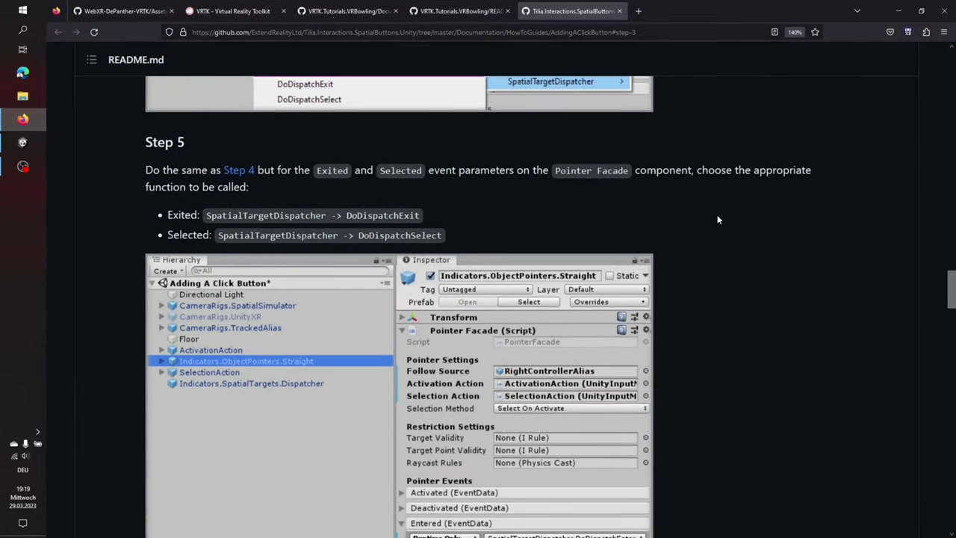
{"action": "scroll", "coordinate": [720, 215], "scroll_direction": "down", "scroll_amount": 3}
{"action": "scroll", "coordinate": [720, 215], "scroll_direction": "down", "scroll_amount": 3}
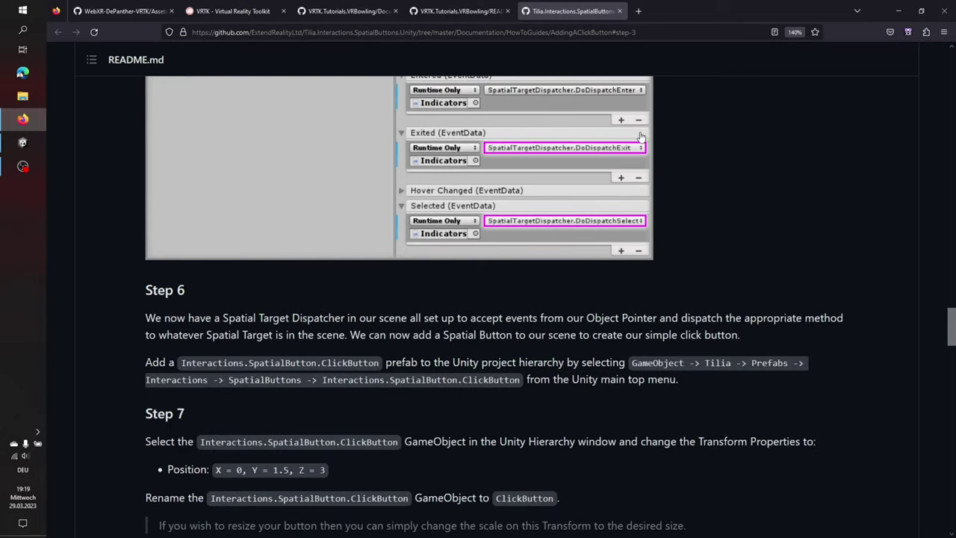
{"action": "scroll", "coordinate": [640, 137], "scroll_direction": "up", "scroll_amount": 3}
{"action": "scroll", "coordinate": [702, 171], "scroll_direction": "down", "scroll_amount": 3}
{"action": "scroll", "coordinate": [703, 174], "scroll_direction": "down", "scroll_amount": 3}
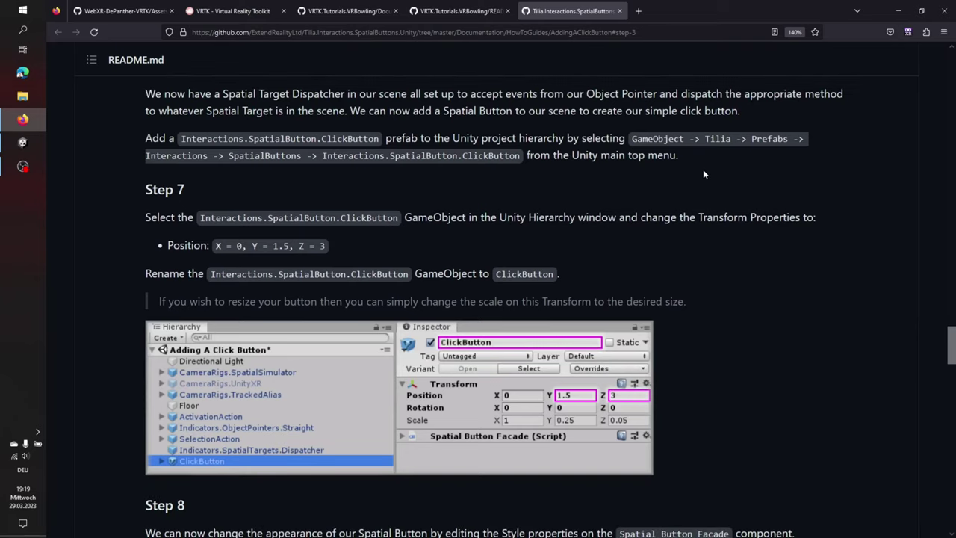
{"action": "scroll", "coordinate": [702, 168], "scroll_direction": "down", "scroll_amount": 5}
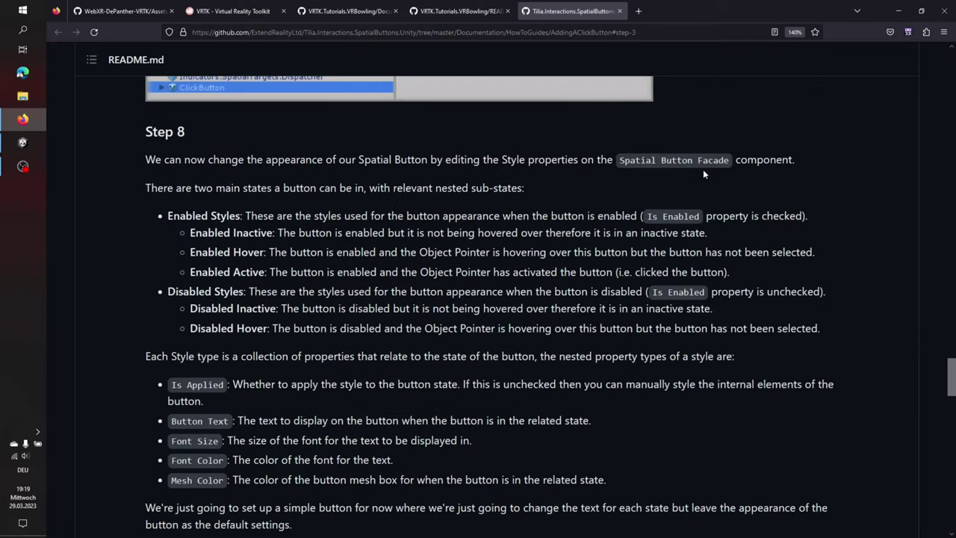
Read Step 8's button text settings, compare them with Step 5 of the bowling tutorial, and return to Step 6 on adding the ClickButton prefab
{"action": "scroll", "coordinate": [703, 169], "scroll_direction": "down", "scroll_amount": 4}
{"action": "scroll", "coordinate": [703, 174], "scroll_direction": "down", "scroll_amount": 2}
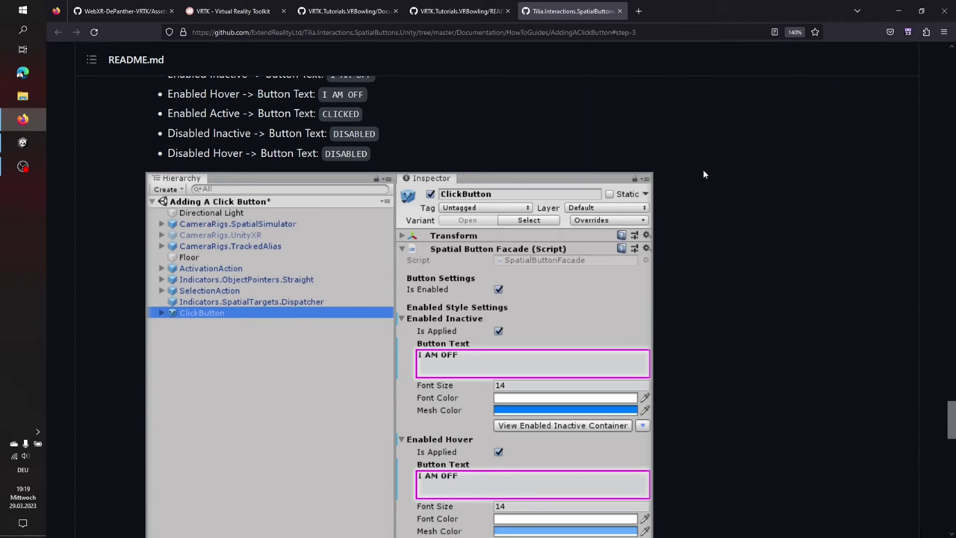
{"action": "scroll", "coordinate": [703, 169], "scroll_direction": "up", "scroll_amount": 8}
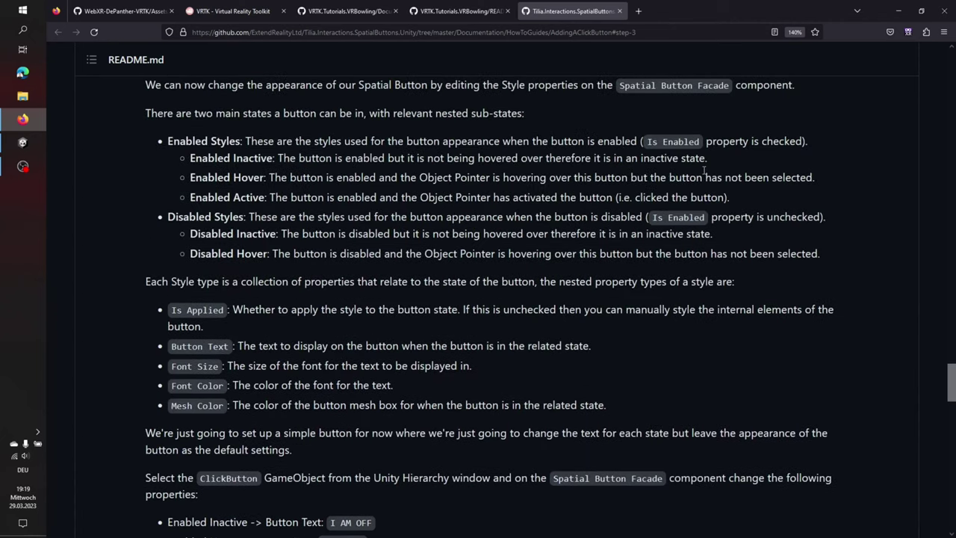
{"action": "left_click", "coordinate": [461, 11]}
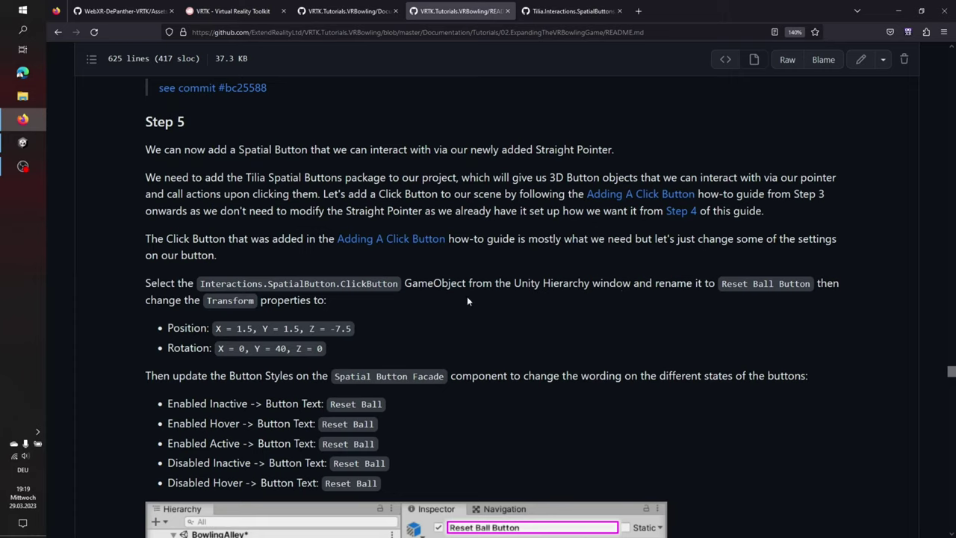
{"action": "left_click", "coordinate": [571, 11]}
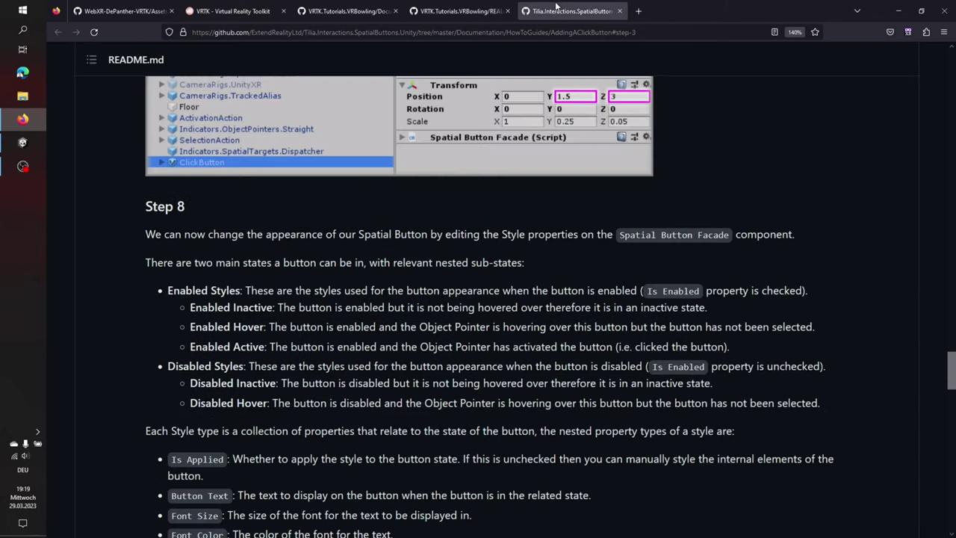
{"action": "scroll", "coordinate": [651, 360], "scroll_direction": "up", "scroll_amount": 5}
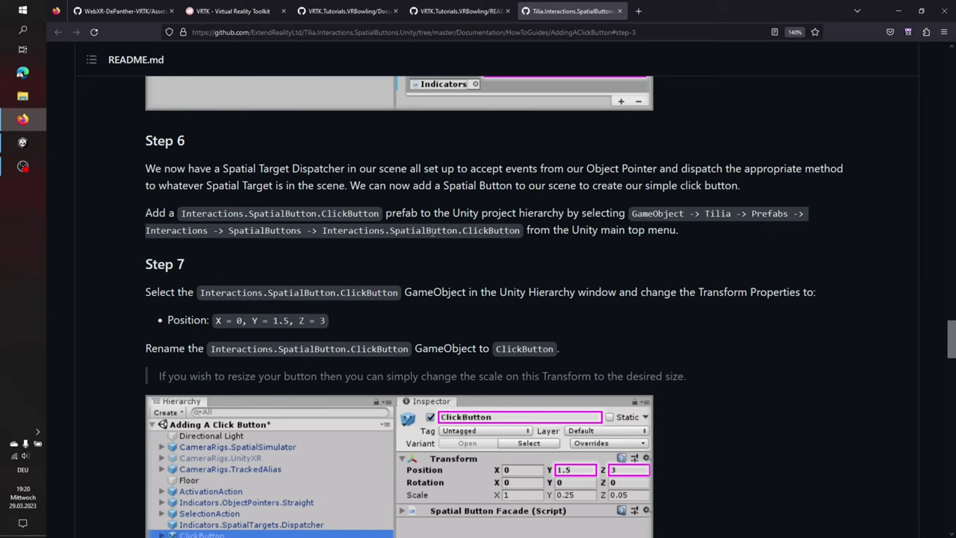
Switch to Unity and add Tilia's Interactions.SpatialButton.ClickButton prefab to the root of the BowlingSceneEmpty hierarchy
{"action": "left_click", "coordinate": [27, 148]}
{"action": "left_click", "coordinate": [619, 203]}
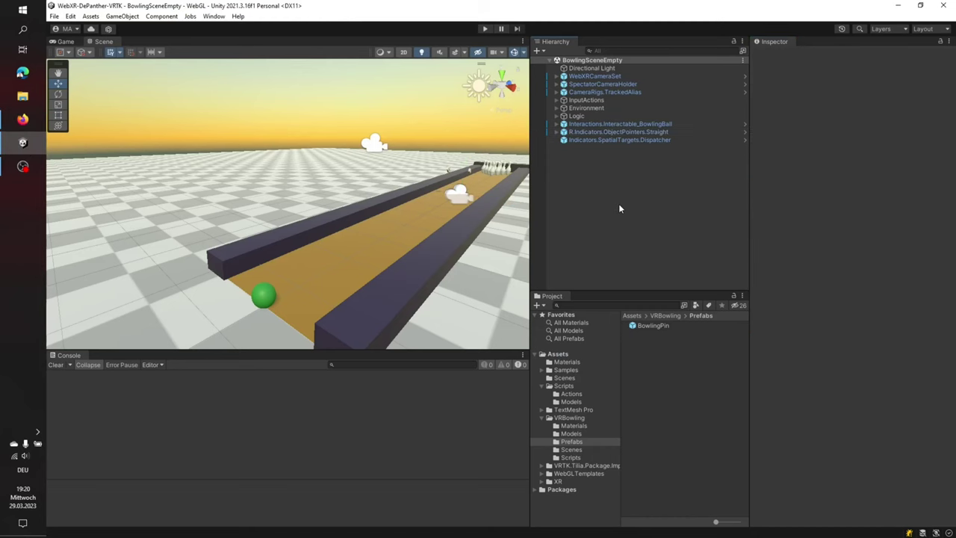
{"action": "right_click", "coordinate": [623, 197]}
{"action": "mouse_move", "coordinate": [687, 435]}
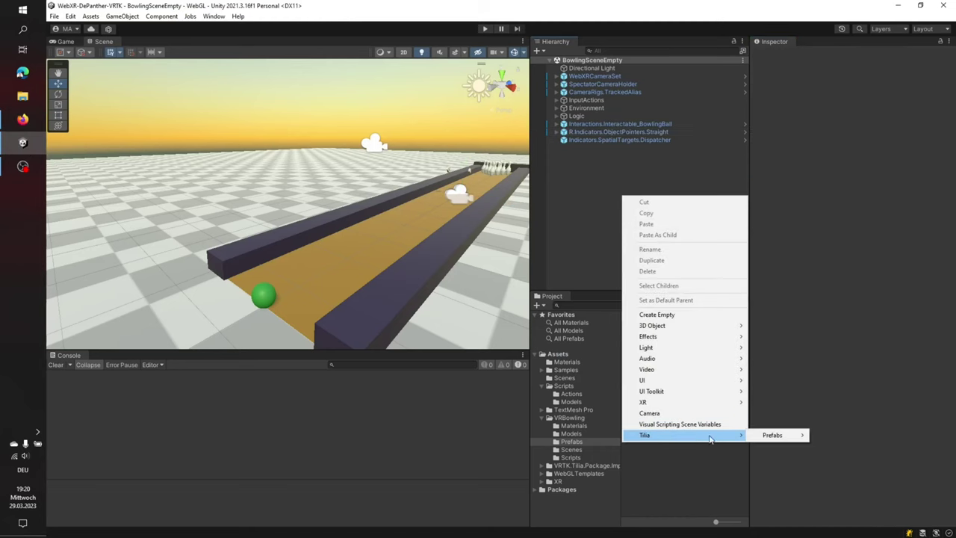
{"action": "mouse_move", "coordinate": [780, 435]}
{"action": "mouse_move", "coordinate": [860, 440]}
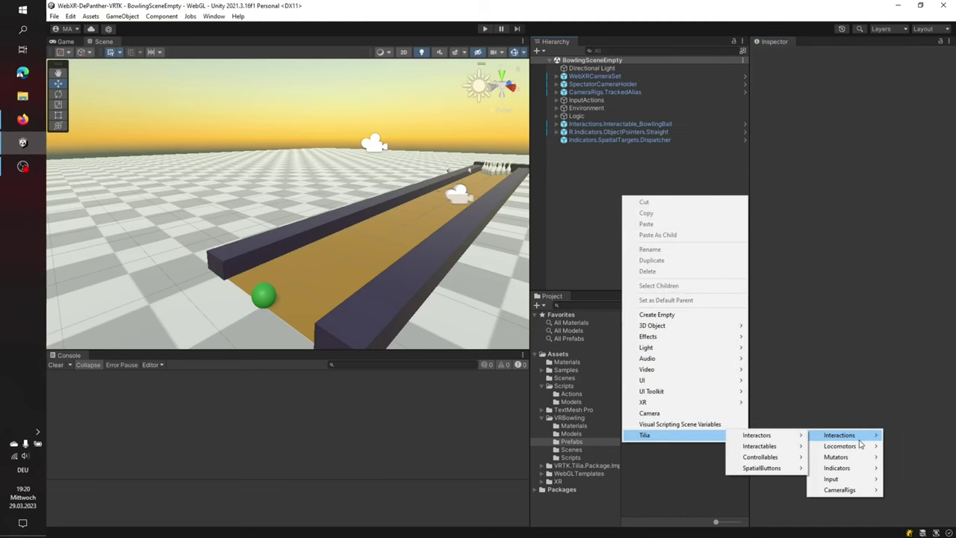
{"action": "mouse_move", "coordinate": [786, 469]}
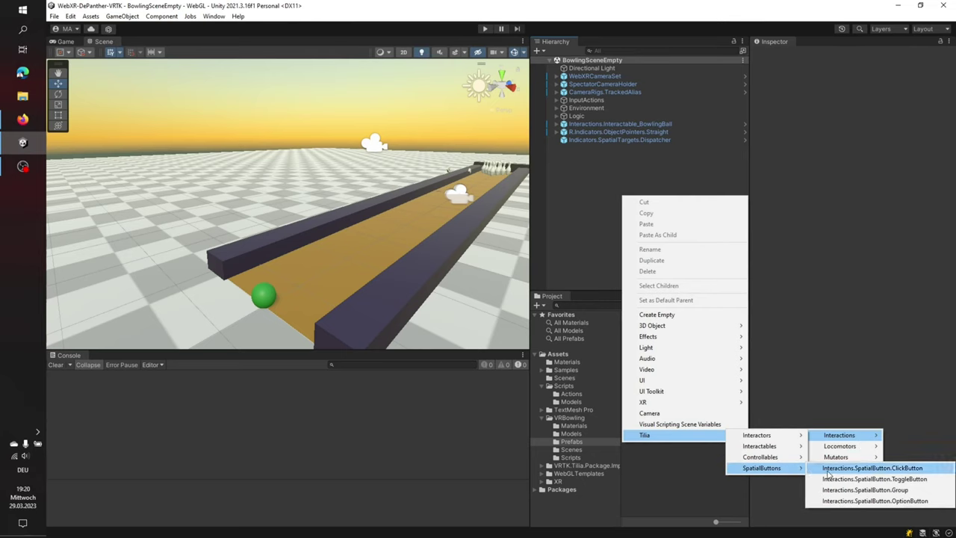
{"action": "left_click", "coordinate": [828, 469]}
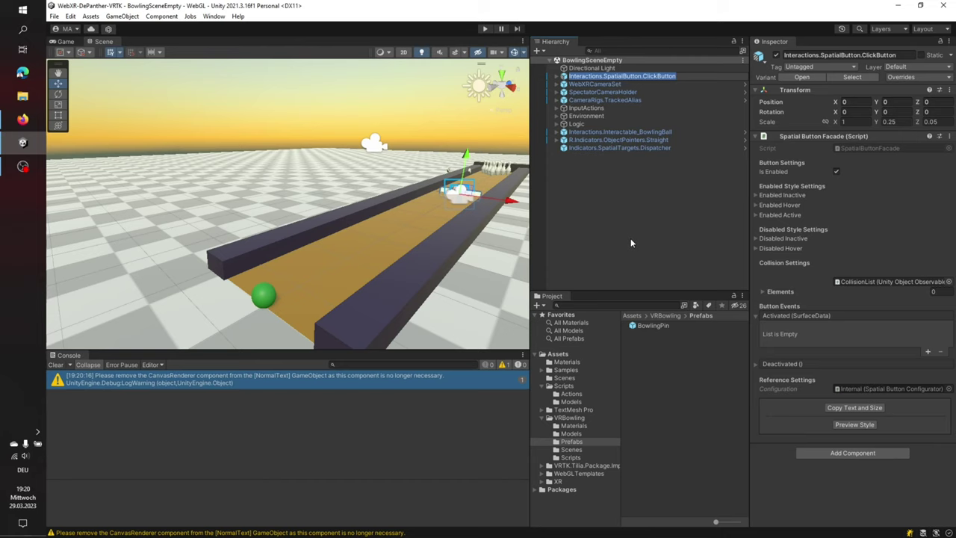
Rename the new click button object to ResetBall.Interactions.SpatialButton.ClickButton
{"action": "type", "text": "Reset"}
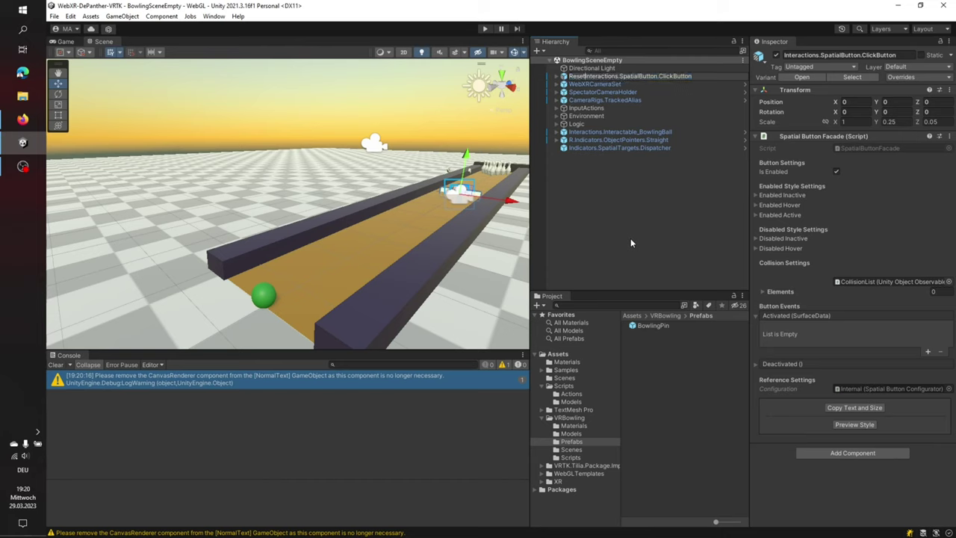
{"action": "type", "text": "Ball_"}
{"action": "key", "text": "BackSpace"}
{"action": "type", "text": "."}
{"action": "key", "text": "Return"}
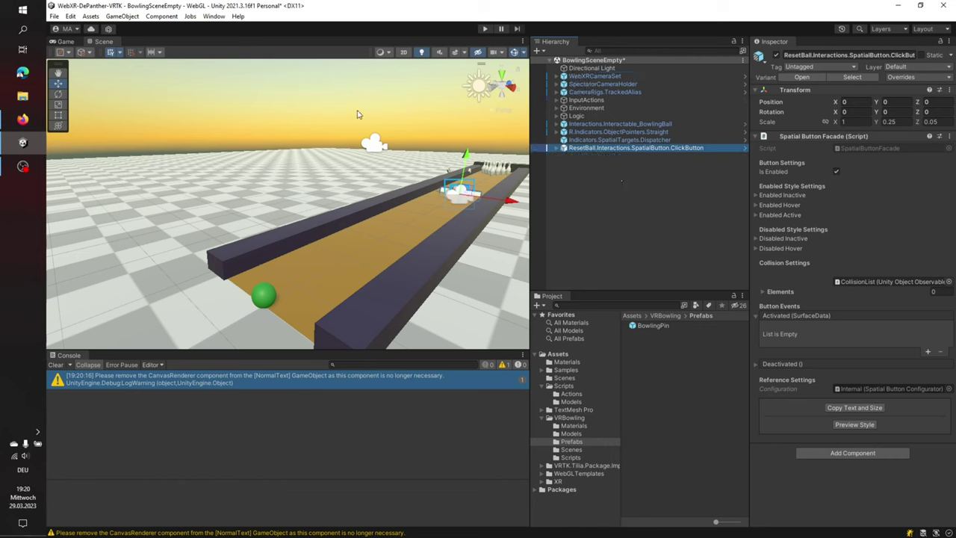
Check the transform values in the browser tutorial's Step 5, and in Unity set the reset ball button's position to X 1.5, Y 1.5, Z -7.5
{"action": "left_click", "coordinate": [22, 120]}
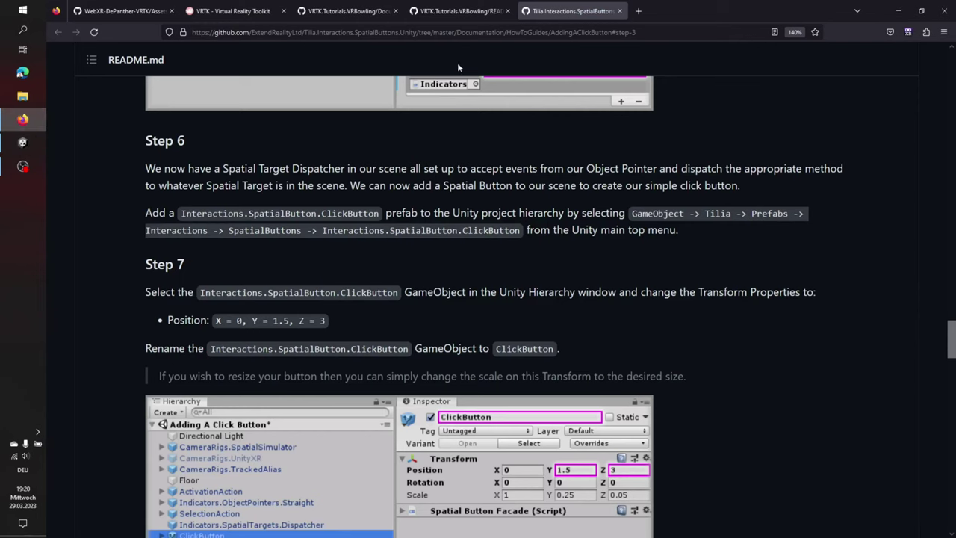
{"action": "left_click", "coordinate": [457, 11]}
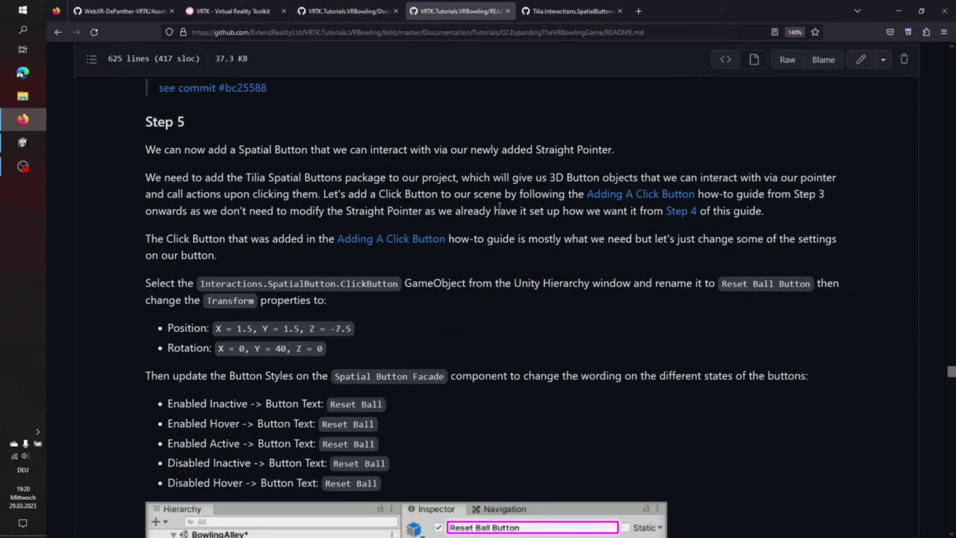
{"action": "scroll", "coordinate": [498, 207], "scroll_direction": "down", "scroll_amount": 3}
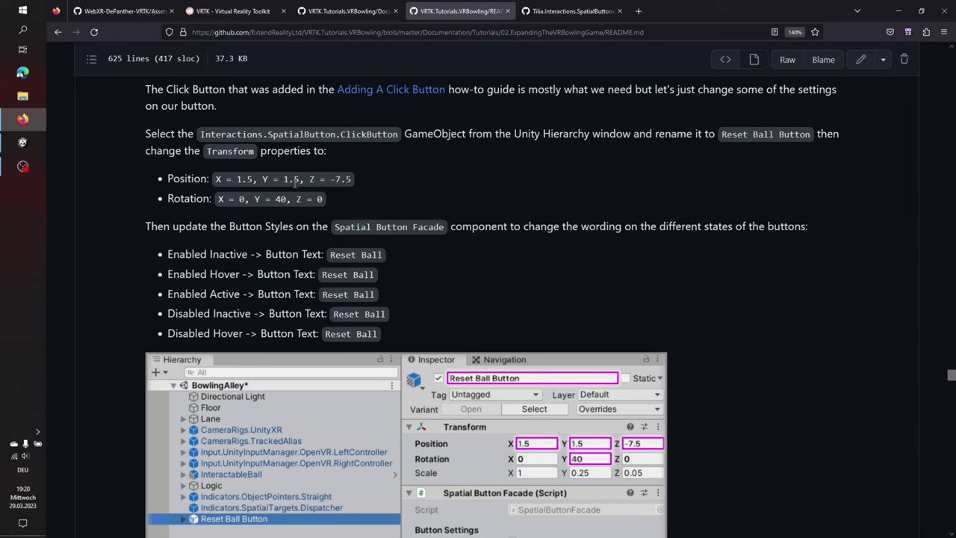
{"action": "mouse_move", "coordinate": [22, 142]}
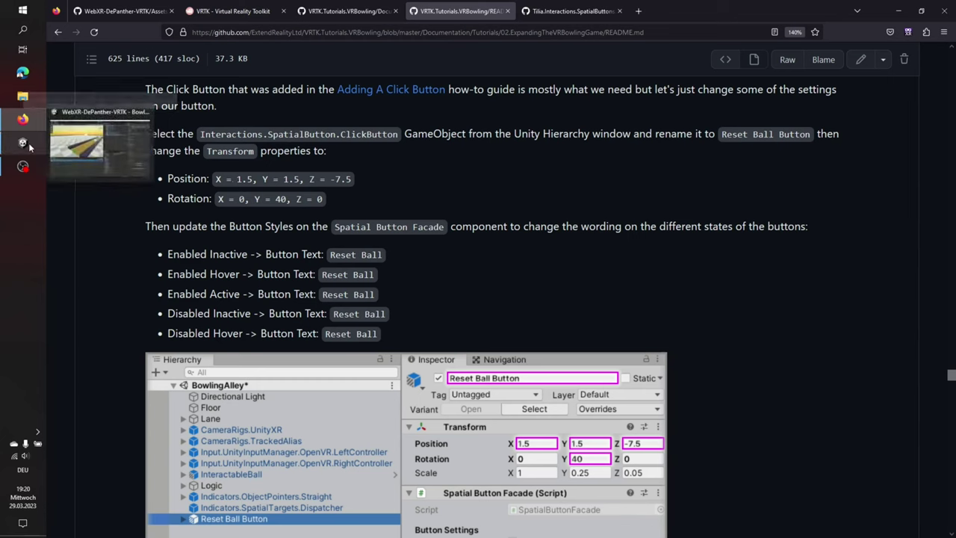
{"action": "left_click", "coordinate": [101, 142]}
{"action": "left_click", "coordinate": [857, 102]}
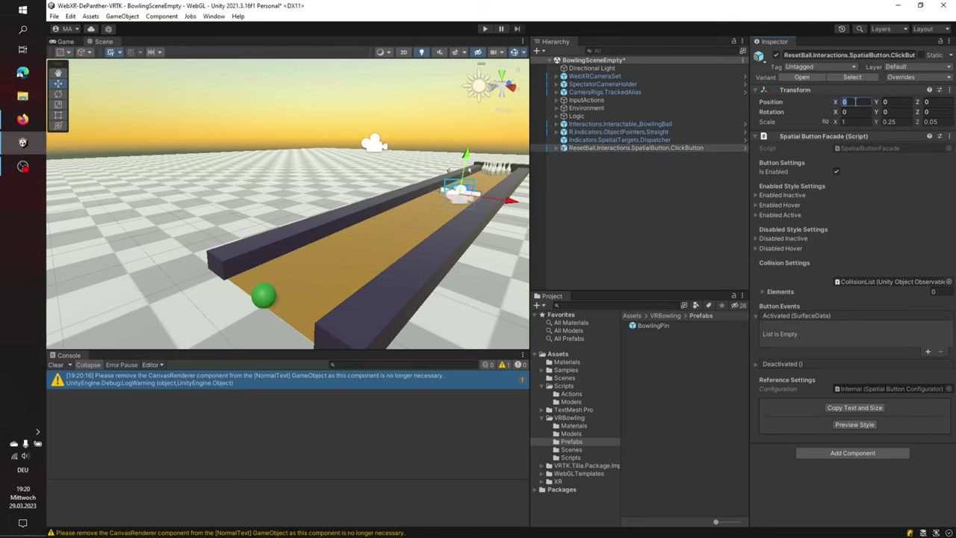
{"action": "type", "text": "1.5"}
{"action": "key", "text": "Tab"}
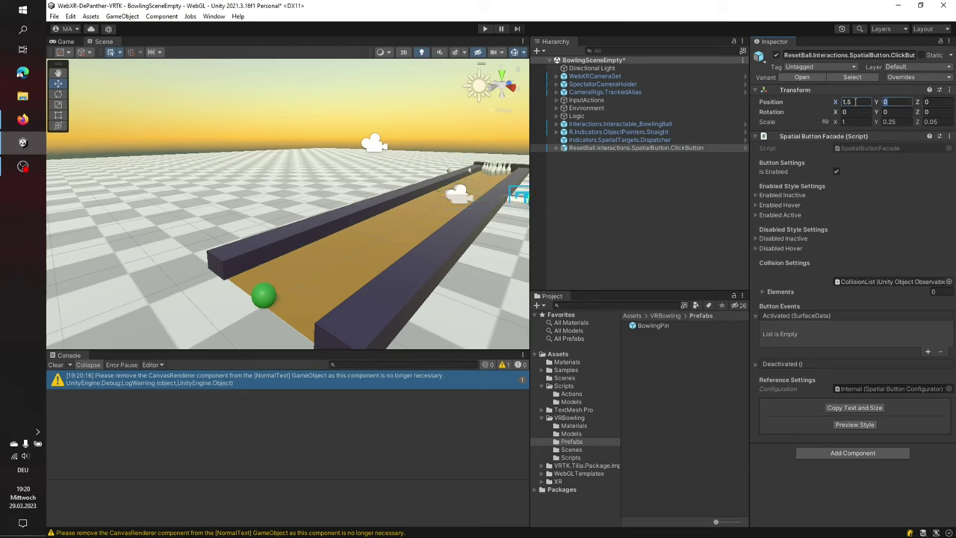
{"action": "type", "text": "1.5"}
{"action": "key", "text": "Tab"}
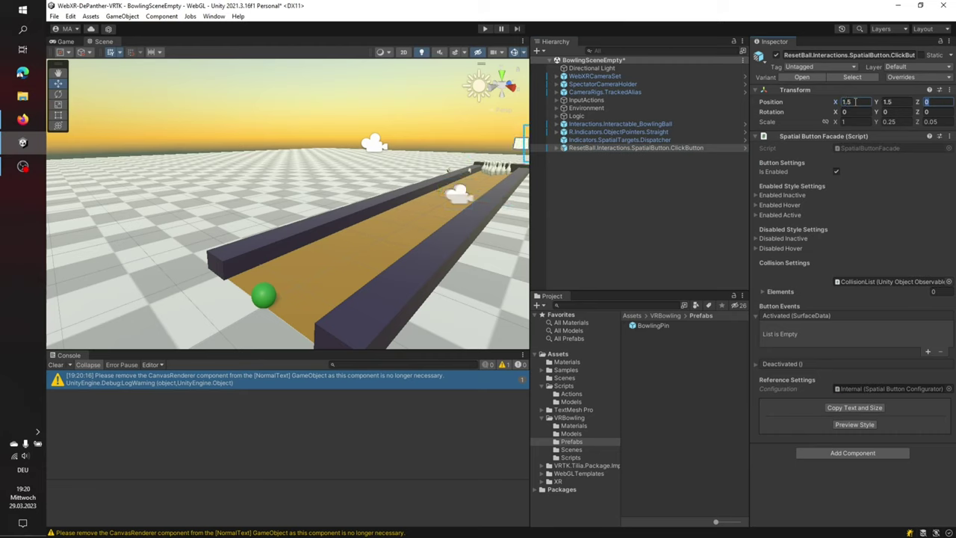
{"action": "type", "text": "-7.5"}
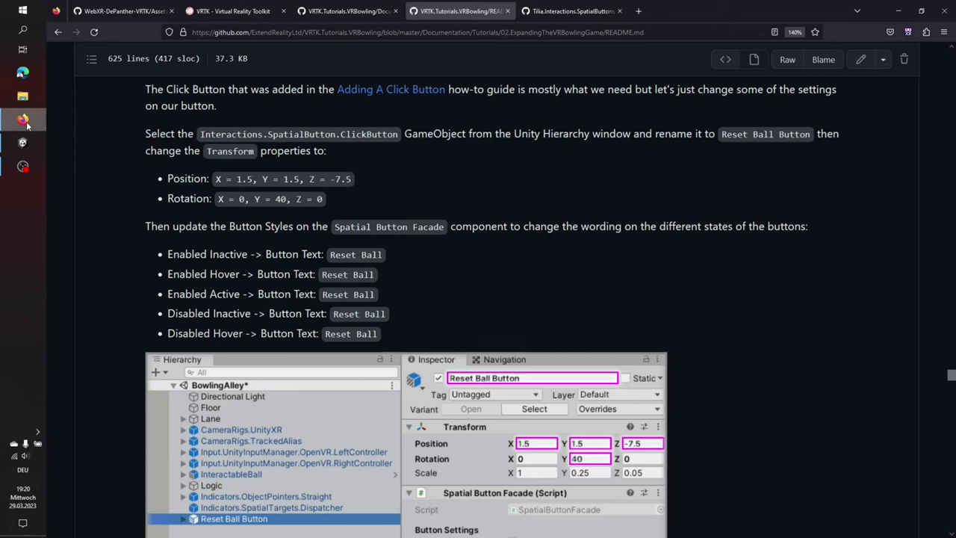
Check the tutorial's rotation values in the browser, and back in Unity set the reset ball button's Y rotation to 40
{"action": "left_click", "coordinate": [23, 121]}
{"action": "left_click", "coordinate": [23, 141]}
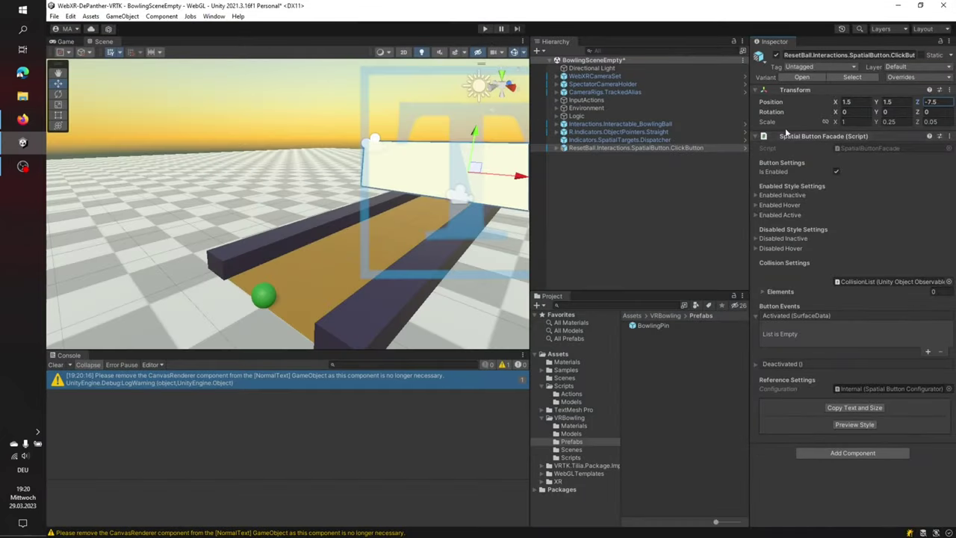
{"action": "left_click", "coordinate": [894, 112]}
{"action": "type", "text": "40"}
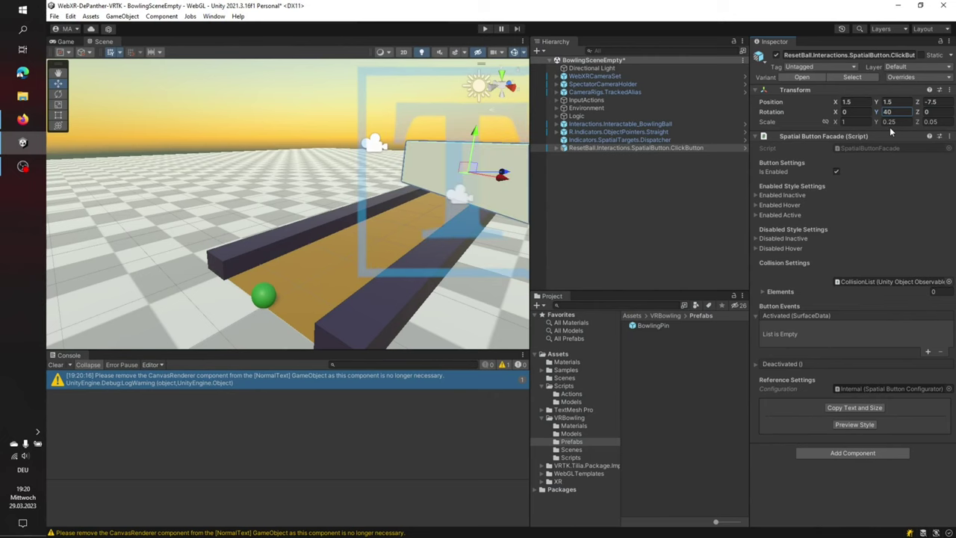
In the browser, find the tutorial's button style texts and copy the "Reset Ball" wording listed for Enabled Inactive
{"action": "left_click", "coordinate": [22, 119]}
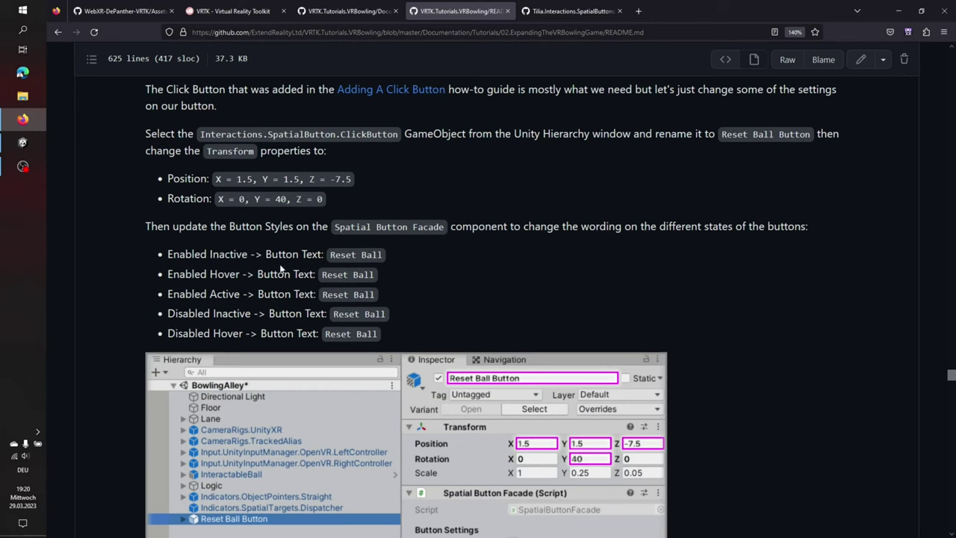
{"action": "scroll", "coordinate": [413, 184], "scroll_direction": "down", "scroll_amount": 3}
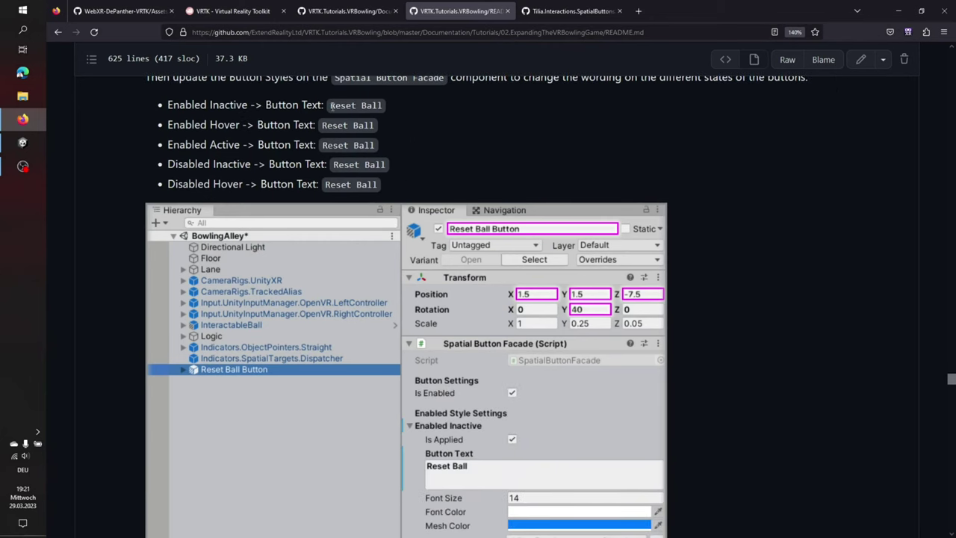
{"action": "left_click_drag", "start_coordinate": [331, 105], "coordinate": [384, 109]}
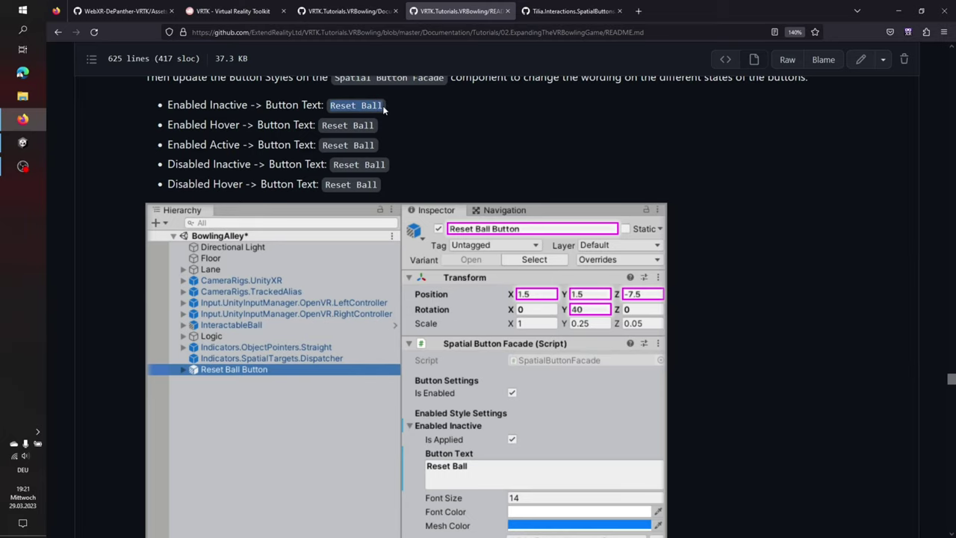
{"action": "left_click", "coordinate": [382, 105]}
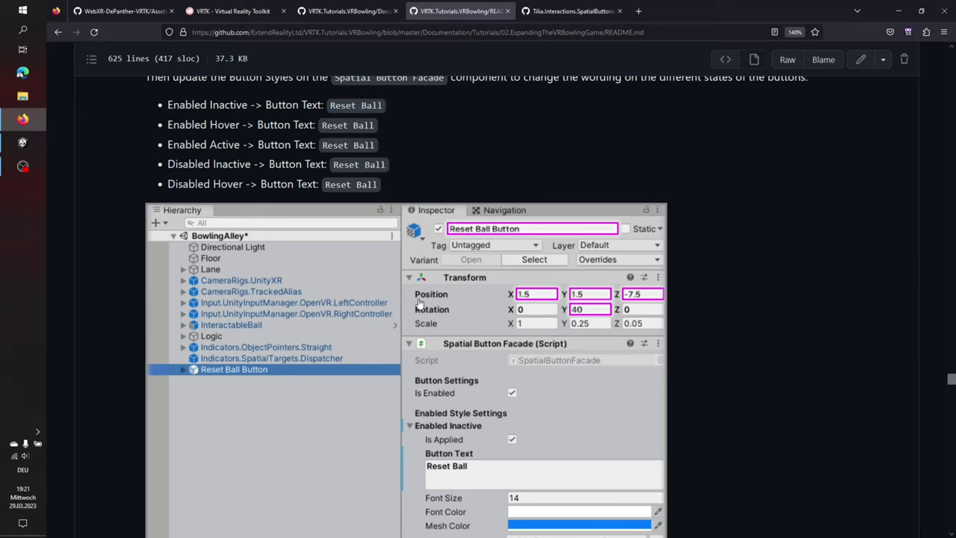
Back in Unity, set the Button Text of the Enabled Inactive, Enabled Hover and Enabled Active styles to "Reset Ball", collapsing each style
{"action": "left_click", "coordinate": [22, 143]}
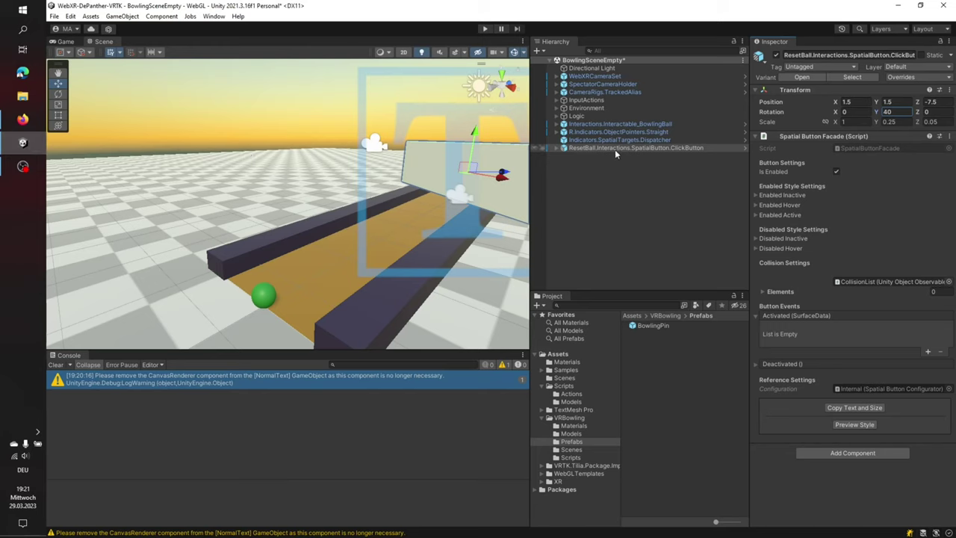
{"action": "left_click", "coordinate": [761, 196]}
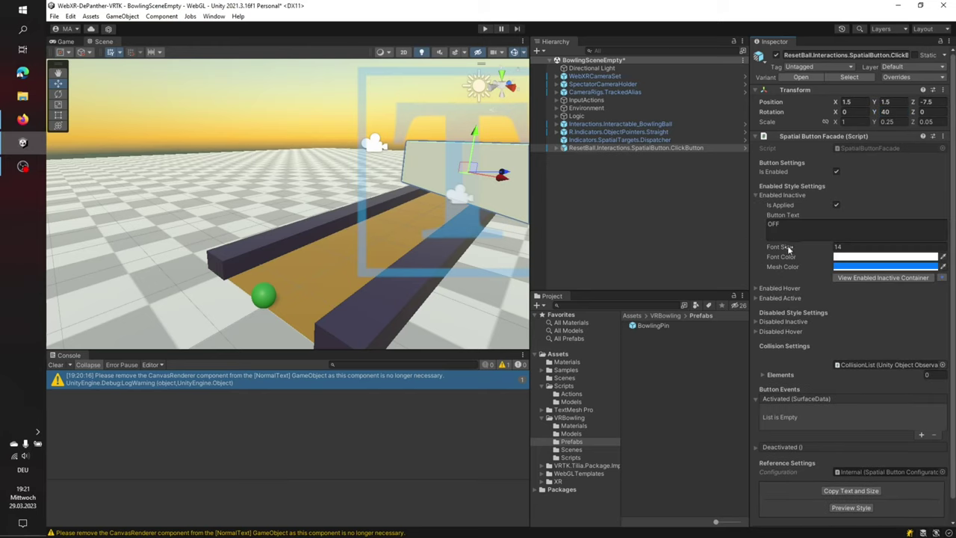
{"action": "left_click", "coordinate": [756, 195]}
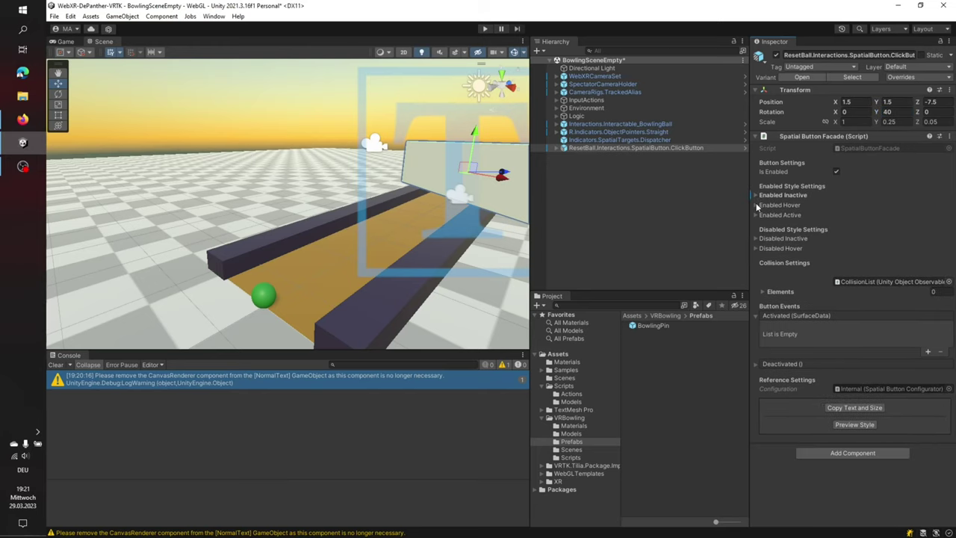
{"action": "left_click", "coordinate": [756, 204]}
{"action": "double_click", "coordinate": [777, 235]}
{"action": "left_click", "coordinate": [756, 204]}
{"action": "left_click", "coordinate": [756, 214]}
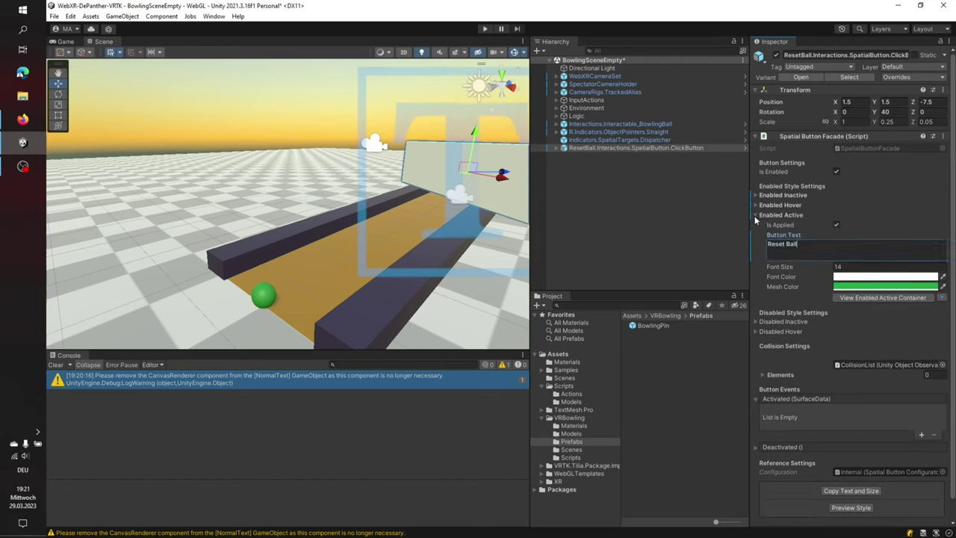
{"action": "left_click", "coordinate": [755, 215]}
Set the Button Text of the Disabled Inactive and Disabled Hover styles to "Reset Ball", and reselect the reset ball button
{"action": "left_click", "coordinate": [756, 239]}
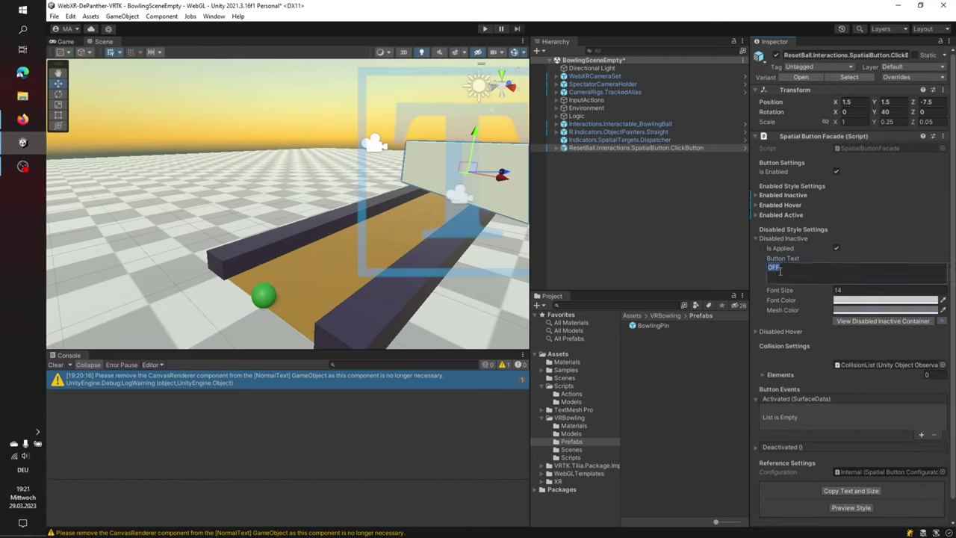
{"action": "left_click", "coordinate": [756, 238]}
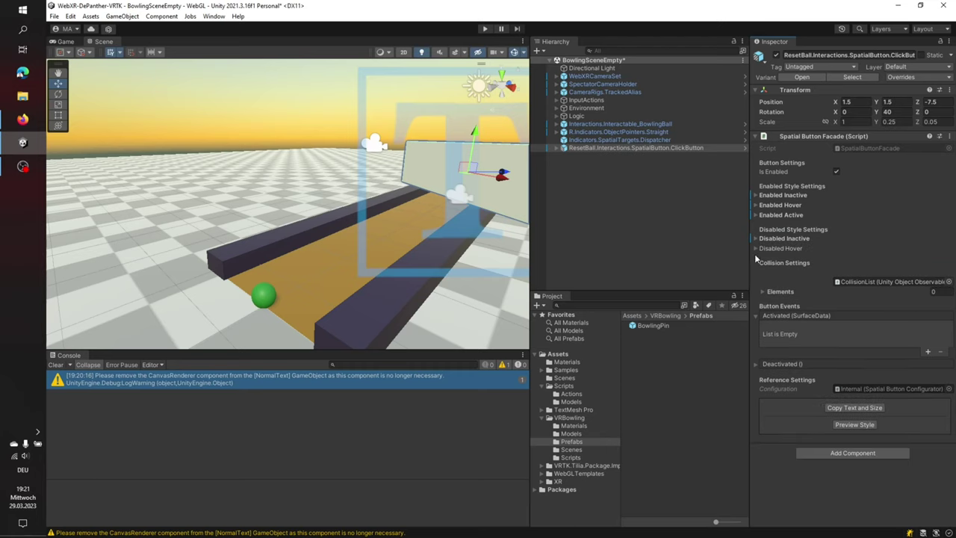
{"action": "left_click", "coordinate": [756, 248]}
{"action": "left_click", "coordinate": [814, 278]}
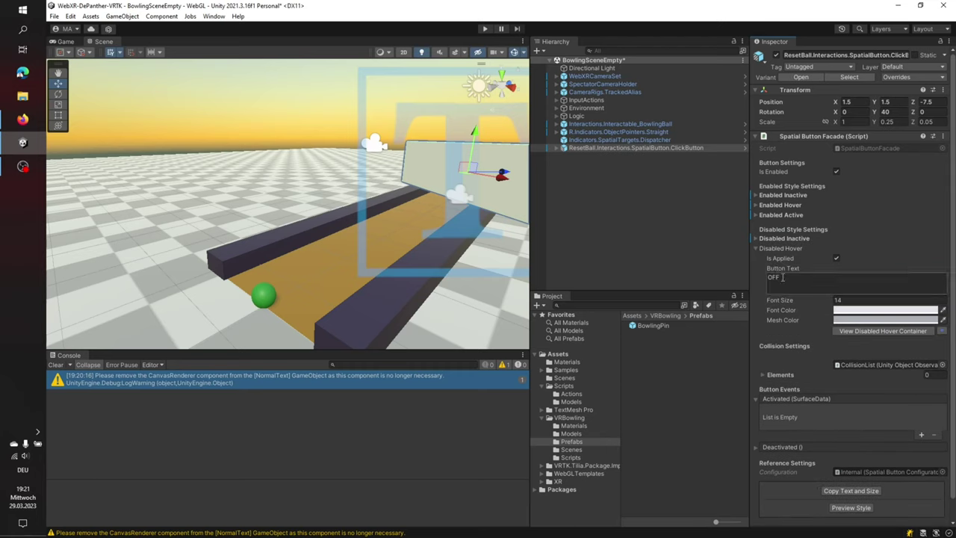
{"action": "left_click", "coordinate": [664, 240]}
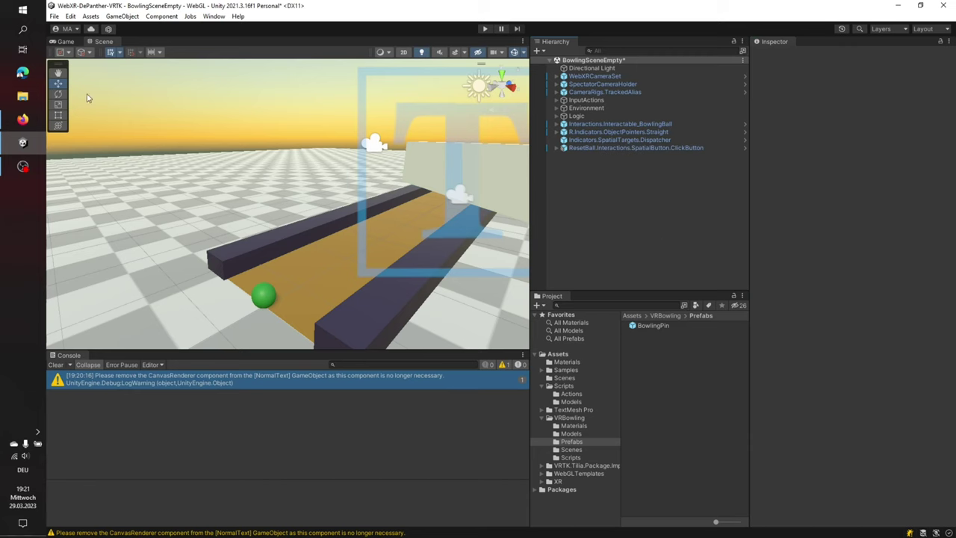
{"action": "left_click", "coordinate": [581, 148]}
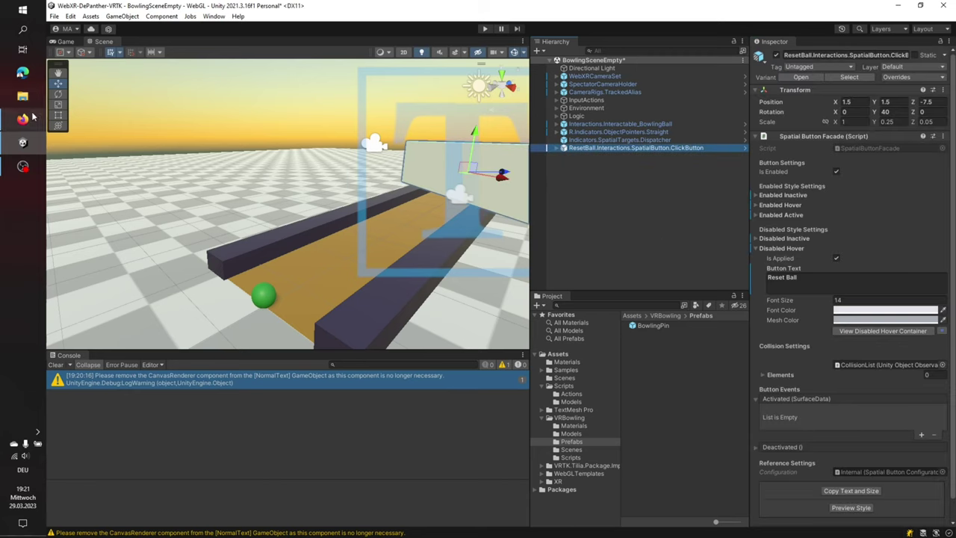
Switch to the browser tutorial and read how to hook the reset ball button's Activated event to the ResetBallPosition logic
{"action": "left_click", "coordinate": [23, 118]}
{"action": "scroll", "coordinate": [635, 121], "scroll_direction": "down", "scroll_amount": 2}
{"action": "scroll", "coordinate": [643, 124], "scroll_direction": "down", "scroll_amount": 3}
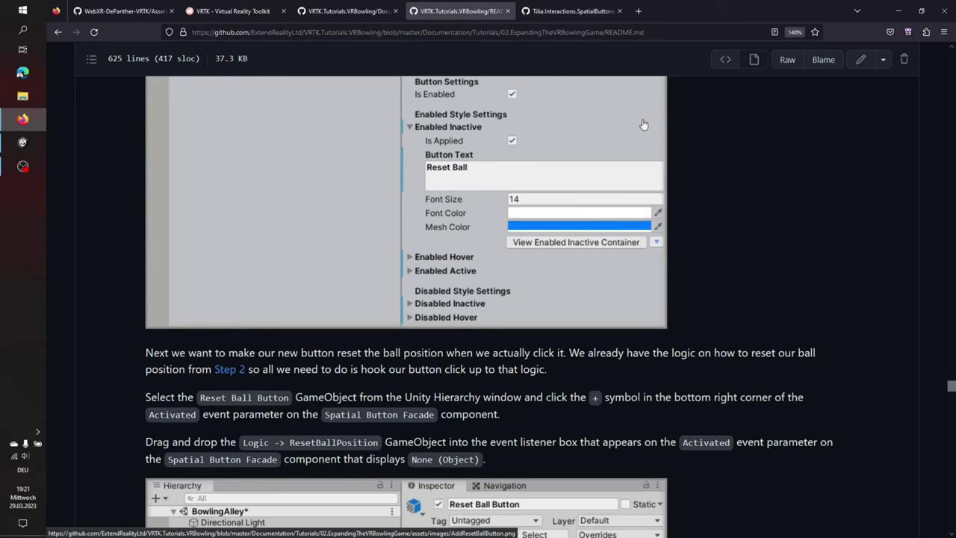
{"action": "scroll", "coordinate": [643, 124], "scroll_direction": "down", "scroll_amount": 1}
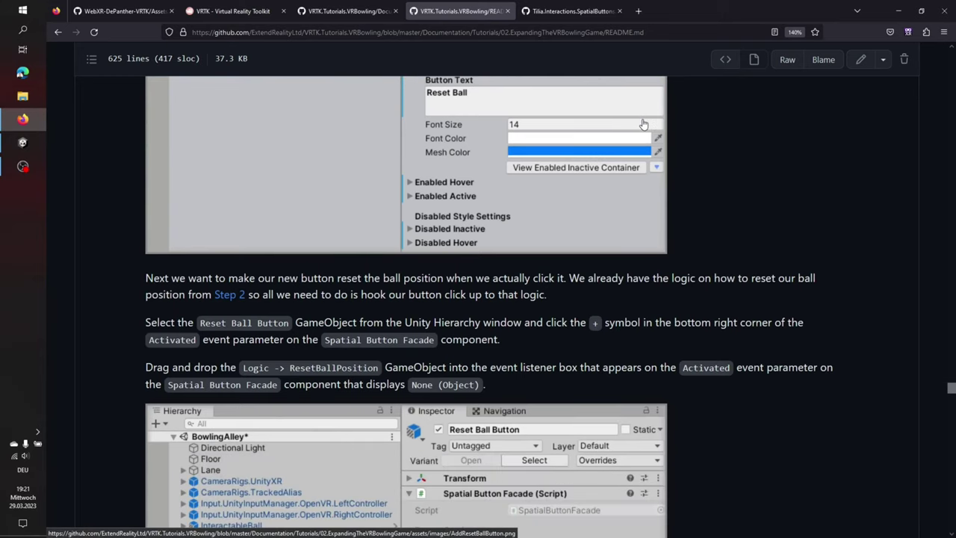
{"action": "scroll", "coordinate": [644, 124], "scroll_direction": "up", "scroll_amount": 2}
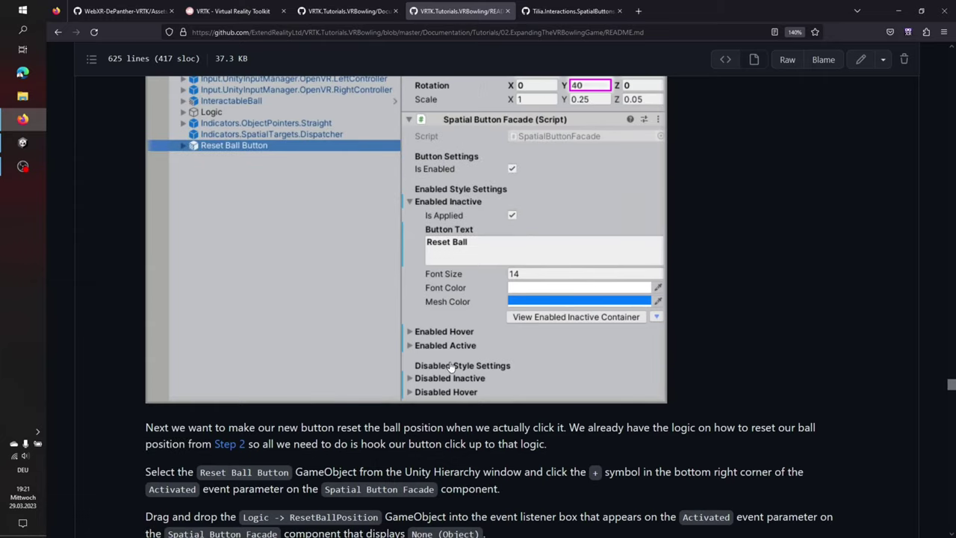
{"action": "scroll", "coordinate": [452, 349], "scroll_direction": "down", "scroll_amount": 5}
{"action": "scroll", "coordinate": [452, 348], "scroll_direction": "down", "scroll_amount": 1}
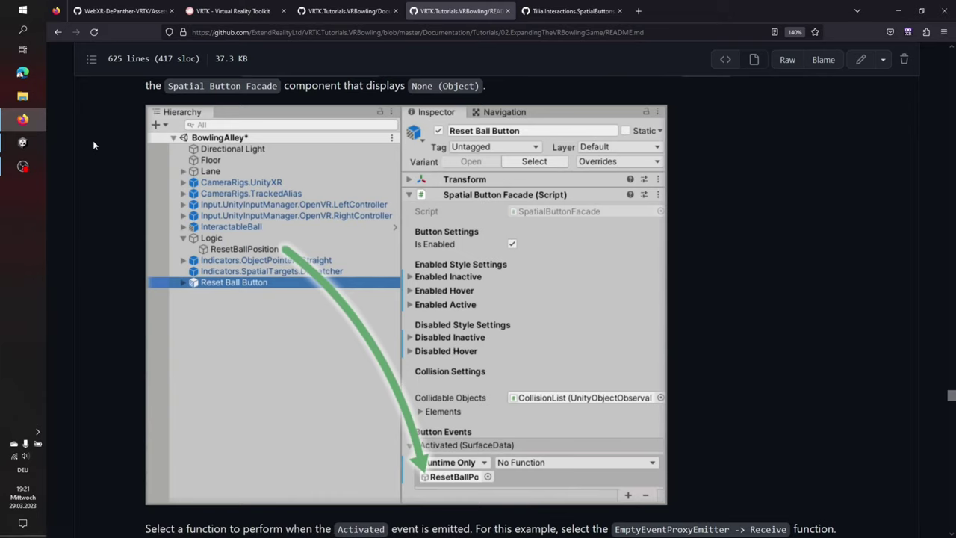
Back in Unity, add a listener to the reset ball button's Activated event and assign Logic's ResetBallPosition as its object
{"action": "left_click", "coordinate": [22, 142]}
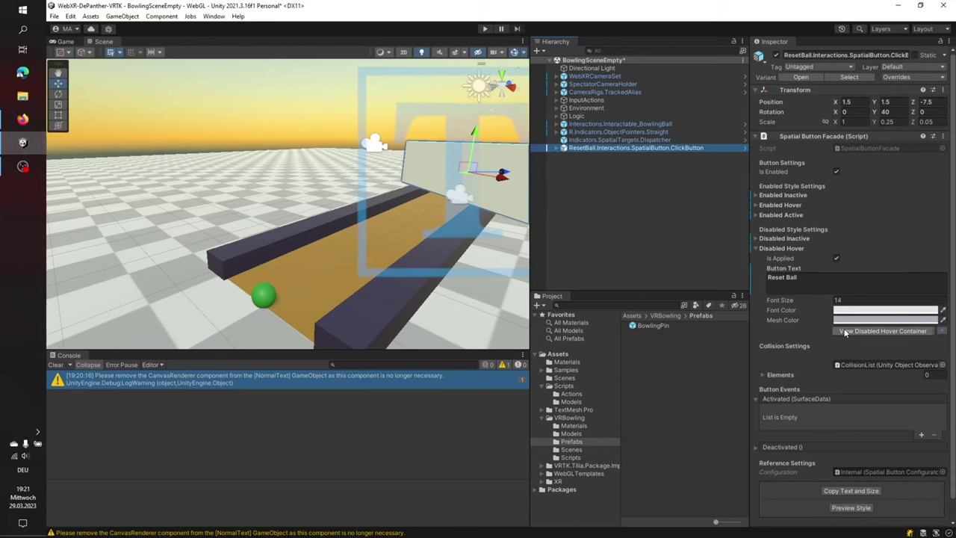
{"action": "left_click", "coordinate": [921, 435]}
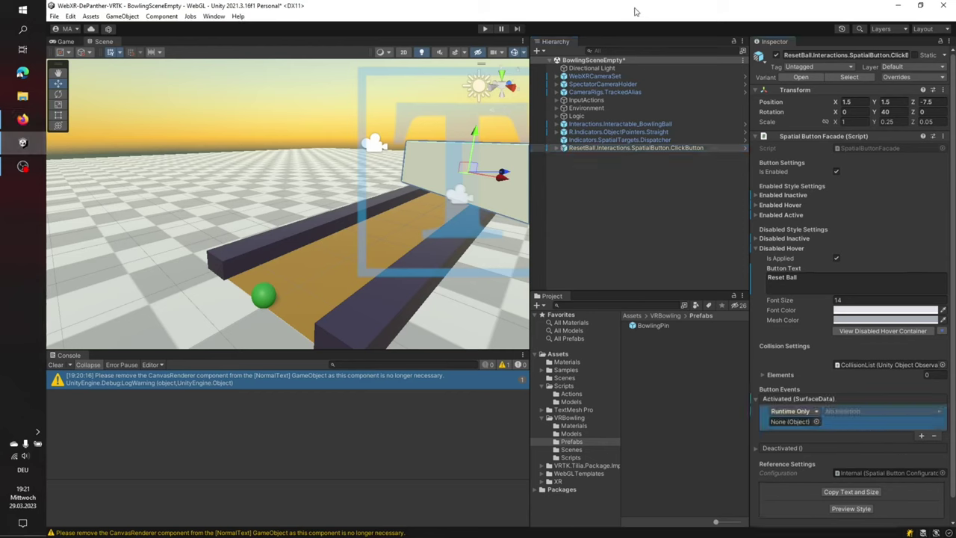
{"action": "left_click", "coordinate": [557, 117]}
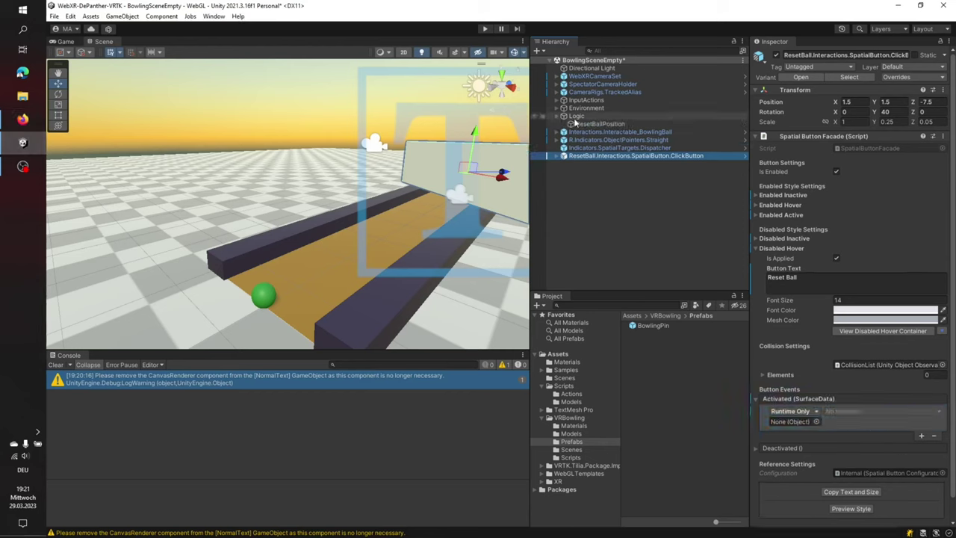
{"action": "left_click_drag", "start_coordinate": [588, 124], "coordinate": [785, 424]}
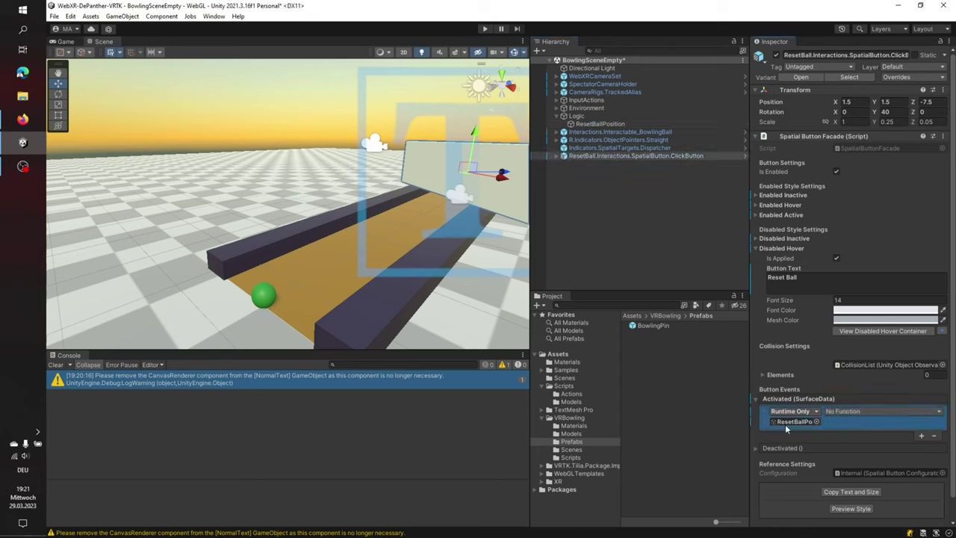
Look up the Activated function in the browser tutorial, and back in Unity set the listener's function to EmptyEventProxyEmitter.Receive
{"action": "left_click", "coordinate": [23, 119]}
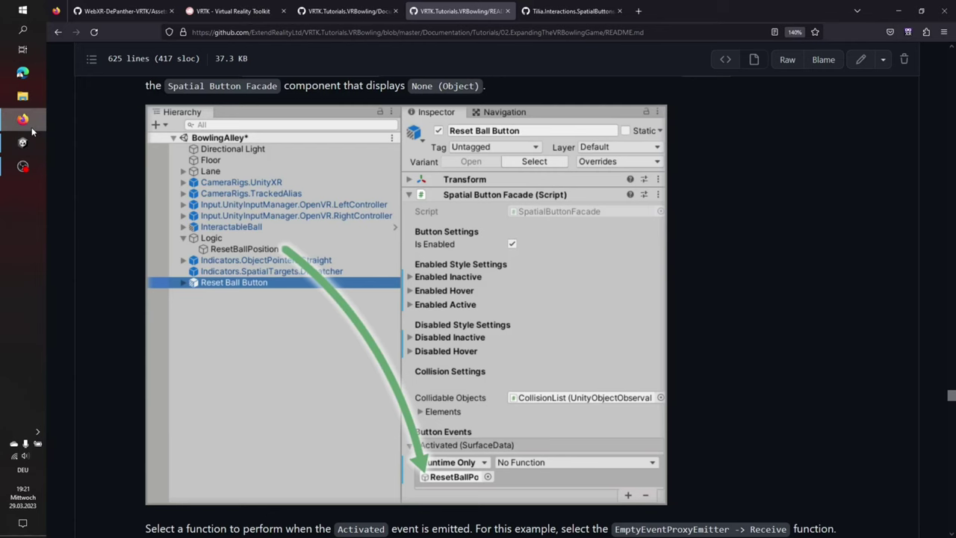
{"action": "scroll", "coordinate": [418, 230], "scroll_direction": "down", "scroll_amount": 4}
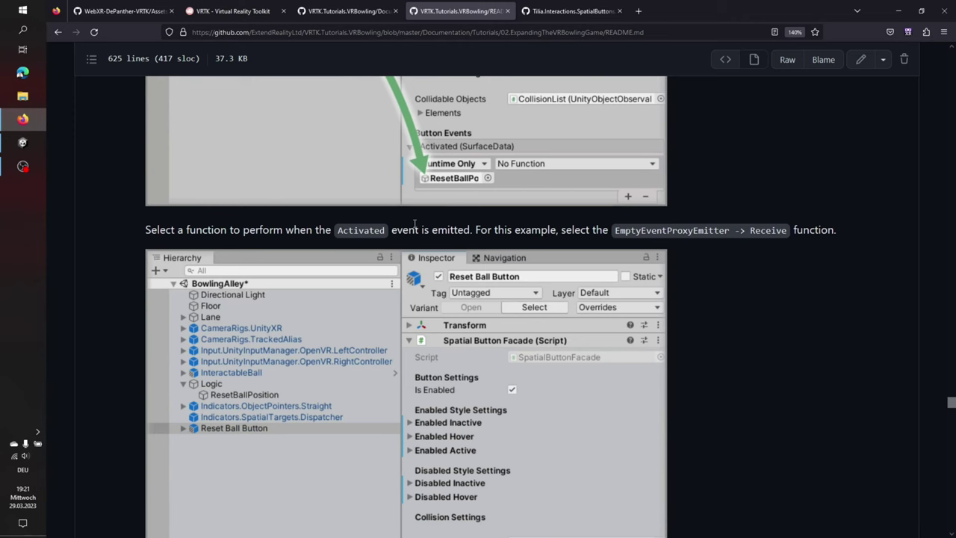
{"action": "scroll", "coordinate": [414, 224], "scroll_direction": "down", "scroll_amount": 5}
{"action": "scroll", "coordinate": [414, 224], "scroll_direction": "down", "scroll_amount": 1}
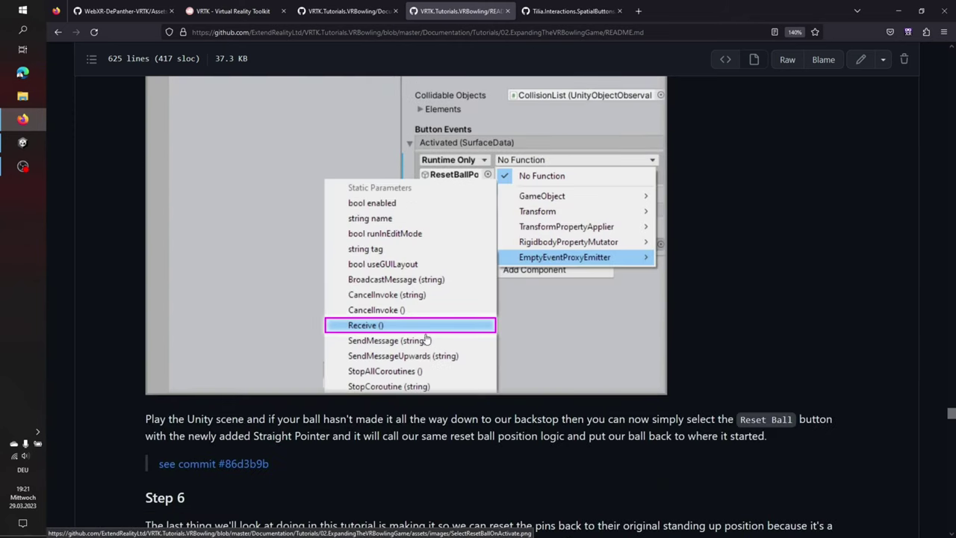
{"action": "left_click", "coordinate": [23, 141]}
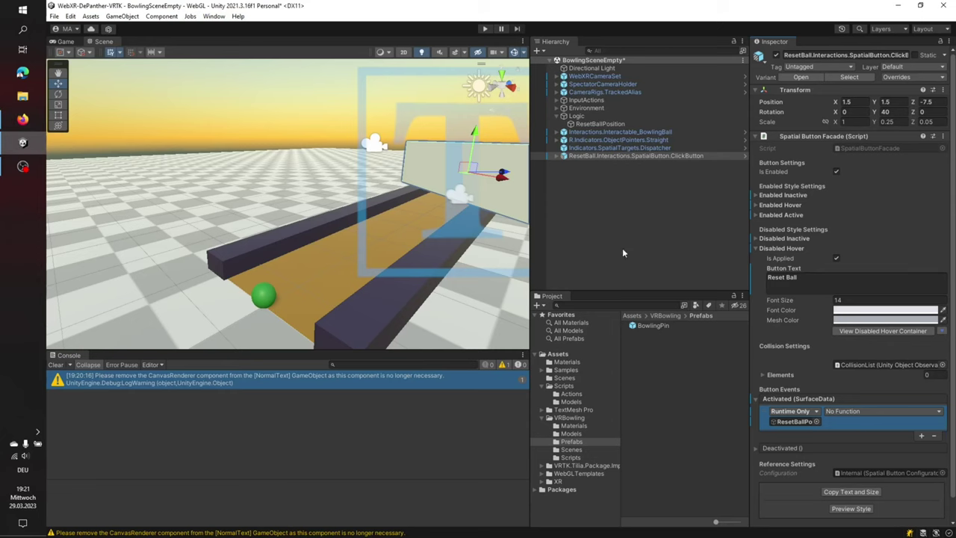
{"action": "left_click", "coordinate": [849, 411]}
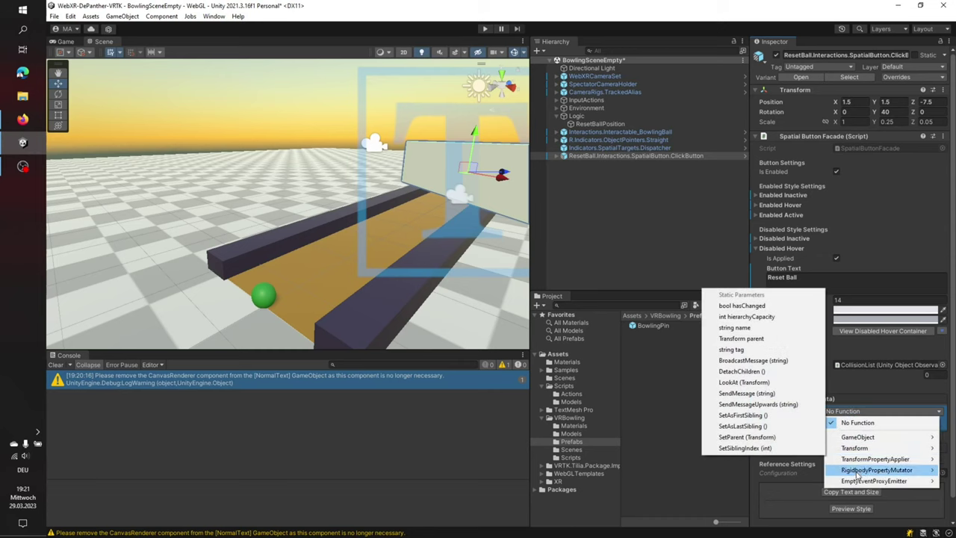
{"action": "mouse_move", "coordinate": [866, 481]}
{"action": "left_click", "coordinate": [743, 439]}
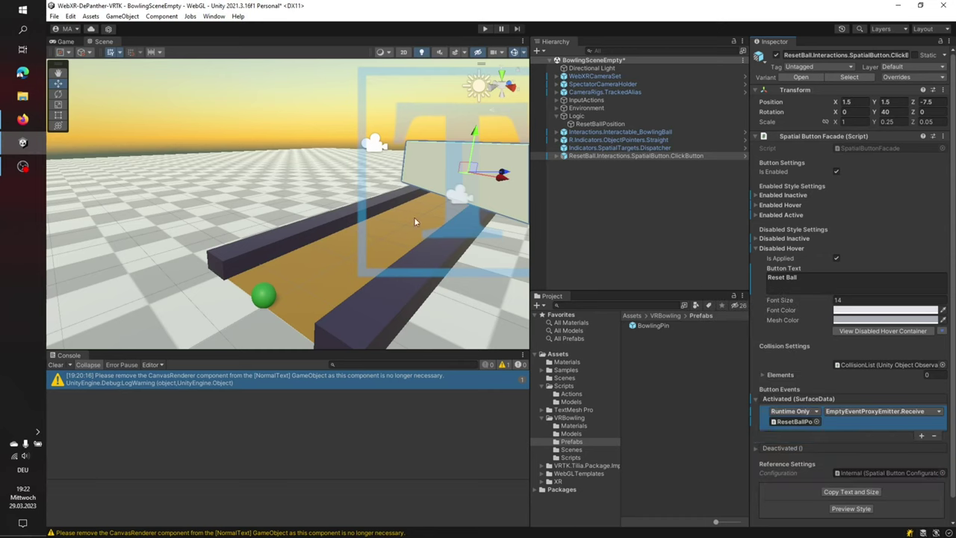
In the browser tutorial, review Step 6 on resetting the pins, through the PinGroup code to attaching the script
{"action": "left_click", "coordinate": [22, 120]}
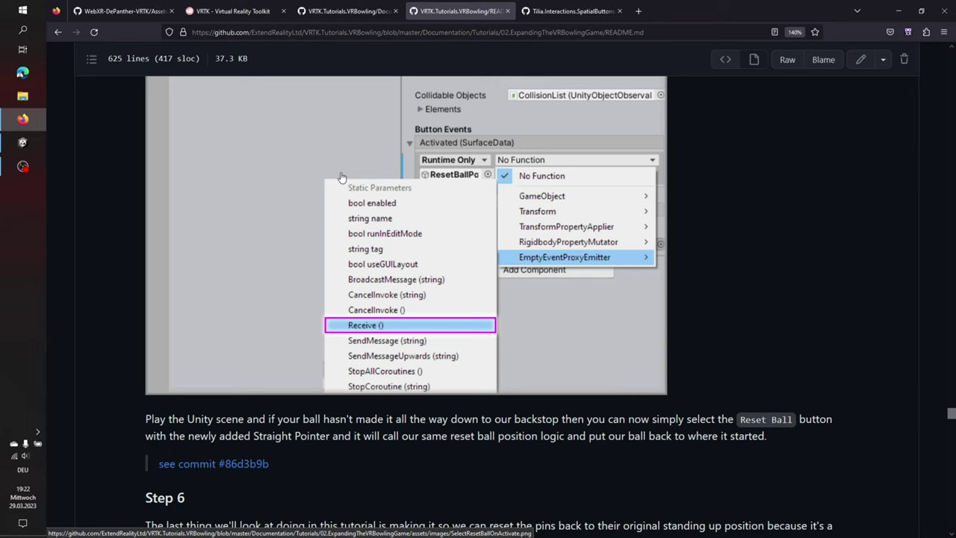
{"action": "scroll", "coordinate": [240, 212], "scroll_direction": "down", "scroll_amount": 3}
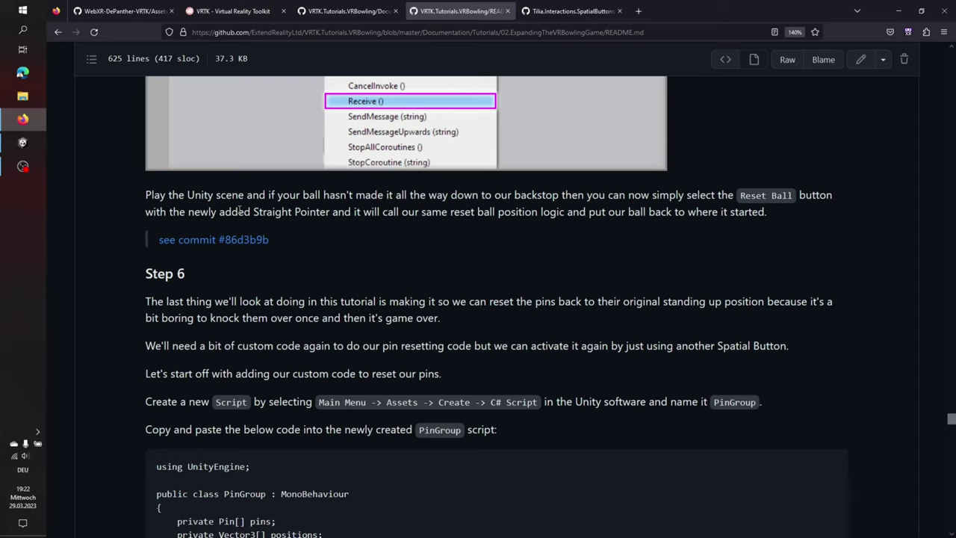
{"action": "scroll", "coordinate": [240, 212], "scroll_direction": "down", "scroll_amount": 3}
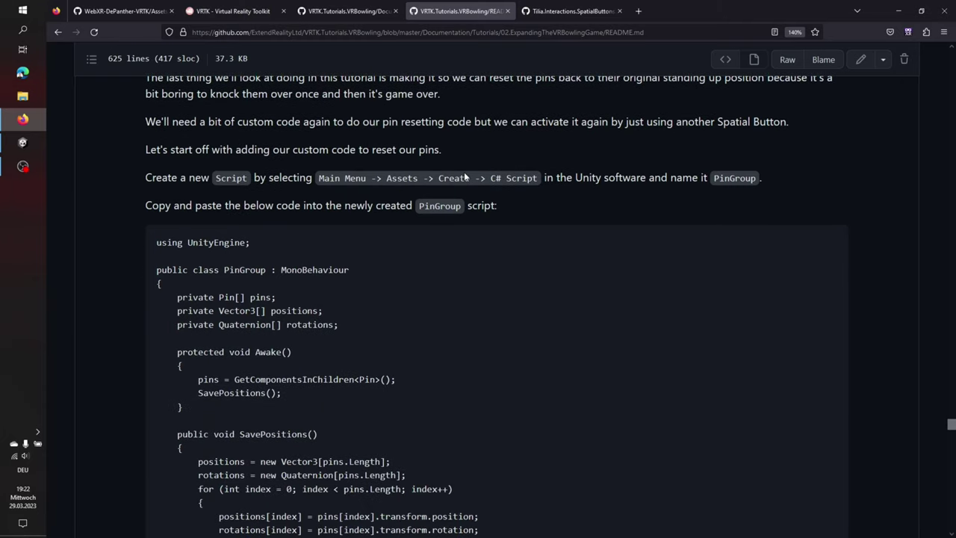
{"action": "scroll", "coordinate": [563, 177], "scroll_direction": "down", "scroll_amount": 7}
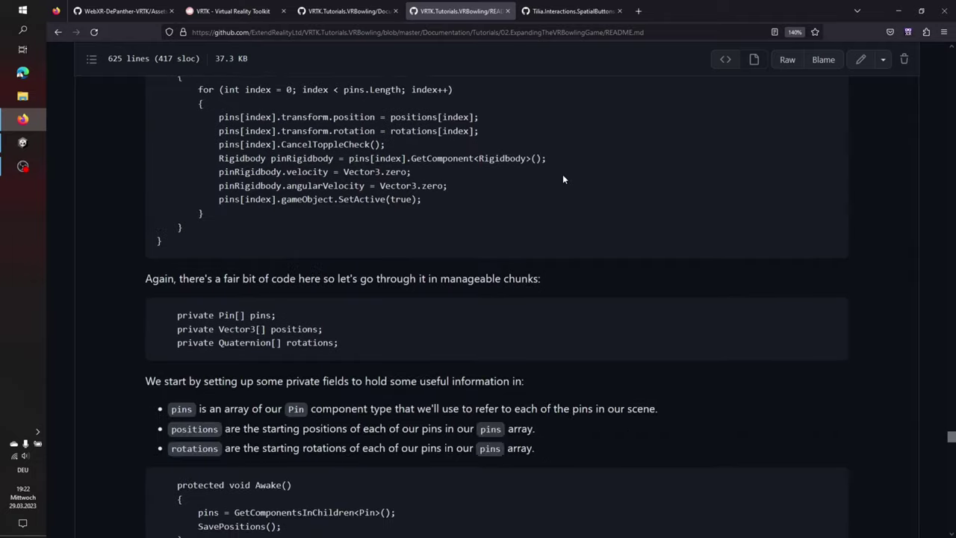
{"action": "scroll", "coordinate": [563, 179], "scroll_direction": "down", "scroll_amount": 1}
{"action": "scroll", "coordinate": [564, 180], "scroll_direction": "down", "scroll_amount": 6}
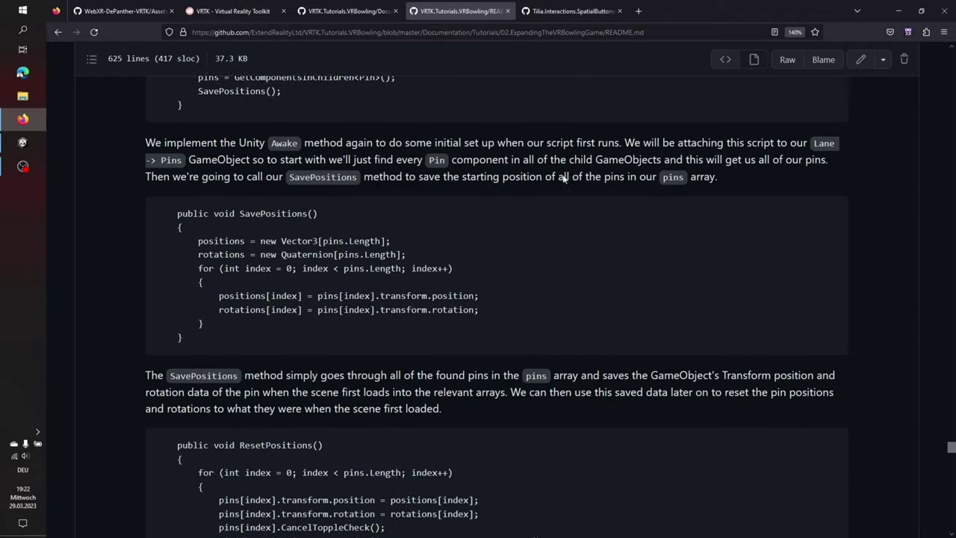
{"action": "scroll", "coordinate": [483, 231], "scroll_direction": "down", "scroll_amount": 6}
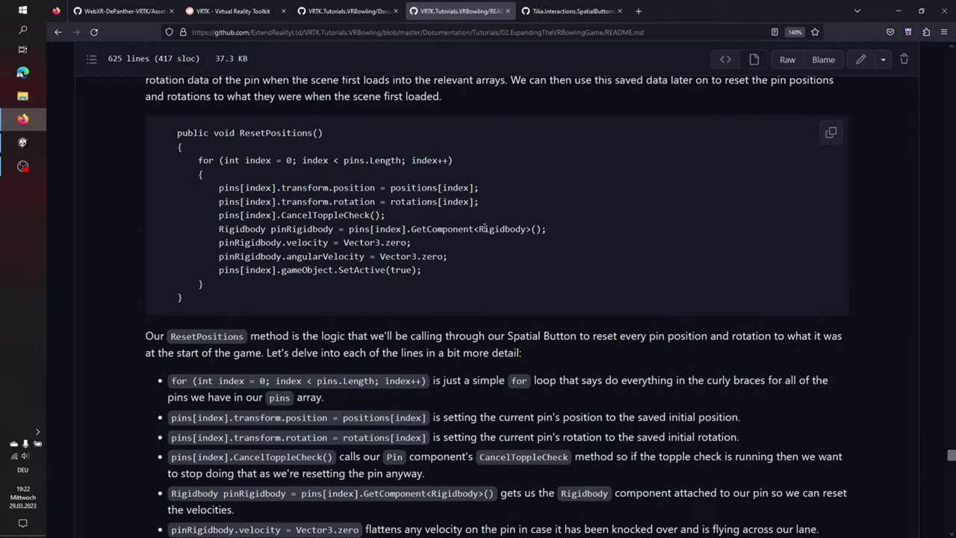
{"action": "scroll", "coordinate": [483, 232], "scroll_direction": "down", "scroll_amount": 4}
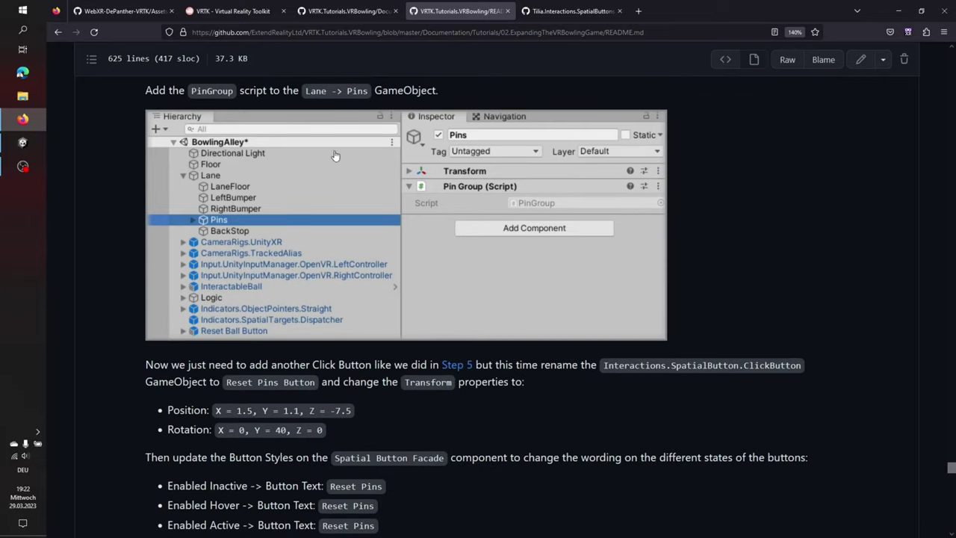
Back in Unity, add the Pin Group script to the Pins object under Environment's Lane, and save the scene
{"action": "left_click", "coordinate": [23, 142]}
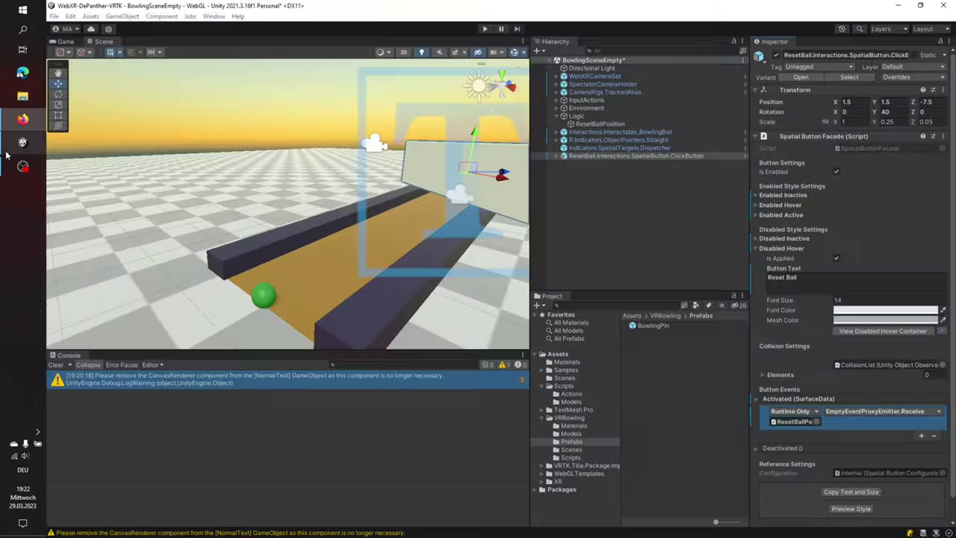
{"action": "left_click", "coordinate": [564, 108]}
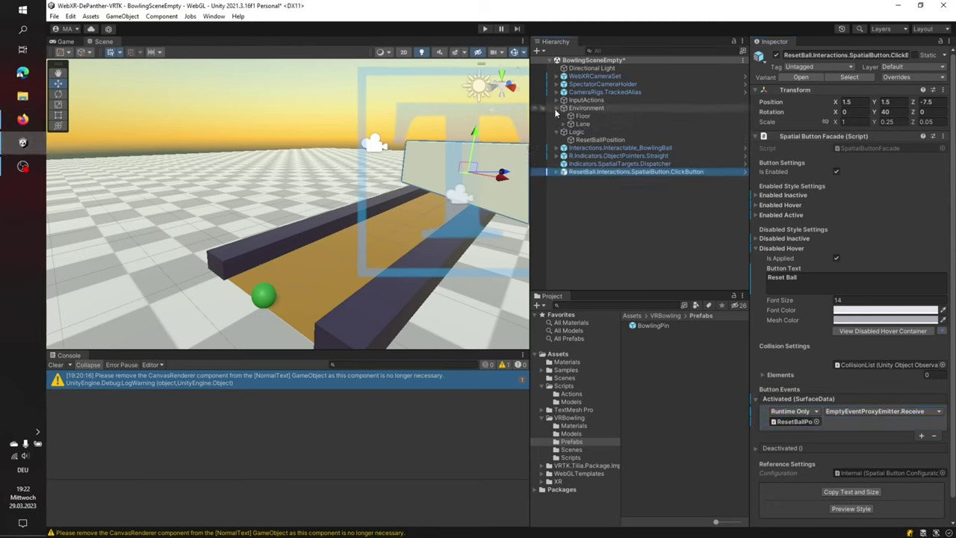
{"action": "left_click", "coordinate": [570, 124], "text": "alt"}
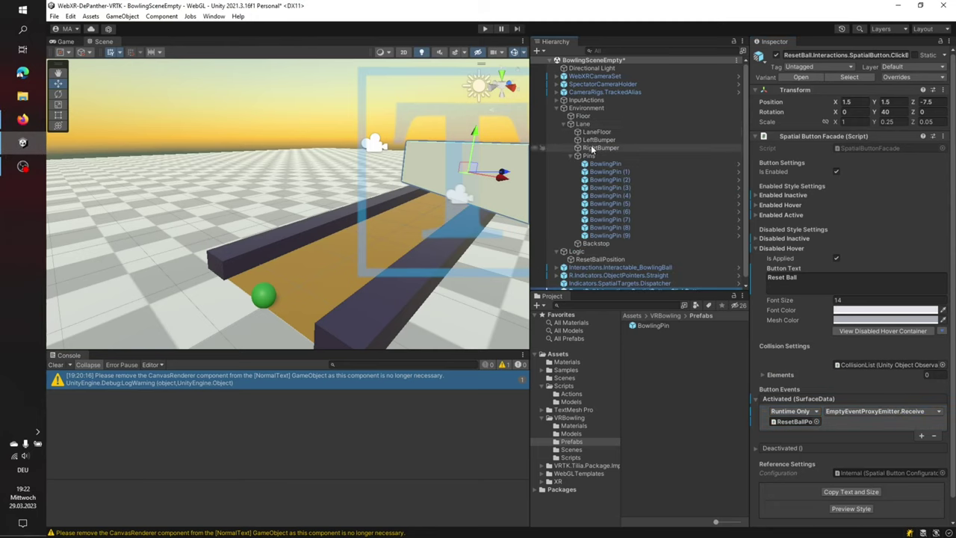
{"action": "left_click", "coordinate": [590, 156]}
{"action": "left_click", "coordinate": [811, 134]}
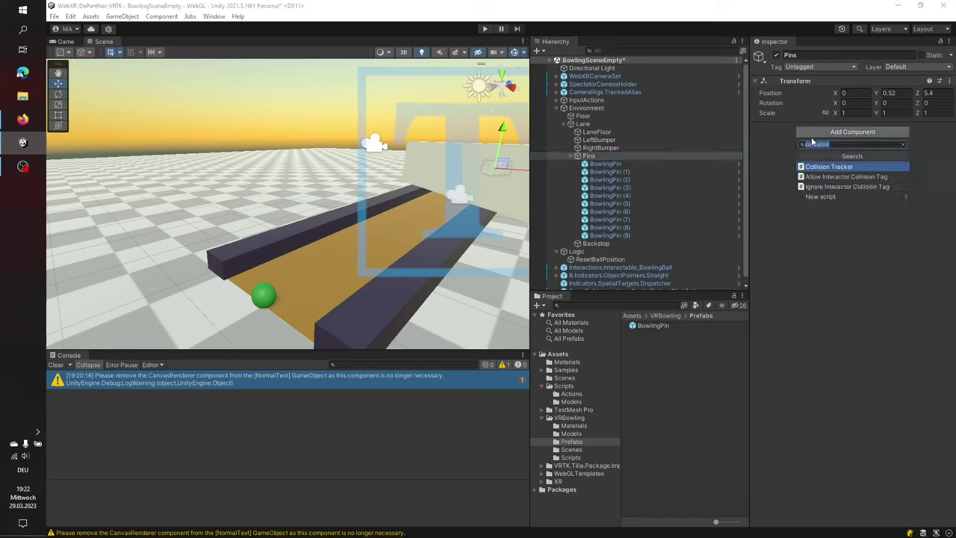
{"action": "type", "text": "pin"}
{"action": "key", "text": "Down"}
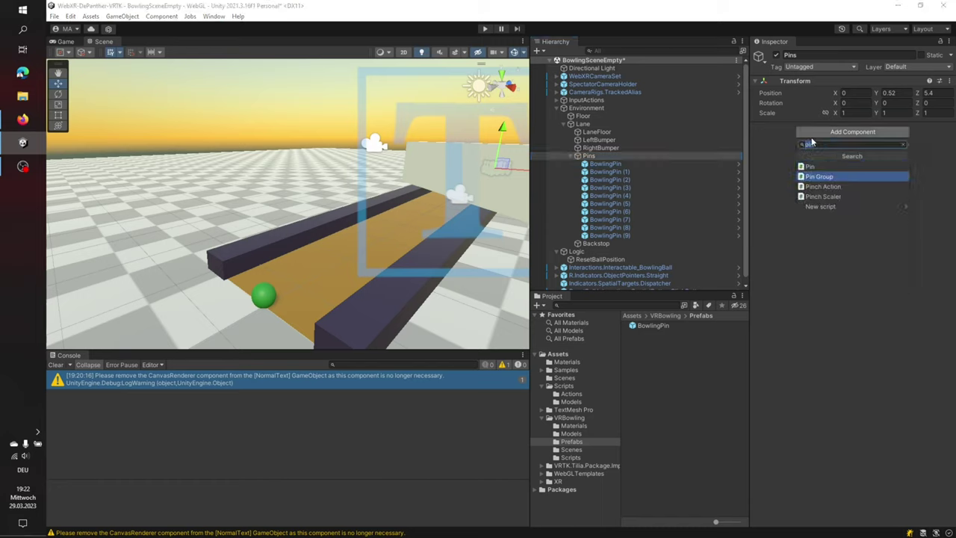
{"action": "key", "text": "Return"}
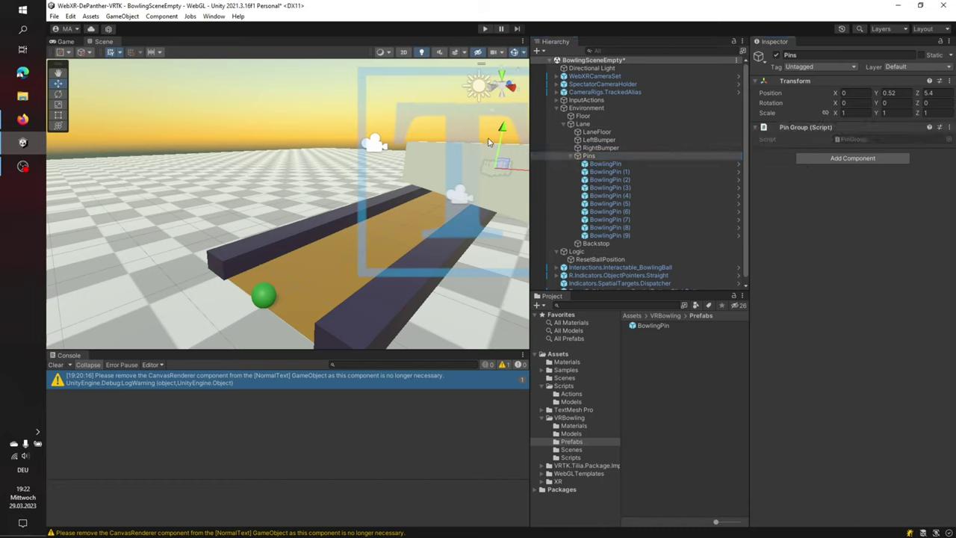
{"action": "key", "text": "ctrl+s"}
Check the Reset Pins Button instructions in the browser, and back in Unity add a Tilia Interactions.SpatialButton.ClickButton prefab to the scene
{"action": "left_click", "coordinate": [13, 121]}
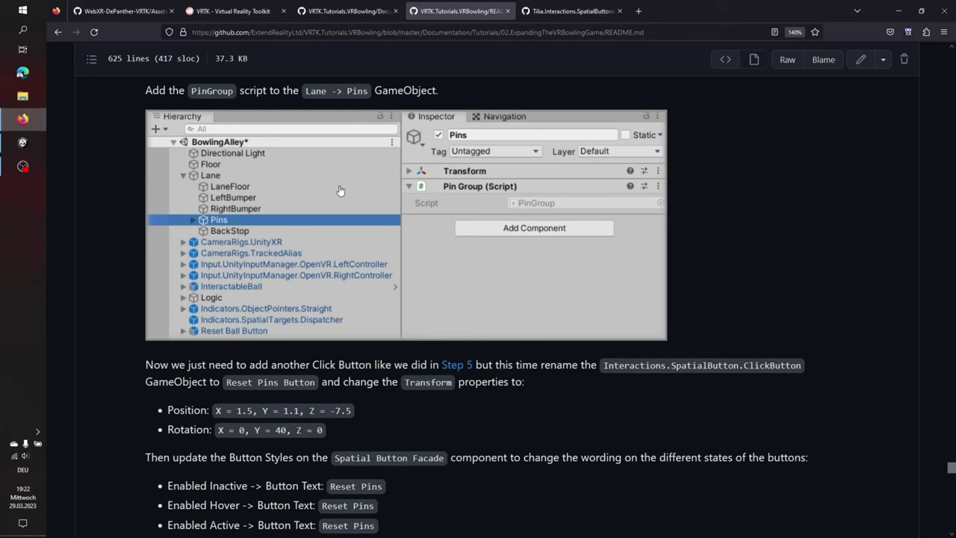
{"action": "scroll", "coordinate": [320, 258], "scroll_direction": "down", "scroll_amount": 3}
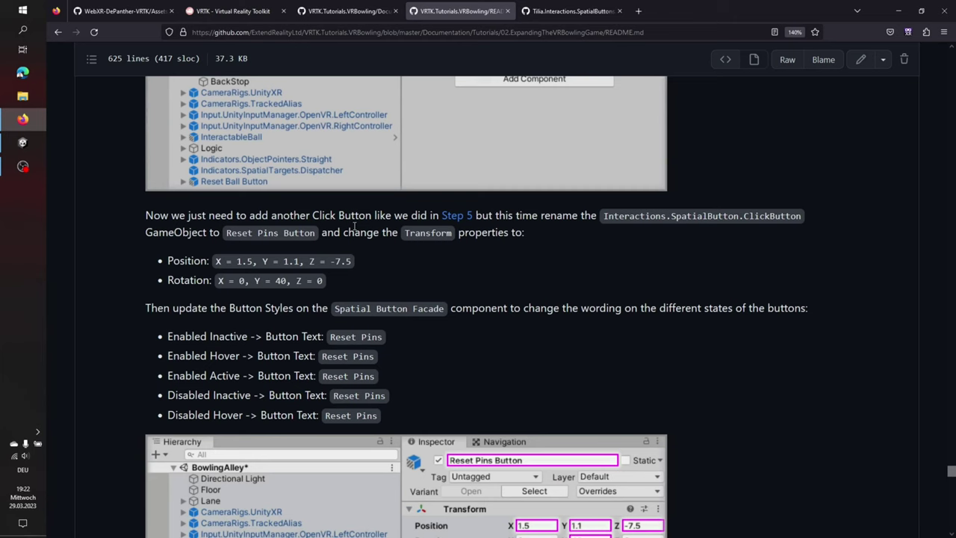
{"action": "left_click", "coordinate": [23, 142]}
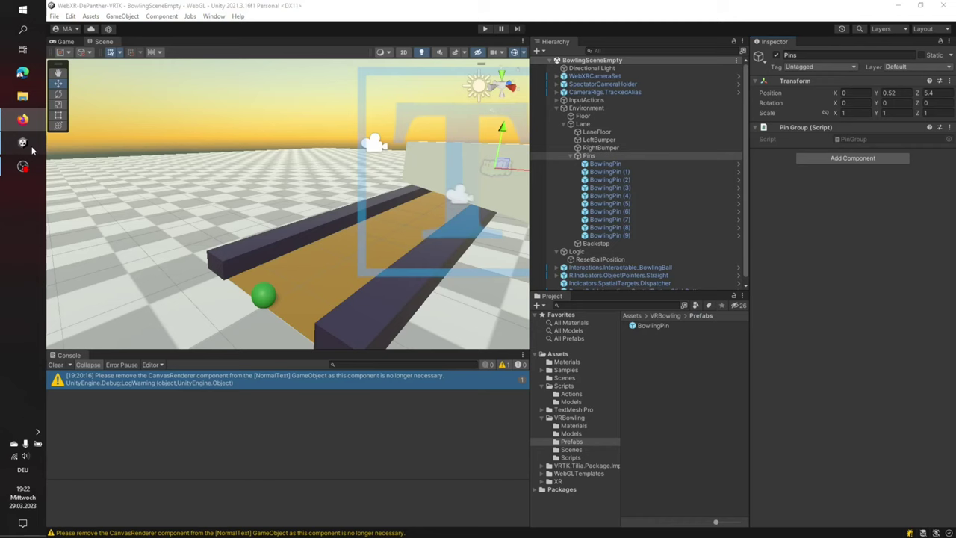
{"action": "left_click", "coordinate": [557, 107]}
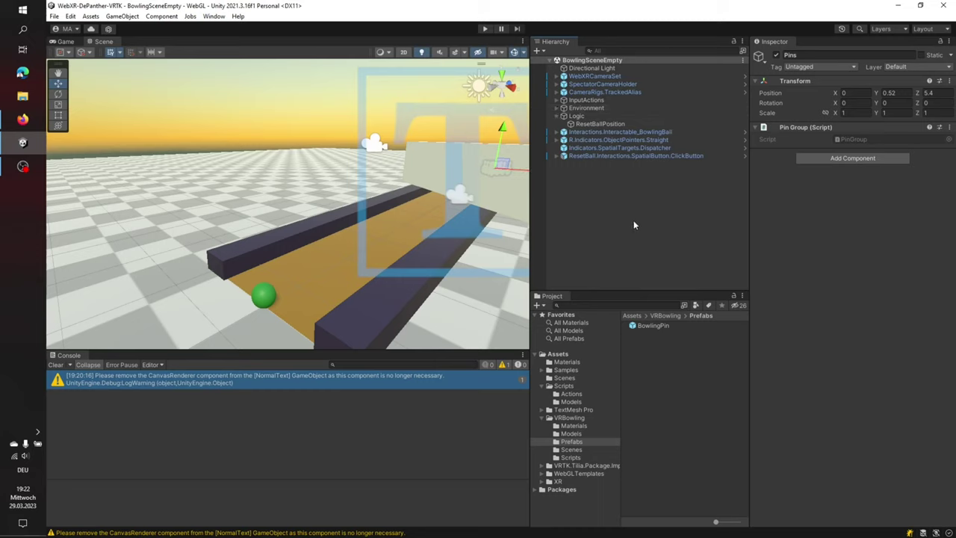
{"action": "right_click", "coordinate": [614, 202]}
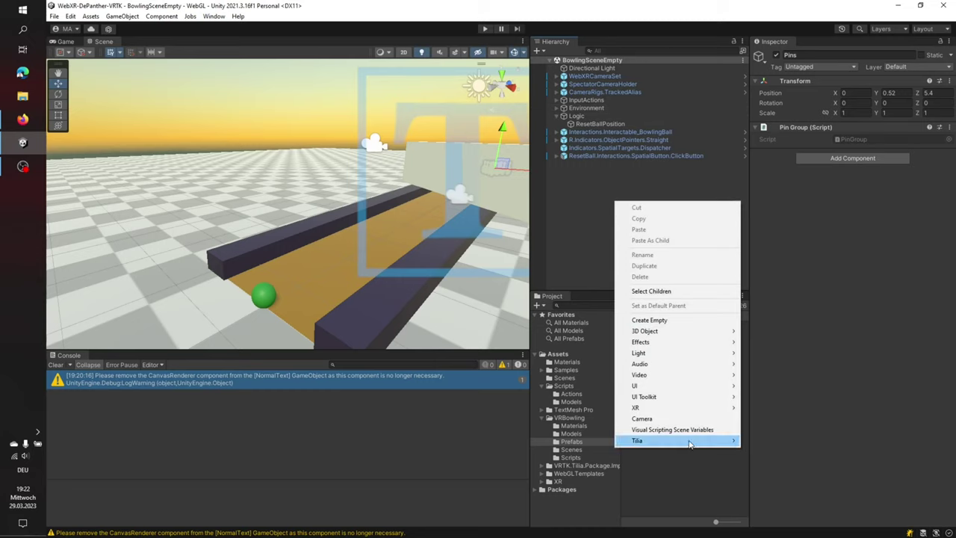
{"action": "mouse_move", "coordinate": [691, 440]}
{"action": "mouse_move", "coordinate": [762, 442]}
{"action": "mouse_move", "coordinate": [832, 441]}
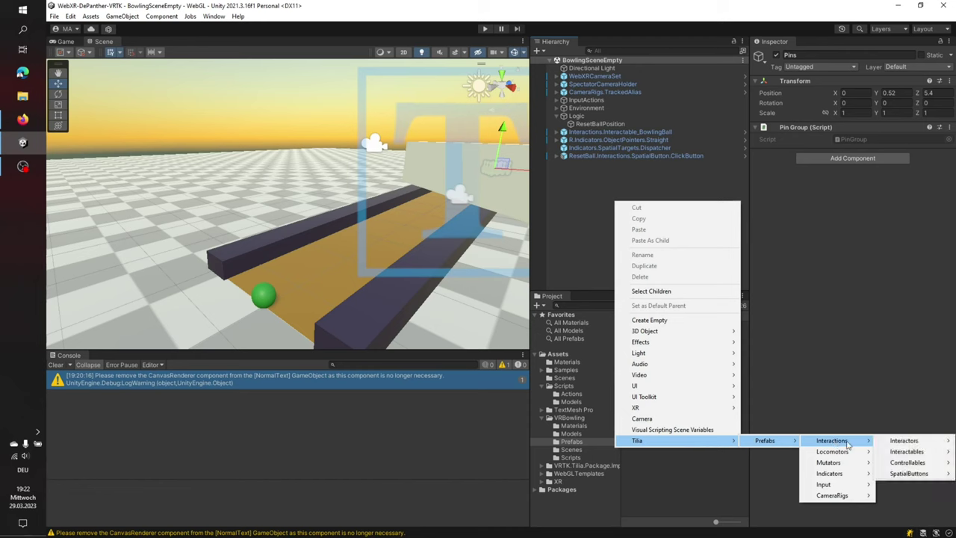
{"action": "mouse_move", "coordinate": [893, 475]}
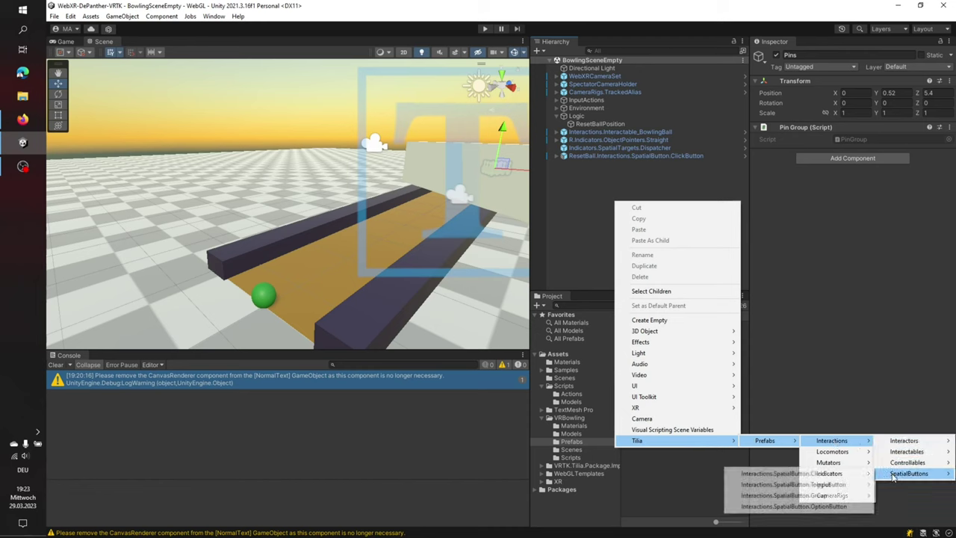
{"action": "left_click", "coordinate": [792, 474]}
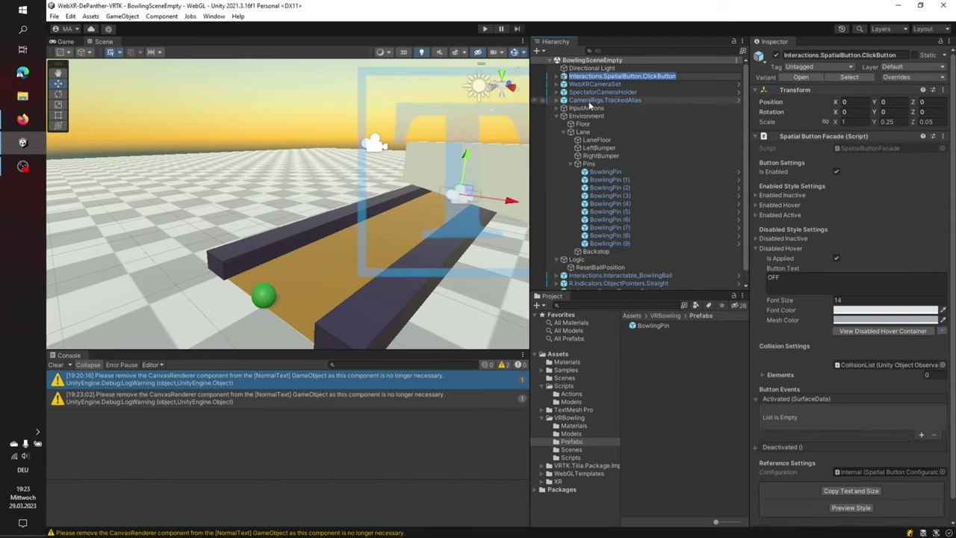
Rename the new click button ResetPins.Interactions.SpatialButton.ClickButton and move it to the end of the hierarchy, below the ResetBall button
{"action": "key", "text": "Return"}
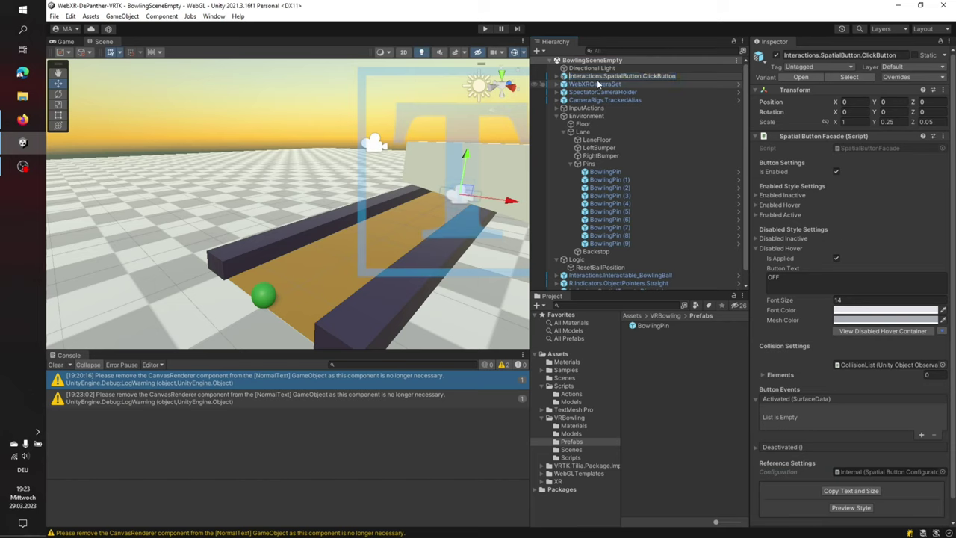
{"action": "type", "text": "Reset Pins"}
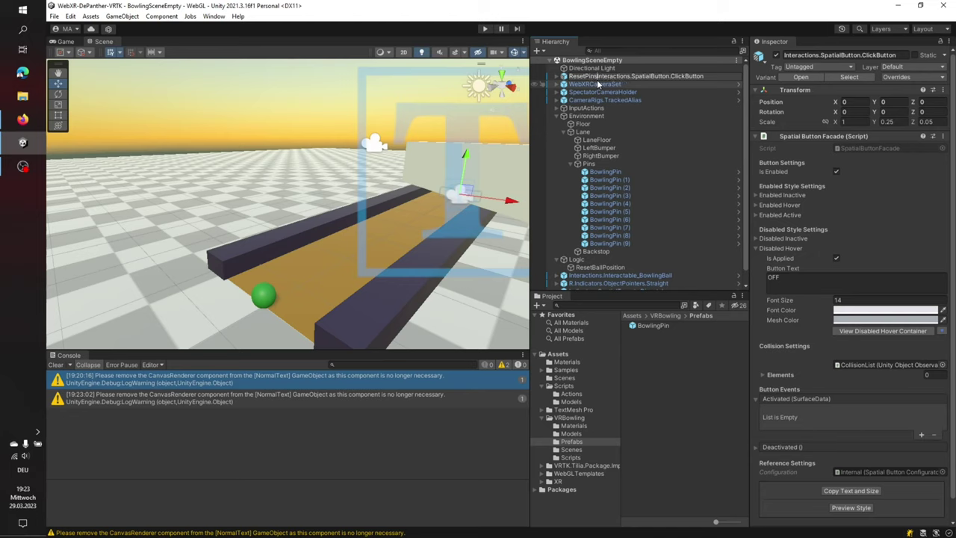
{"action": "type", "text": "."}
{"action": "key", "text": "Return"}
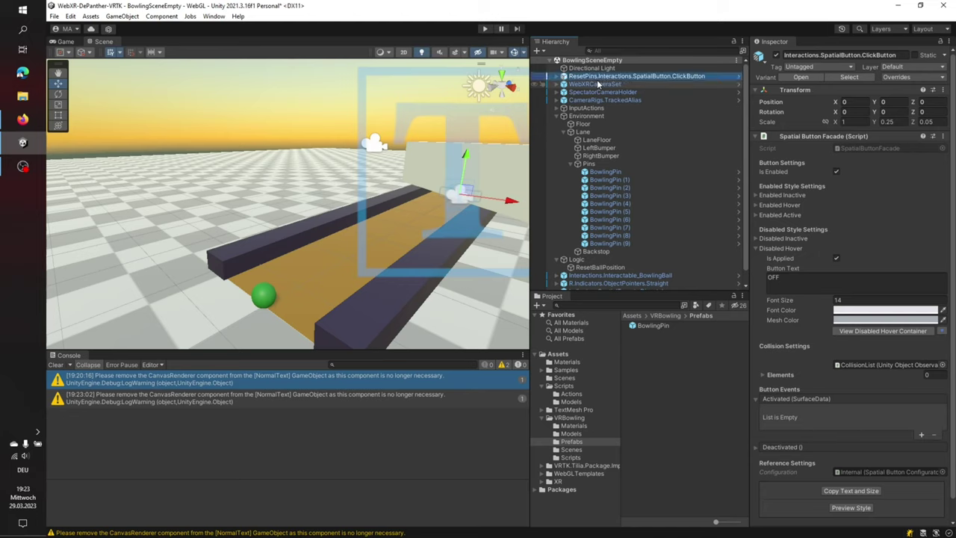
{"action": "left_click", "coordinate": [559, 117]}
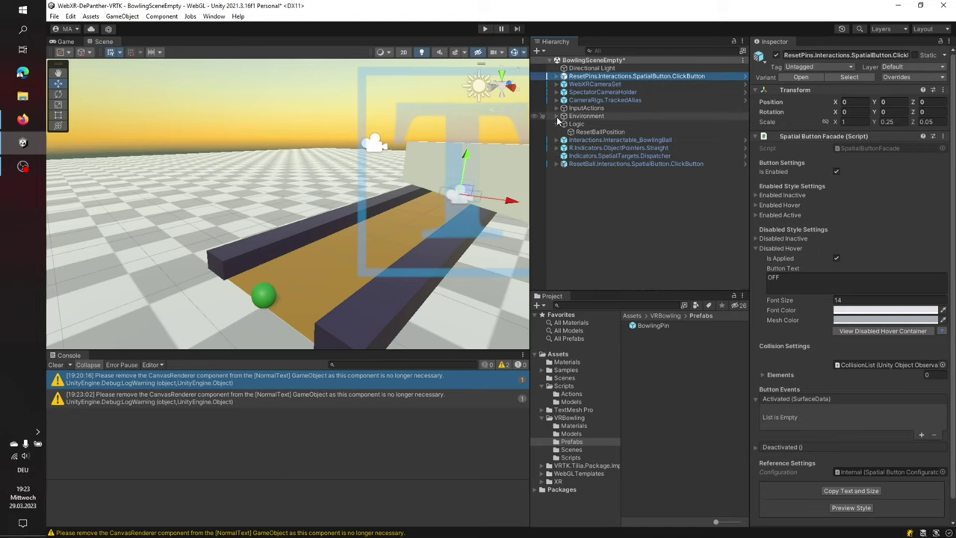
{"action": "left_click", "coordinate": [558, 124]}
{"action": "left_click_drag", "start_coordinate": [610, 179], "coordinate": [616, 185]}
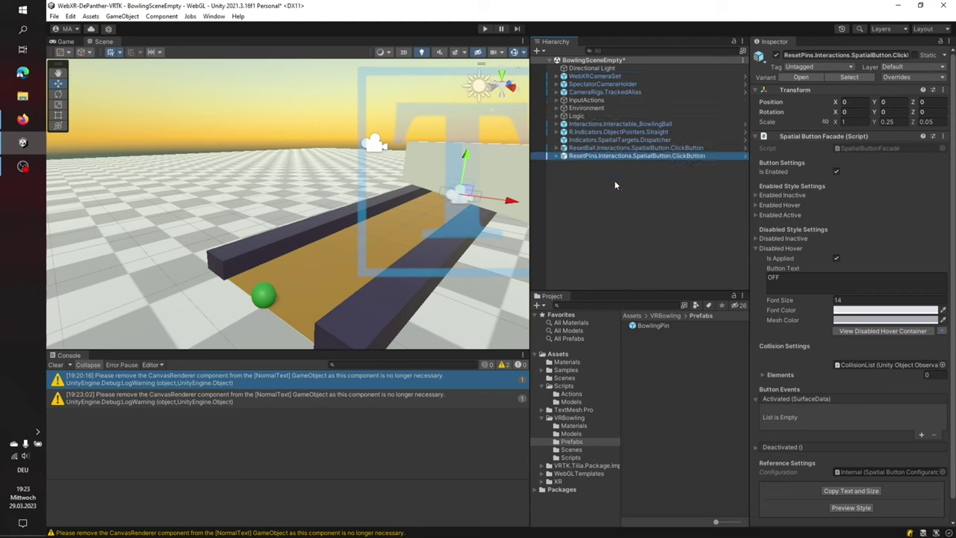
Check the Transform values in the browser tutorial, and back in Unity set the ResetPins button's position to 1.5, 1.1, -7.5 and Y rotation to 40
{"action": "left_click", "coordinate": [7, 121]}
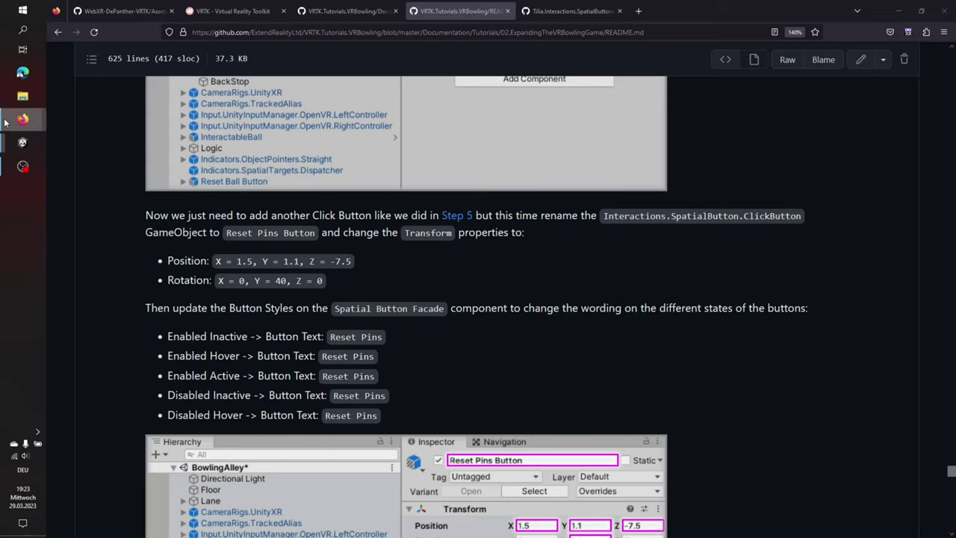
{"action": "left_click", "coordinate": [23, 141]}
{"action": "left_click", "coordinate": [844, 102]}
{"action": "type", "text": "1"}
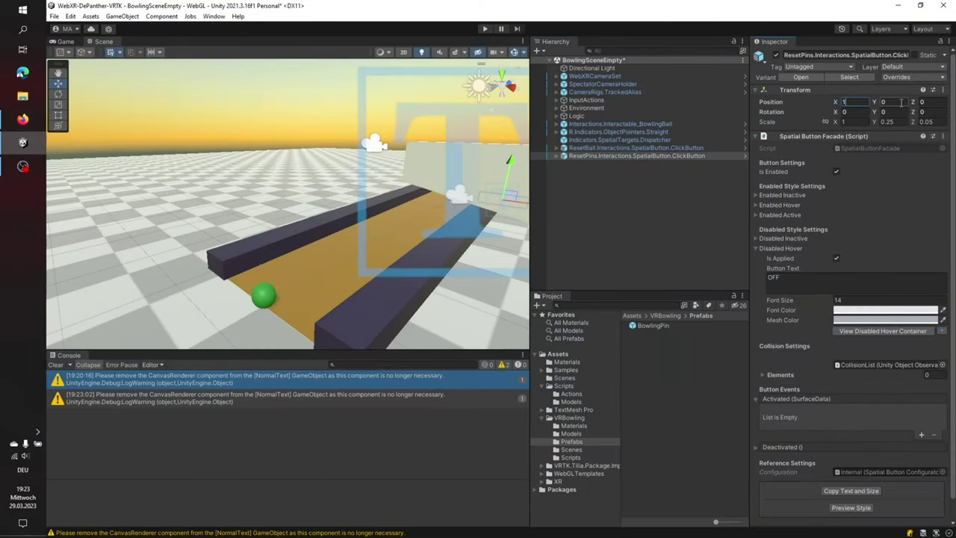
{"action": "type", "text": ",5"}
{"action": "left_click", "coordinate": [901, 102]}
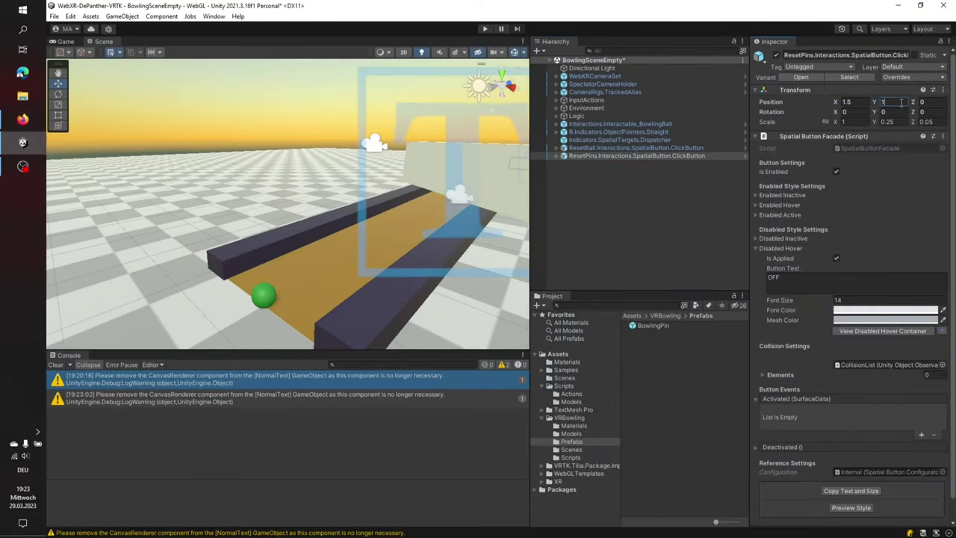
{"action": "type", "text": "10"}
{"action": "type", "text": "1"}
{"action": "key", "text": "Tab"}
{"action": "type", "text": "-7,5"}
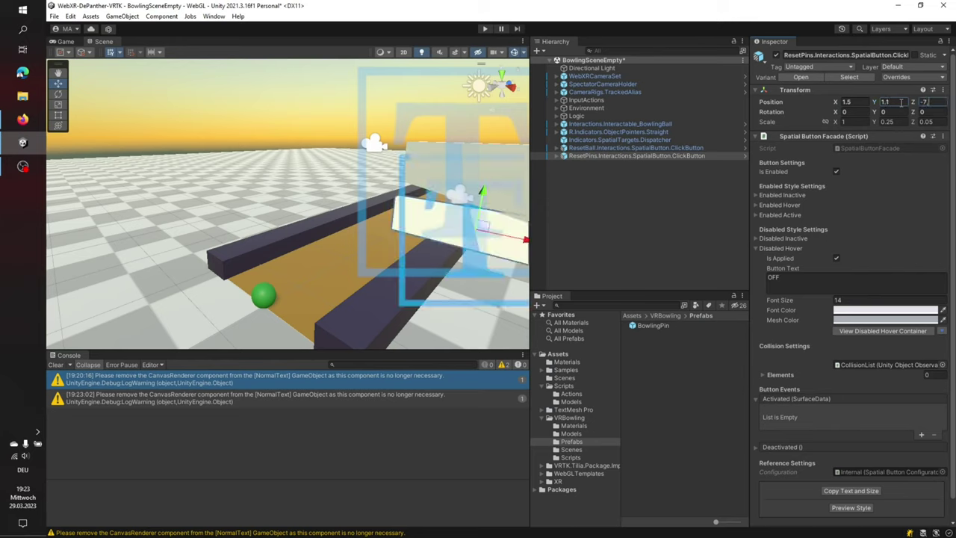
{"action": "left_click", "coordinate": [906, 112]}
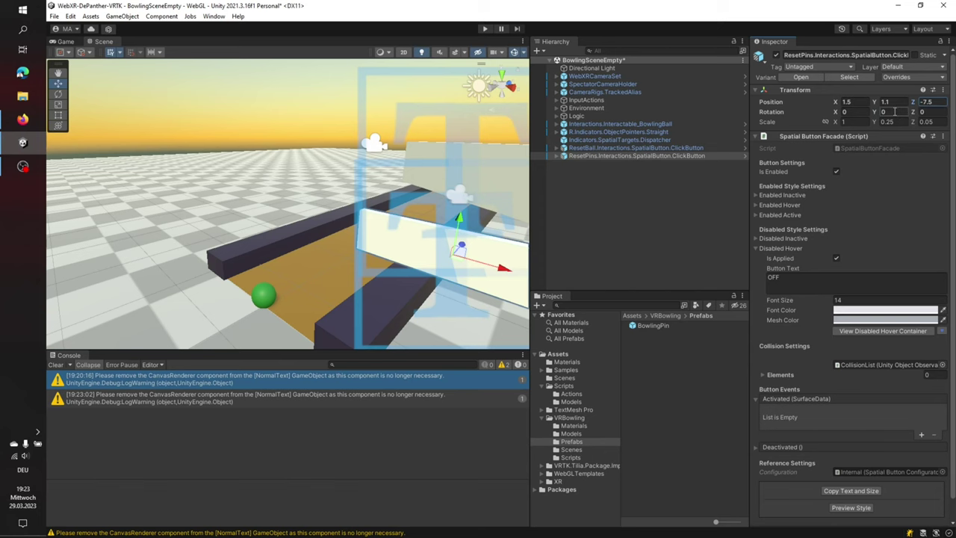
{"action": "type", "text": "40"}
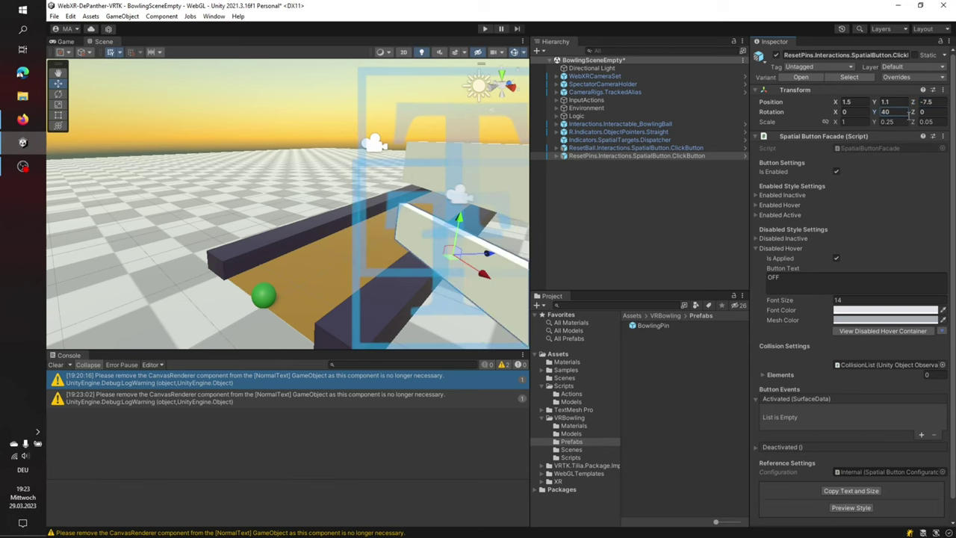
Copy the text Reset Pins from the browser tutorial, and back in Unity use it as the button's Enabled Inactive text
{"action": "left_click", "coordinate": [22, 119]}
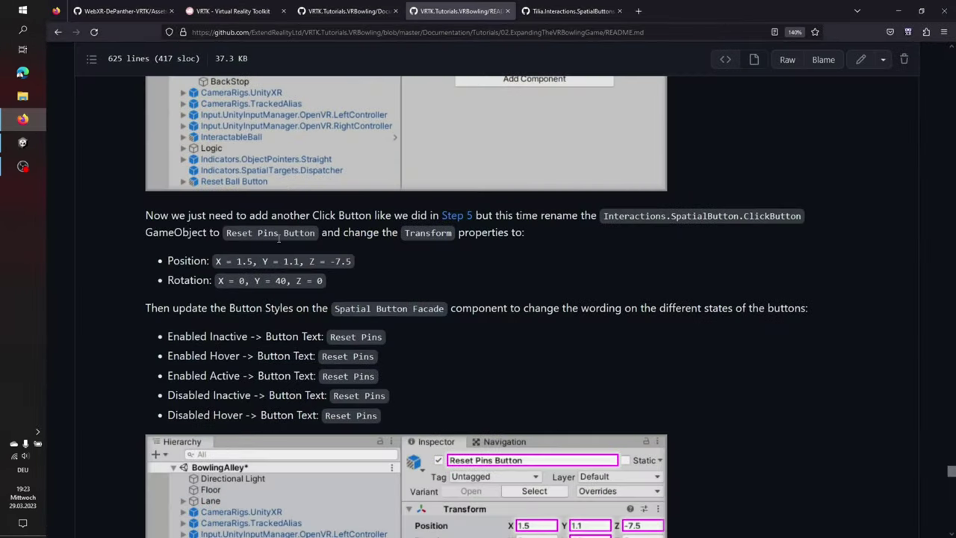
{"action": "left_click_drag", "start_coordinate": [331, 338], "coordinate": [382, 337]}
{"action": "key", "text": "ctrl+c"}
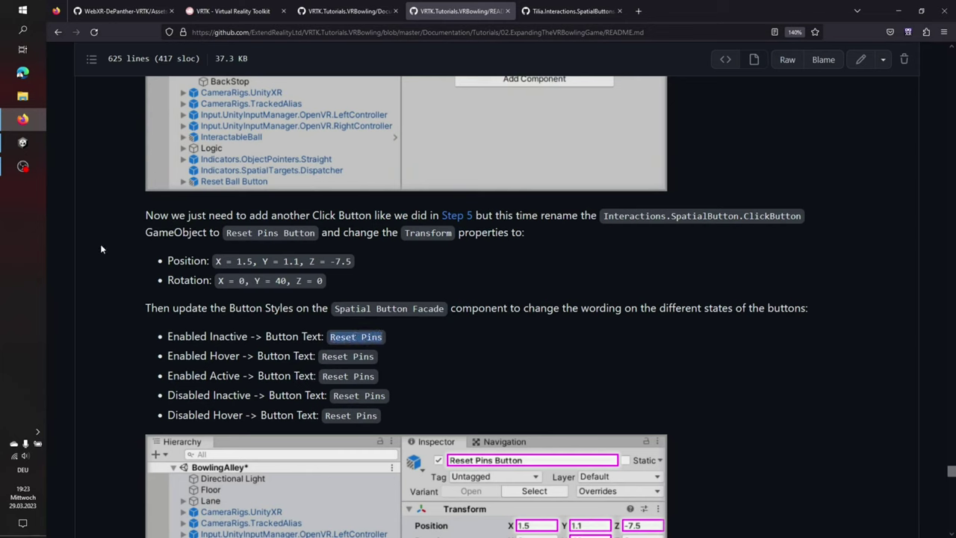
{"action": "left_click", "coordinate": [22, 142]}
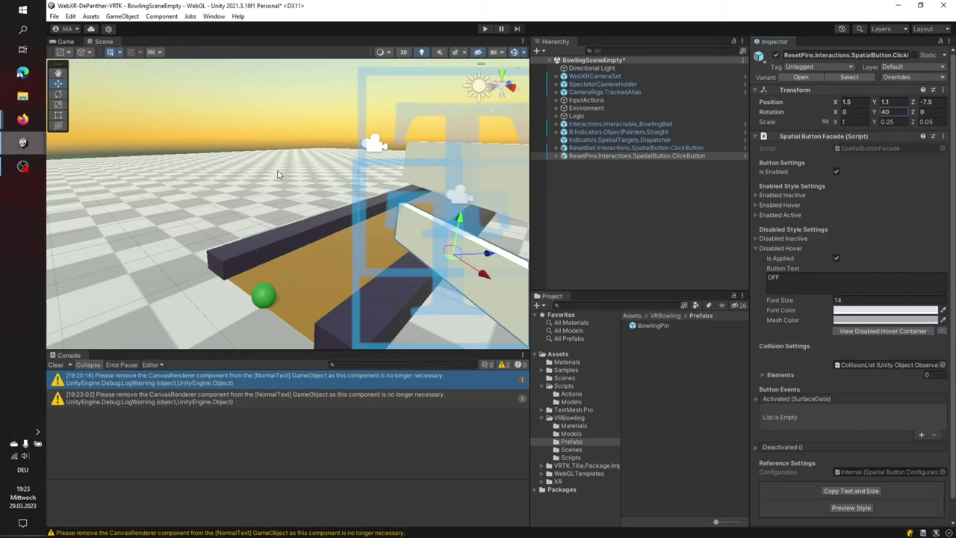
{"action": "left_click", "coordinate": [756, 195]}
{"action": "left_click", "coordinate": [773, 222]}
{"action": "key", "text": "ctrl+v"}
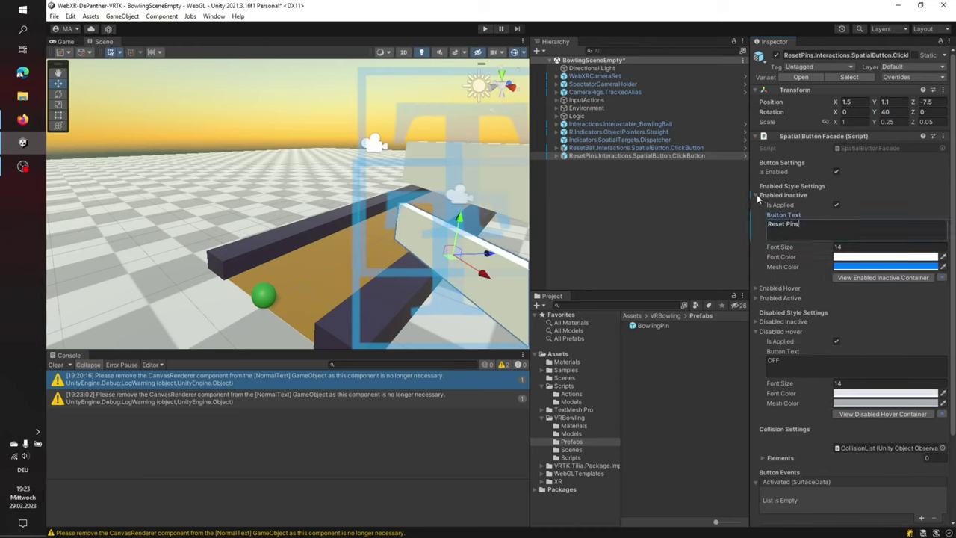
Set the button text of the Enabled Hover and Enabled Active styles to Reset Pins
{"action": "left_click", "coordinate": [756, 194]}
{"action": "left_click", "coordinate": [756, 205]}
{"action": "left_click", "coordinate": [783, 236]}
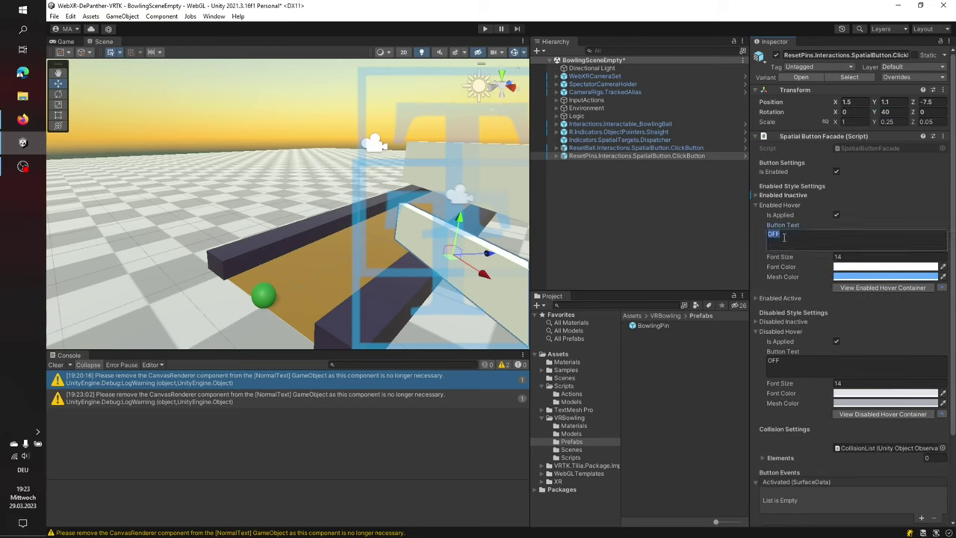
{"action": "left_click", "coordinate": [756, 206]}
{"action": "left_click", "coordinate": [756, 215]}
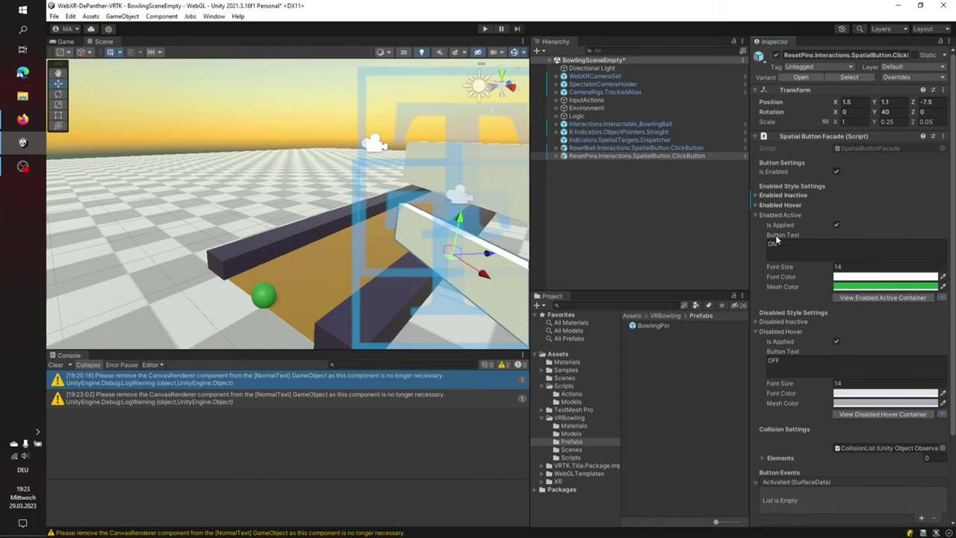
{"action": "left_click", "coordinate": [783, 236]}
{"action": "key", "text": "ctrl+v"}
{"action": "left_click", "coordinate": [756, 215]}
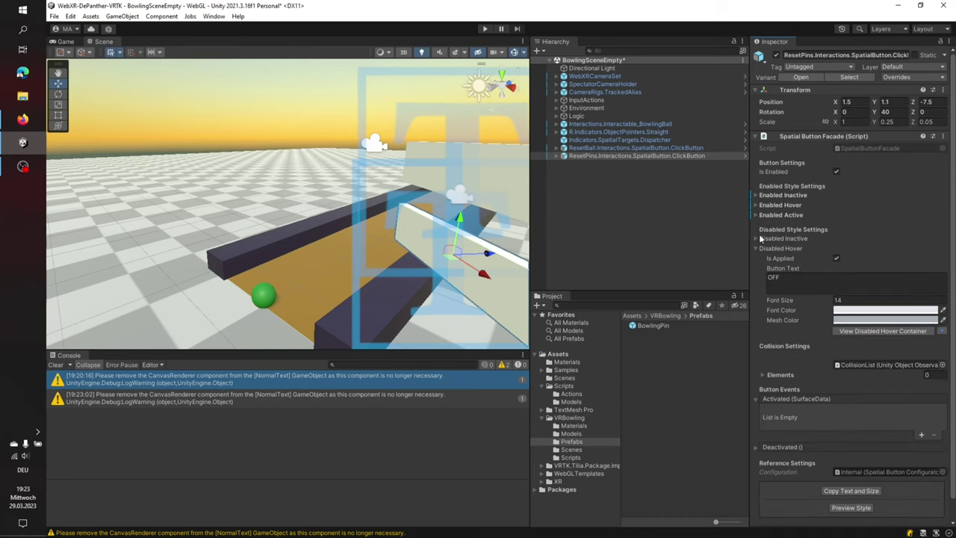
Set the button text of the Disabled Inactive and Disabled Hover styles to Reset Pins
{"action": "left_click_drag", "start_coordinate": [751, 238], "coordinate": [751, 238]}
{"action": "left_click", "coordinate": [755, 238]}
{"action": "left_click", "coordinate": [769, 267]}
{"action": "key", "text": "ctrl+v"}
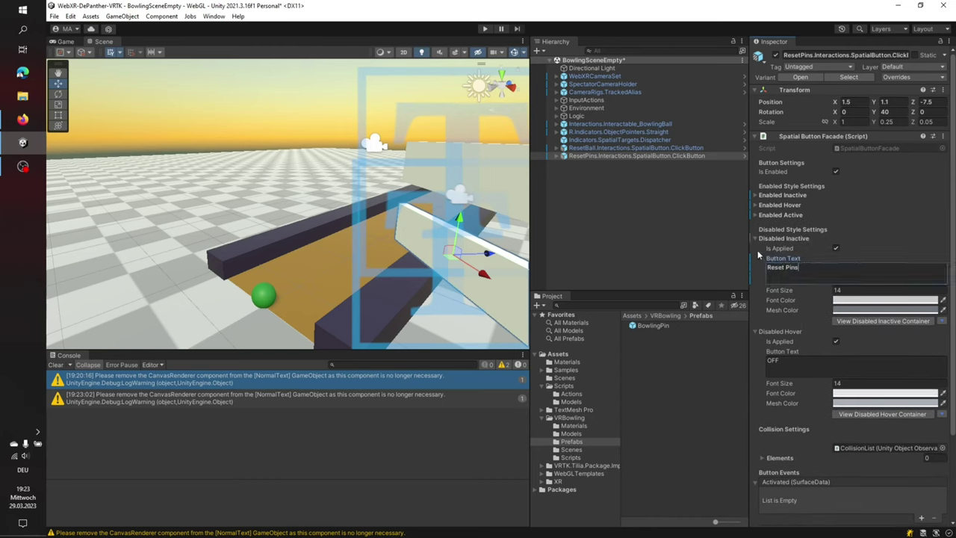
{"action": "left_click", "coordinate": [754, 240]}
{"action": "left_click", "coordinate": [773, 278]}
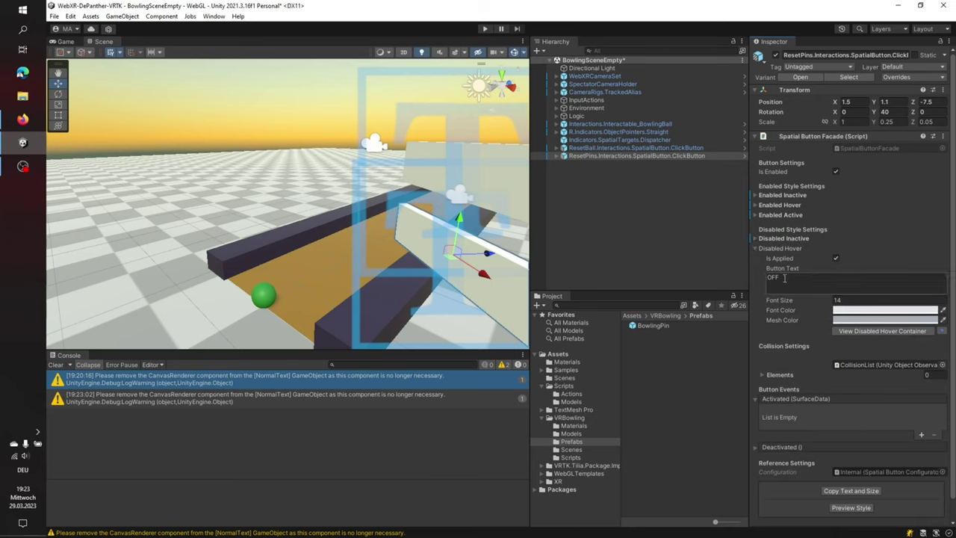
{"action": "key", "text": "ctrl+v"}
{"action": "left_click", "coordinate": [756, 249]}
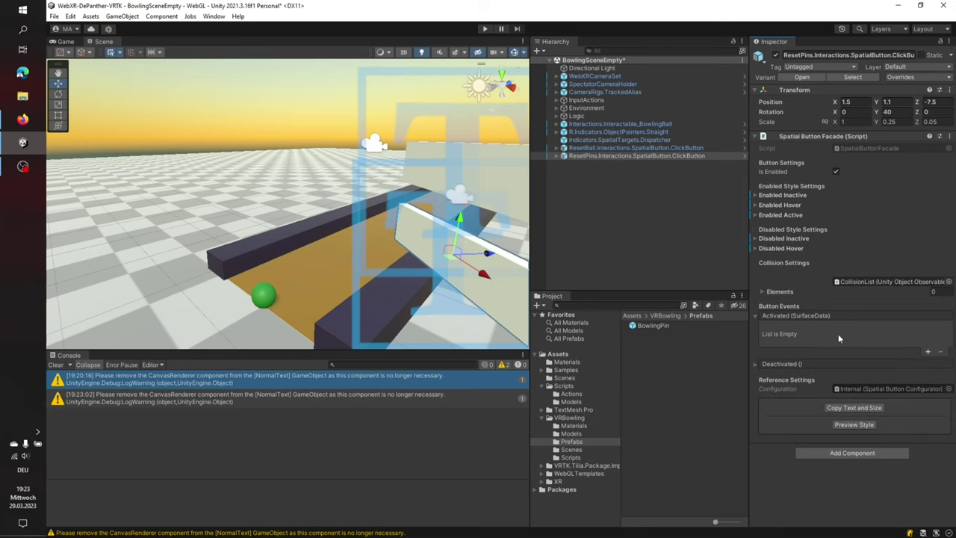
Add a listener to the ResetPins button's Activated event, and look up its target object and function in the browser tutorial
{"action": "left_click", "coordinate": [928, 351]}
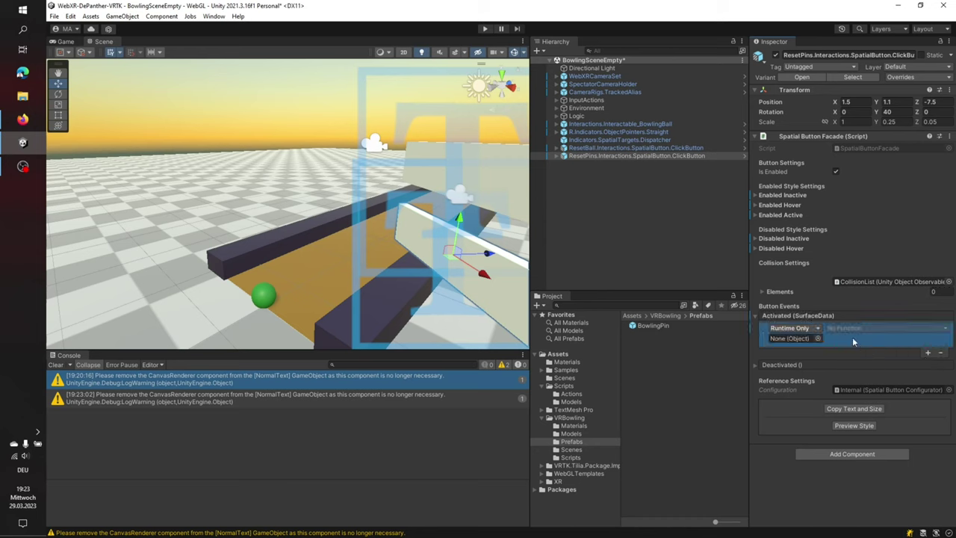
{"action": "left_click", "coordinate": [13, 118]}
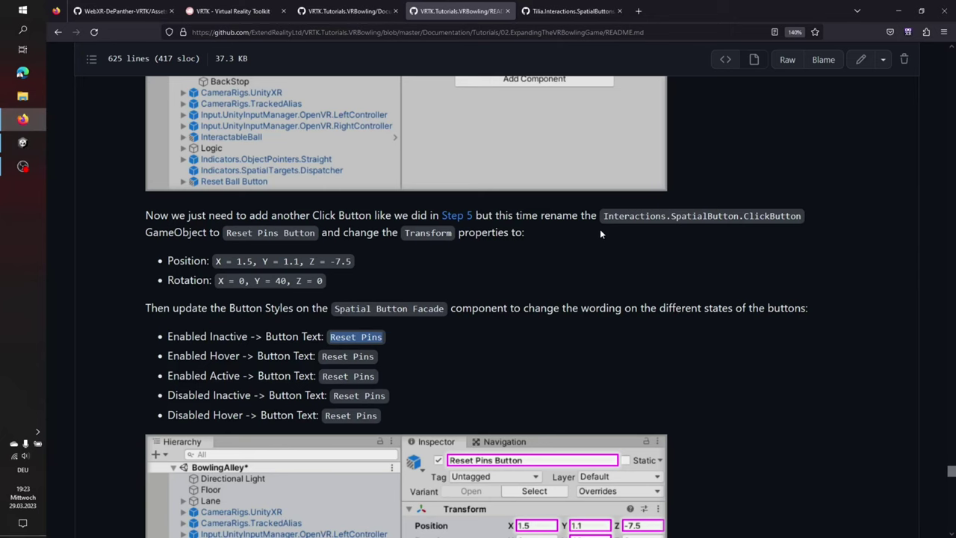
{"action": "scroll", "coordinate": [571, 245], "scroll_direction": "down", "scroll_amount": 5}
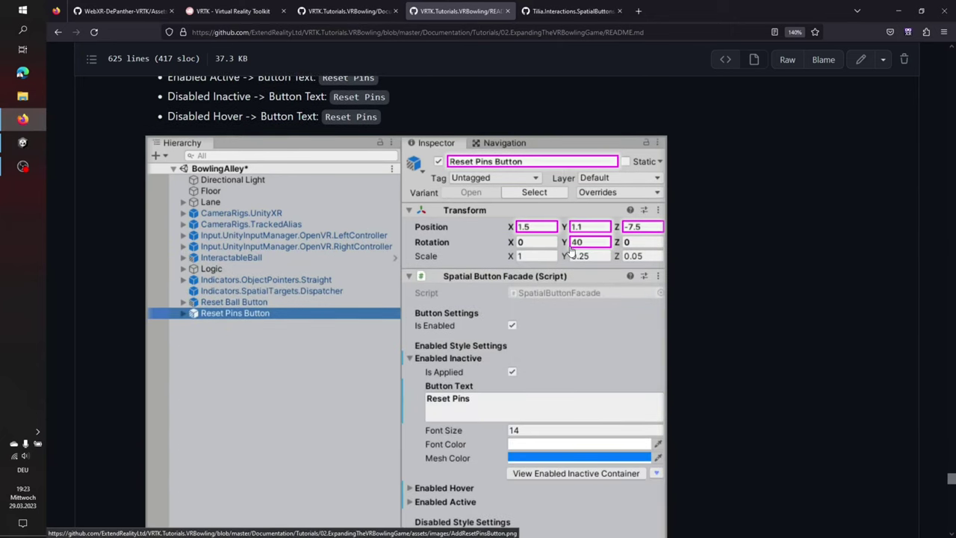
{"action": "scroll", "coordinate": [571, 254], "scroll_direction": "down", "scroll_amount": 3}
{"action": "scroll", "coordinate": [571, 252], "scroll_direction": "down", "scroll_amount": 3}
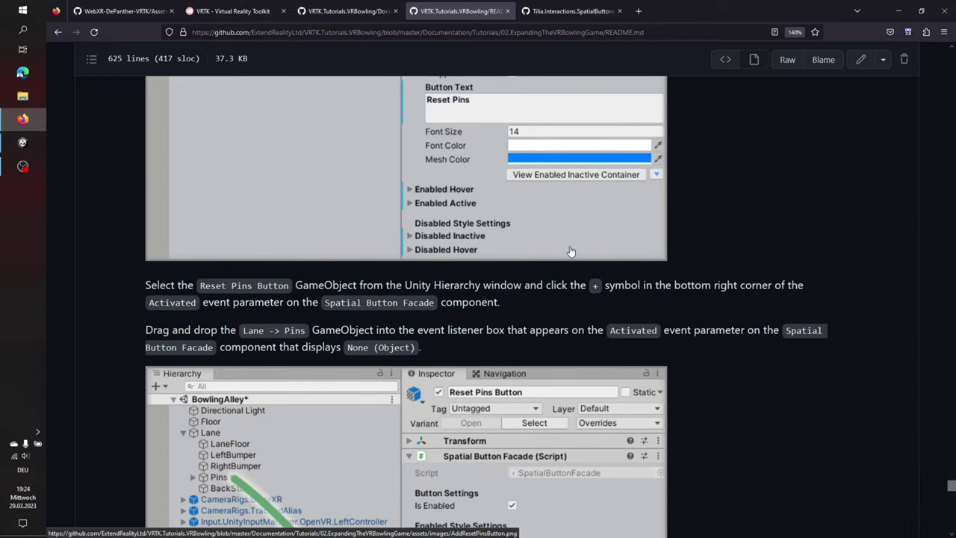
{"action": "scroll", "coordinate": [571, 252], "scroll_direction": "down", "scroll_amount": 3}
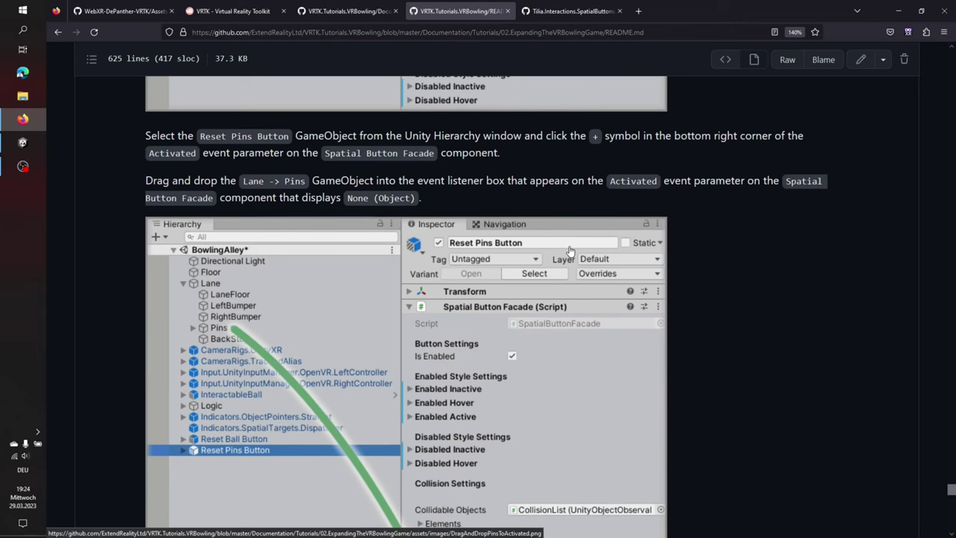
{"action": "scroll", "coordinate": [570, 250], "scroll_direction": "down", "scroll_amount": 4}
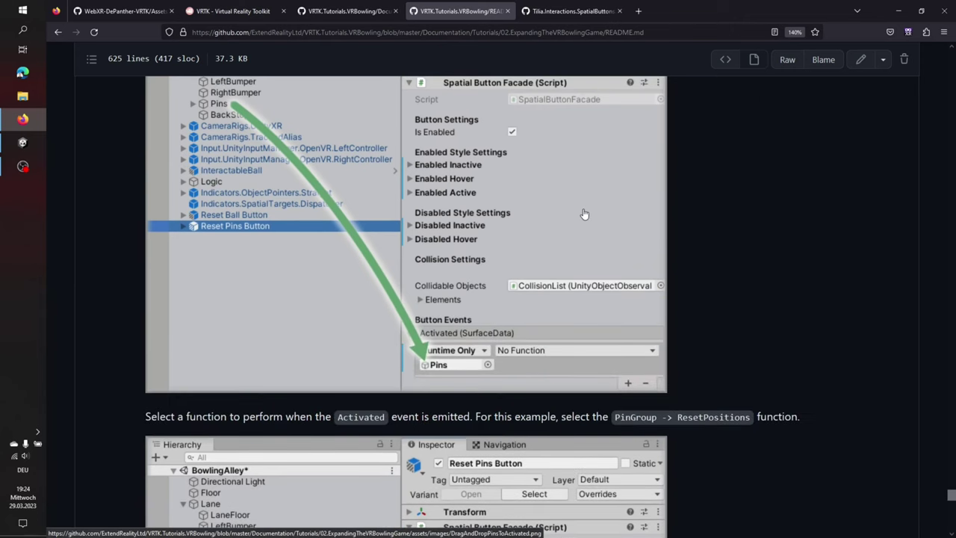
{"action": "scroll", "coordinate": [585, 214], "scroll_direction": "down", "scroll_amount": 5}
{"action": "scroll", "coordinate": [585, 215], "scroll_direction": "down", "scroll_amount": 4}
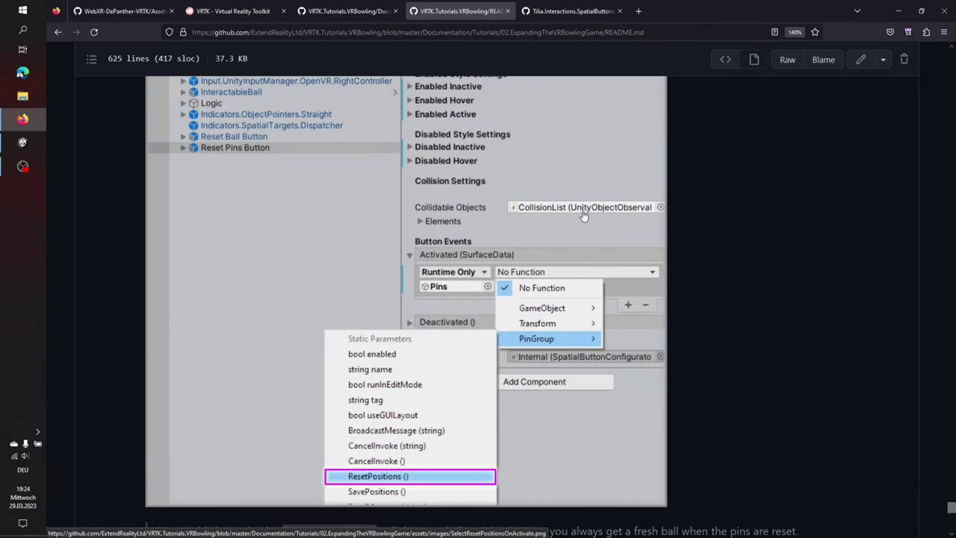
Back in Unity, assign the Pins object under Environment's Lane to the Activated listener and set its function to PinGroup.ResetPositions
{"action": "left_click", "coordinate": [23, 141]}
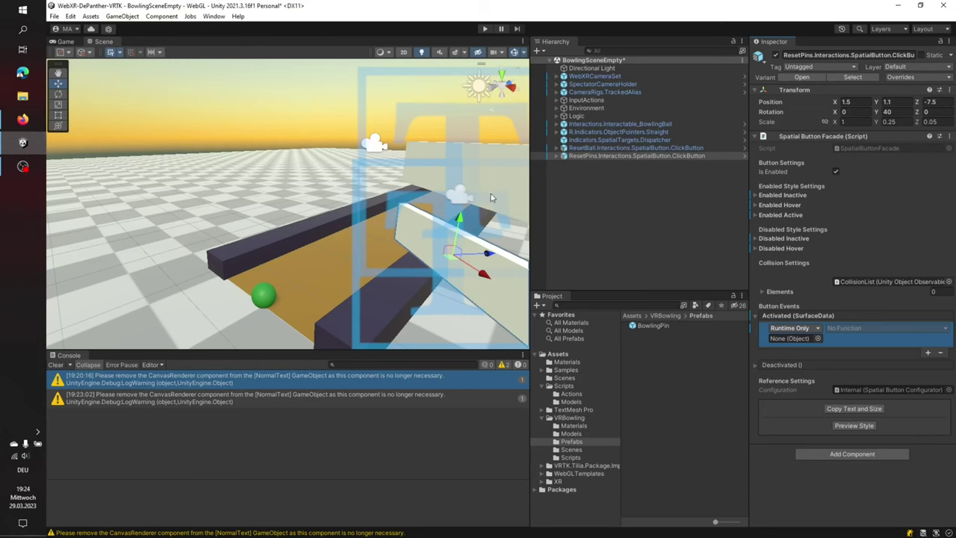
{"action": "left_click", "coordinate": [556, 109]}
{"action": "left_click", "coordinate": [570, 124]}
{"action": "left_click", "coordinate": [570, 124]}
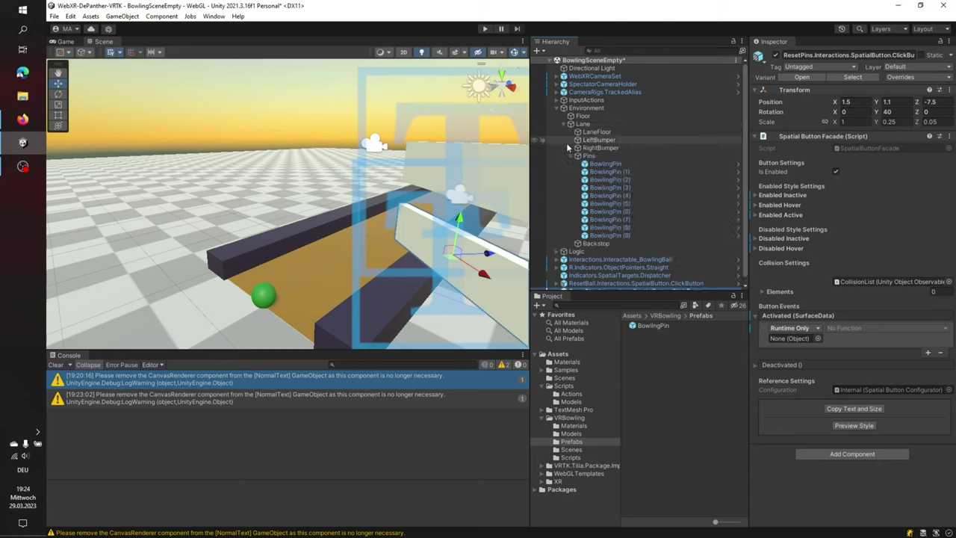
{"action": "left_click", "coordinate": [576, 155]}
{"action": "left_click_drag", "start_coordinate": [590, 155], "coordinate": [809, 338]}
{"action": "left_click", "coordinate": [861, 329]}
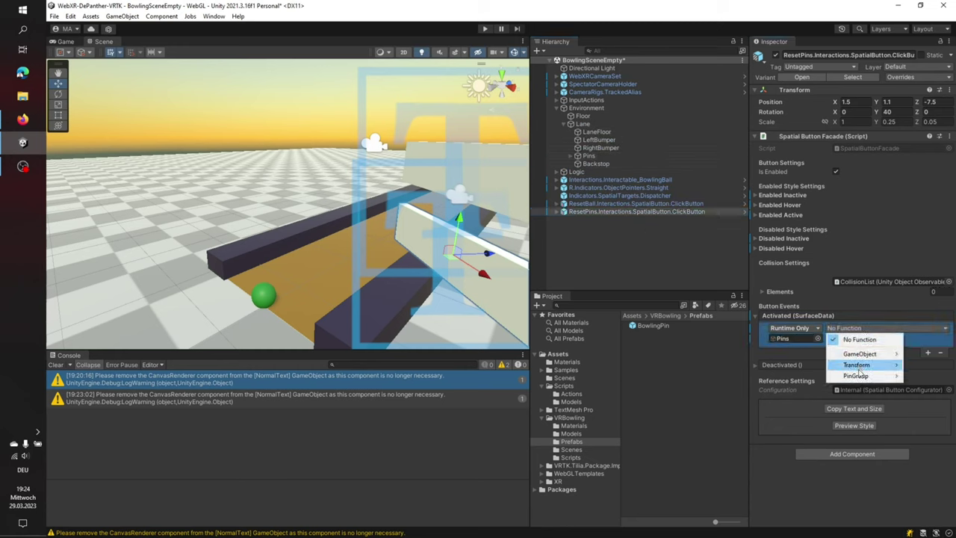
{"action": "mouse_move", "coordinate": [861, 375]}
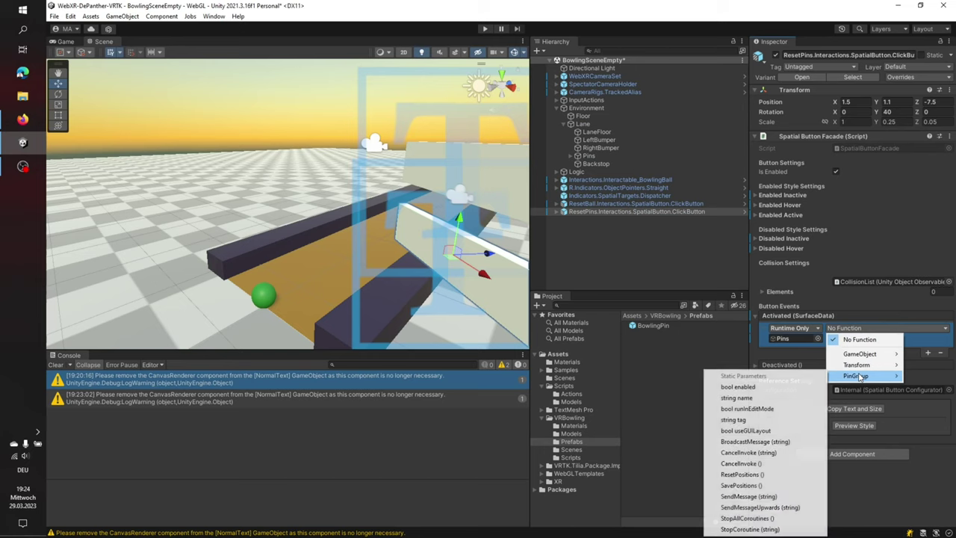
{"action": "left_click", "coordinate": [742, 475]}
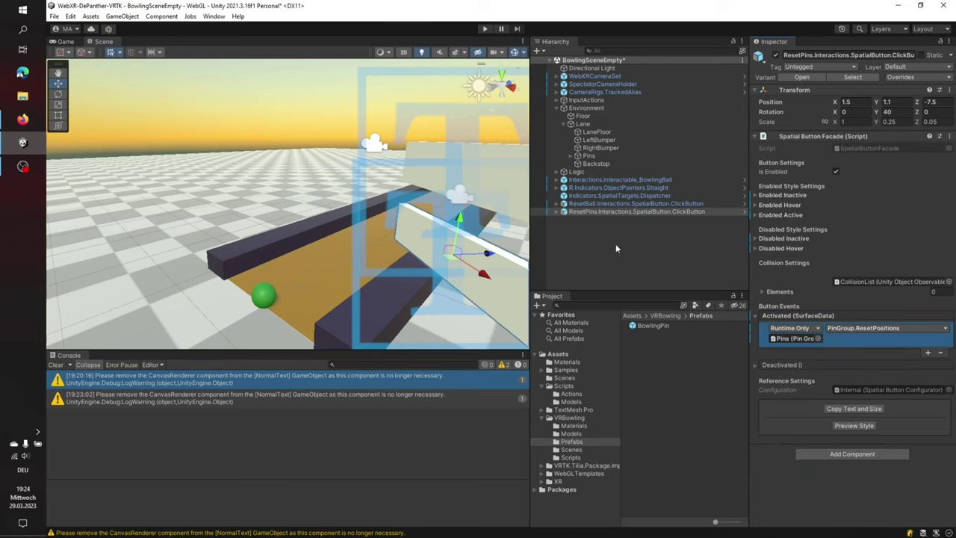
In the browser tutorial, review what follows the ResetPositions setup, through to playing the scene with both reset buttons
{"action": "left_click", "coordinate": [22, 119]}
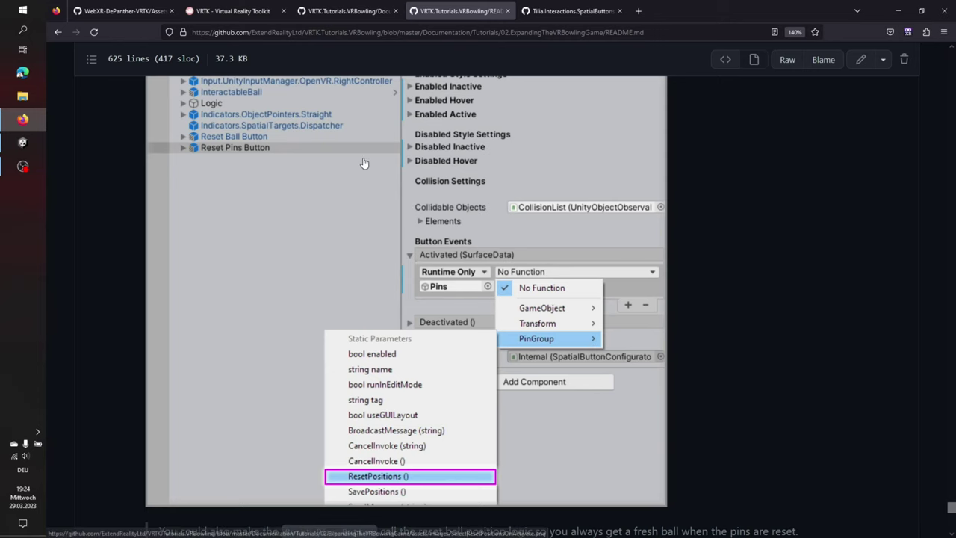
{"action": "scroll", "coordinate": [363, 163], "scroll_direction": "down", "scroll_amount": 4}
{"action": "scroll", "coordinate": [364, 163], "scroll_direction": "down", "scroll_amount": 3}
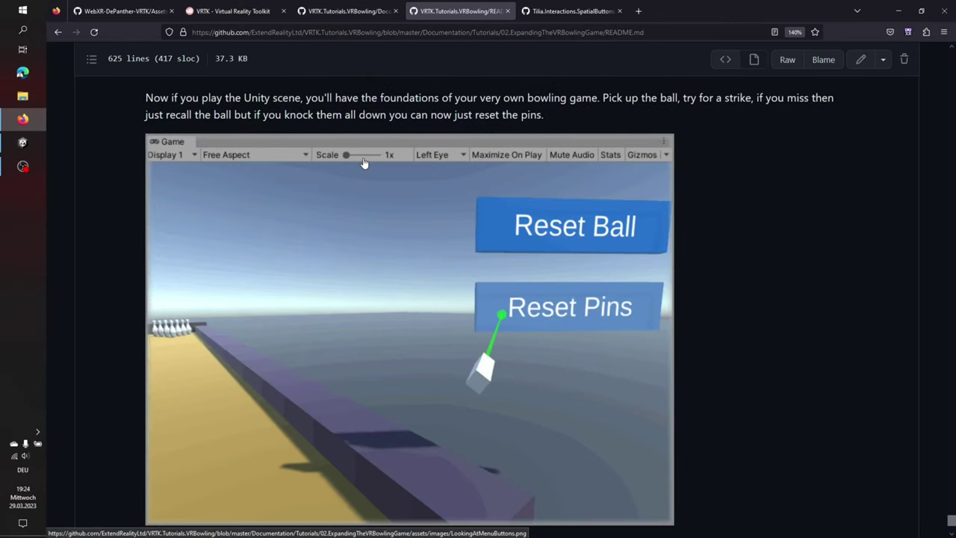
Open the 03 Converting To Unity2020 tutorial from the VRTK Academy tutorial list and review its steps from the introduction through to the end
{"action": "scroll", "coordinate": [394, 313], "scroll_direction": "down", "scroll_amount": 2}
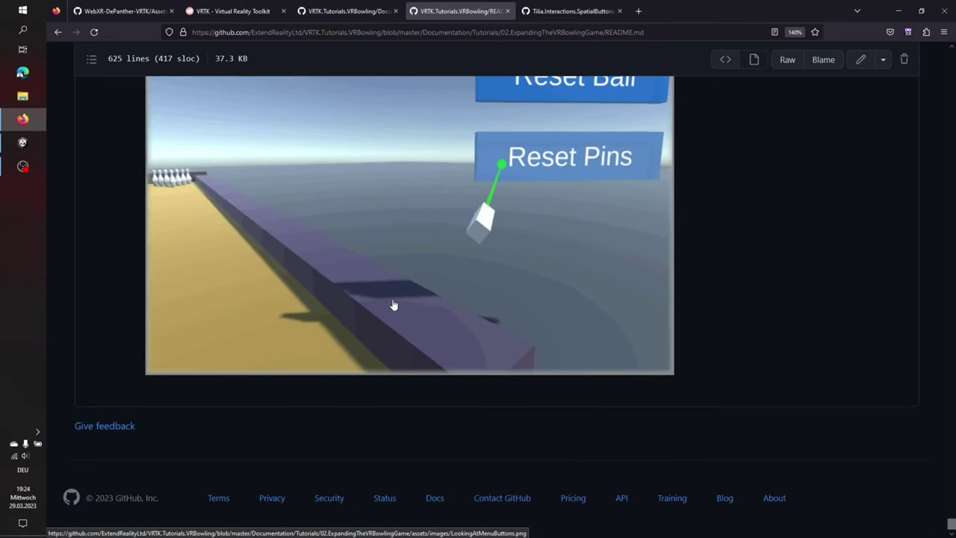
{"action": "left_click", "coordinate": [364, 12]}
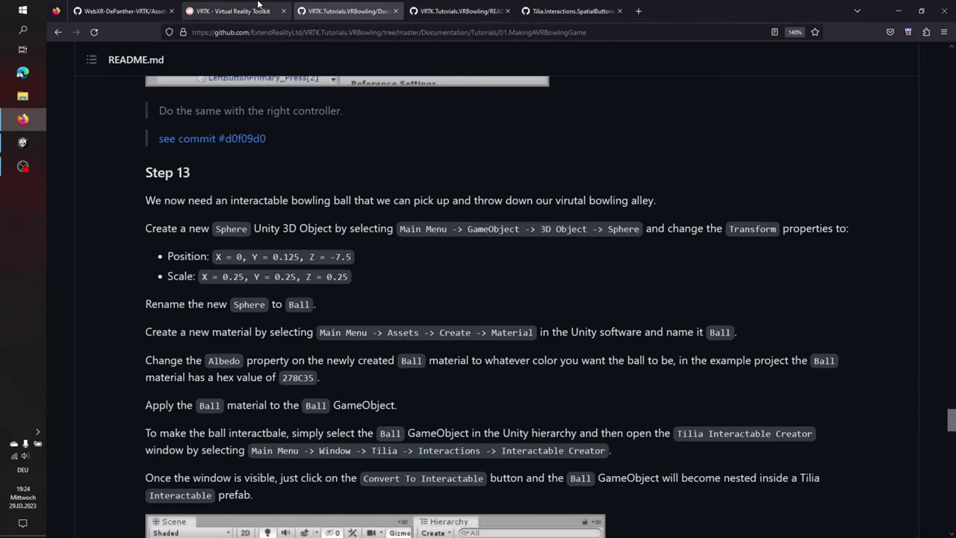
{"action": "left_click", "coordinate": [57, 37]}
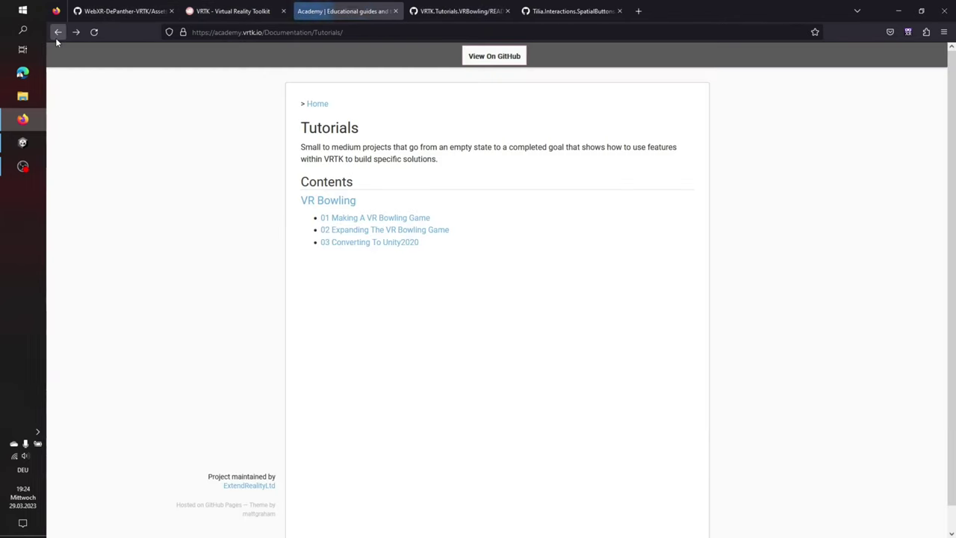
{"action": "left_click", "coordinate": [368, 245]}
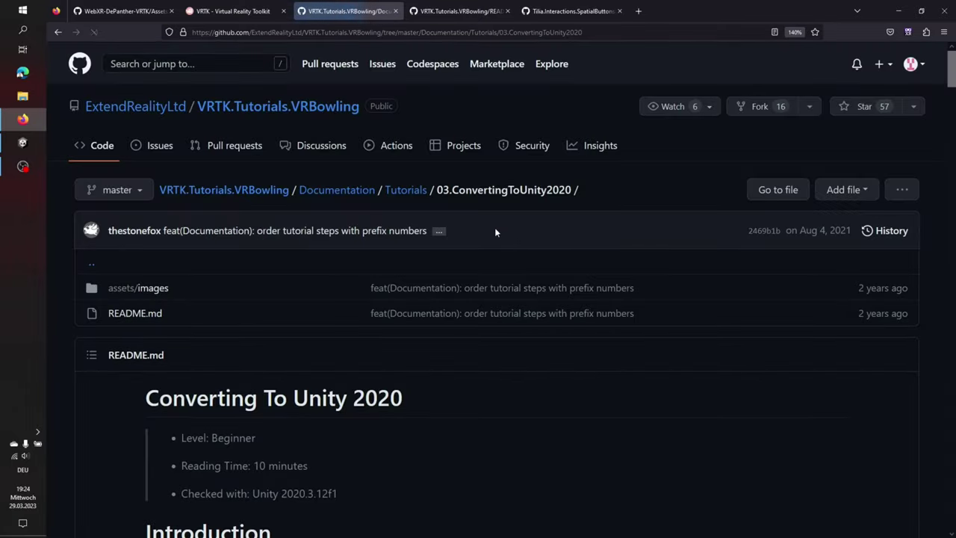
{"action": "scroll", "coordinate": [494, 227], "scroll_direction": "down", "scroll_amount": 5}
{"action": "scroll", "coordinate": [494, 232], "scroll_direction": "down", "scroll_amount": 3}
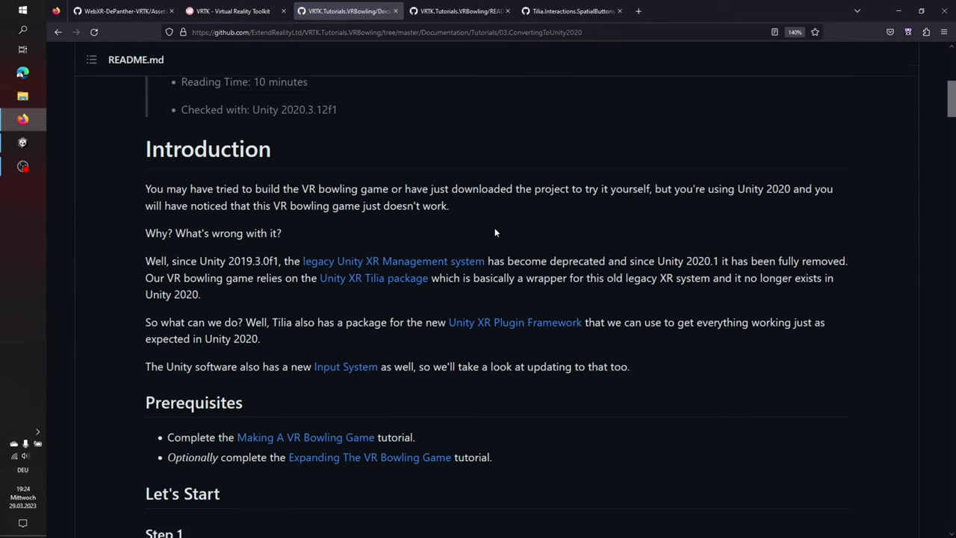
{"action": "scroll", "coordinate": [495, 232], "scroll_direction": "down", "scroll_amount": 4}
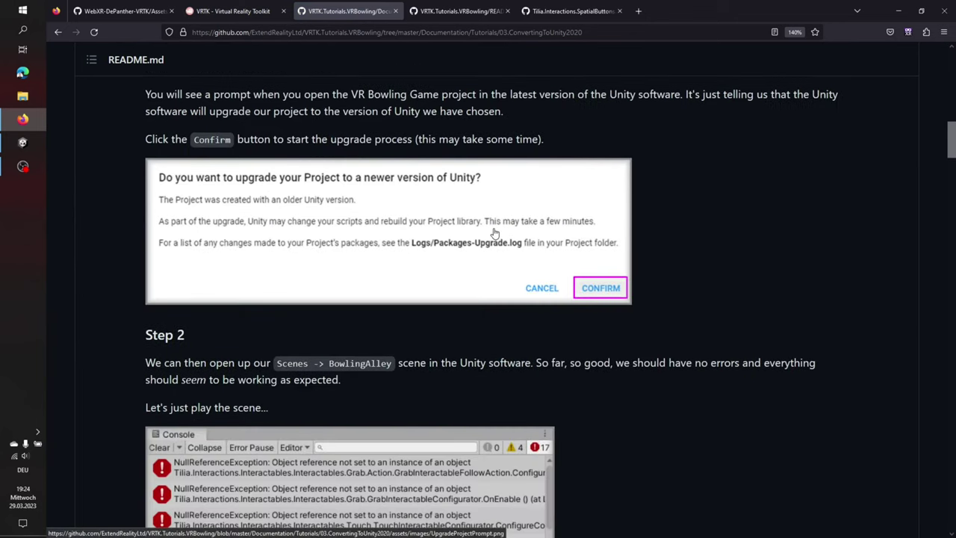
{"action": "scroll", "coordinate": [493, 233], "scroll_direction": "down", "scroll_amount": 7}
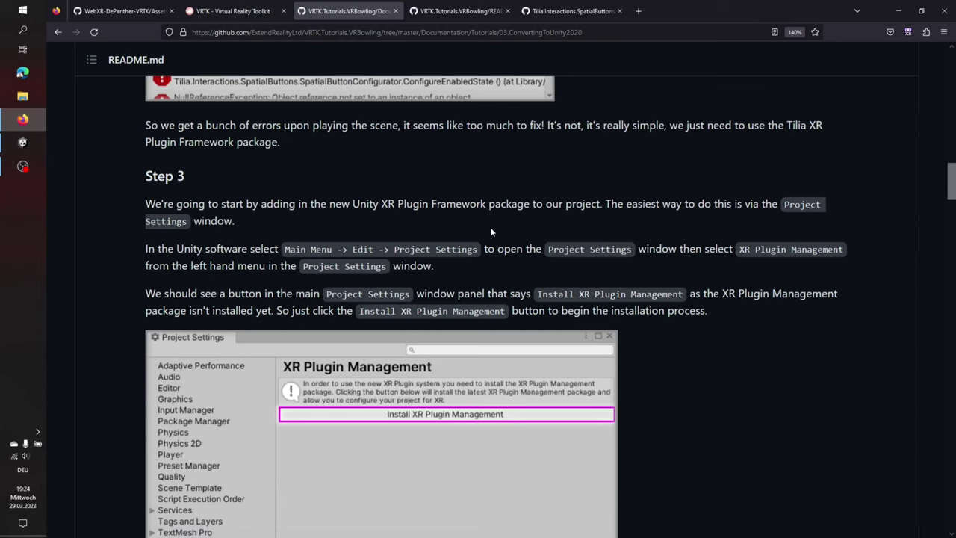
{"action": "scroll", "coordinate": [490, 227], "scroll_direction": "down", "scroll_amount": 18}
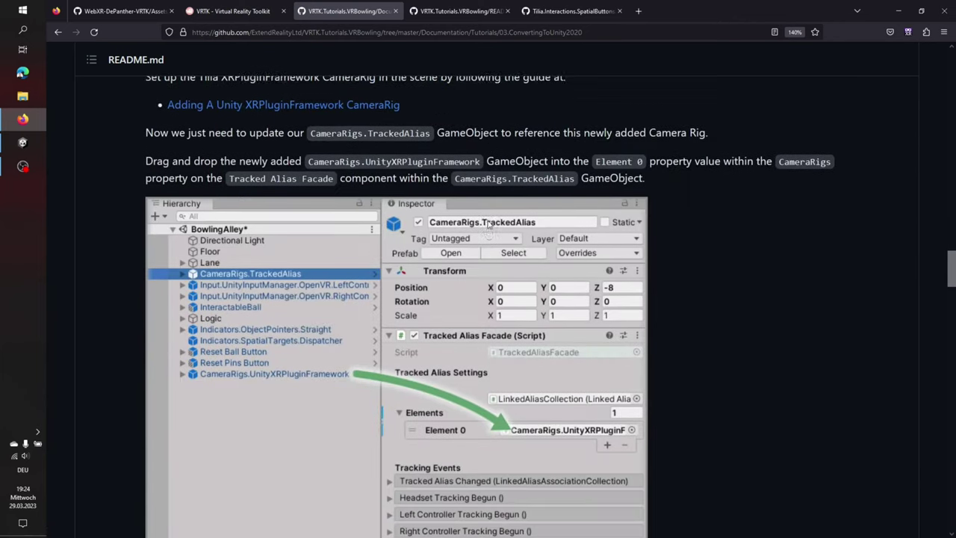
{"action": "scroll", "coordinate": [490, 221], "scroll_direction": "up", "scroll_amount": 4}
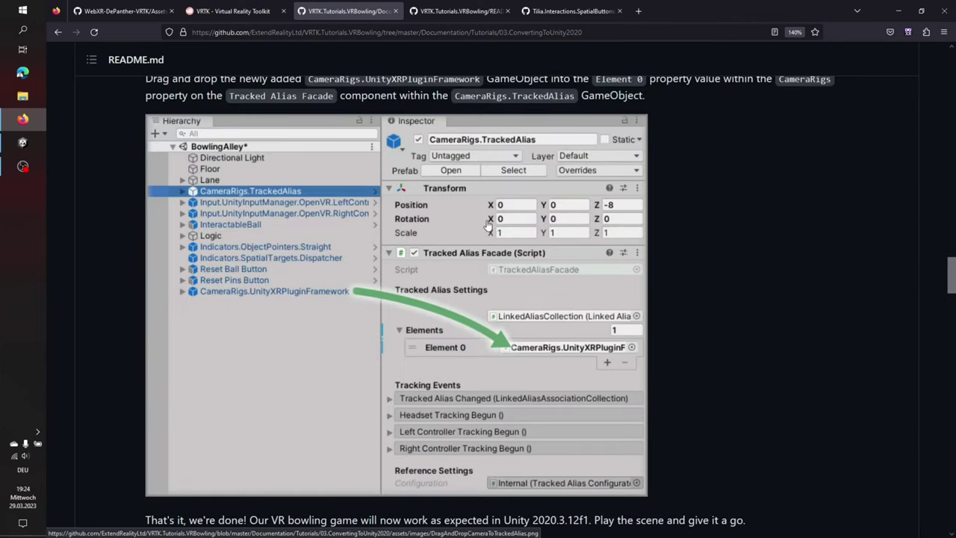
{"action": "scroll", "coordinate": [486, 224], "scroll_direction": "down", "scroll_amount": 15}
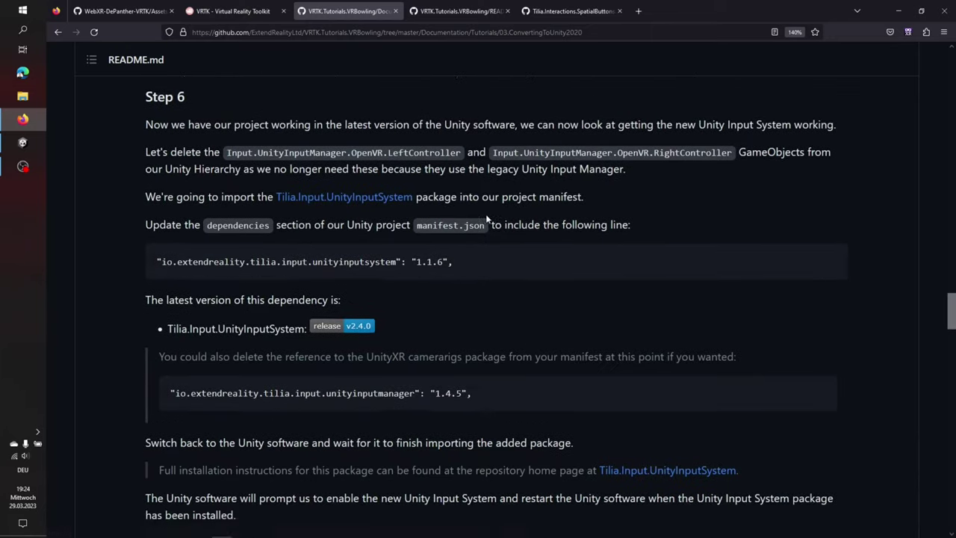
{"action": "scroll", "coordinate": [487, 218], "scroll_direction": "down", "scroll_amount": 15}
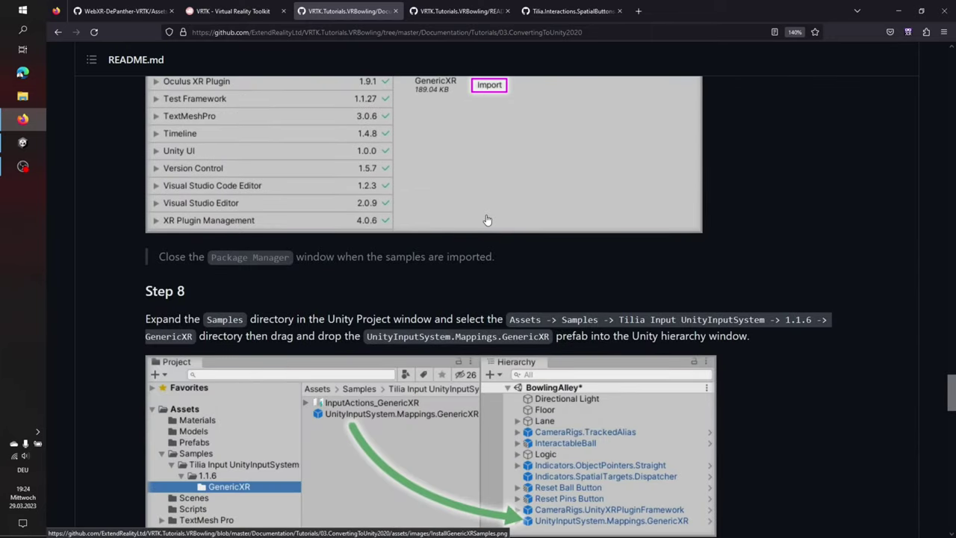
{"action": "scroll", "coordinate": [484, 218], "scroll_direction": "down", "scroll_amount": 6}
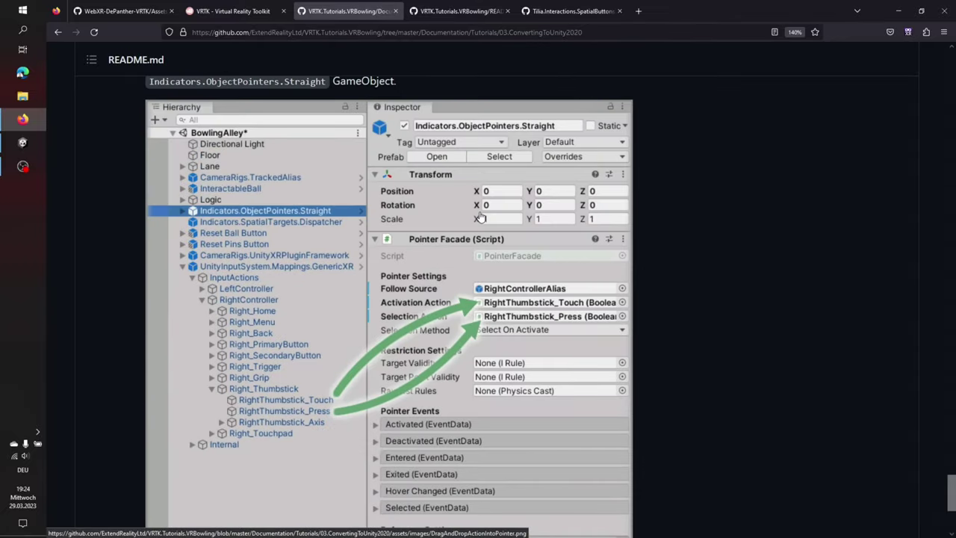
{"action": "scroll", "coordinate": [480, 217], "scroll_direction": "down", "scroll_amount": 3}
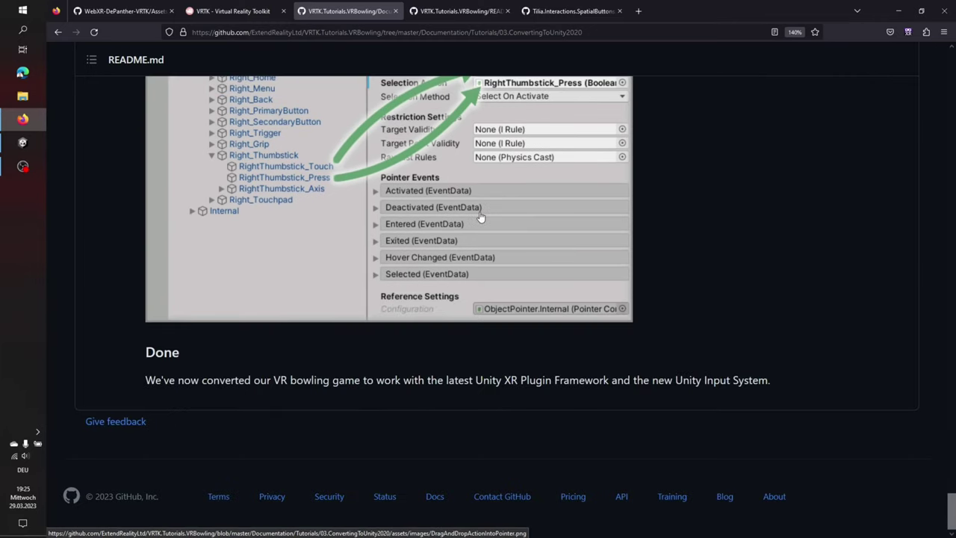
Close the two VR Bowling tutorial pages, switch back to Unity and collapse the Environment object in the scene hierarchy
{"action": "left_click", "coordinate": [394, 10]}
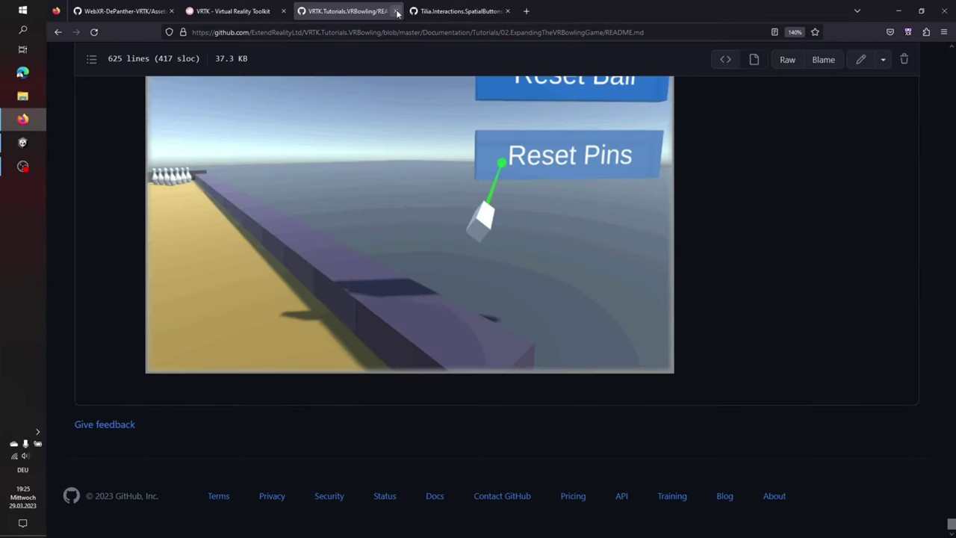
{"action": "left_click", "coordinate": [396, 11]}
{"action": "left_click", "coordinate": [23, 142]}
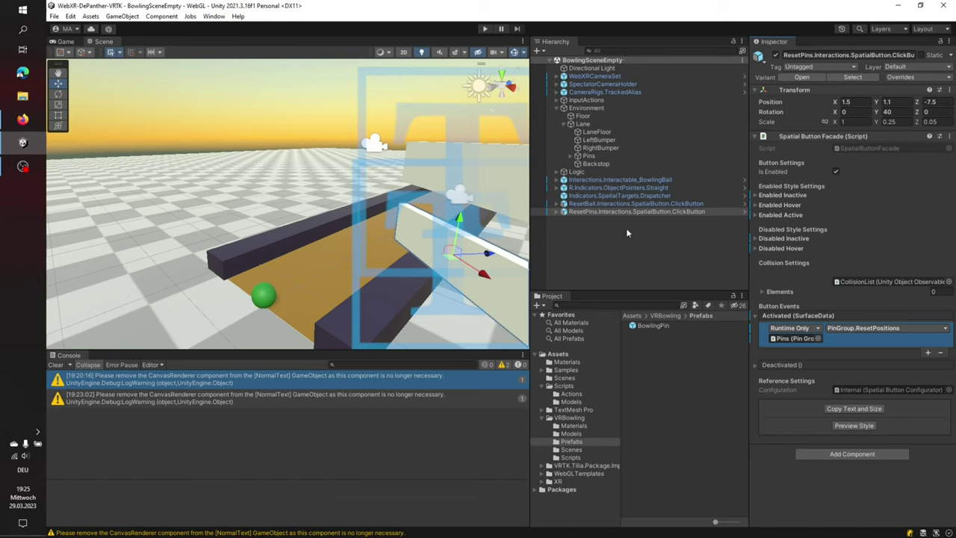
{"action": "left_click", "coordinate": [557, 108]}
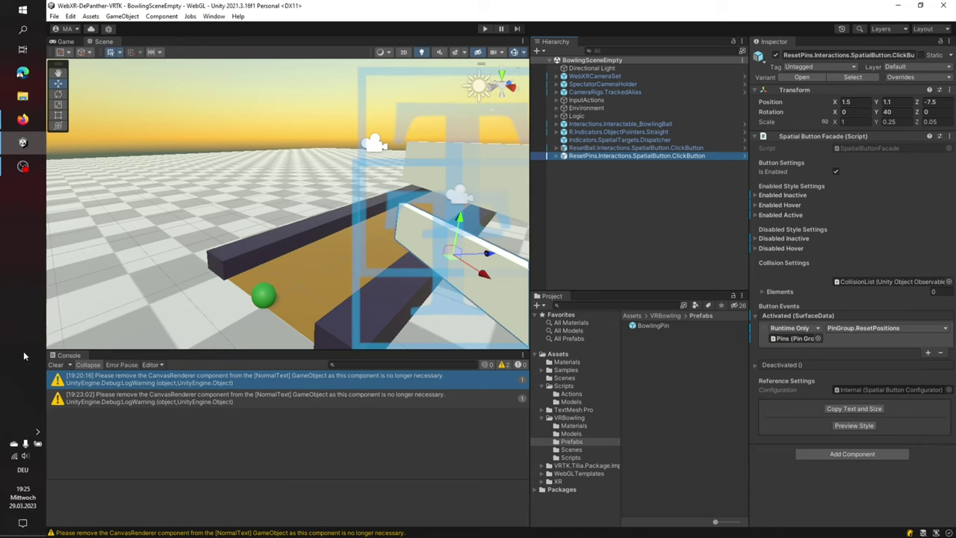
In the build settings, add the open BowlingSceneEmpty scene to the scenes in build and remove BowlingScene from the list
{"action": "left_click", "coordinate": [55, 16]}
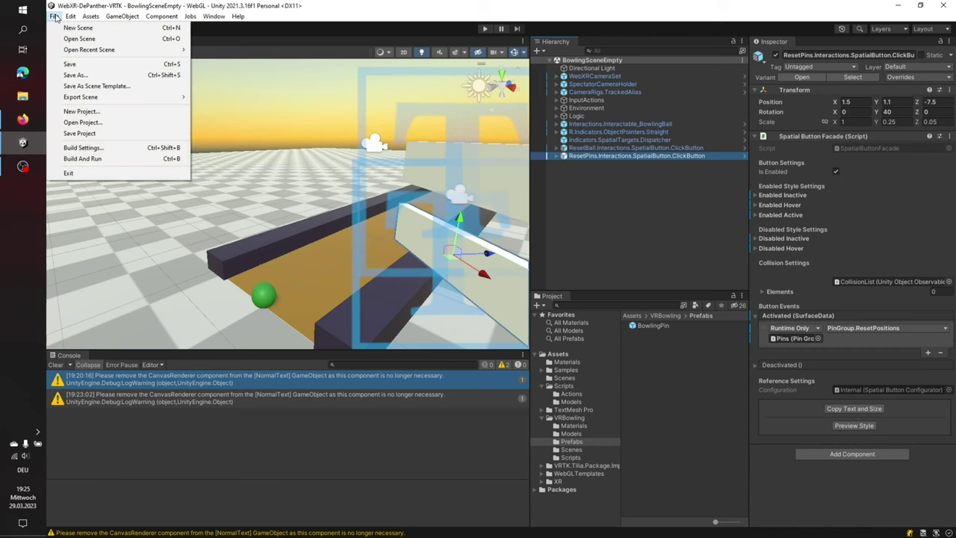
{"action": "mouse_move", "coordinate": [70, 17]}
{"action": "left_click", "coordinate": [114, 148]}
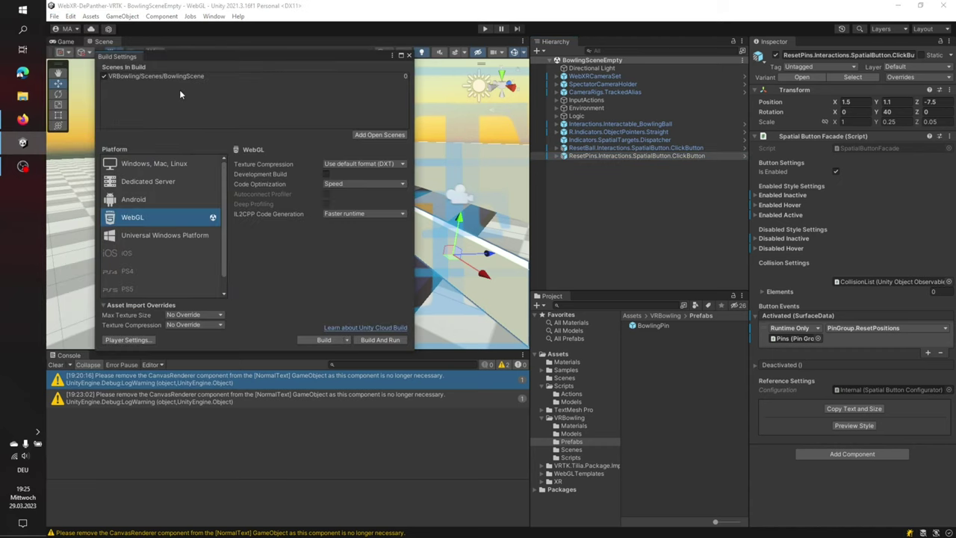
{"action": "left_click", "coordinate": [380, 135]}
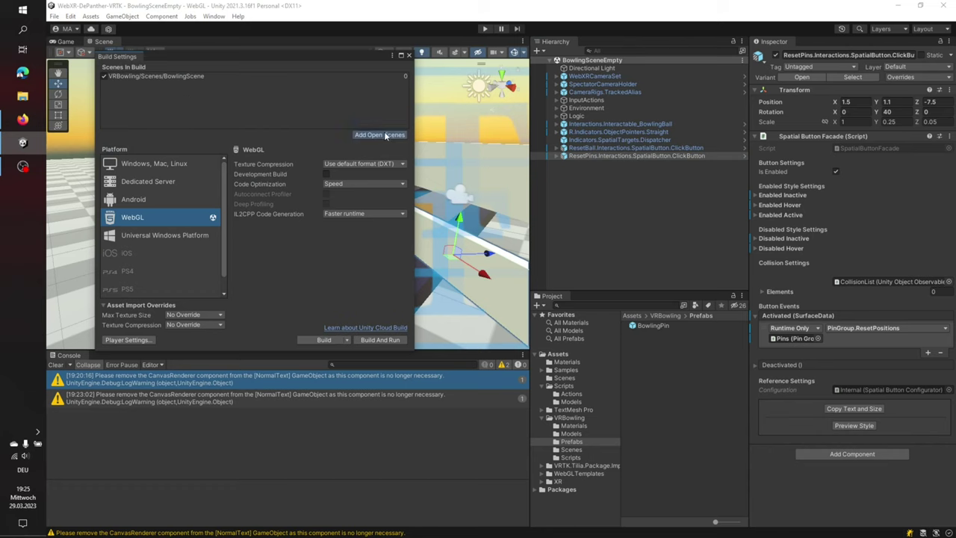
{"action": "left_click", "coordinate": [238, 75]}
{"action": "key", "text": "Delete"}
Build the WebGL project into the existing Build folder of WebXR-DePanther-VRTK
{"action": "left_click", "coordinate": [312, 339]}
{"action": "double_click", "coordinate": [107, 125]}
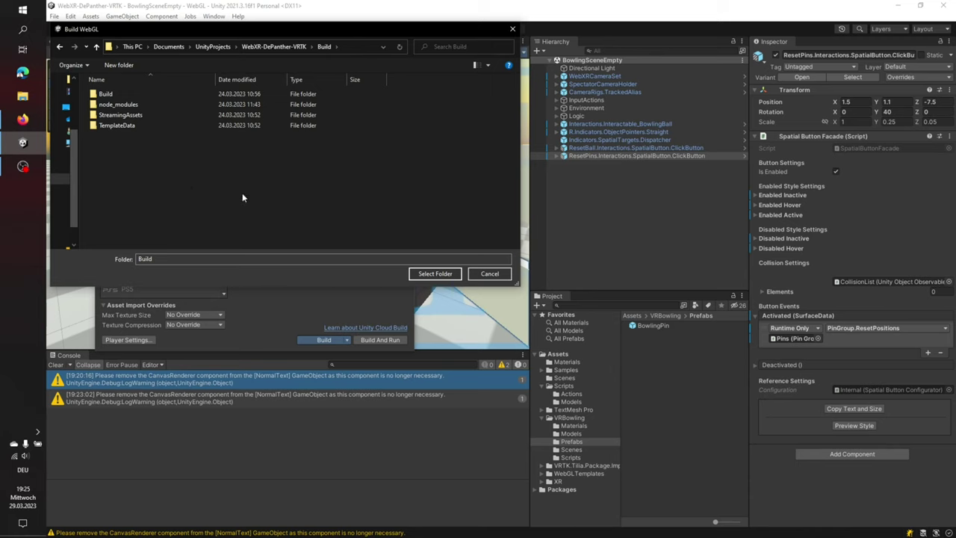
{"action": "left_click", "coordinate": [434, 274]}
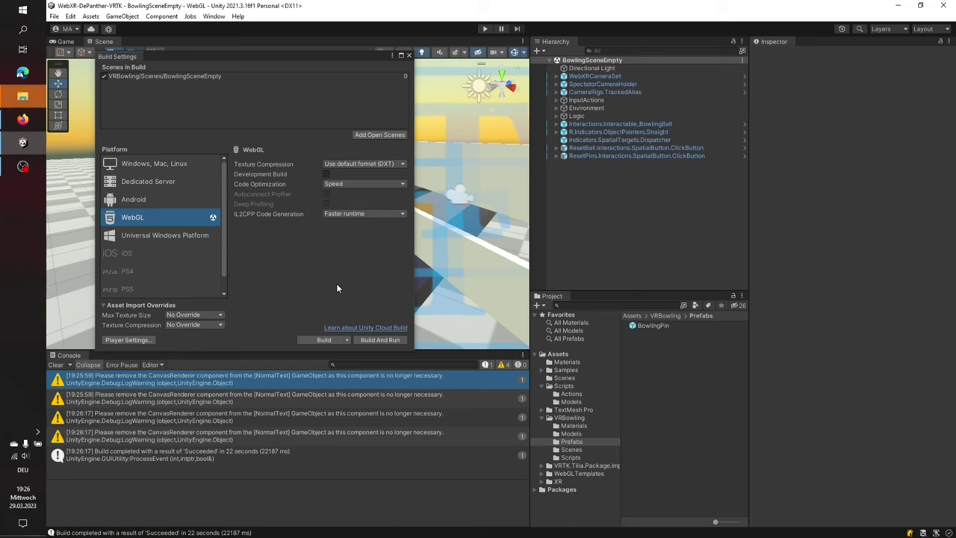
Check the Build folder in File Explorer, switch to Visual Studio Code and start the local server in that folder with npx vite
{"action": "left_click", "coordinate": [22, 96]}
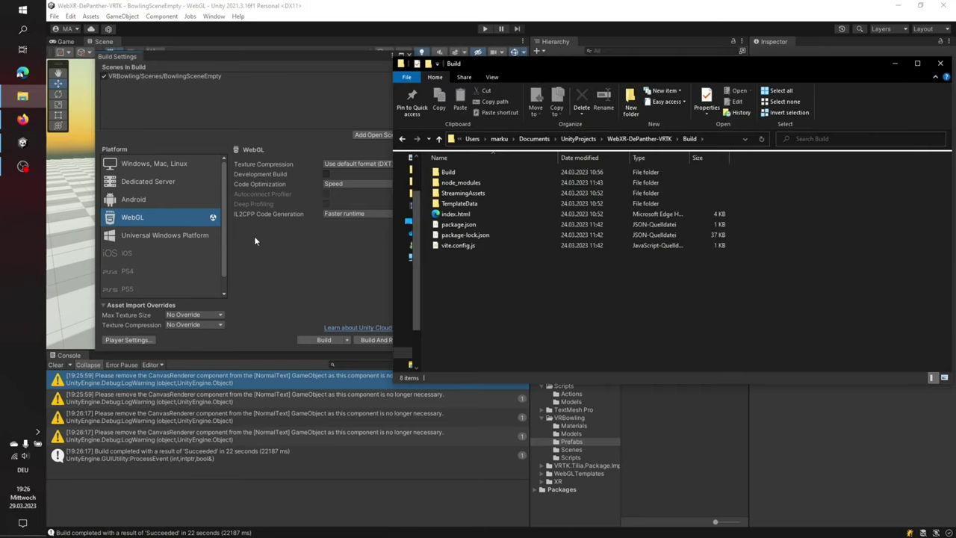
{"action": "key", "text": "super"}
{"action": "type", "text": "cod"}
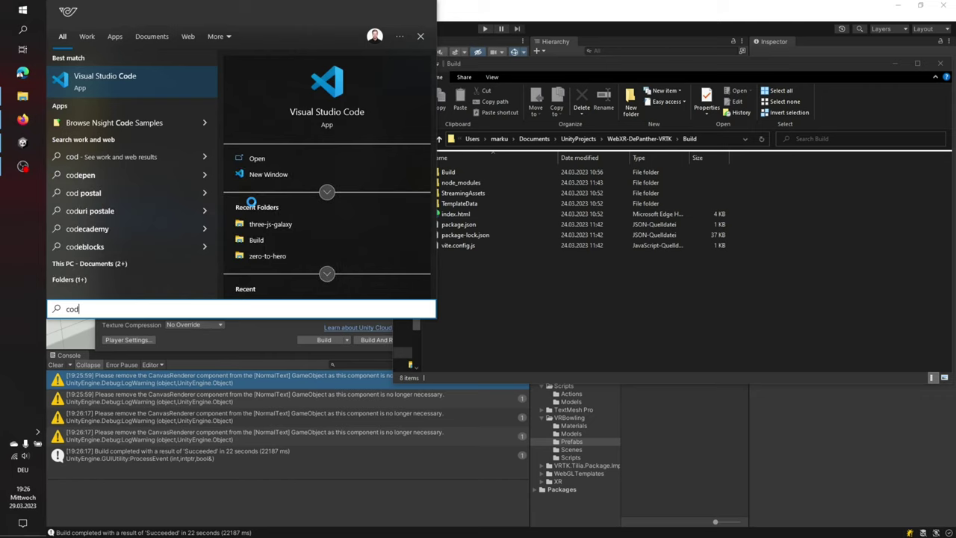
{"action": "type", "text": "#"}
{"action": "key", "text": "BackSpace"}
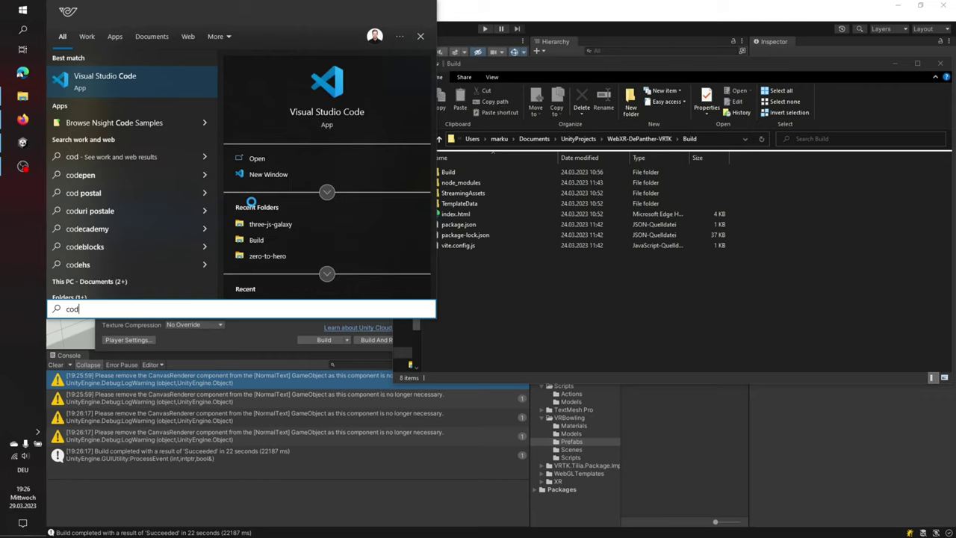
{"action": "key", "text": "Return"}
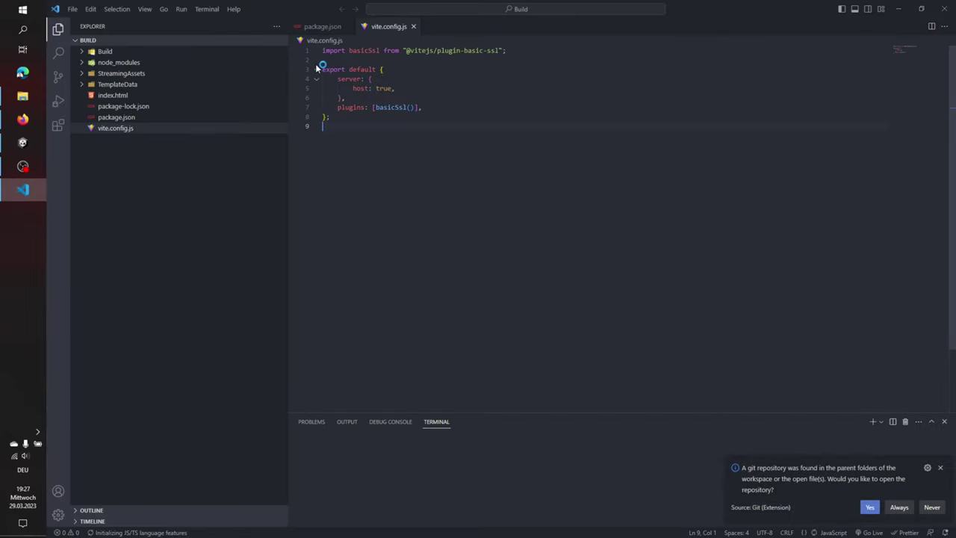
{"action": "left_click", "coordinate": [940, 469]}
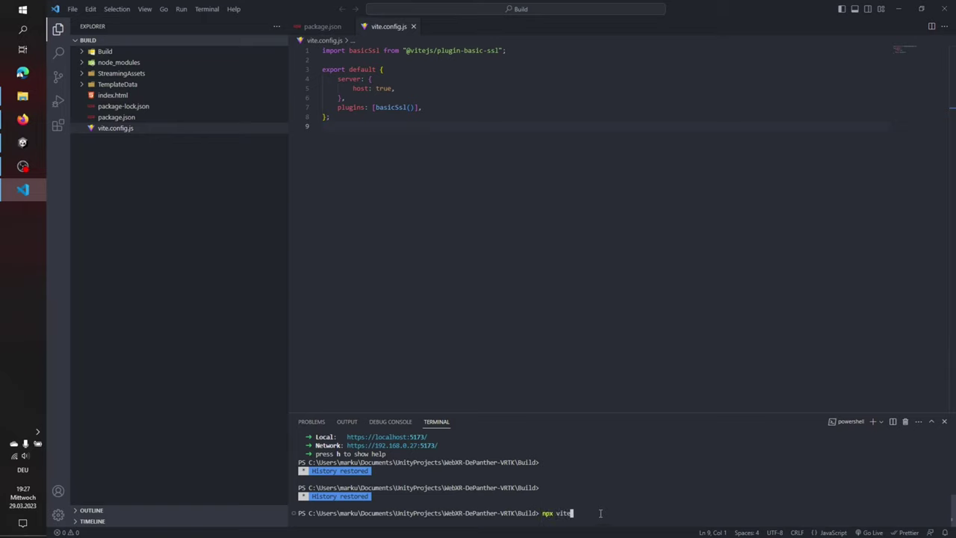
{"action": "key", "text": "Return"}
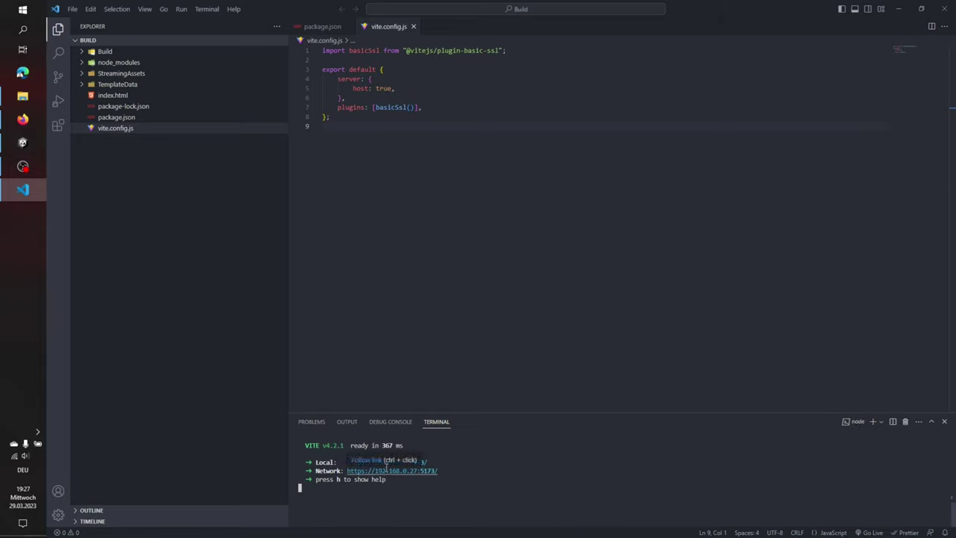
Copy the Vite server's Network URL from the terminal and load it in a new Firefox tab
{"action": "left_click_drag", "start_coordinate": [486, 470], "coordinate": [348, 475]}
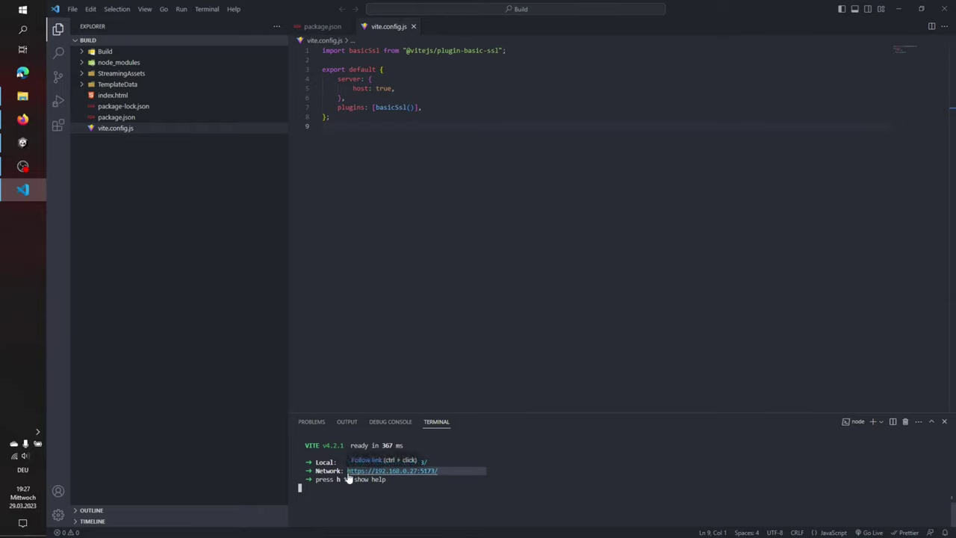
{"action": "key", "text": "ctrl+c"}
{"action": "left_click", "coordinate": [23, 119]}
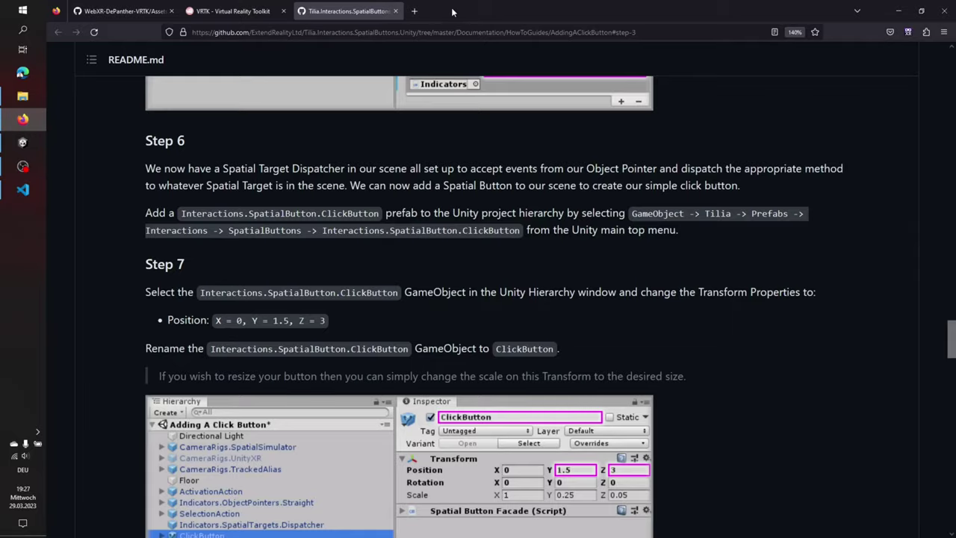
{"action": "left_click", "coordinate": [420, 12]}
{"action": "key", "text": "ctrl+v"}
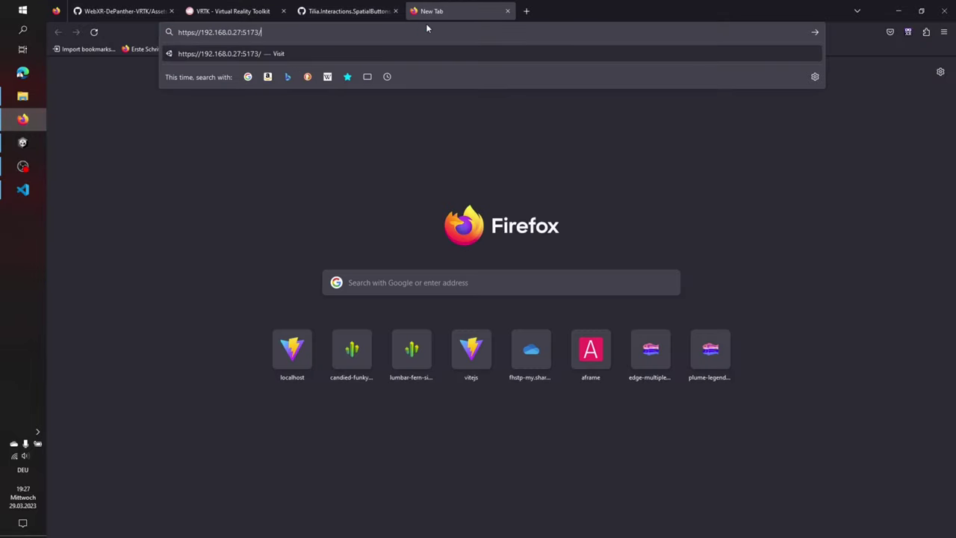
{"action": "key", "text": "Return"}
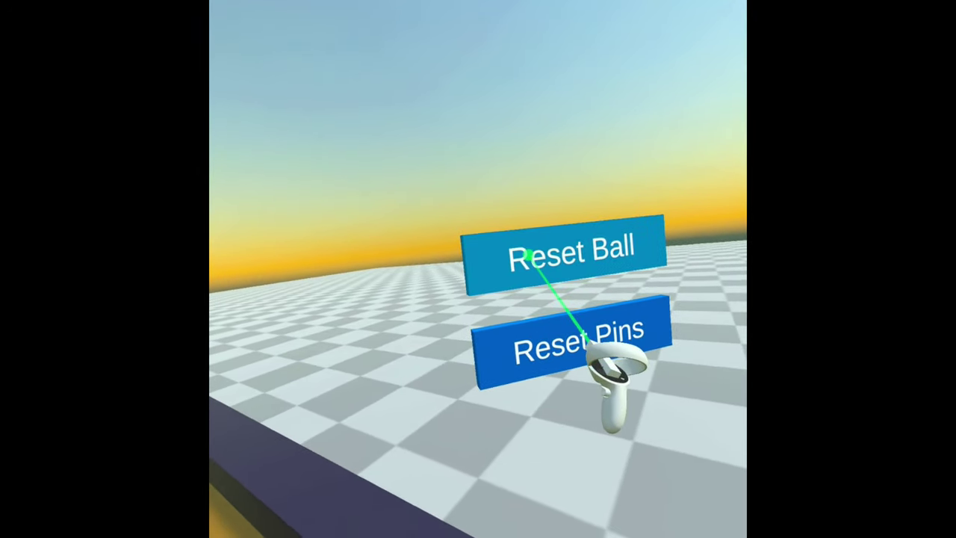
Test the bowling game in VR by activating the Reset Ball and Reset Pins buttons and picking up and throwing the ball
{"action": "left_click", "coordinate": [526, 256]}
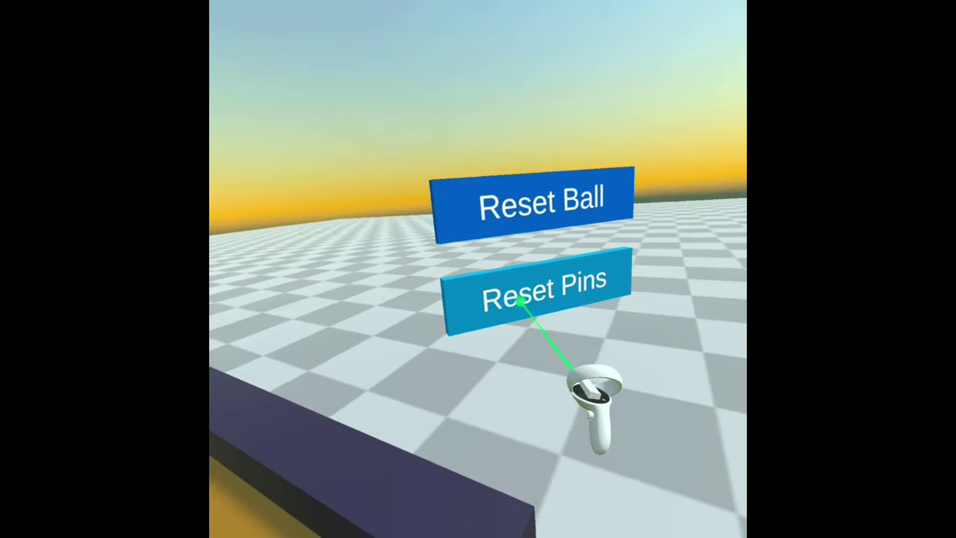
{"action": "left_click", "coordinate": [510, 299]}
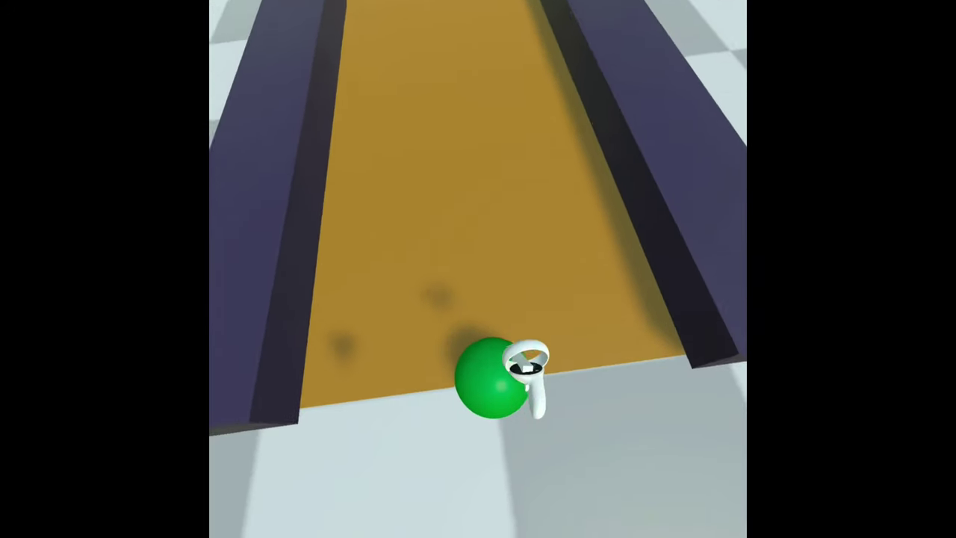
{"action": "left_click_drag", "start_coordinate": [515, 374], "coordinate": [498, 478]}
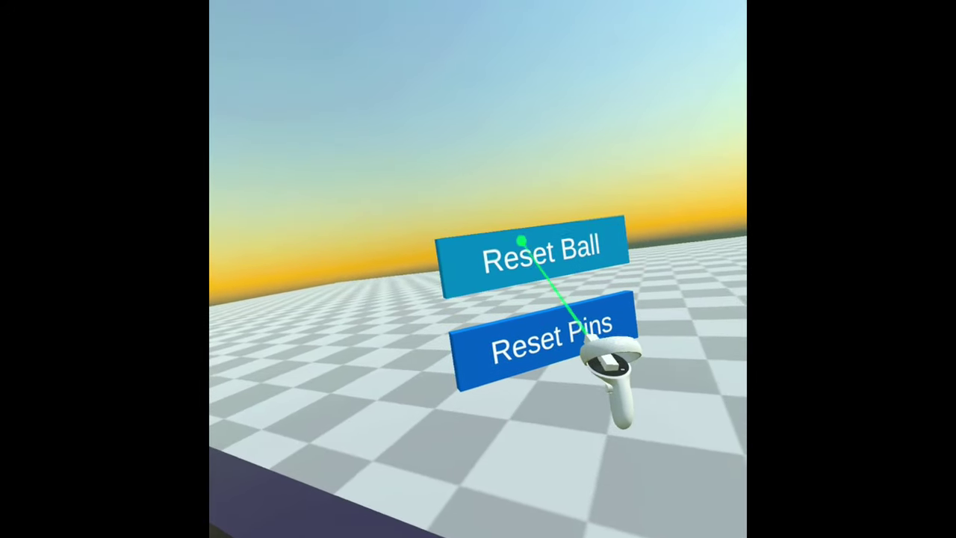
{"action": "left_click", "coordinate": [520, 255]}
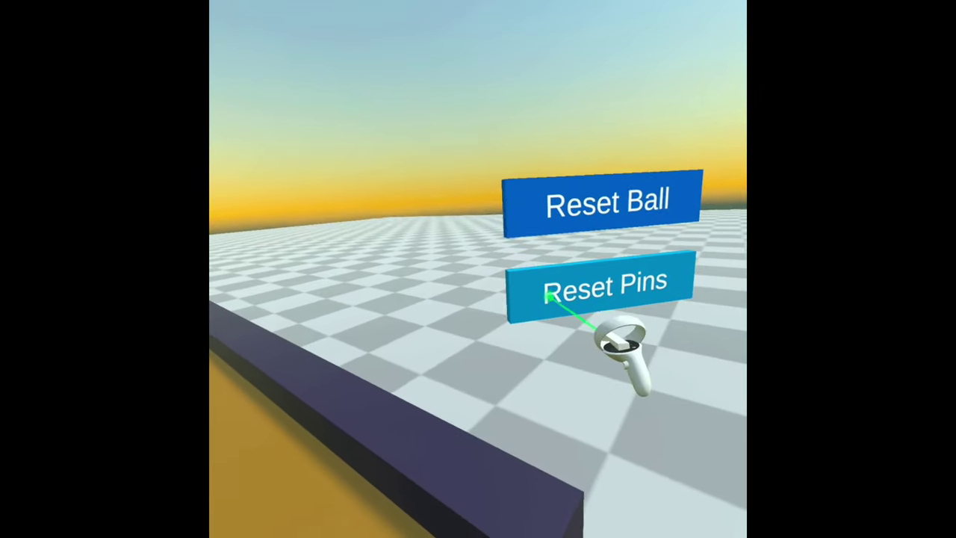
{"action": "left_click", "coordinate": [599, 284]}
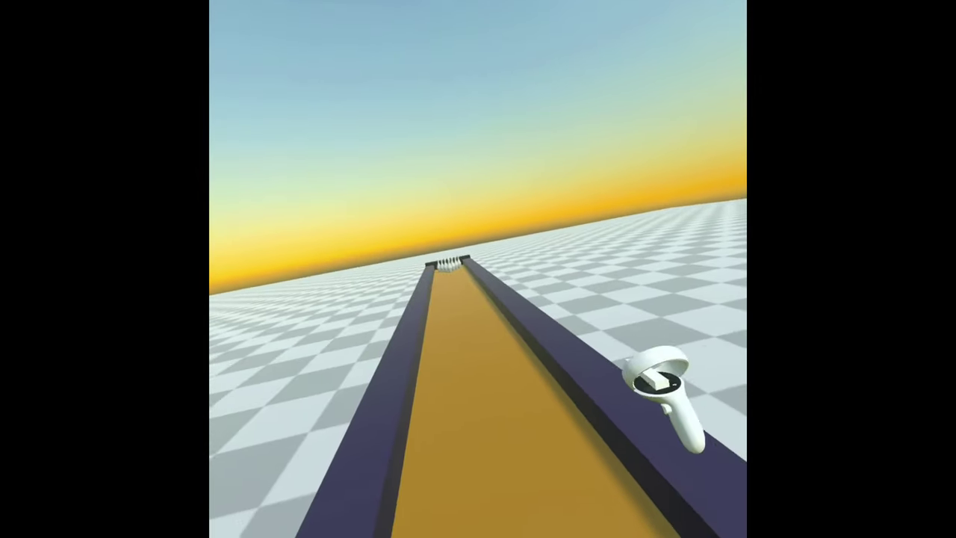